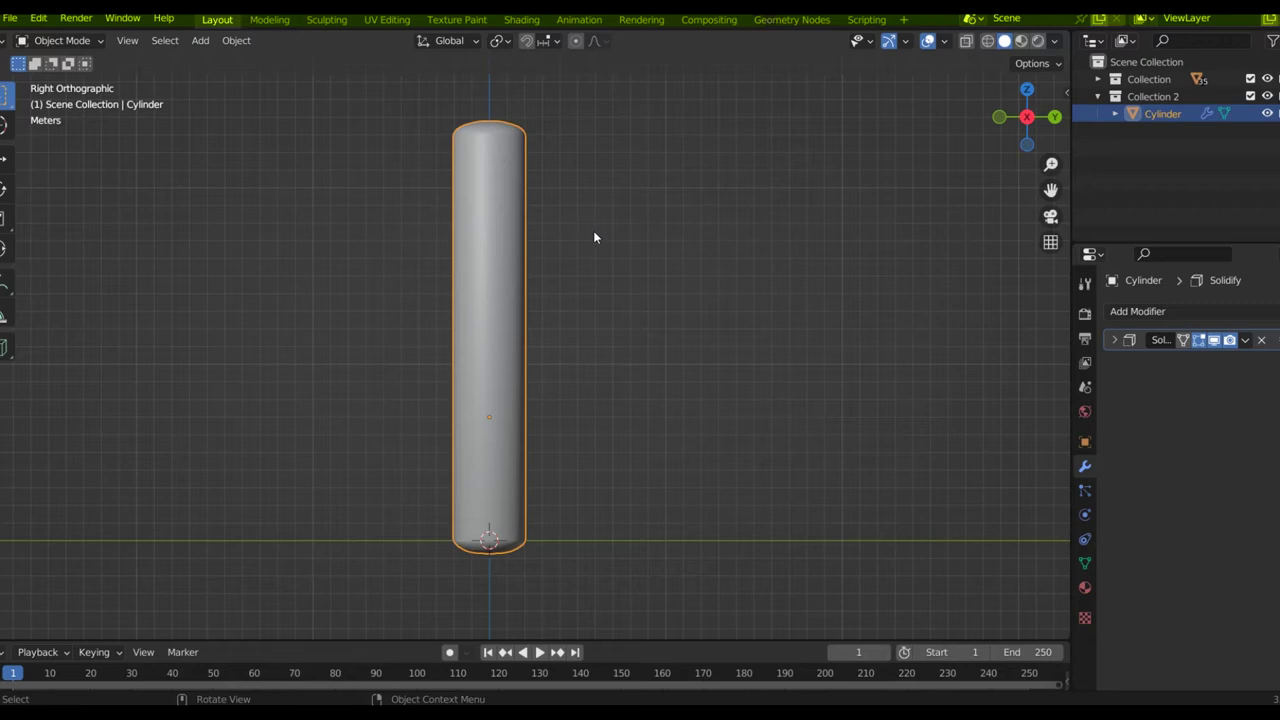
Step: Hide the outer cylinder and examine the stacked trays inside the finished column
{"action": "key", "text": "h"}
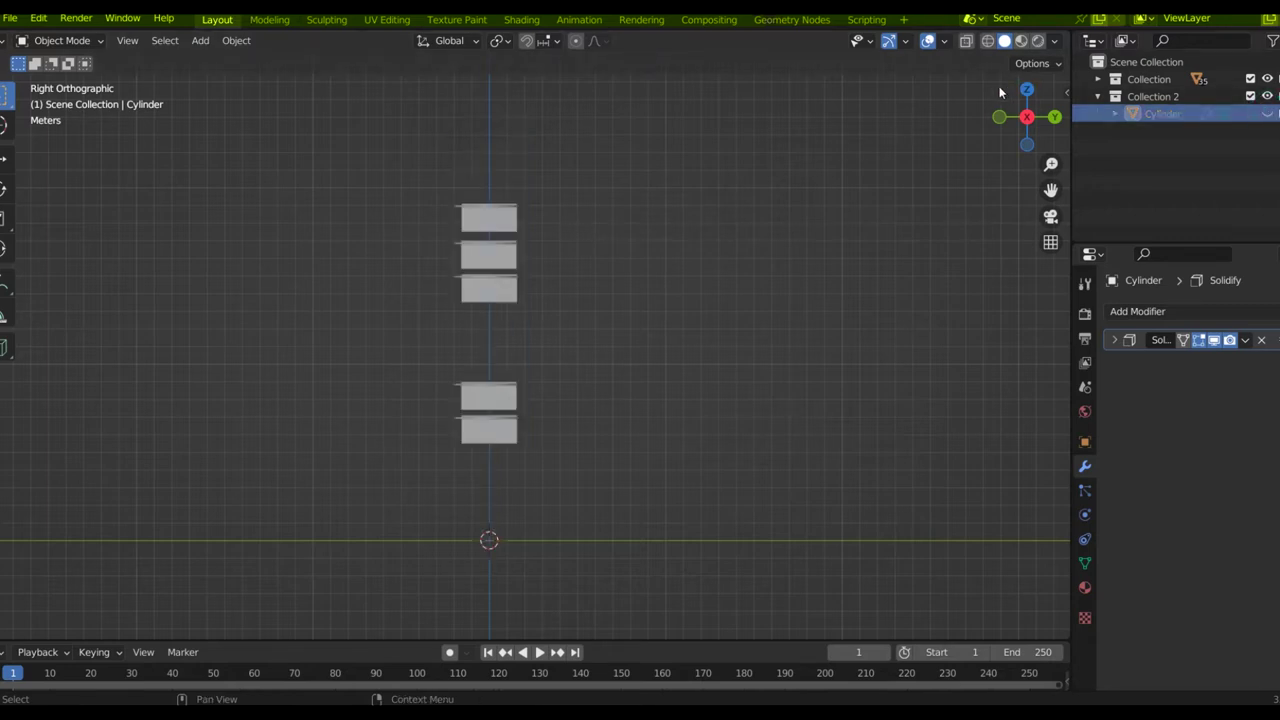
{"action": "middle_click_drag", "start_coordinate": [709, 271], "coordinate": [685, 300]}
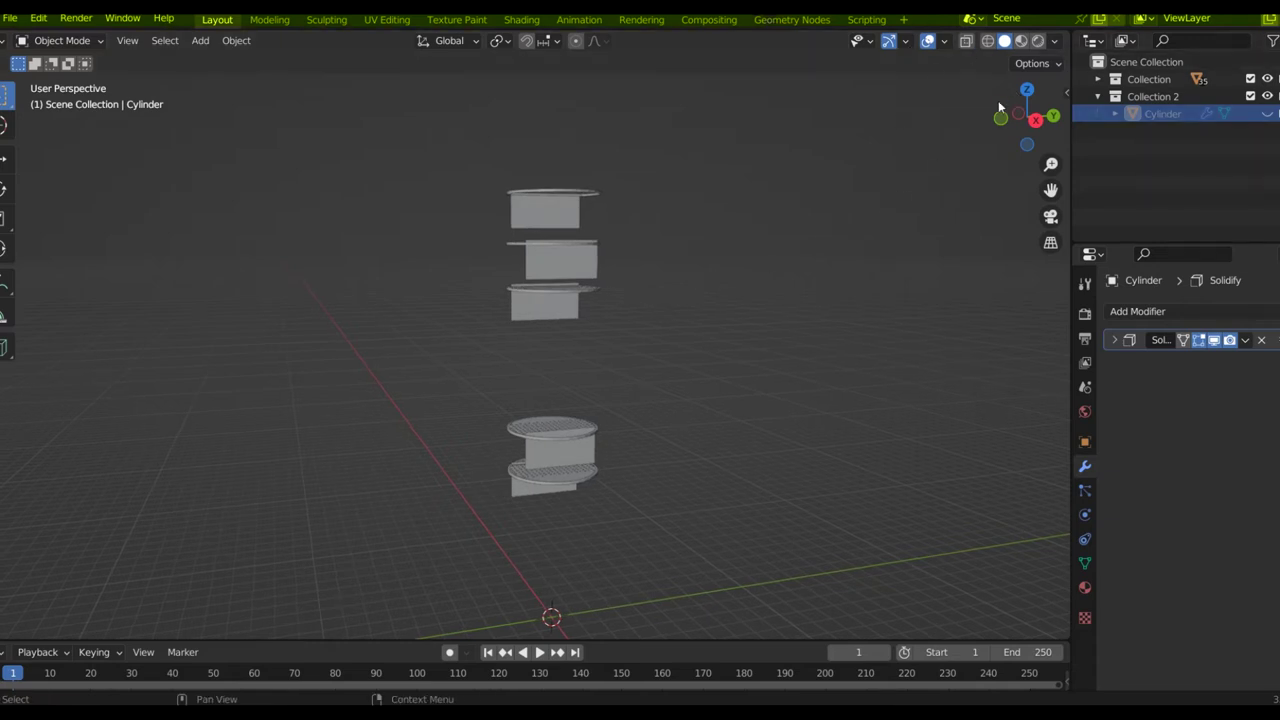
{"action": "left_click", "coordinate": [1267, 113]}
{"action": "left_click", "coordinate": [1267, 78]}
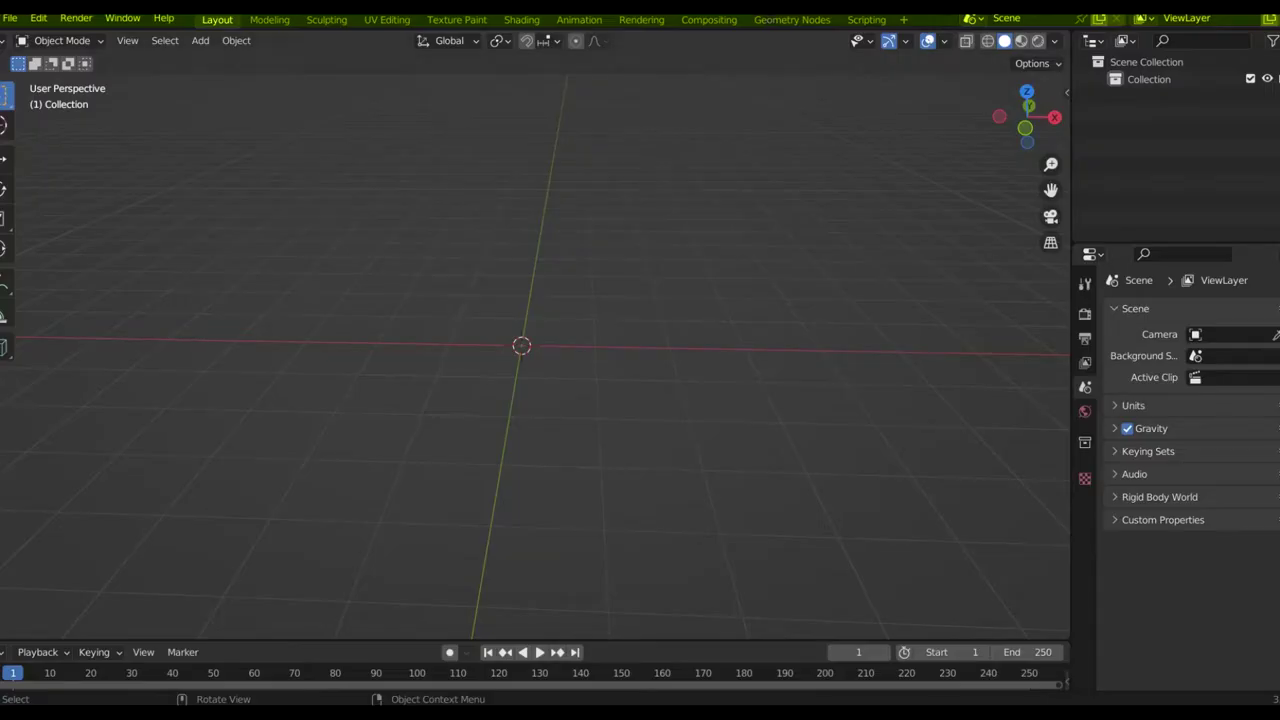
Step: Import the file Metaverse Project_Trays.fbx into the empty scene
{"action": "left_click", "coordinate": [10, 18]}
{"action": "left_click", "coordinate": [274, 422]}
{"action": "left_click", "coordinate": [538, 192]}
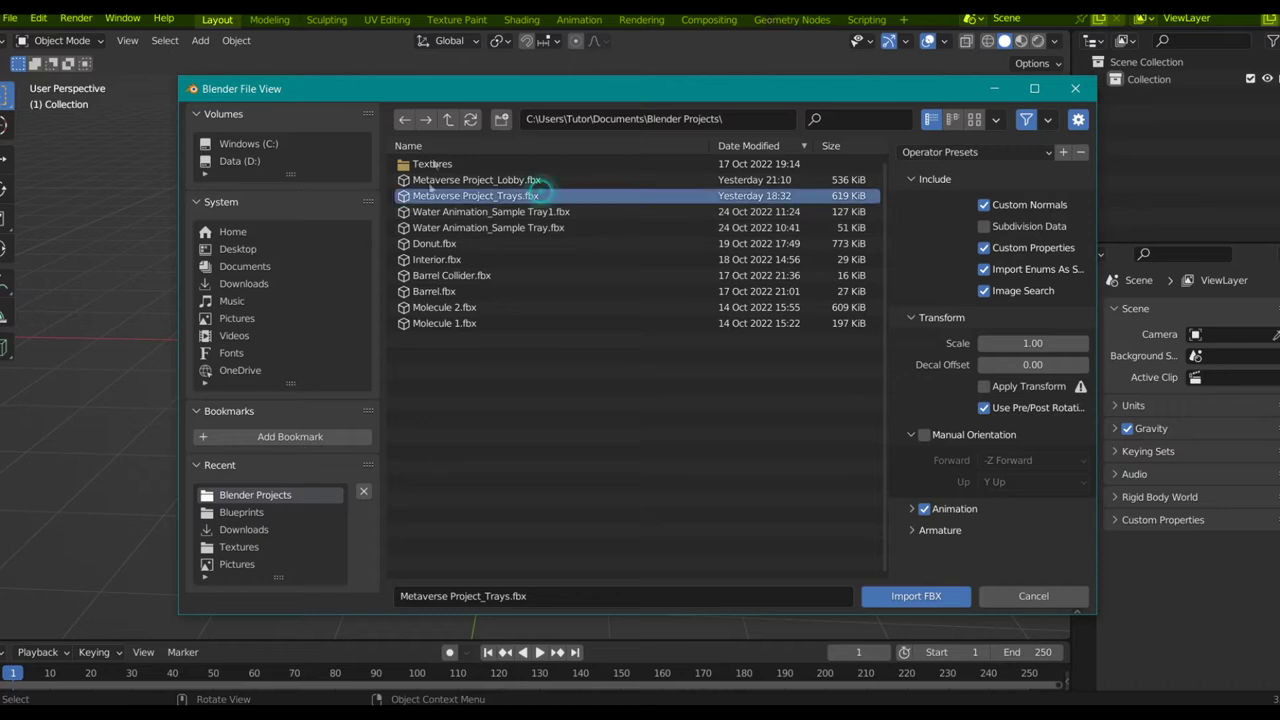
{"action": "left_click", "coordinate": [916, 596]}
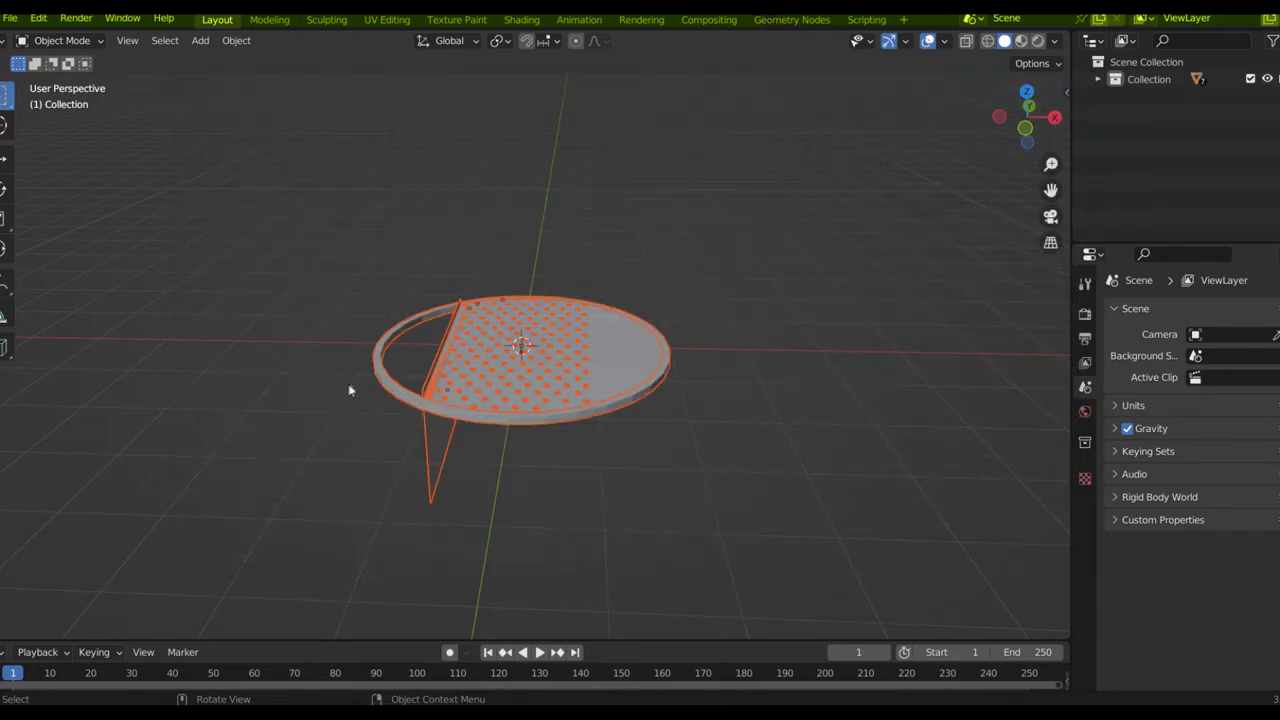
Step: Add a second collection to the scene, expand the first collection and select all the imported tray parts
{"action": "right_click", "coordinate": [1066, 149]}
{"action": "left_click", "coordinate": [1066, 149]}
{"action": "left_click", "coordinate": [1112, 78]}
{"action": "left_click", "coordinate": [1097, 79]}
{"action": "left_click_drag", "start_coordinate": [714, 537], "coordinate": [257, 197]}
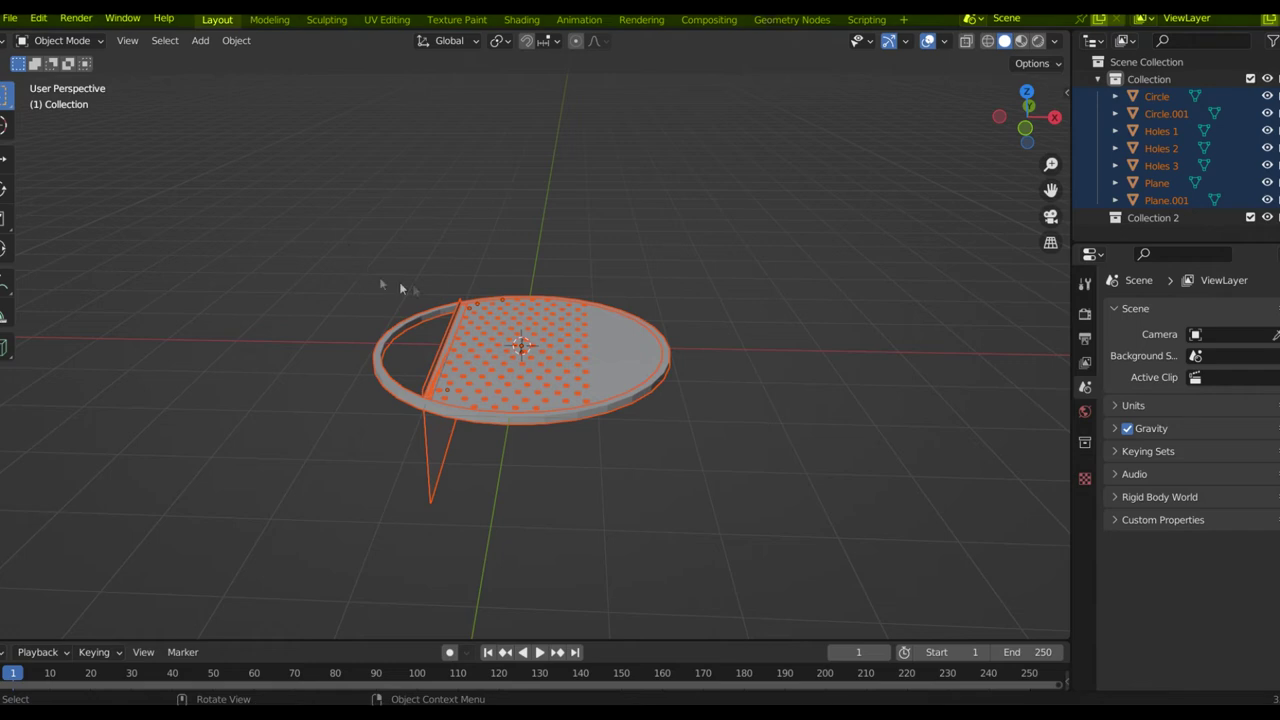
{"action": "key", "text": "KP_3"}
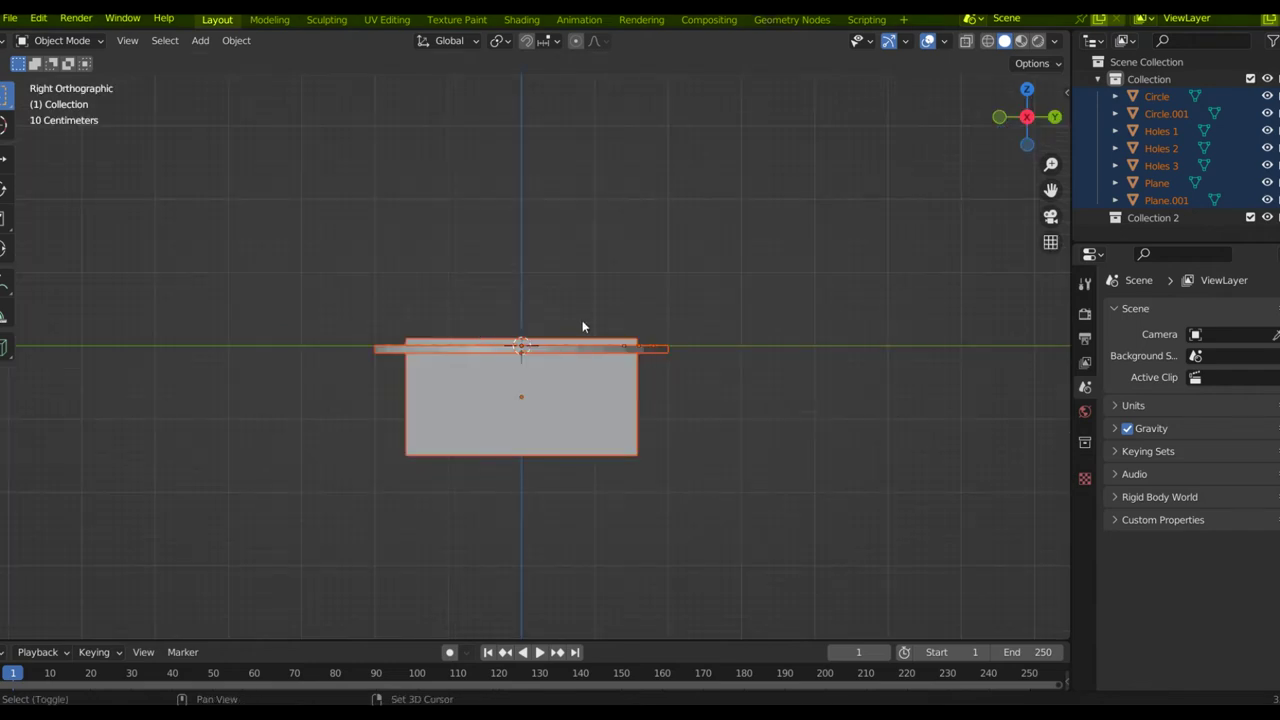
{"action": "key", "text": "shift+d"}
{"action": "type", "text": "z"}
{"action": "type", "text": "1"}
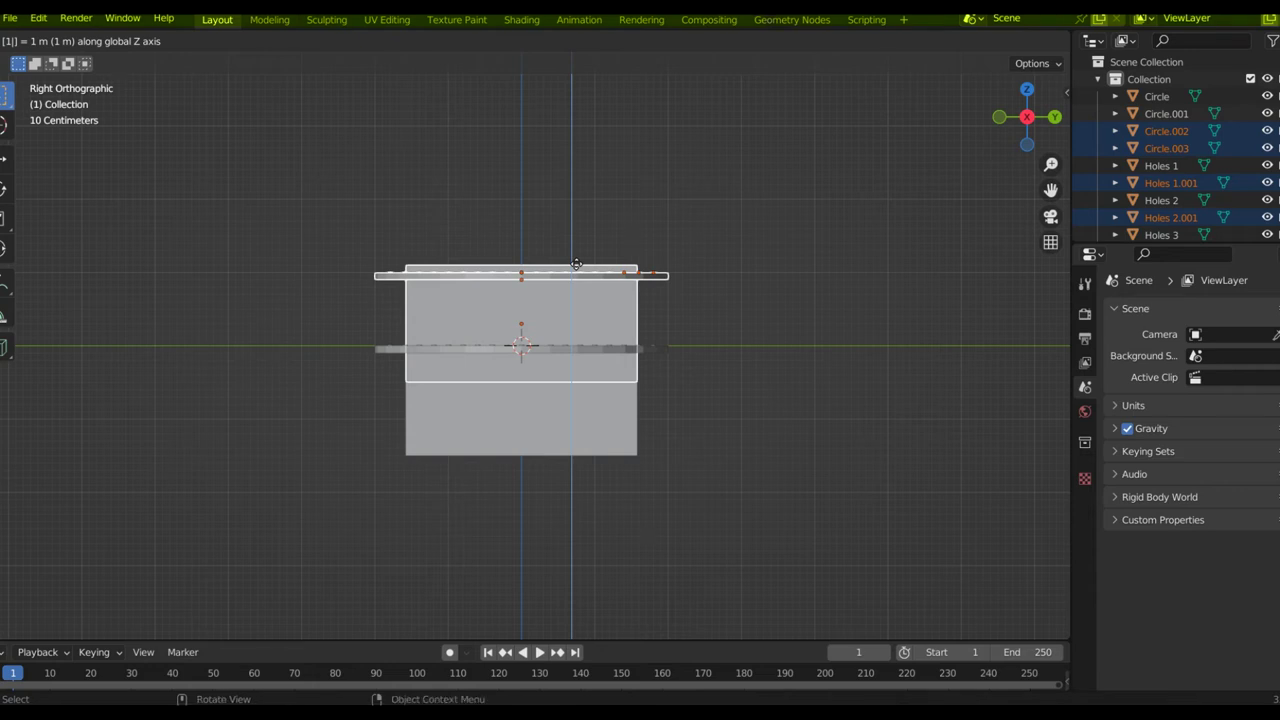
{"action": "key", "text": "Escape"}
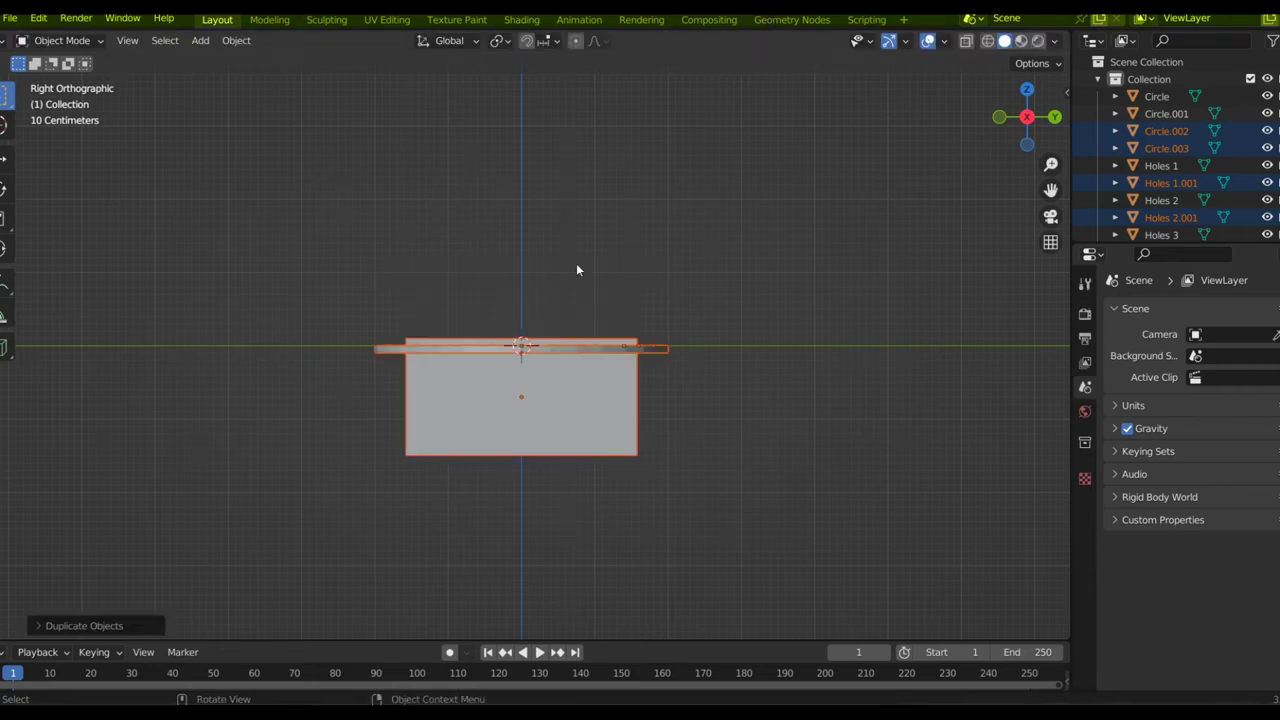
{"action": "key", "text": "ctrl+z"}
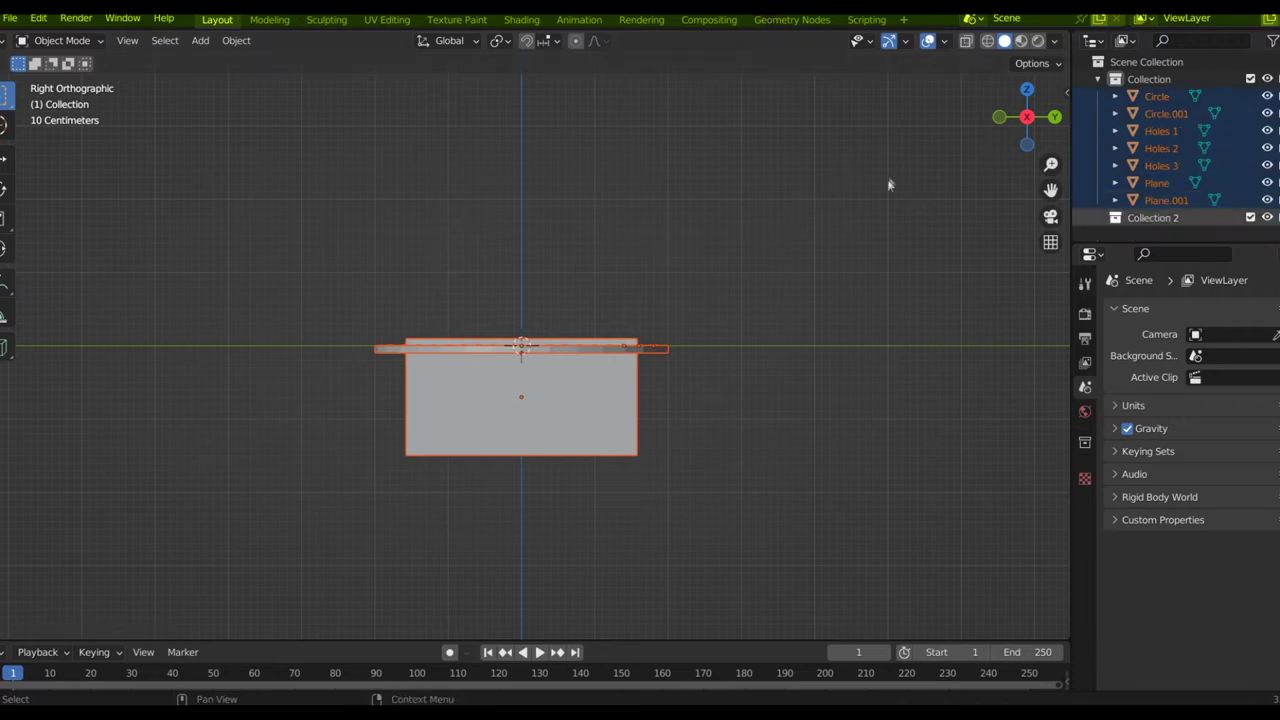
Step: Select the whole tray assembly and duplicate it 1.9 m upward along the Z axis
{"action": "left_click", "coordinate": [879, 180]}
{"action": "left_click_drag", "start_coordinate": [342, 168], "coordinate": [777, 502]}
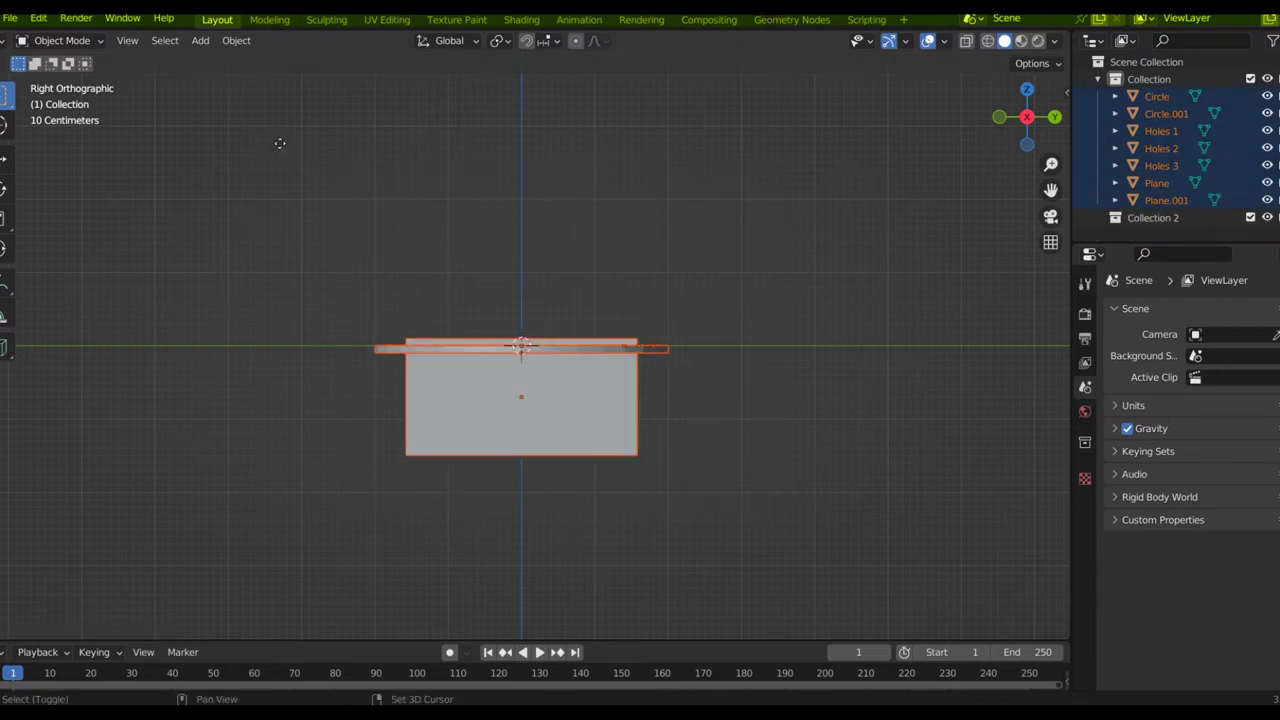
{"action": "key", "text": "shift+d"}
{"action": "key", "text": "z"}
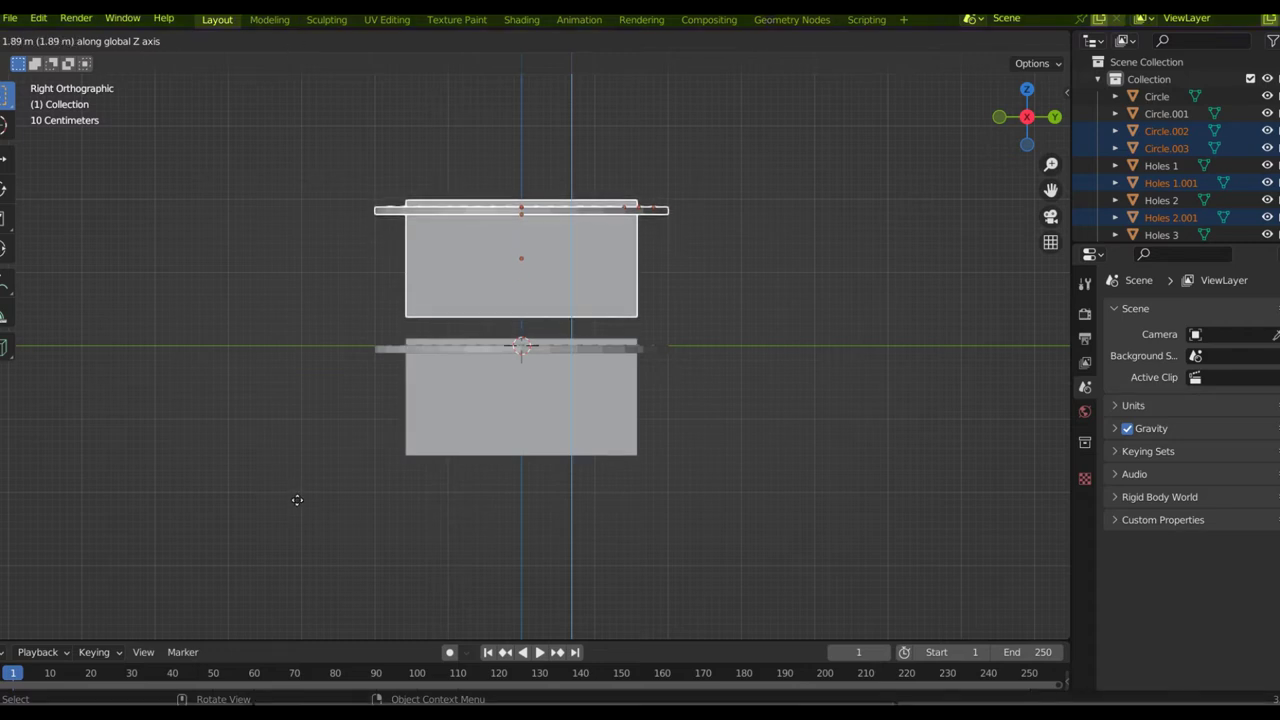
{"action": "key", "text": "ctrl"}
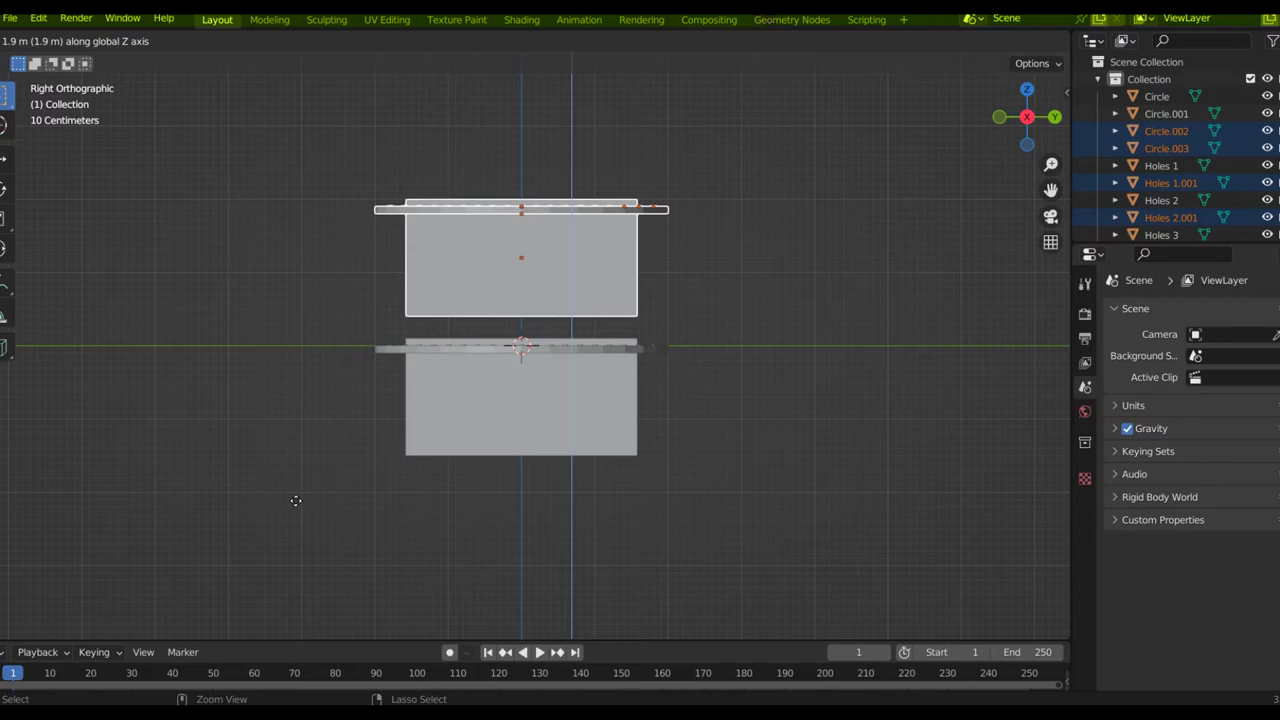
{"action": "left_click", "coordinate": [296, 502]}
Step: Rotate the duplicated upper tray 180° about the global Z axis
{"action": "middle_click_drag", "start_coordinate": [497, 352], "coordinate": [531, 448]}
{"action": "key", "text": "r"}
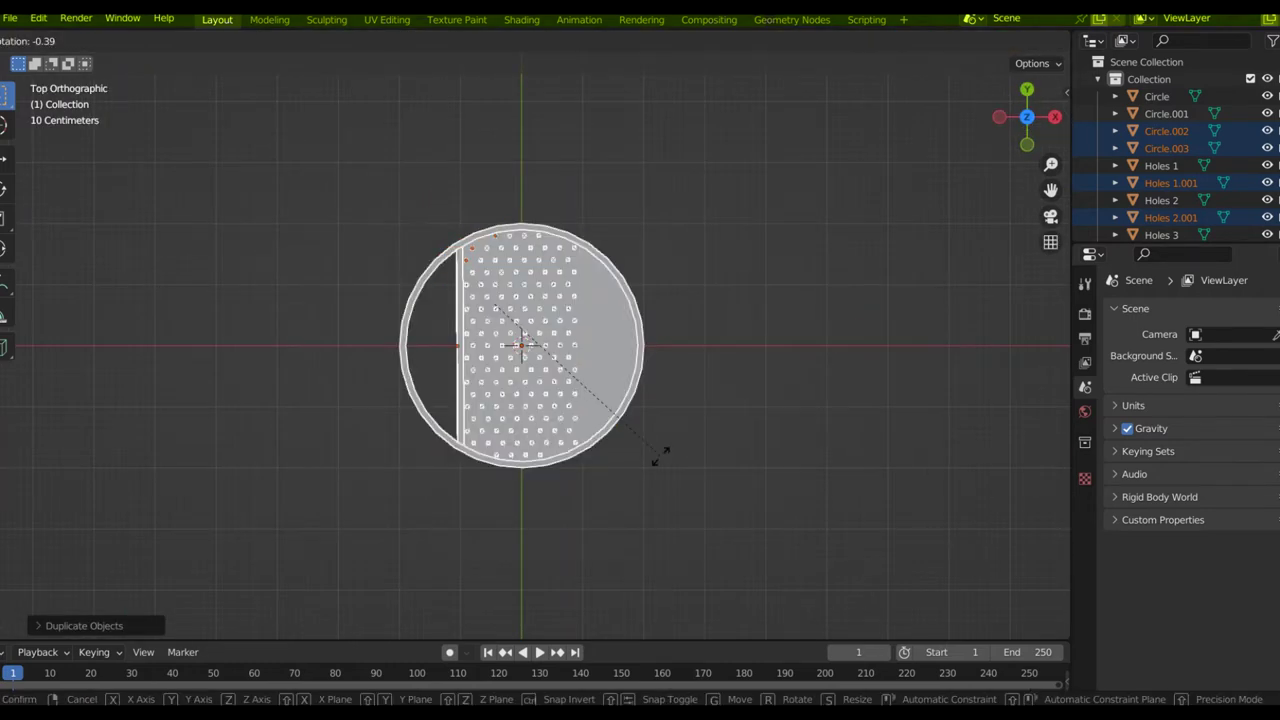
{"action": "key", "text": "y"}
{"action": "key", "text": "z"}
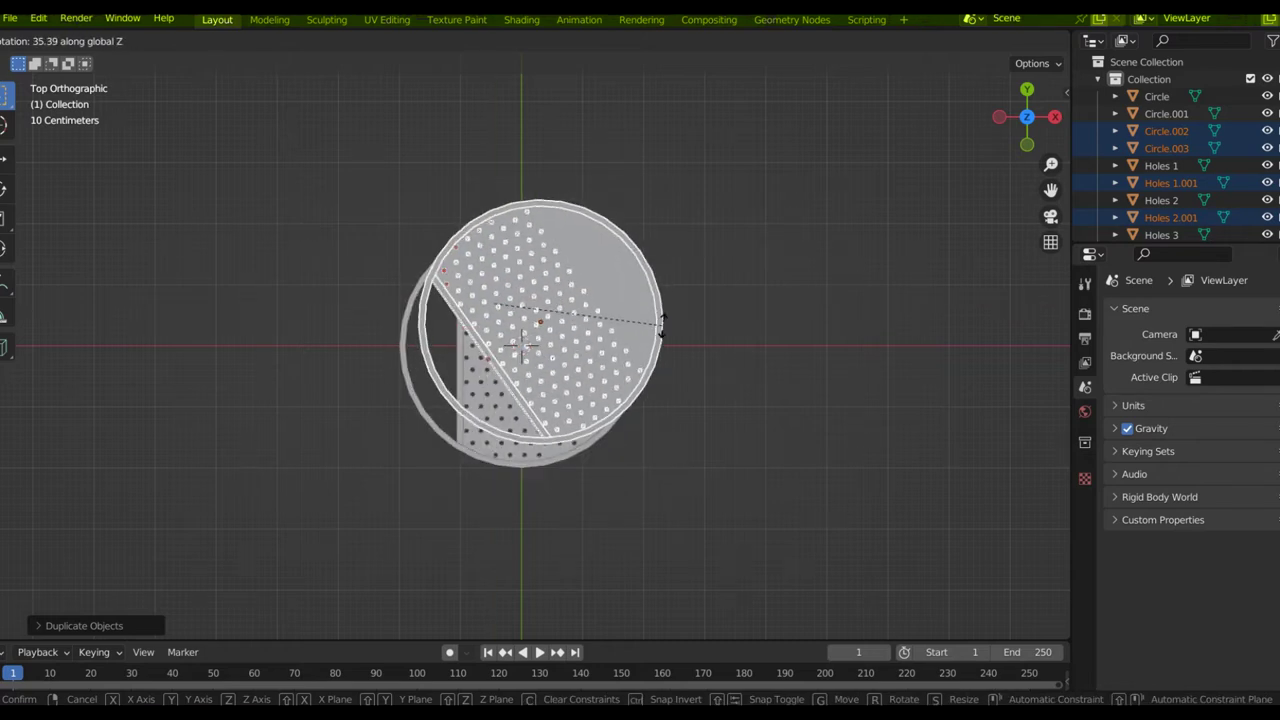
{"action": "type", "text": "180"}
{"action": "key", "text": "Return"}
Step: Move the rotated tray about -1.4 m along Y and 0.9 m along X to centre it over the original tray
{"action": "key", "text": "g"}
{"action": "key", "text": "y"}
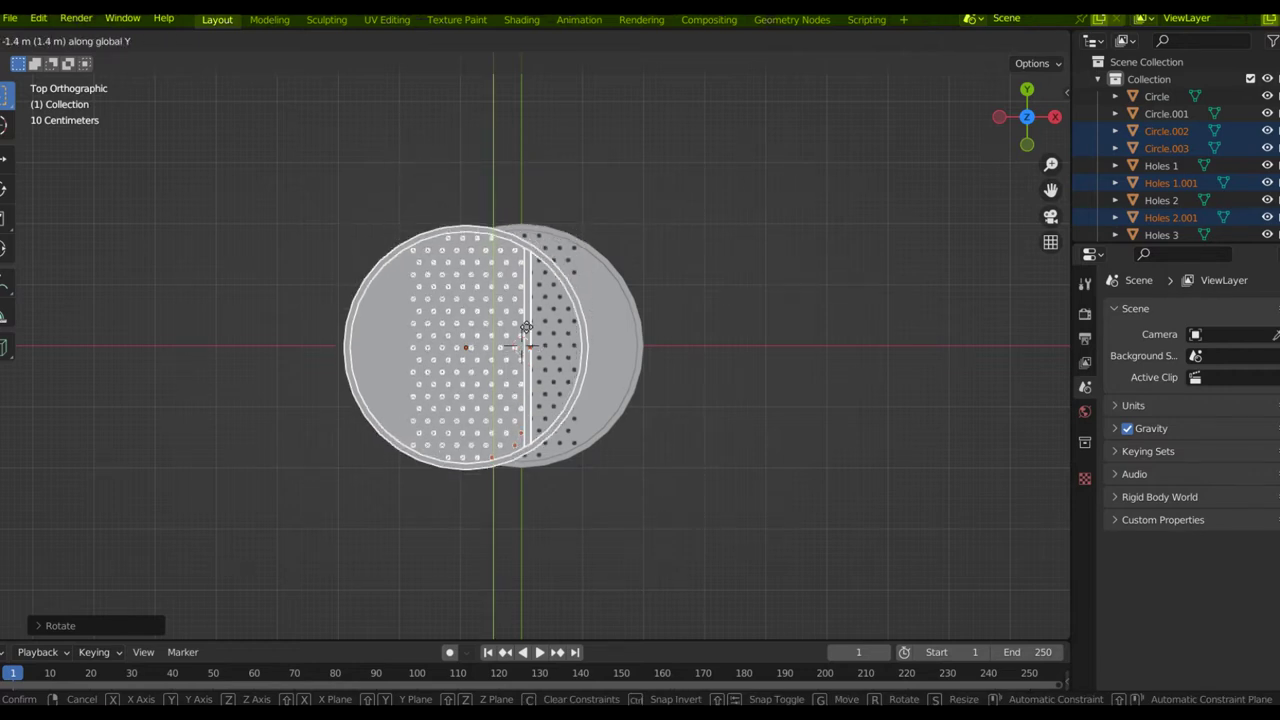
{"action": "left_click", "coordinate": [526, 328]}
{"action": "key", "text": "g"}
{"action": "key", "text": "x"}
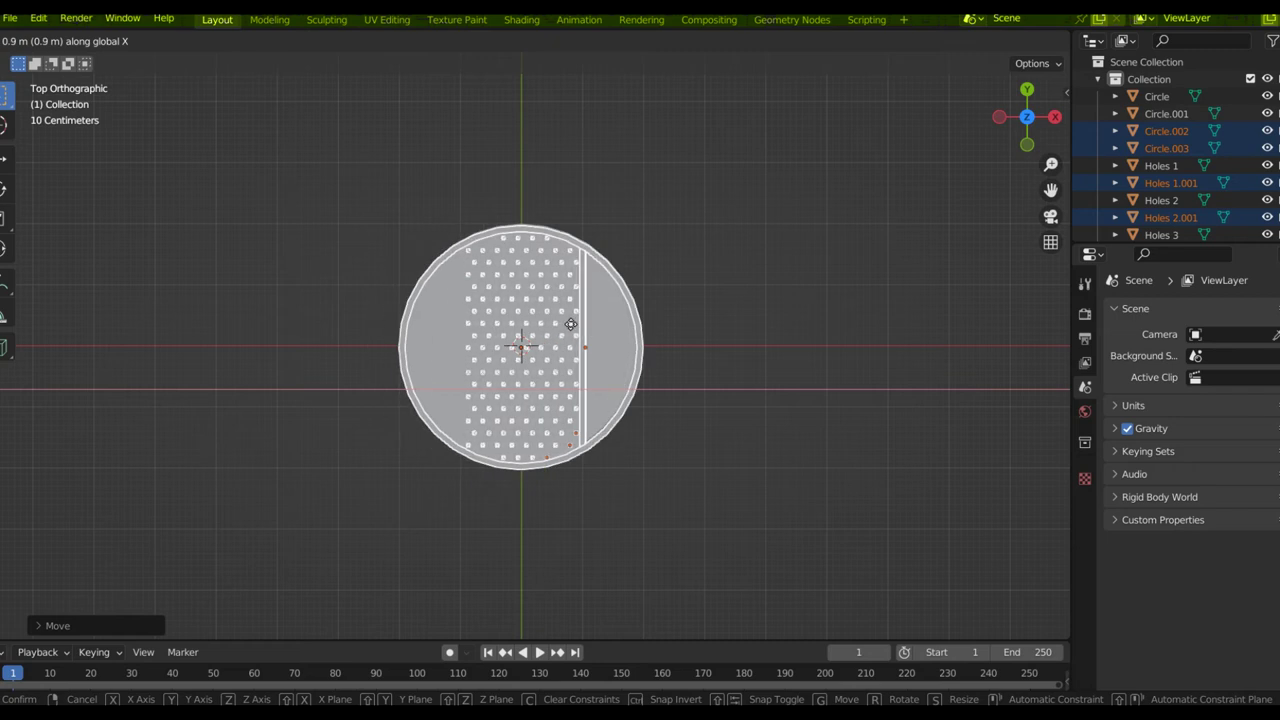
{"action": "left_click", "coordinate": [570, 323]}
{"action": "middle_click_drag", "start_coordinate": [569, 323], "coordinate": [669, 423]}
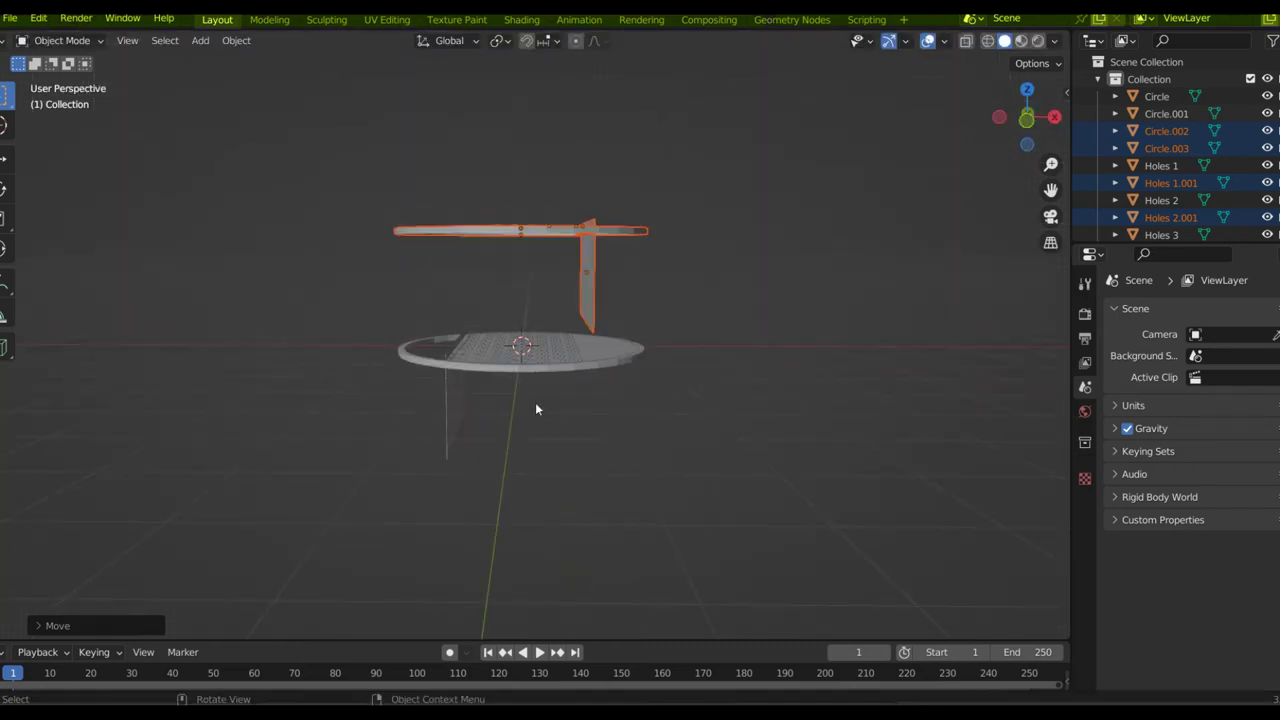
{"action": "left_click_drag", "start_coordinate": [702, 550], "coordinate": [336, 168]}
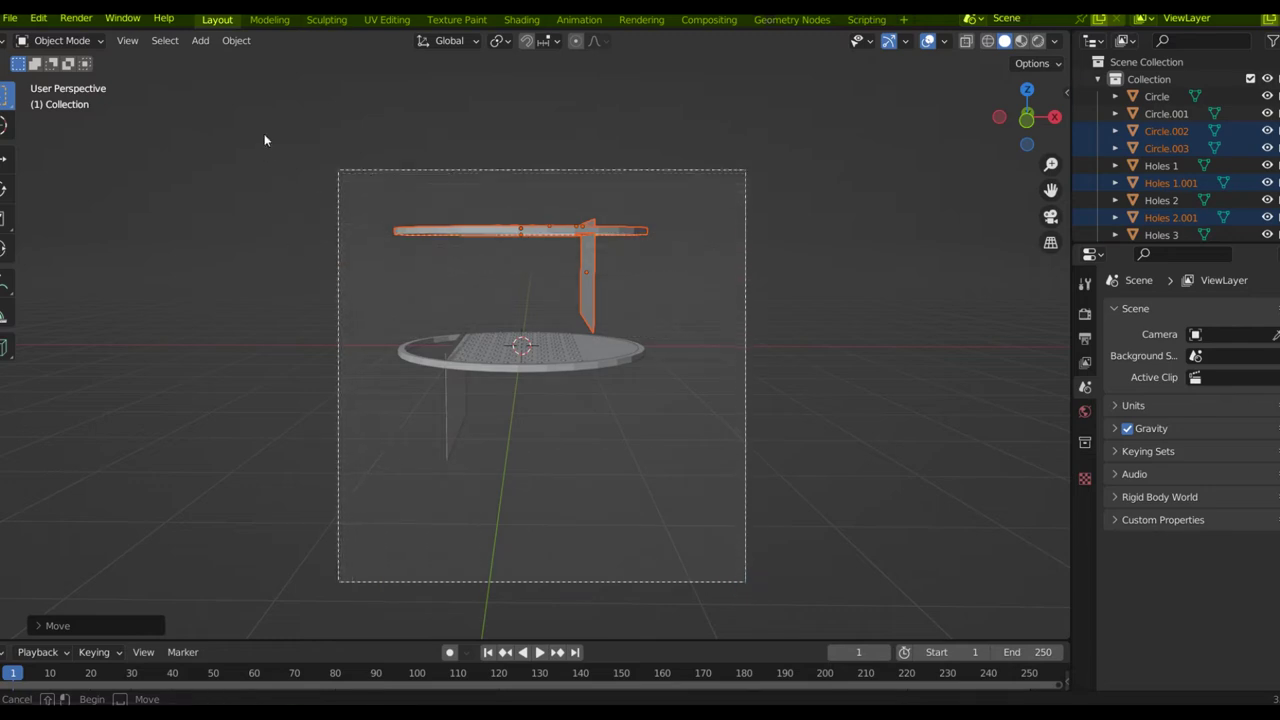
{"action": "scroll", "coordinate": [515, 329], "scroll_direction": "down", "scroll_amount": 2}
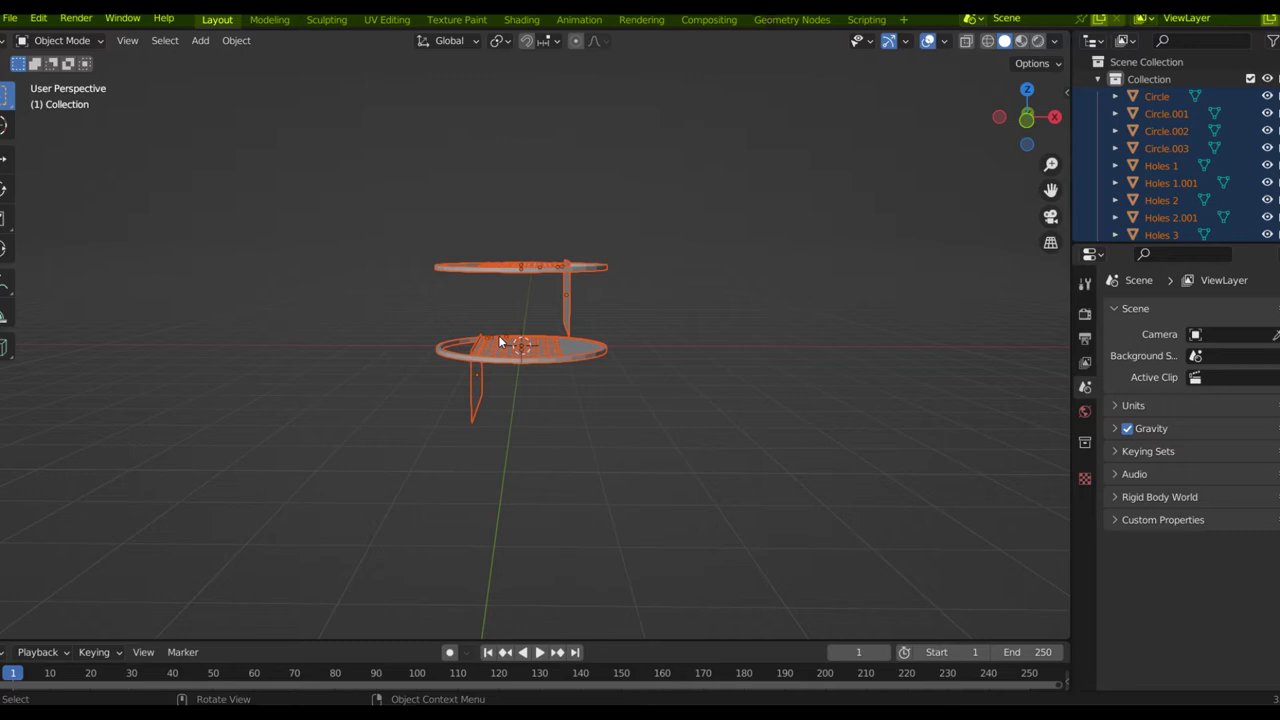
{"action": "key", "text": "alt+a"}
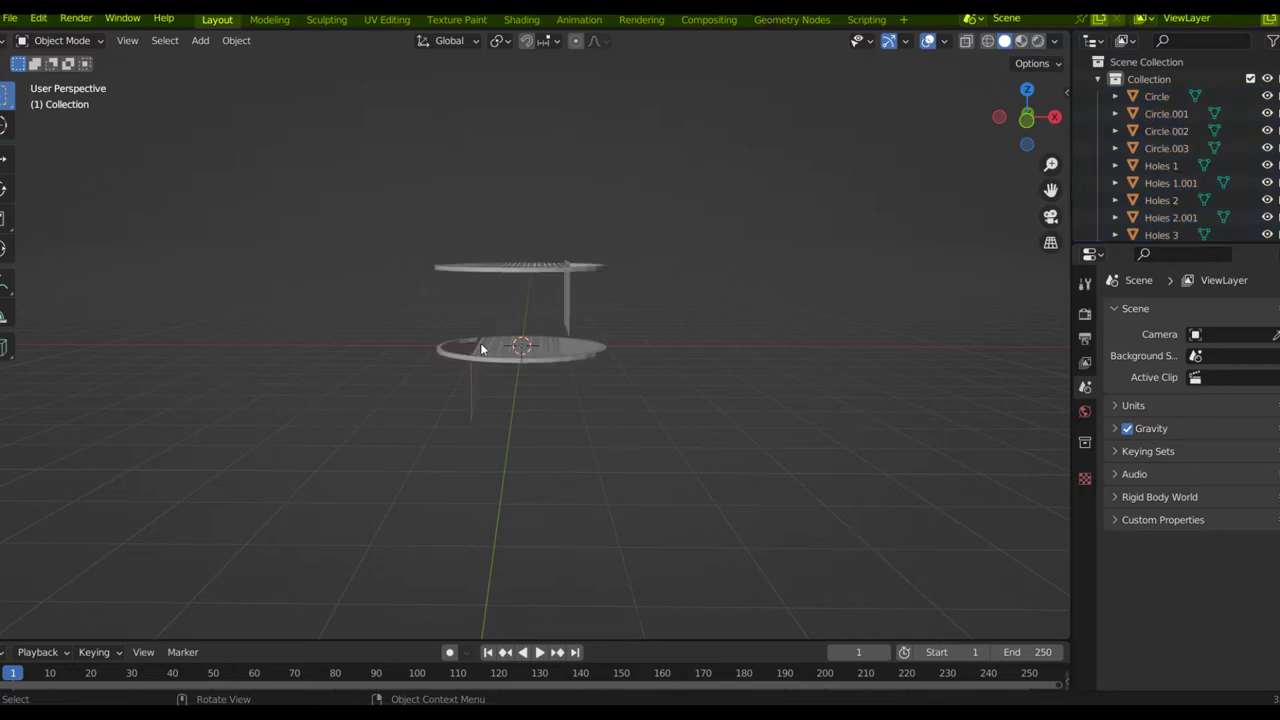
Step: Hide the tray collection, add a plane and try scaling it by 0.023
{"action": "left_click", "coordinate": [1267, 79]}
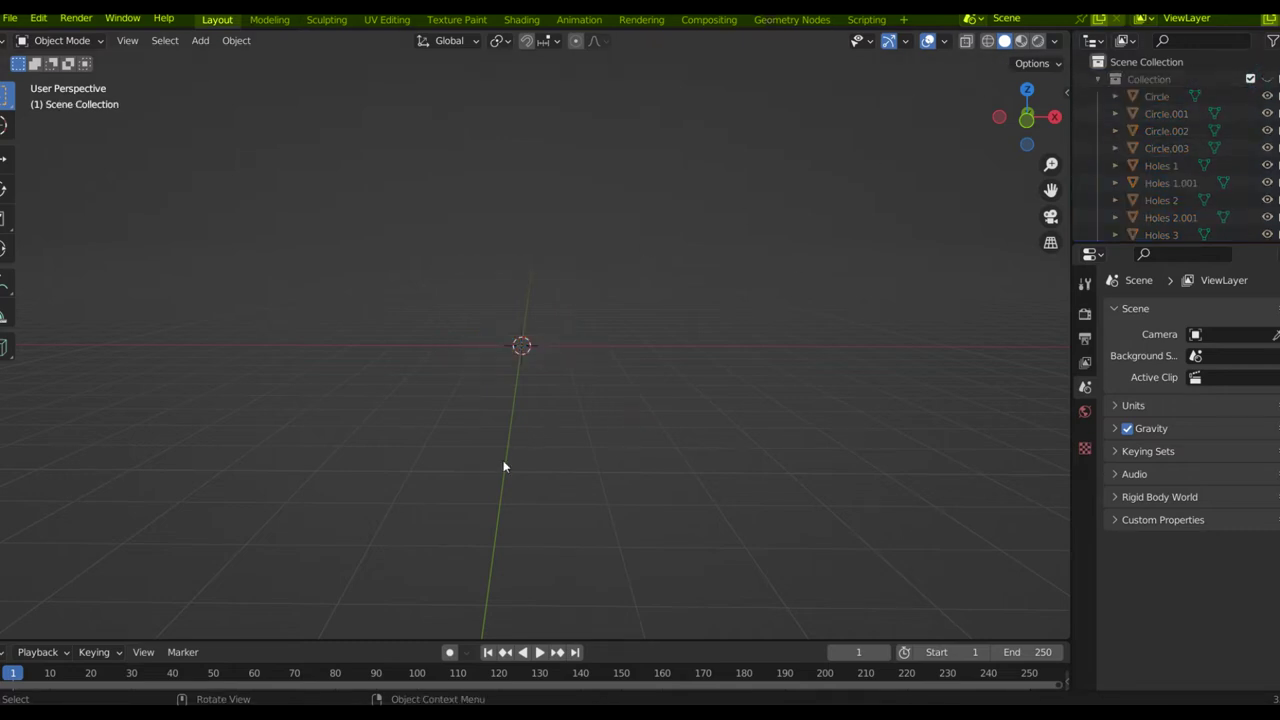
{"action": "key", "text": "shift+a"}
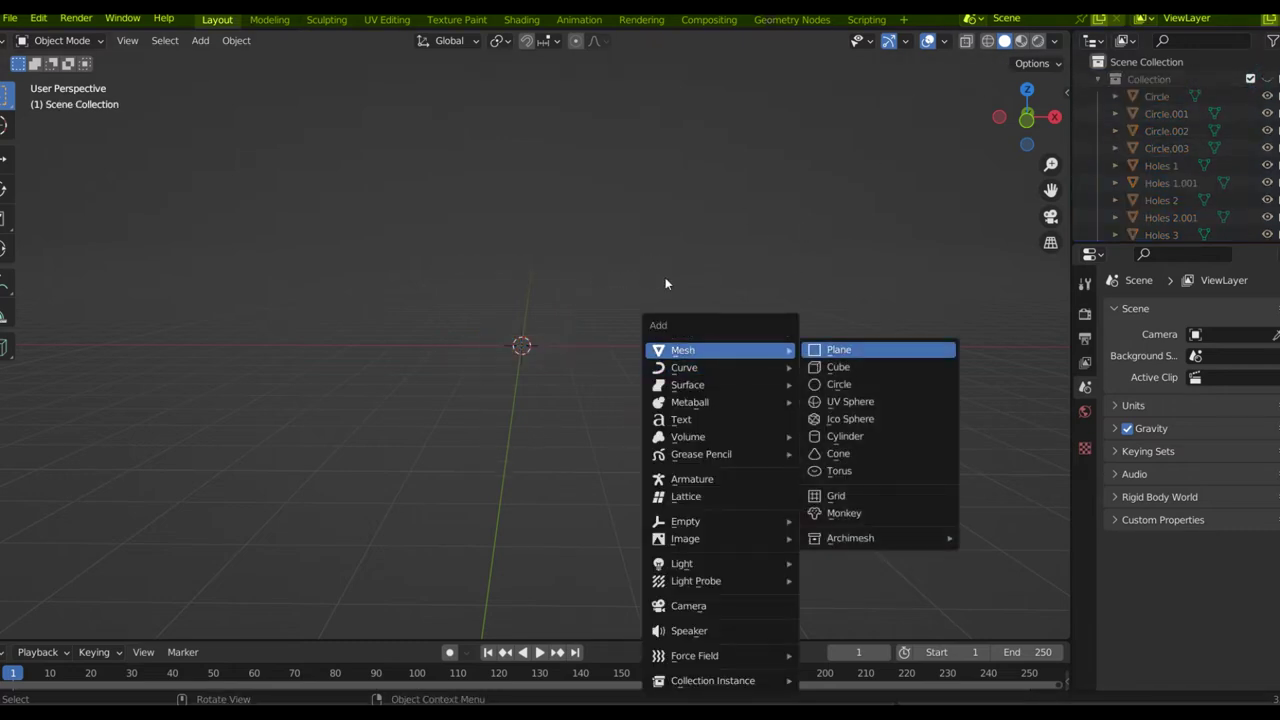
{"action": "left_click", "coordinate": [830, 346]}
{"action": "key", "text": "KP_7"}
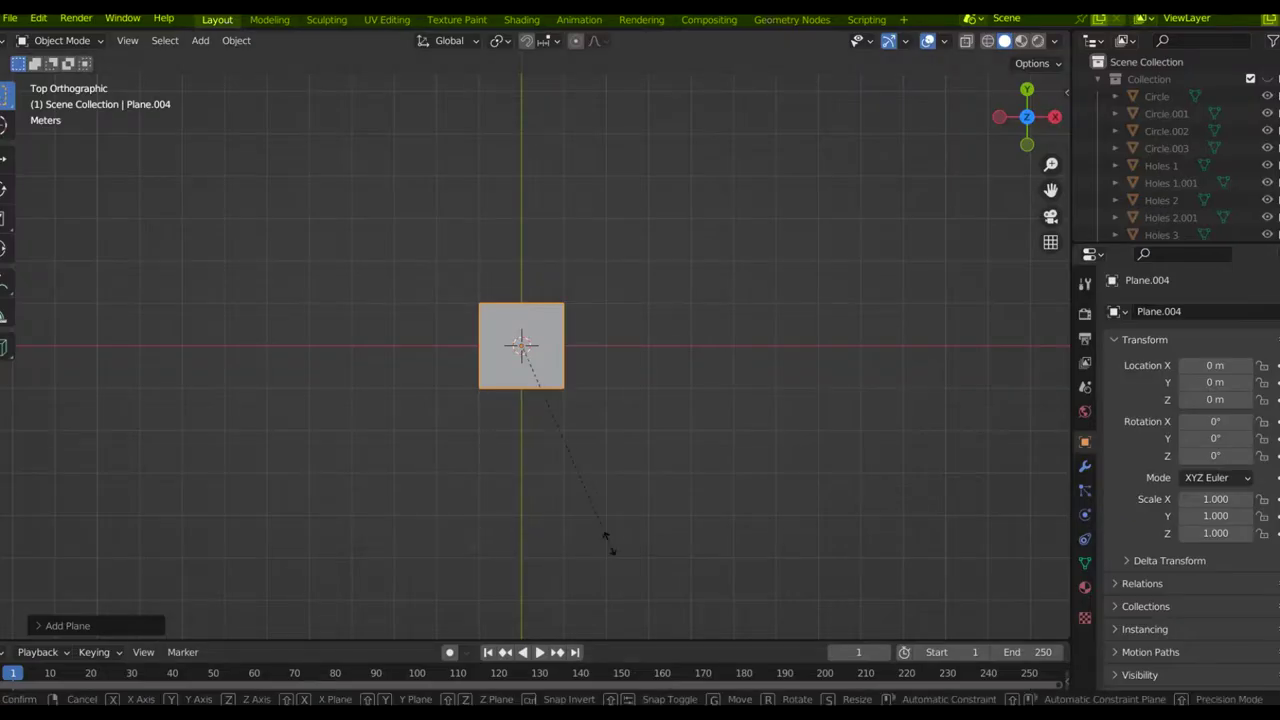
{"action": "type", "text": "s23"}
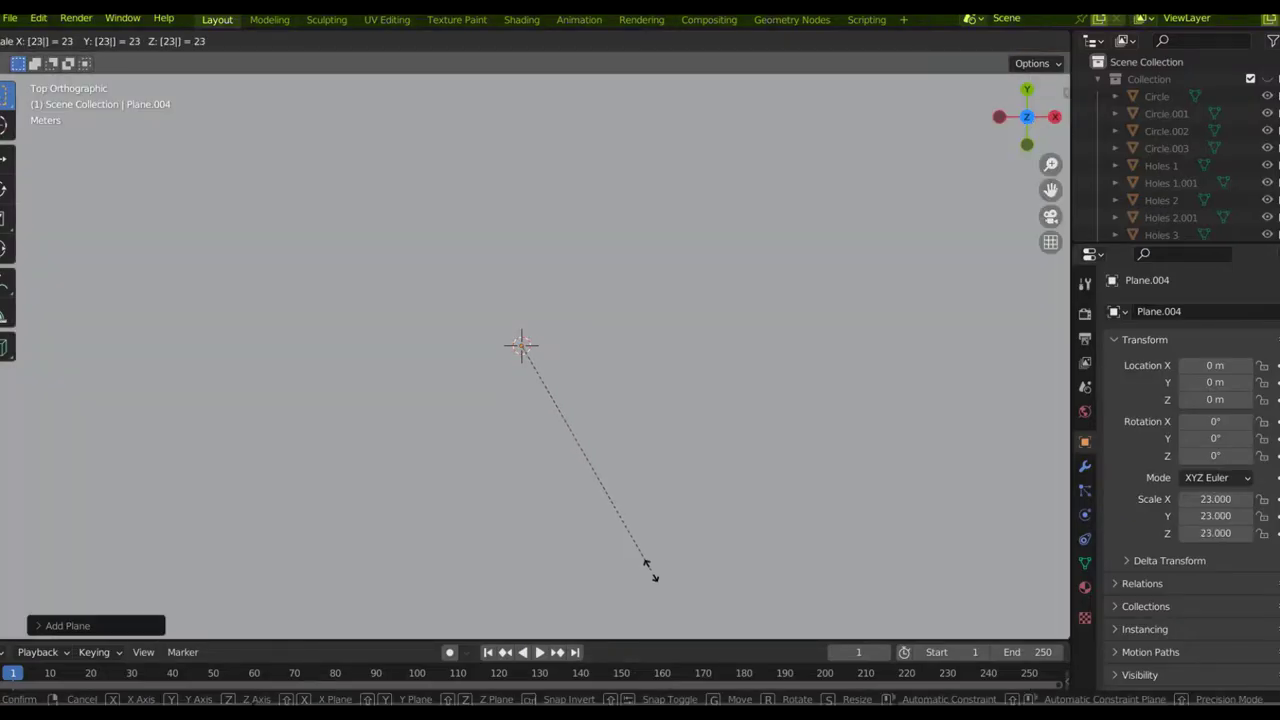
{"action": "key", "text": "BackSpace"}
{"action": "key", "text": "BackSpace"}
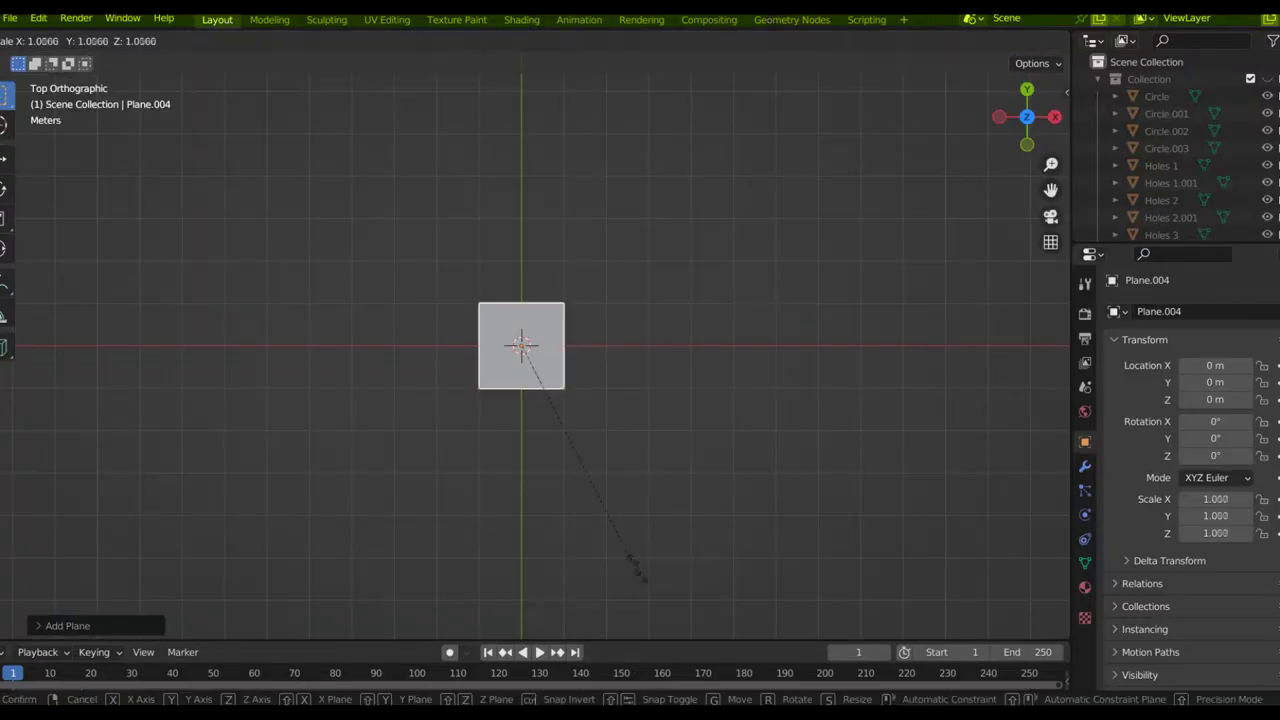
{"action": "type", "text": "0.023"}
{"action": "key", "text": "Return"}
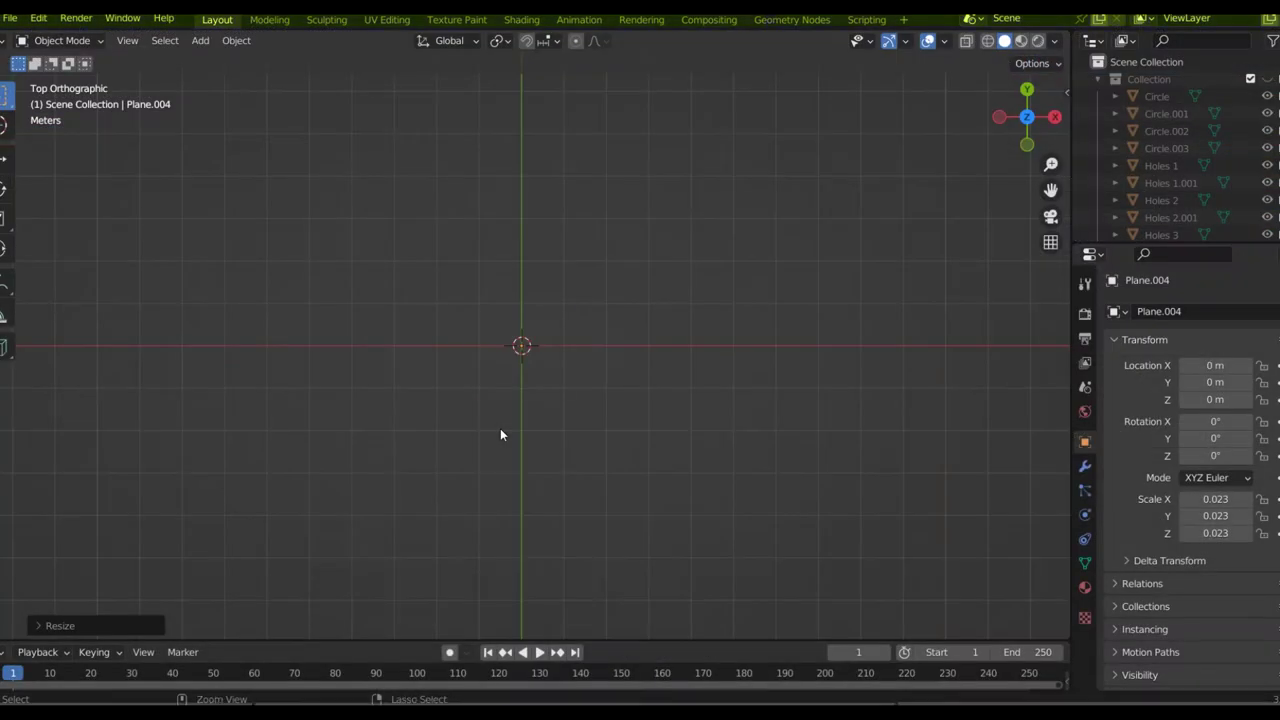
Step: Scale the plane by 23 and rotate it 90° about the X axis
{"action": "type", "text": "s"}
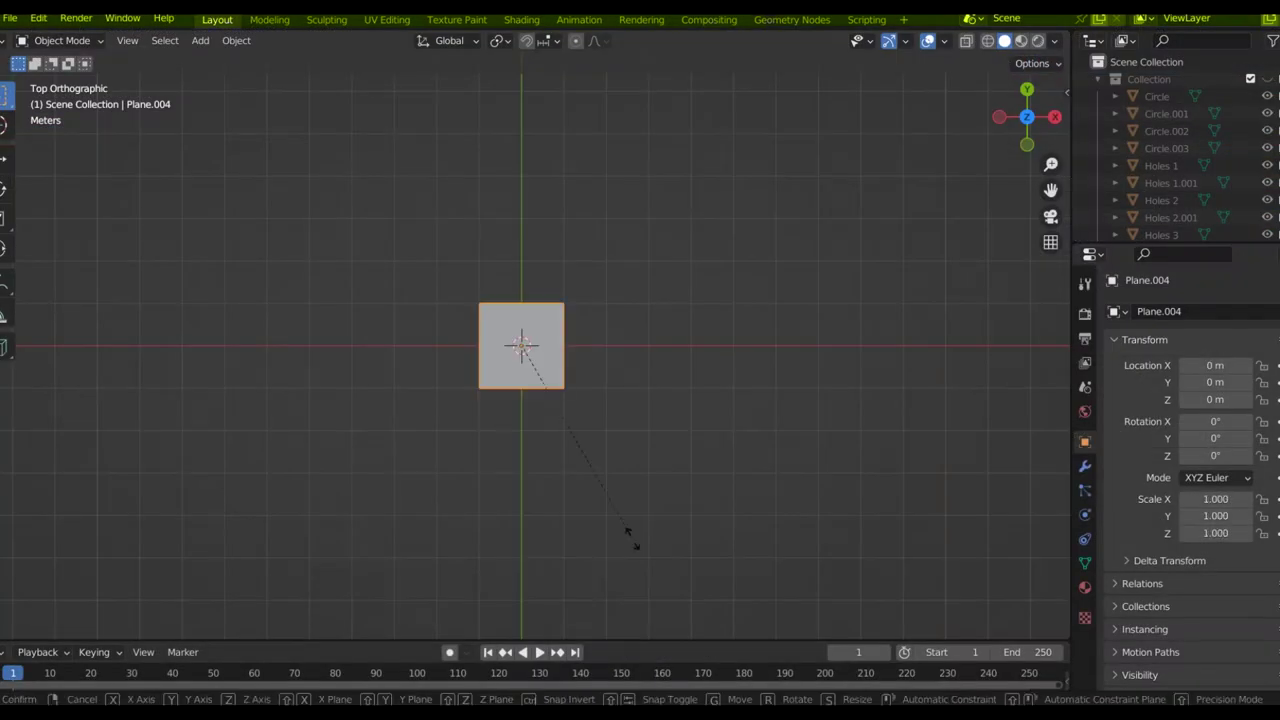
{"action": "type", "text": "23"}
{"action": "key", "text": "Return"}
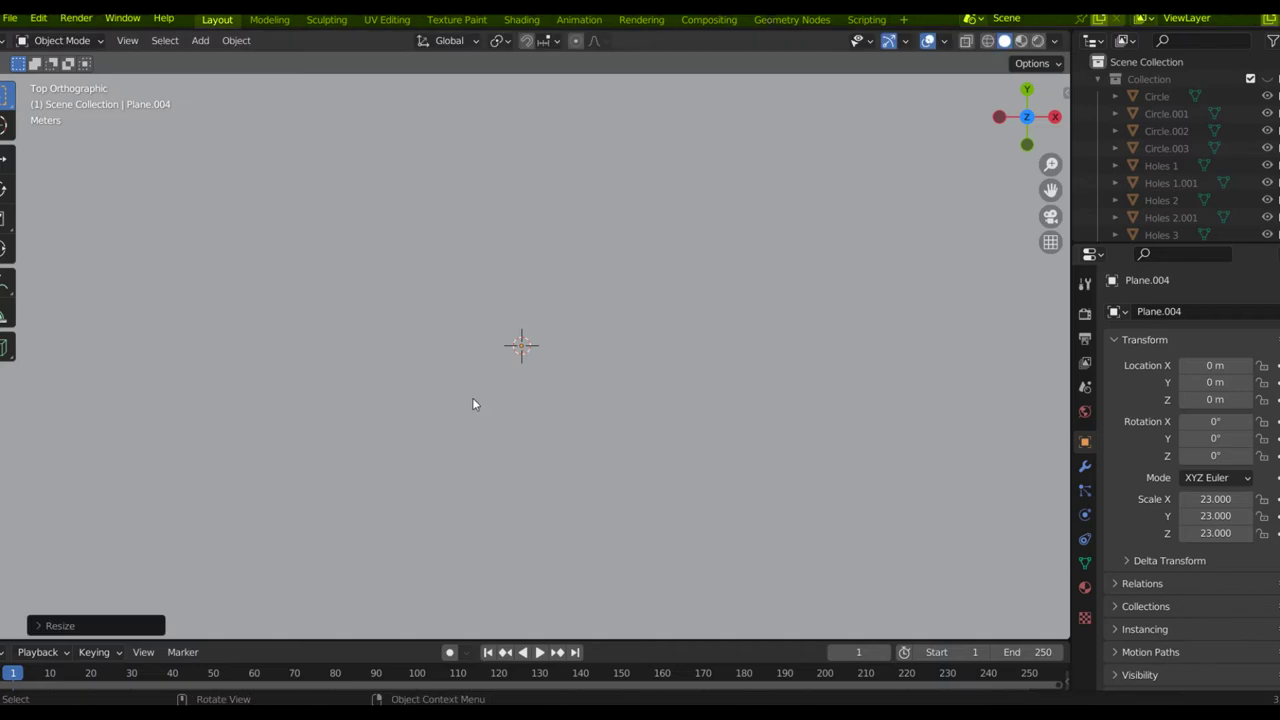
{"action": "scroll", "coordinate": [473, 397], "scroll_direction": "down", "scroll_amount": 4}
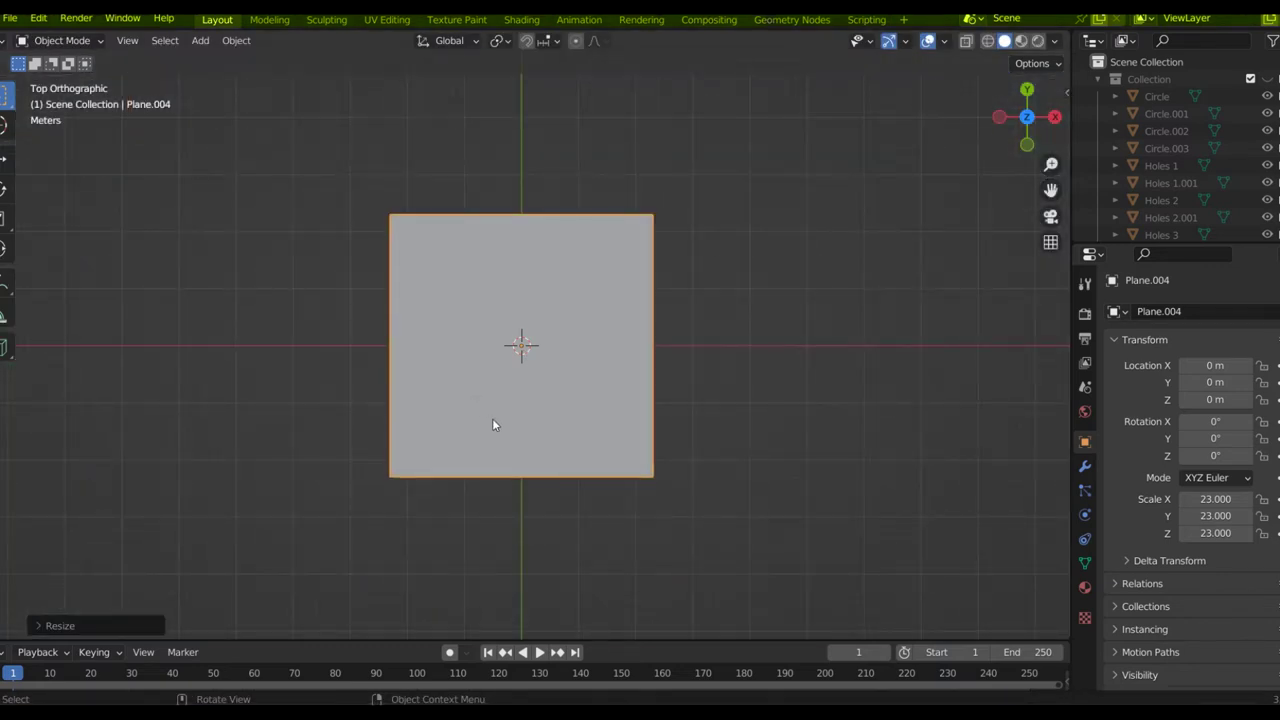
{"action": "key", "text": "r"}
{"action": "type", "text": "x90"}
{"action": "key", "text": "Return"}
Step: Show the trays to compare their size with the upright plane, and delete the plane
{"action": "middle_click_drag", "start_coordinate": [480, 449], "coordinate": [423, 331]}
{"action": "scroll", "coordinate": [603, 376], "scroll_direction": "down", "scroll_amount": 3}
{"action": "scroll", "coordinate": [436, 335], "scroll_direction": "up", "scroll_amount": 6}
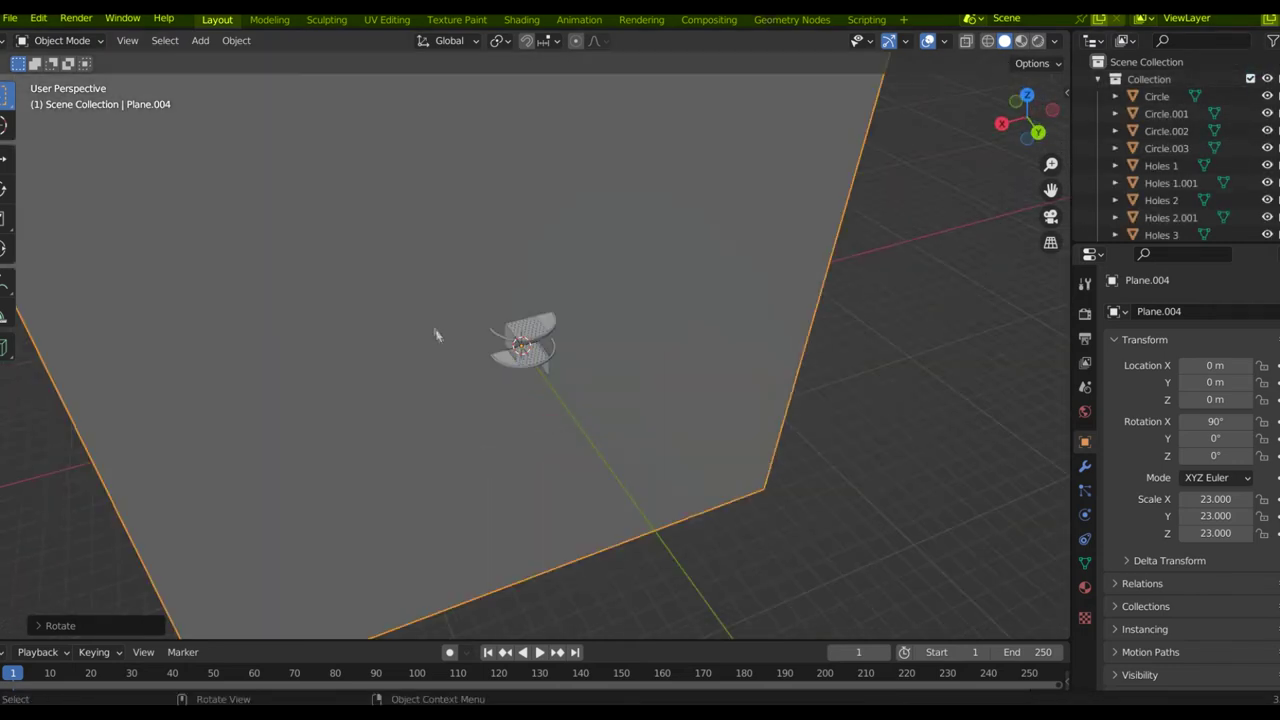
{"action": "scroll", "coordinate": [445, 318], "scroll_direction": "down", "scroll_amount": 8}
{"action": "key", "text": "Delete"}
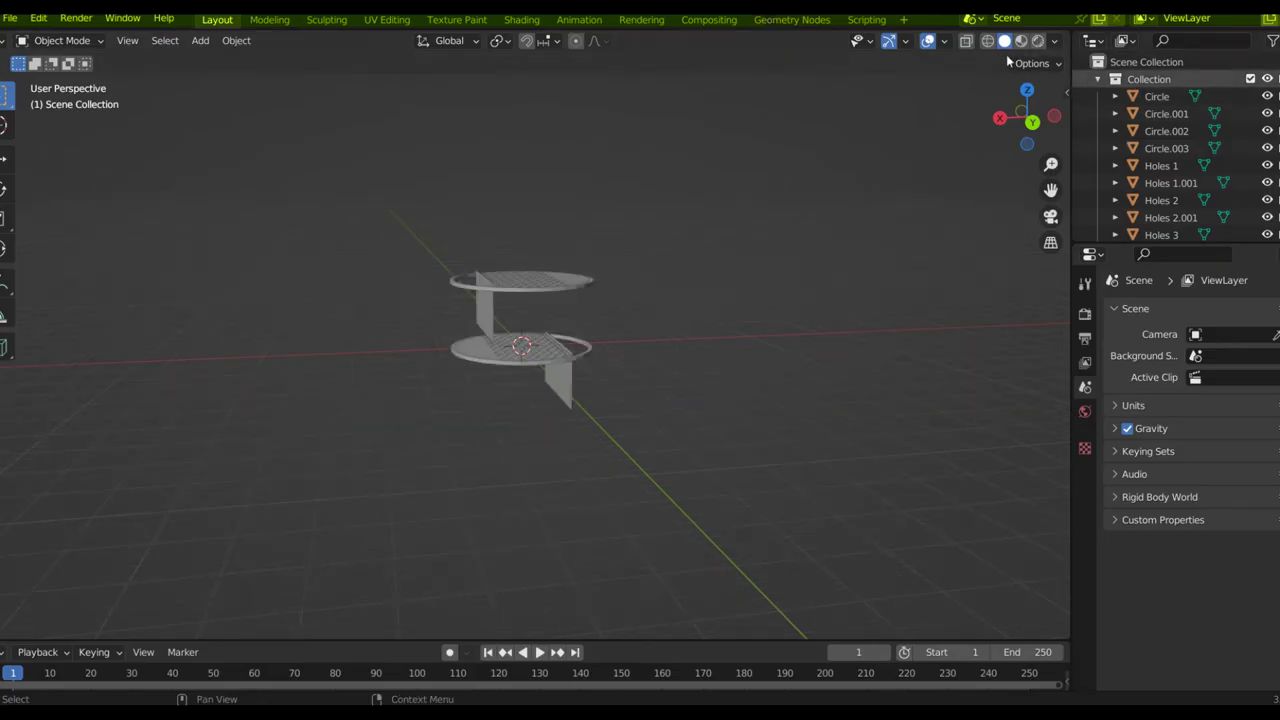
Step: Hide the tray collection, add a new plane at the origin and scale it by 2.3
{"action": "key", "text": "h"}
{"action": "key", "text": "shift+a"}
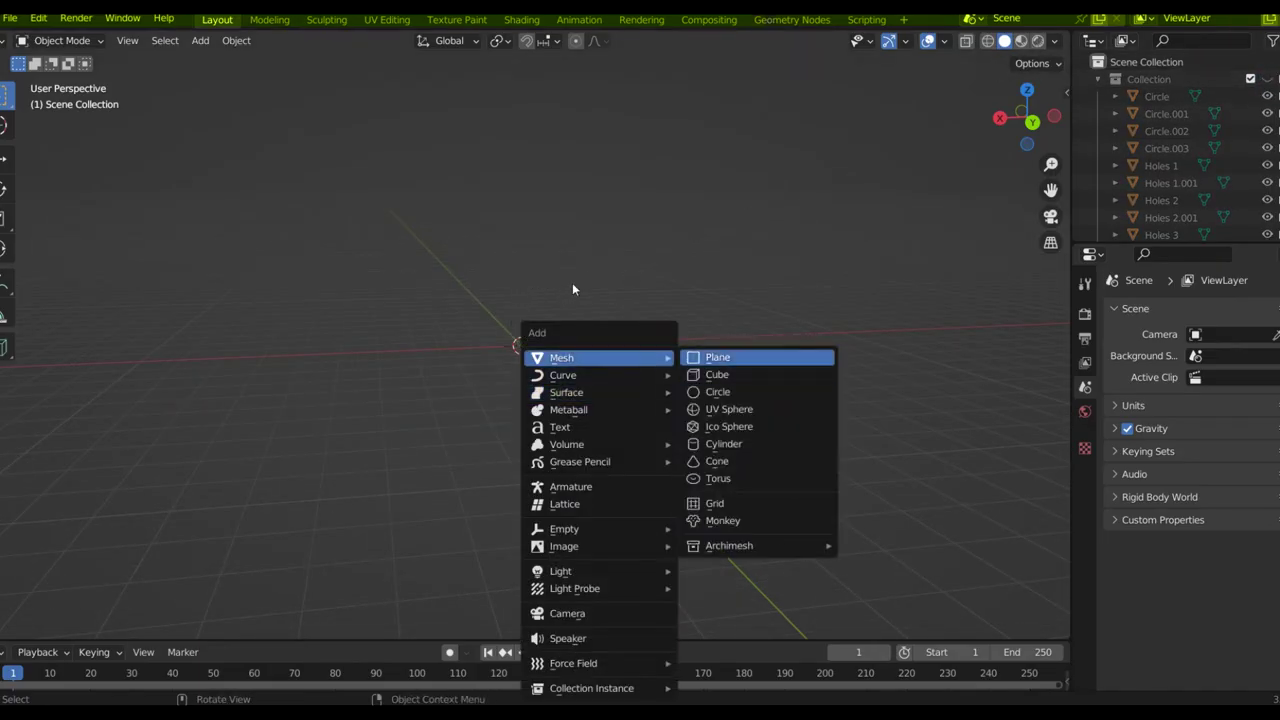
{"action": "key", "text": "Return"}
{"action": "key", "text": "KP_7"}
{"action": "type", "text": "s"}
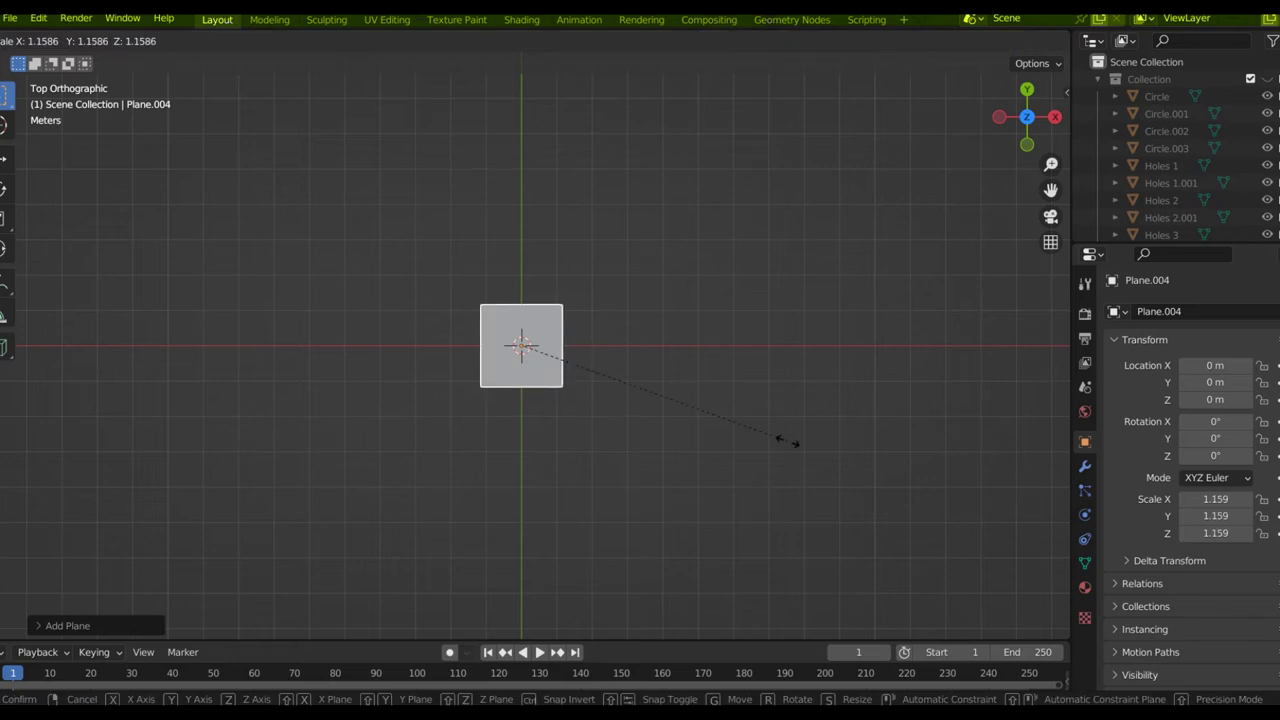
{"action": "type", "text": "2.3"}
{"action": "key", "text": "Return"}
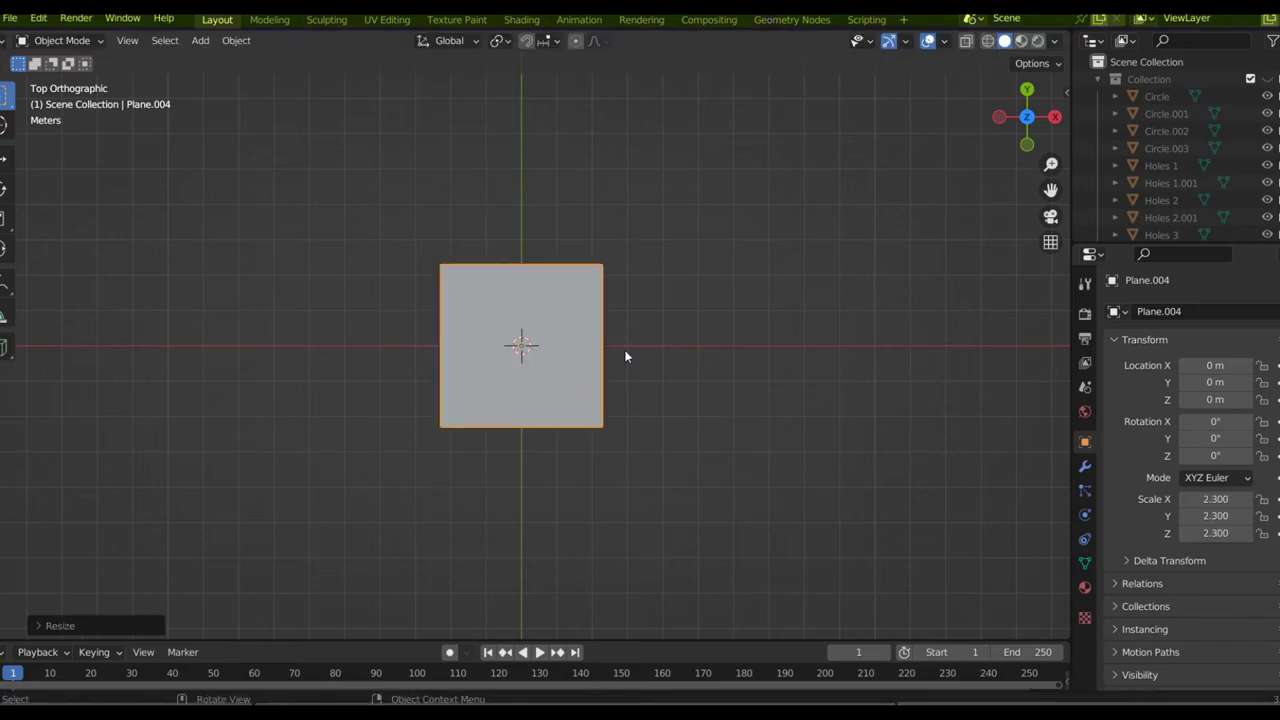
Step: Rotate the plane 90° about the X axis and show the tray collection again
{"action": "type", "text": "rx"}
{"action": "type", "text": "90"}
{"action": "key", "text": "Return"}
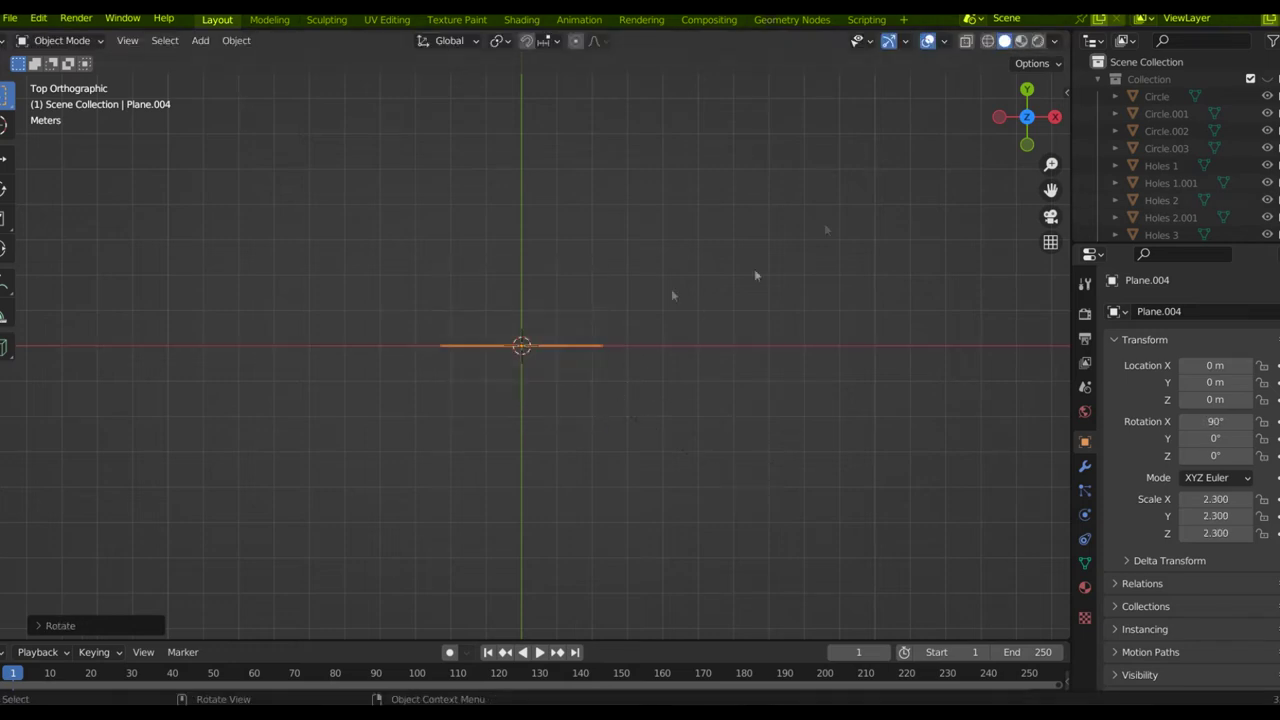
{"action": "middle_click_drag", "start_coordinate": [757, 277], "coordinate": [736, 176]}
{"action": "middle_click_drag", "start_coordinate": [1011, 63], "coordinate": [499, 300]}
Step: Set snapping to Edge and lower the plane 0.4 m along the Z axis
{"action": "left_click", "coordinate": [543, 40]}
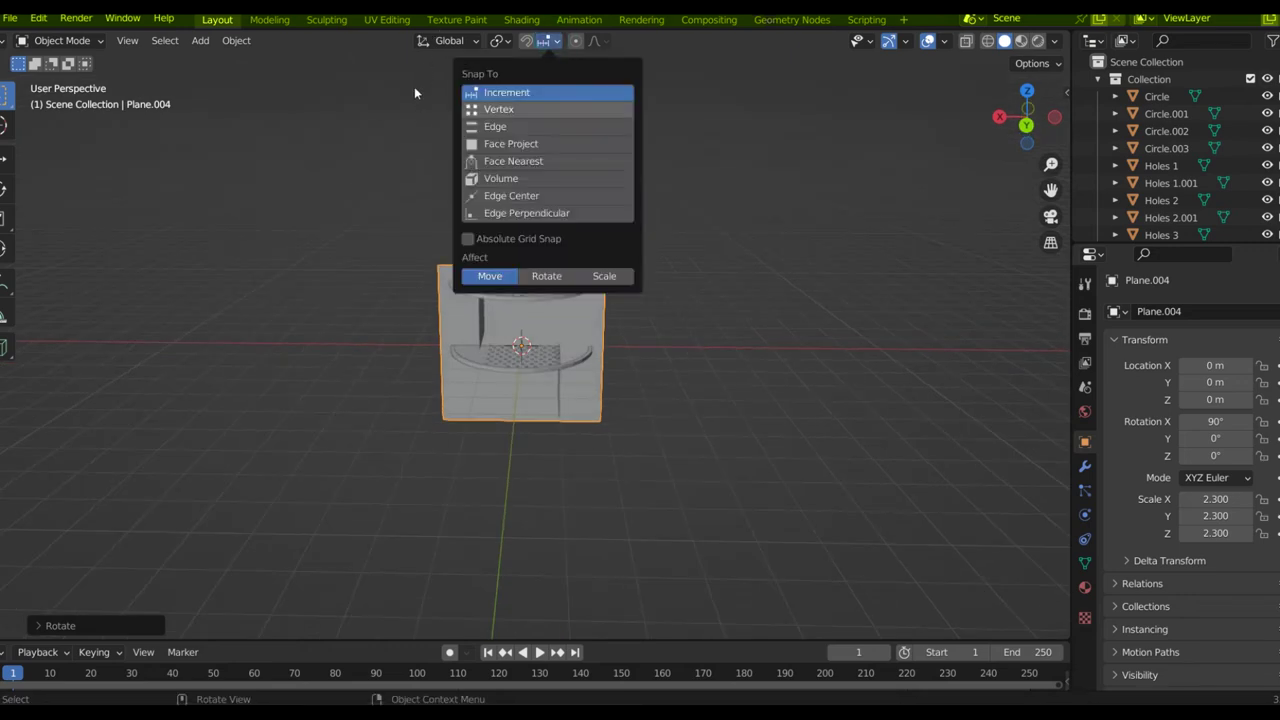
{"action": "left_click", "coordinate": [520, 126]}
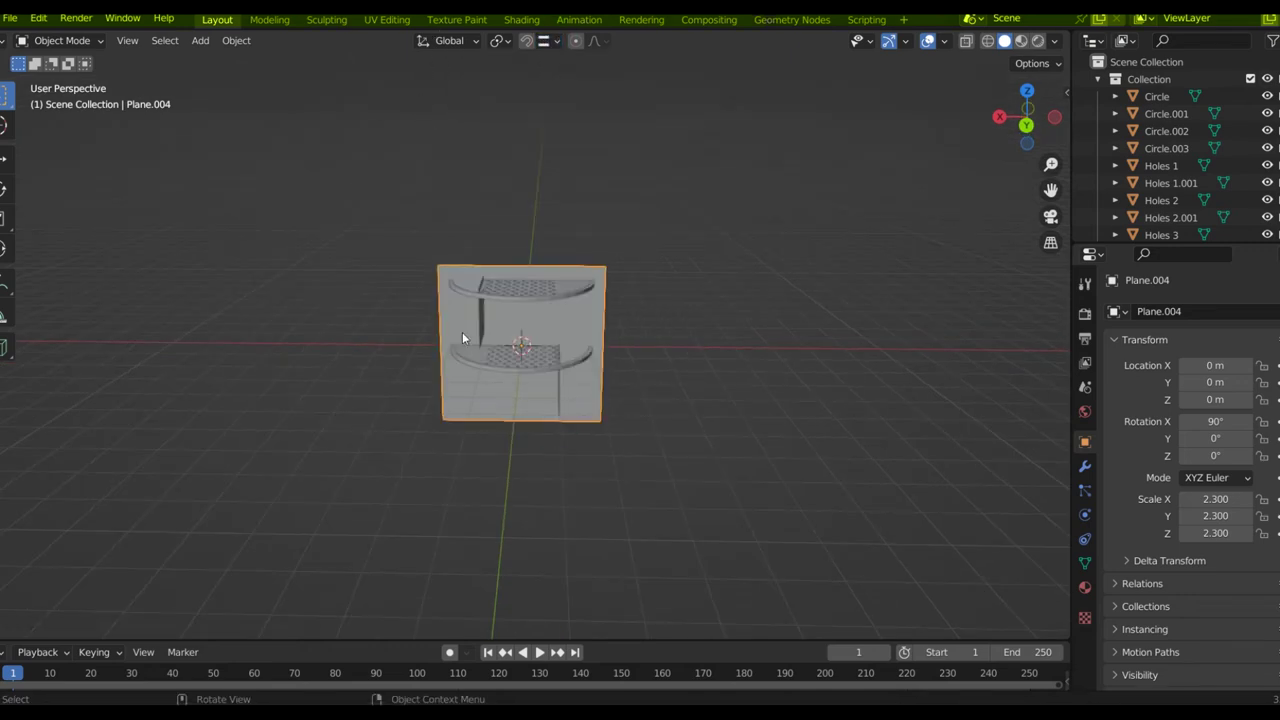
{"action": "key", "text": "g"}
{"action": "key", "text": "y"}
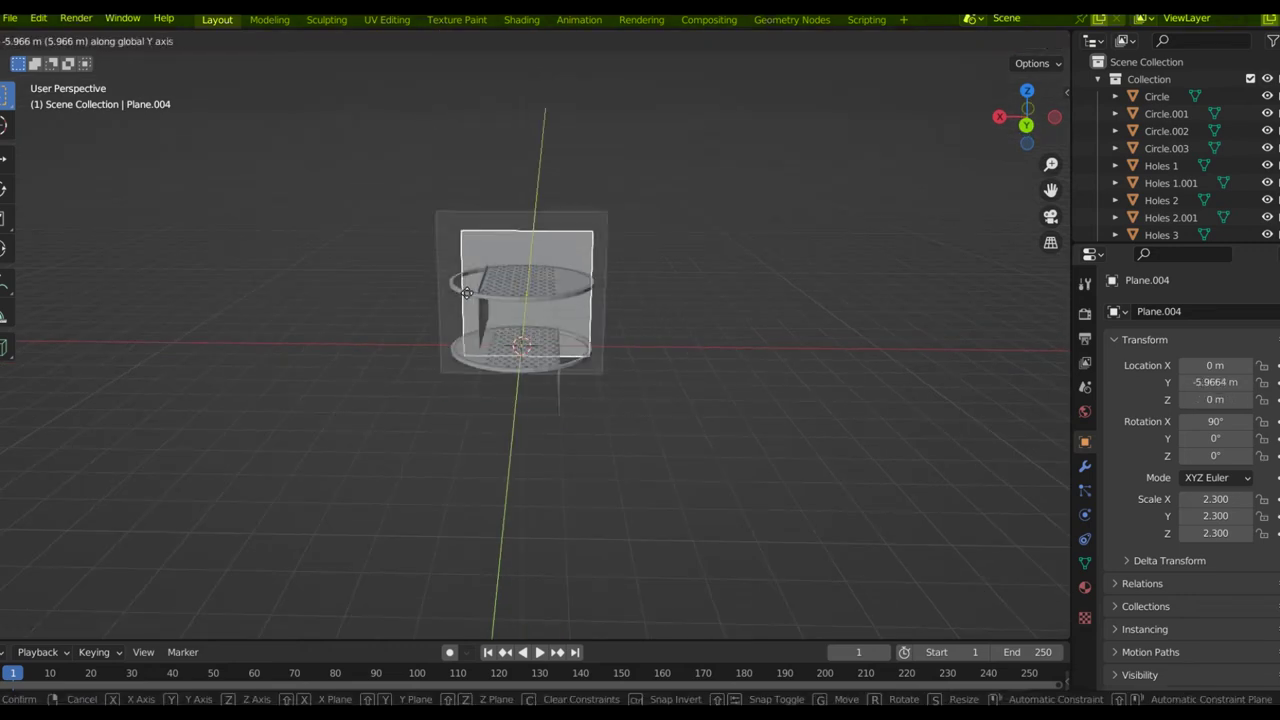
{"action": "key", "text": "z"}
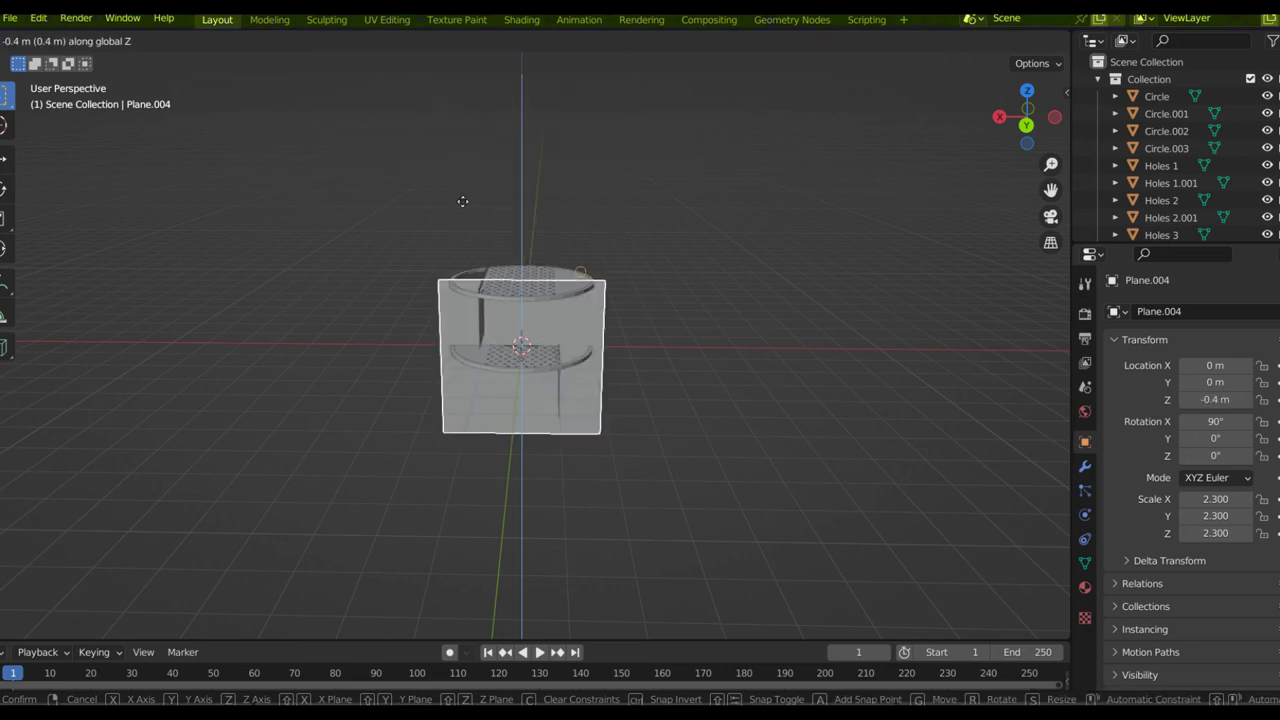
{"action": "left_click", "coordinate": [457, 224]}
{"action": "middle_click_drag", "start_coordinate": [457, 224], "coordinate": [381, 320]}
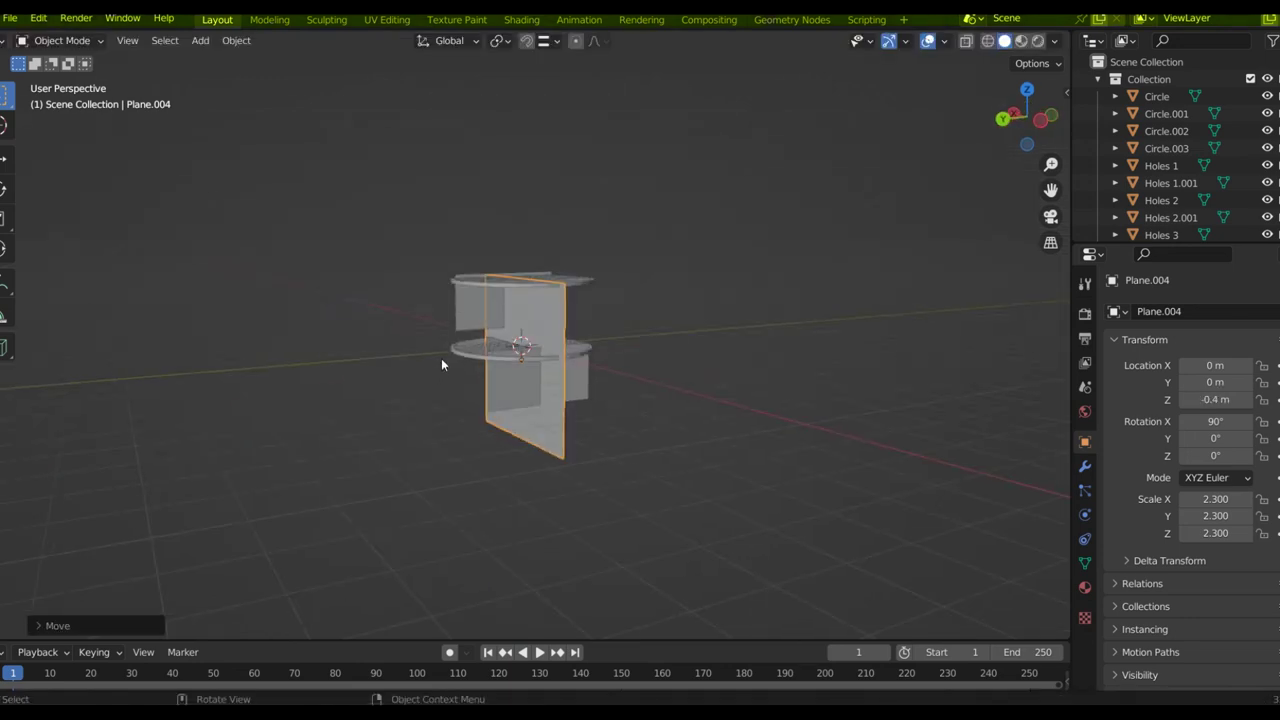
{"action": "key", "text": "g"}
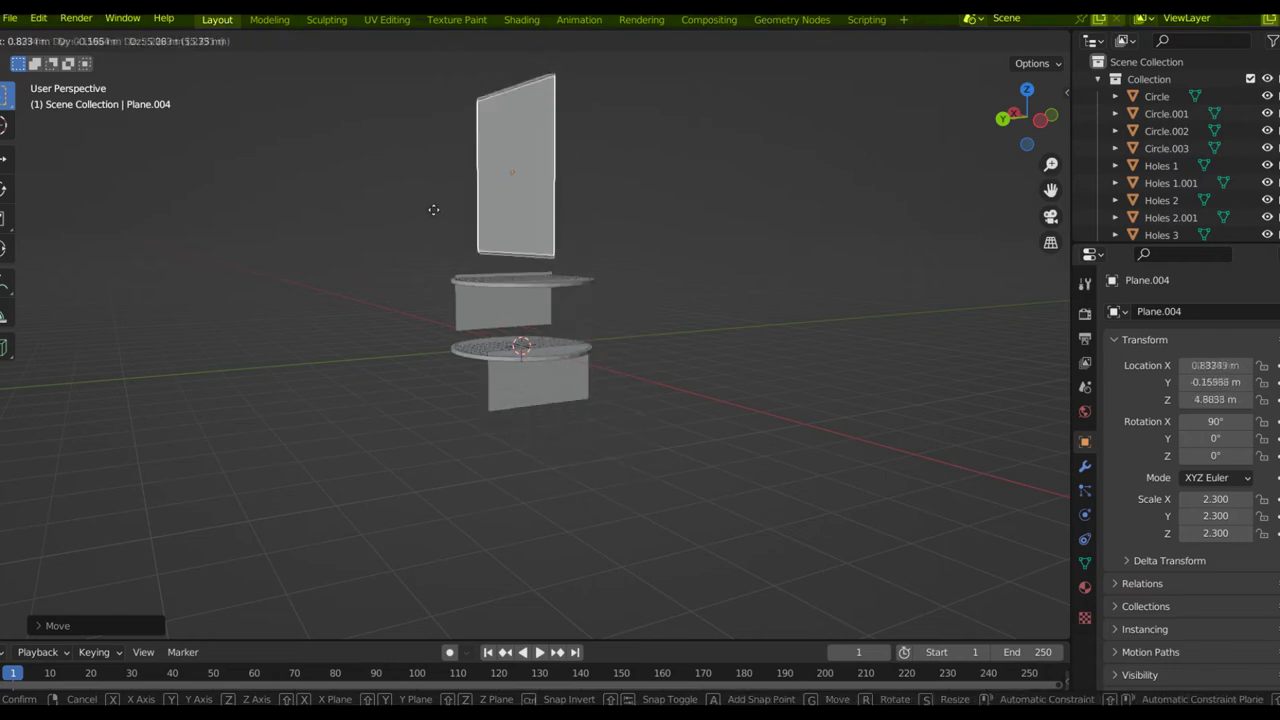
{"action": "right_click", "coordinate": [432, 225]}
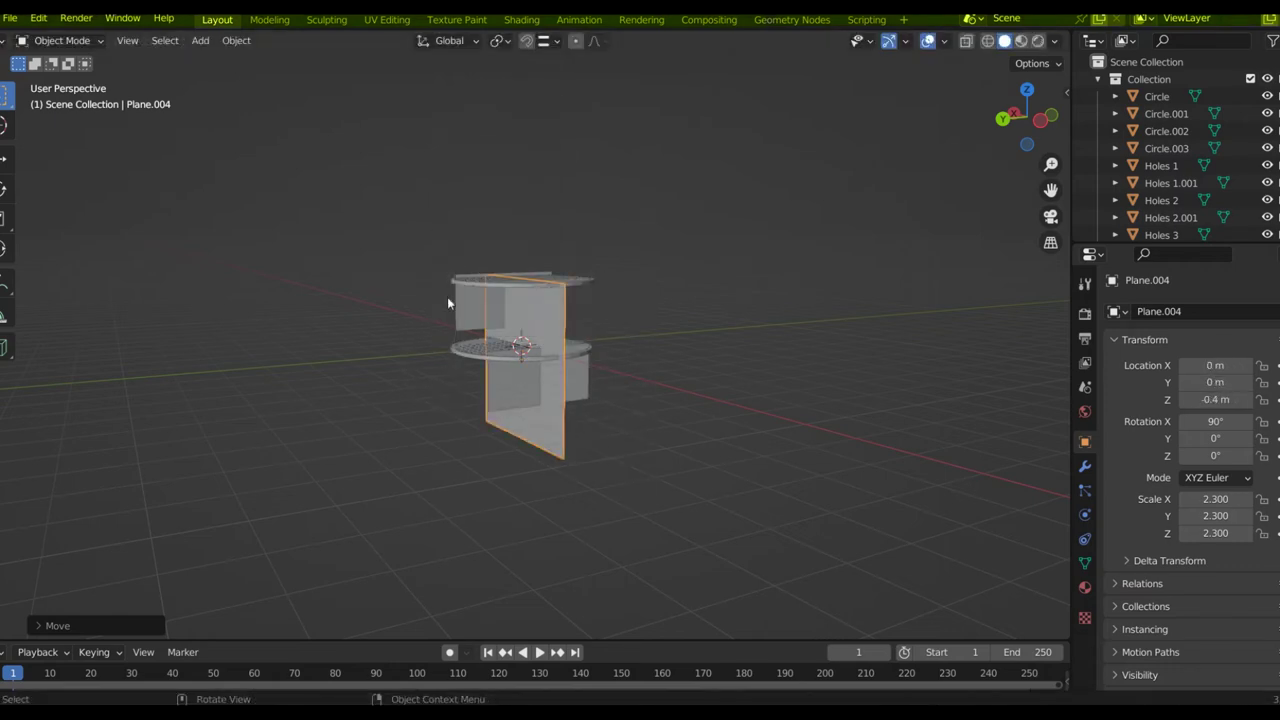
{"action": "key", "text": "KP_3"}
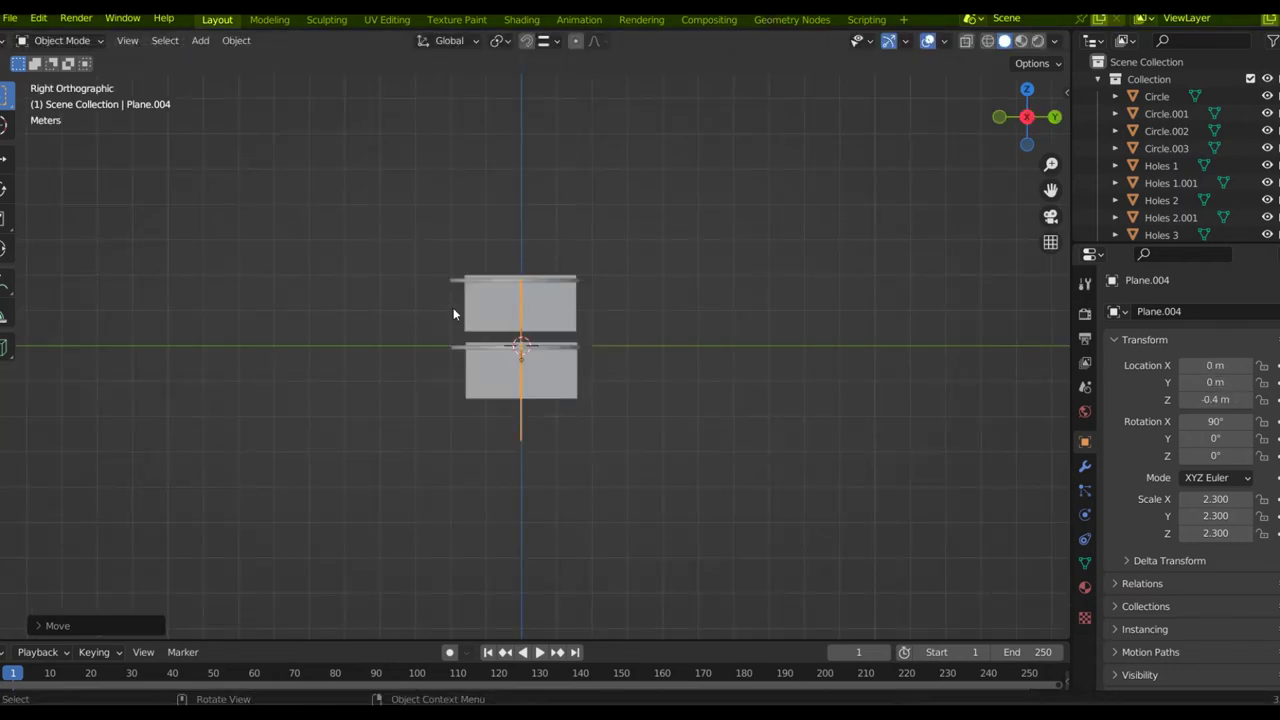
{"action": "left_click", "coordinate": [453, 310]}
{"action": "left_click", "coordinate": [471, 315]}
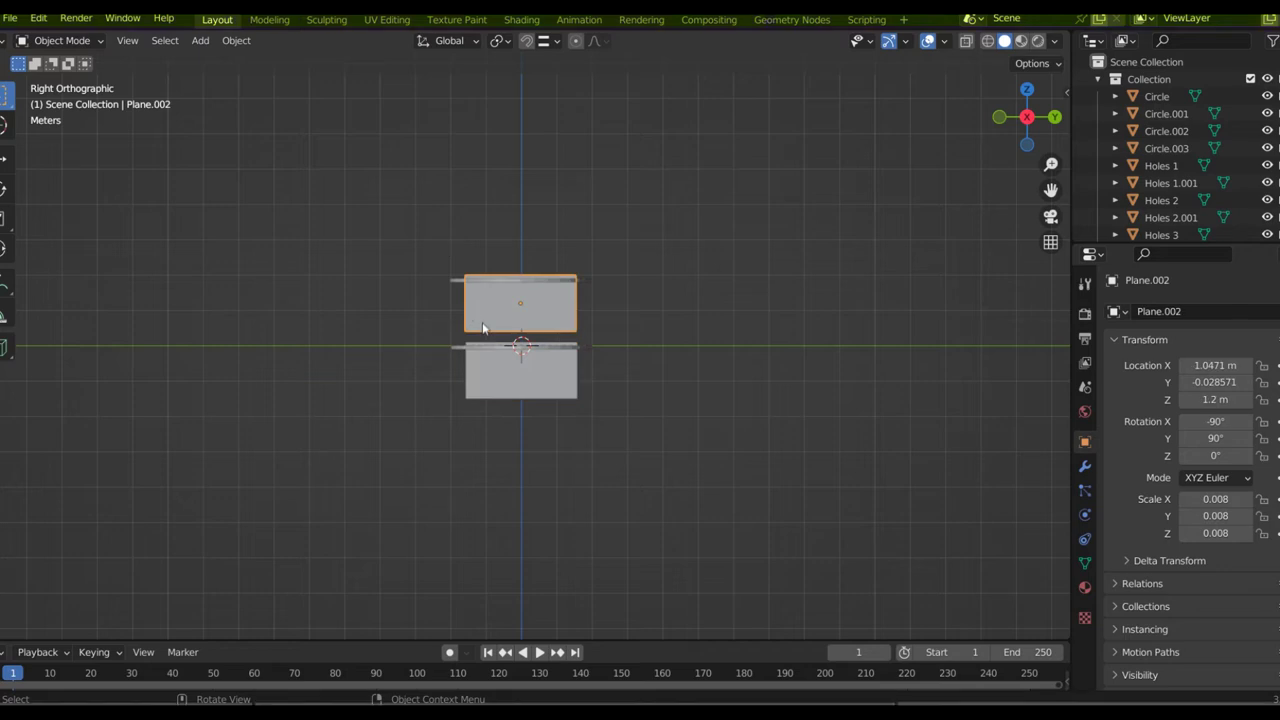
{"action": "key", "text": "ctrl+KP_1"}
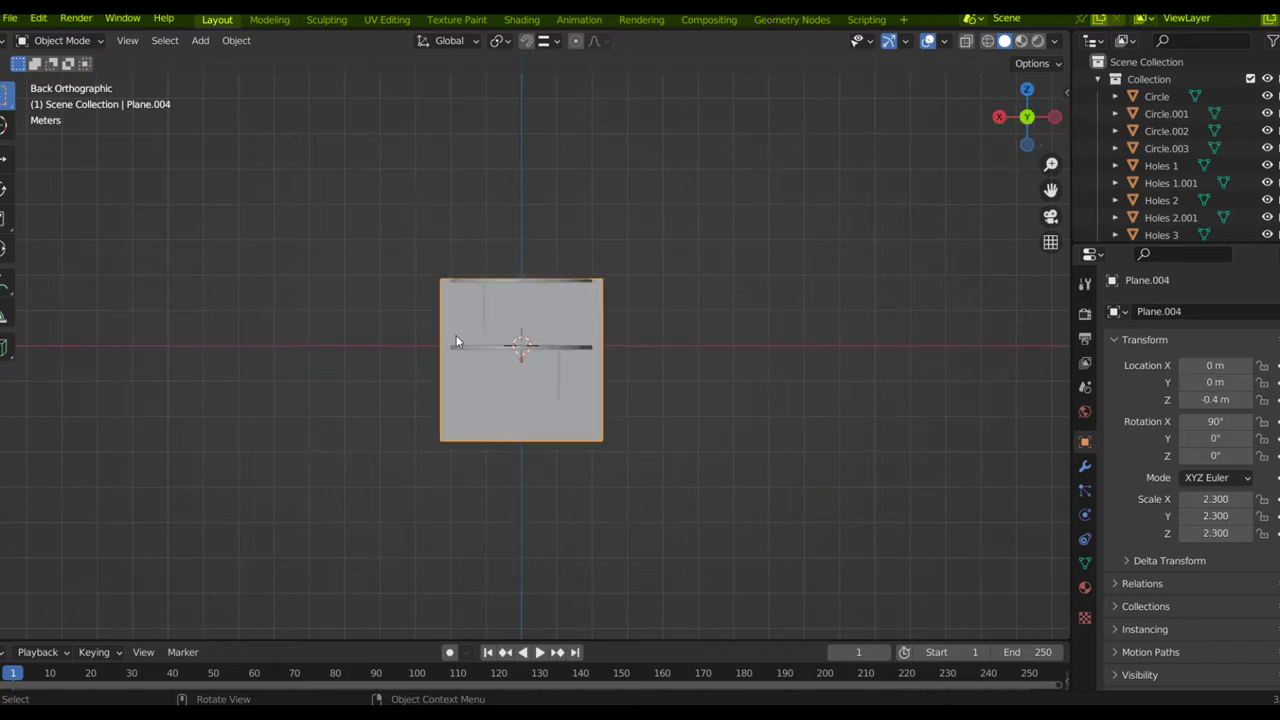
Step: Set snapping to Increment and raise the plane 5 m along Z so it sits above both trays
{"action": "left_click", "coordinate": [547, 41]}
{"action": "left_click", "coordinate": [537, 90]}
{"action": "key", "text": "g"}
{"action": "key", "text": "z"}
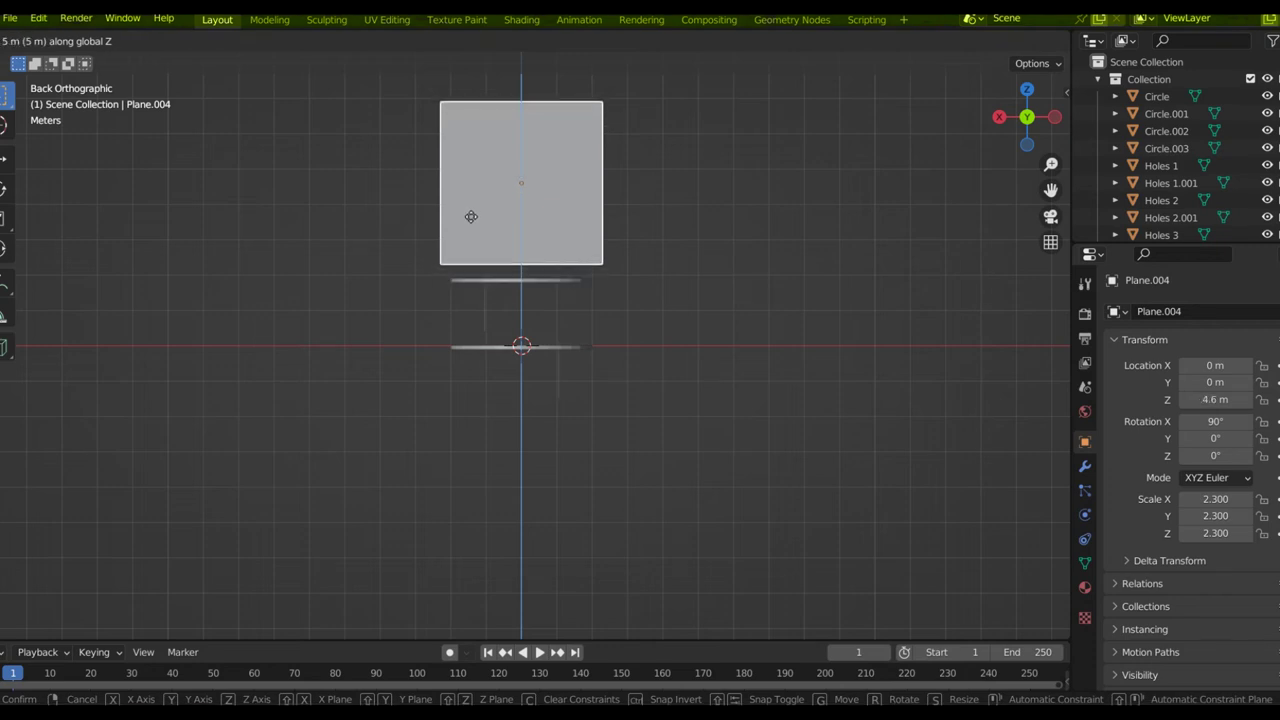
{"action": "left_click", "coordinate": [470, 213]}
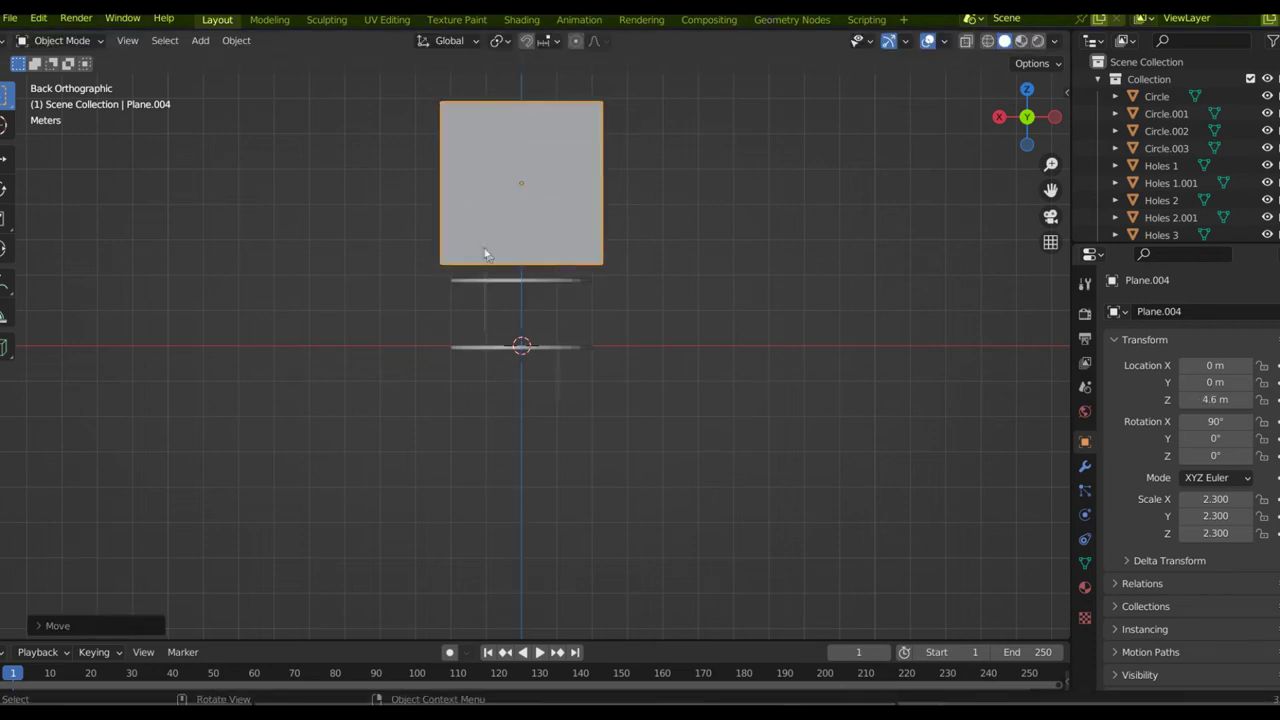
Step: Try to move the upper tray along Z, and try to lower the plane toward it
{"action": "left_click_drag", "start_coordinate": [626, 320], "coordinate": [400, 266]}
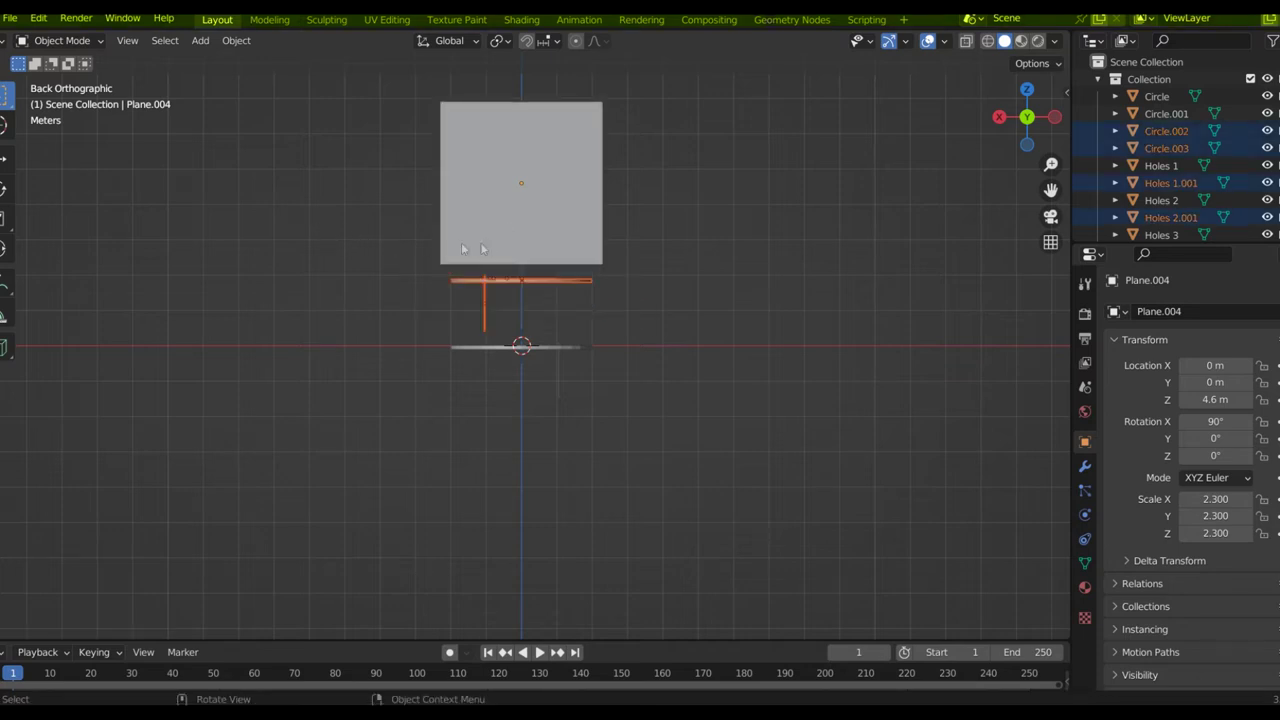
{"action": "key", "text": "g"}
{"action": "key", "text": "z"}
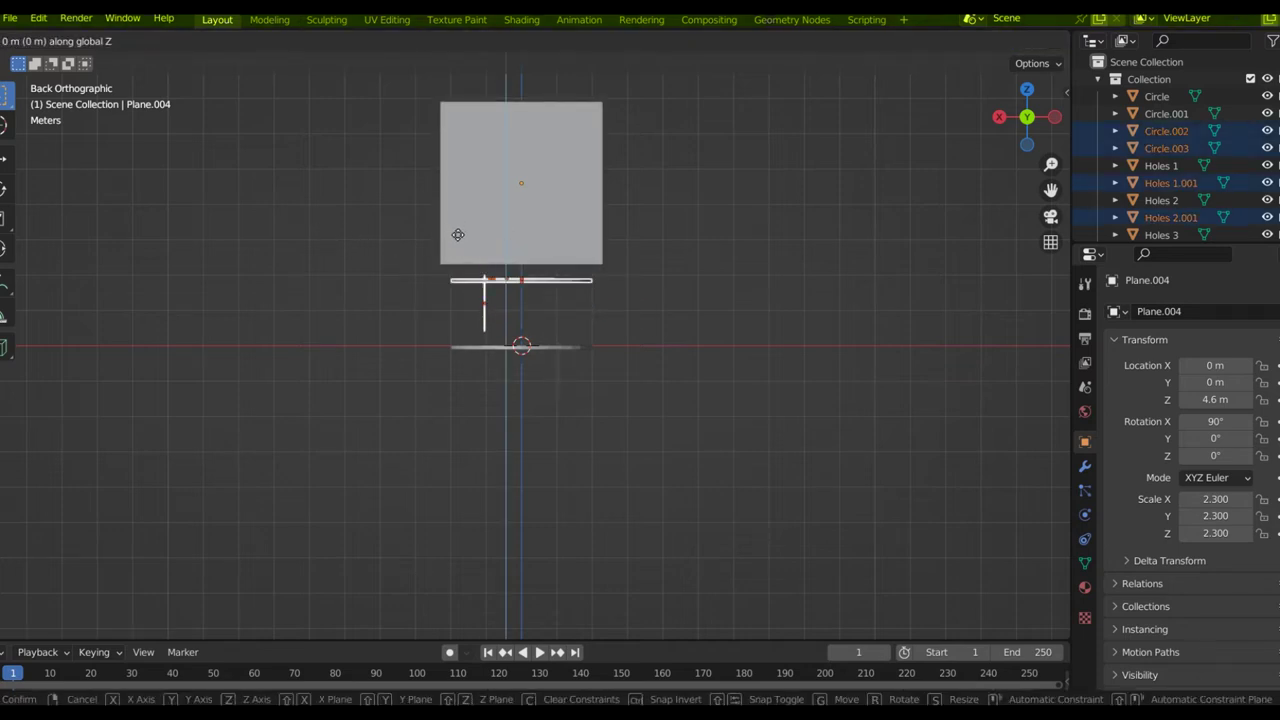
{"action": "left_click", "coordinate": [458, 235]}
{"action": "left_click", "coordinate": [642, 310]}
{"action": "left_click_drag", "start_coordinate": [668, 280], "coordinate": [596, 194]}
{"action": "key", "text": "g"}
{"action": "key", "text": "z"}
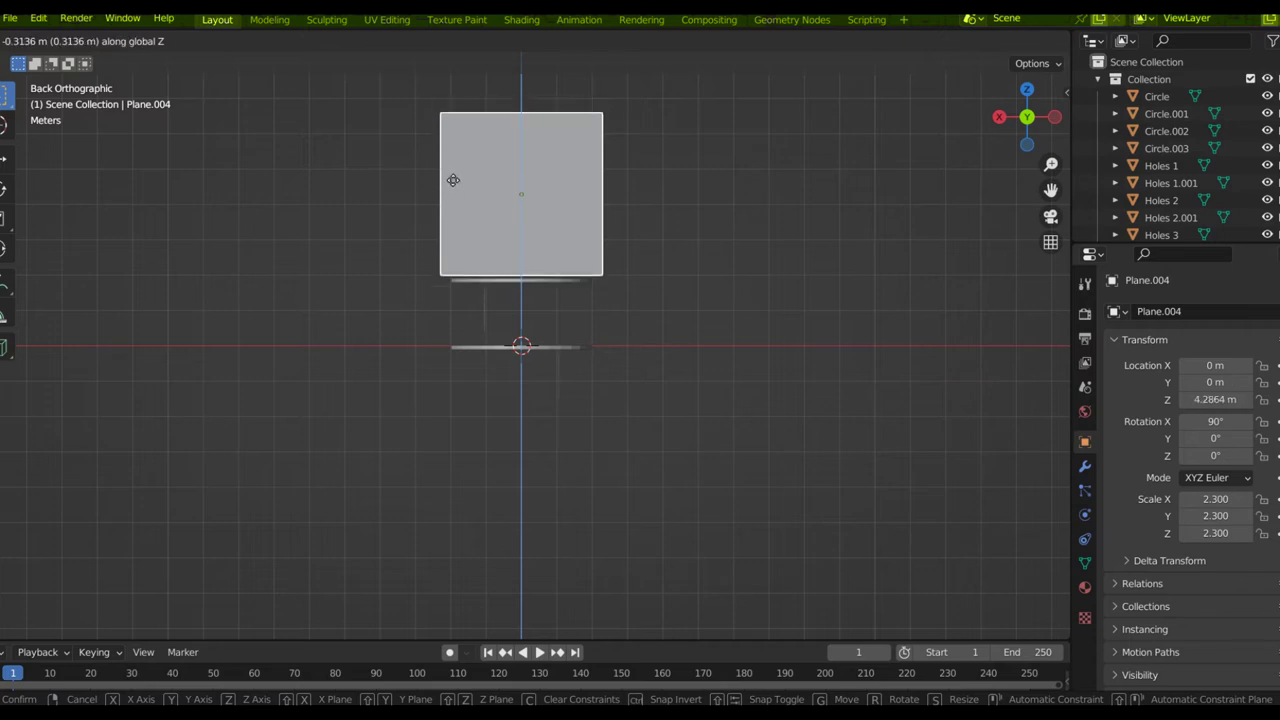
{"action": "left_click", "coordinate": [453, 181], "text": "ctrl"}
Step: Duplicate both trays, move the copies straight up along Z beyond the plane, and delete the plane
{"action": "mouse_move", "coordinate": [404, 268]}
{"action": "left_mouse_down"}
{"action": "mouse_move", "coordinate": [670, 416]}
{"action": "mouse_move", "coordinate": [404, 268]}
{"action": "left_mouse_up"}
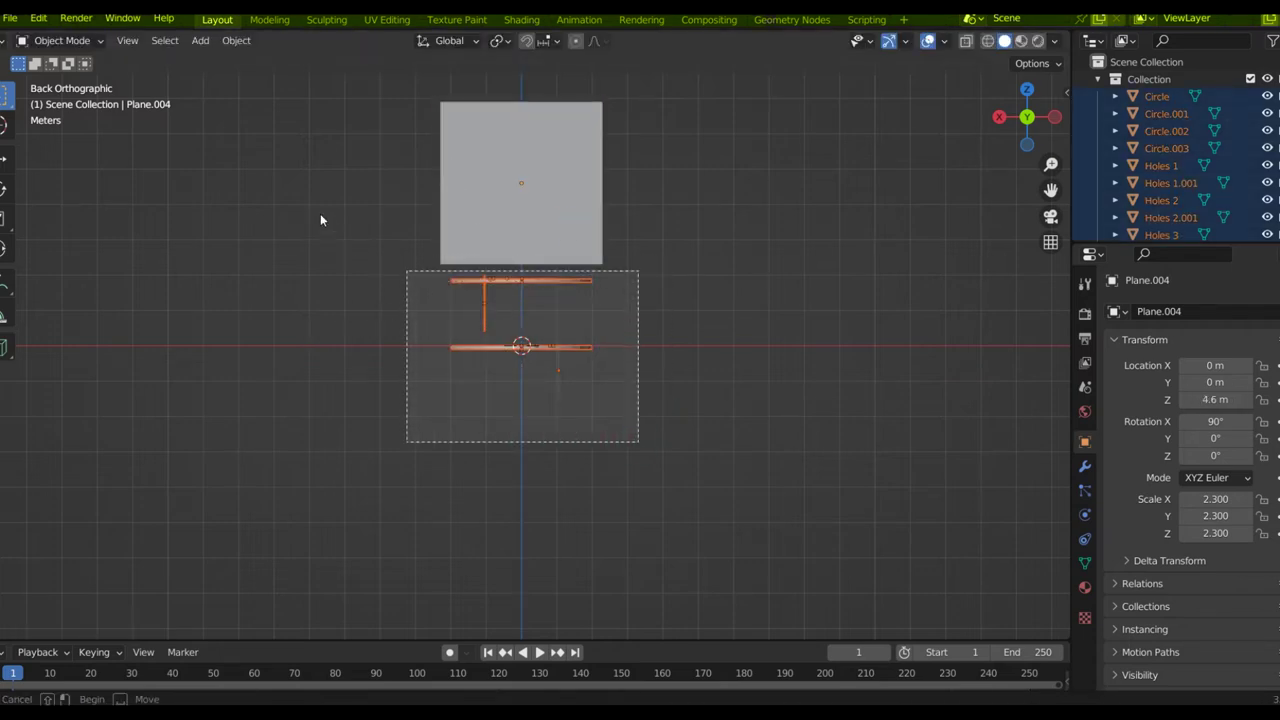
{"action": "middle_click_drag", "start_coordinate": [355, 330], "coordinate": [363, 323]}
{"action": "key", "text": "KP_3"}
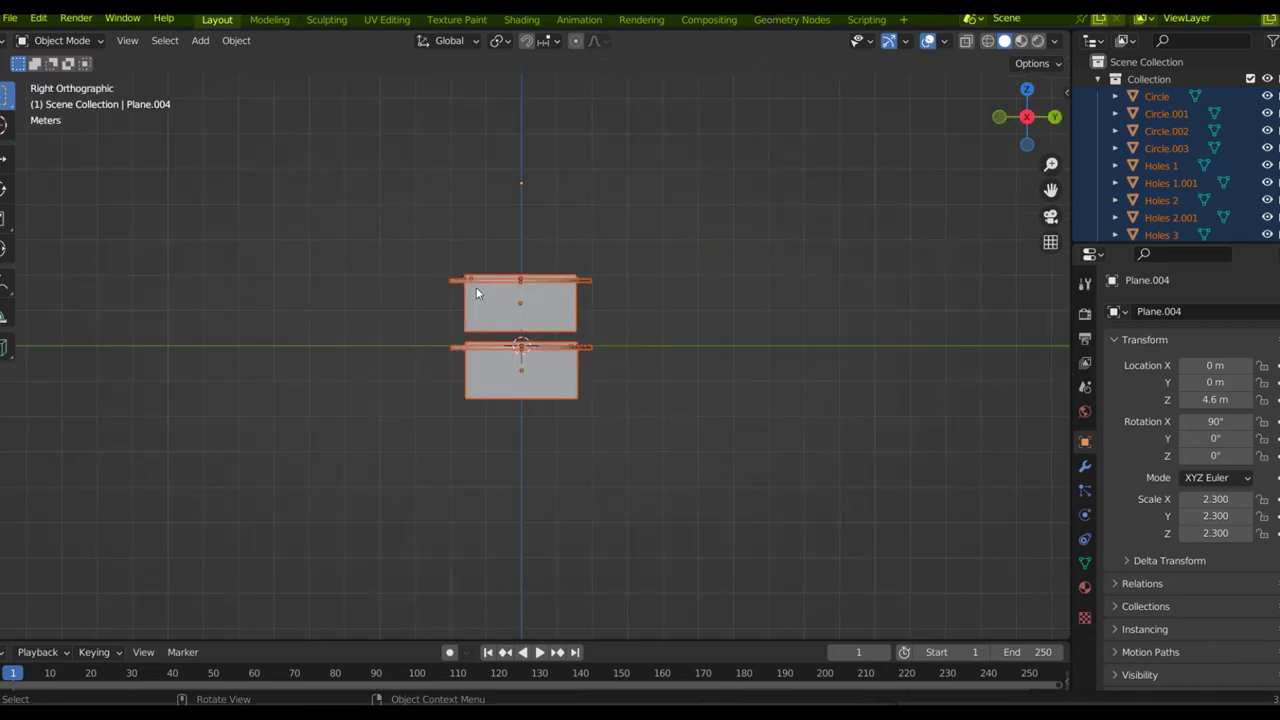
{"action": "key", "text": "ctrl+KP_1"}
{"action": "middle_click_drag", "start_coordinate": [547, 189], "coordinate": [523, 365], "text": "shift"}
{"action": "key", "text": "shift+d"}
{"action": "key", "text": "z"}
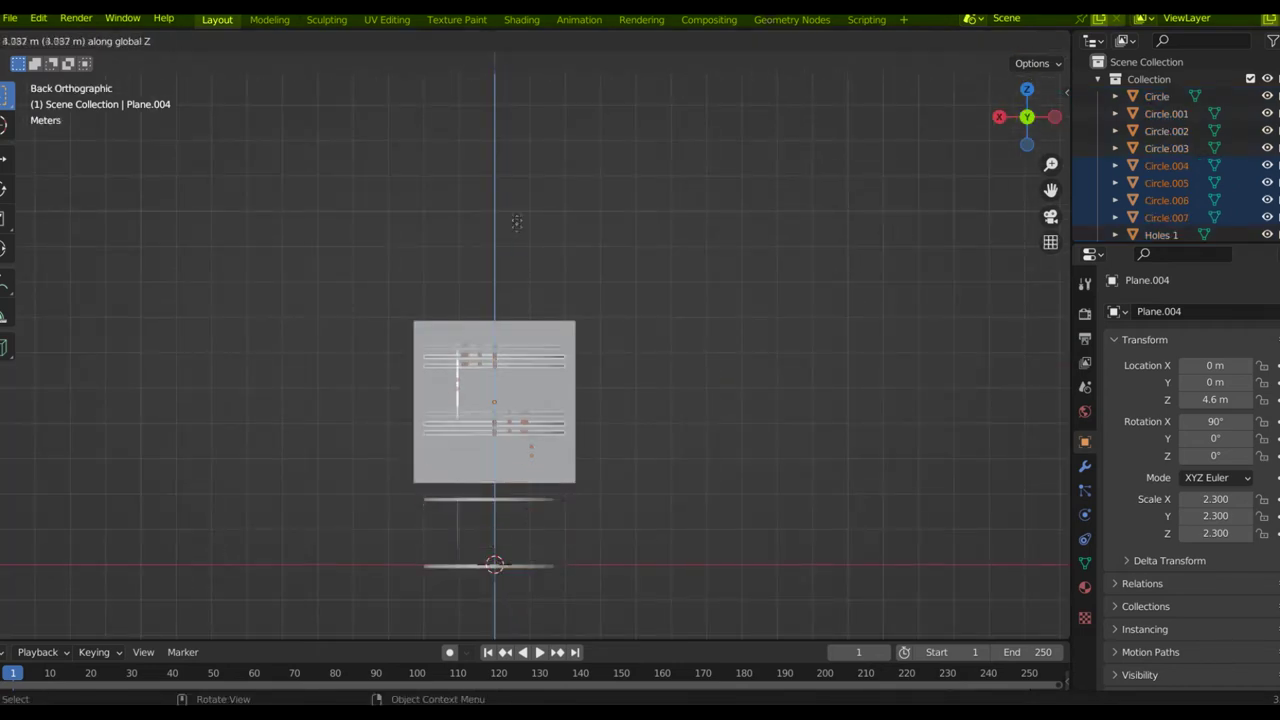
{"action": "left_click", "coordinate": [523, 126]}
{"action": "left_click_drag", "start_coordinate": [640, 357], "coordinate": [333, 230]}
{"action": "key", "text": "Delete"}
Step: Duplicate the lower tray of the upper pair and move the copy 4 m up along Z
{"action": "left_click_drag", "start_coordinate": [591, 386], "coordinate": [314, 219]}
{"action": "left_click_drag", "start_coordinate": [747, 402], "coordinate": [432, 238]}
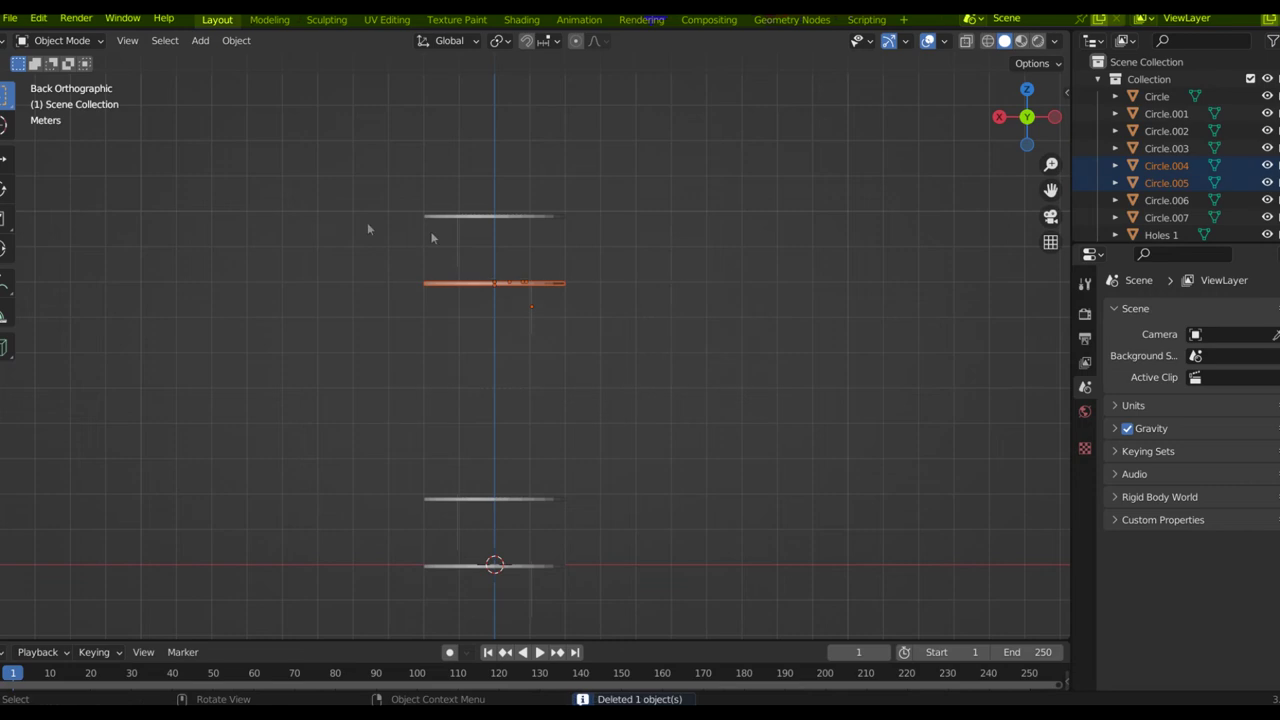
{"action": "key", "text": "shift+d"}
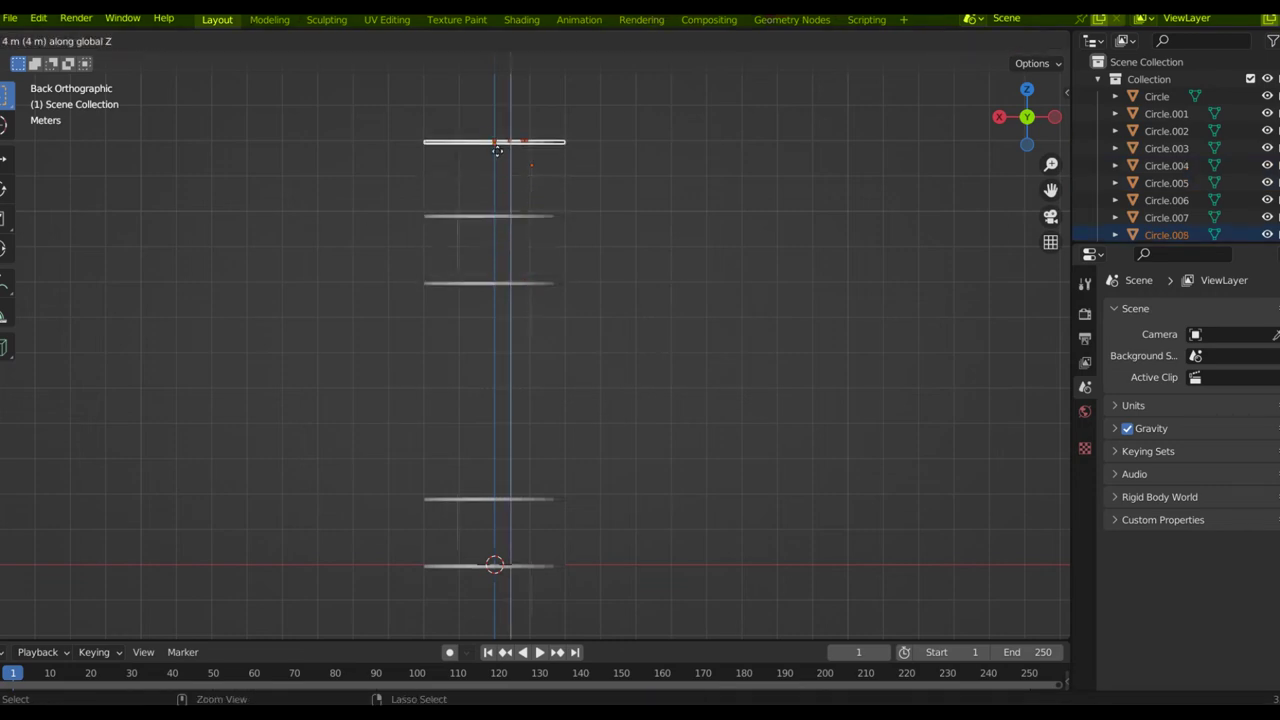
{"action": "left_click", "coordinate": [497, 147]}
Step: Switch the viewport to wireframe display and deselect the new tray
{"action": "middle_click_drag", "start_coordinate": [457, 286], "coordinate": [714, 286]}
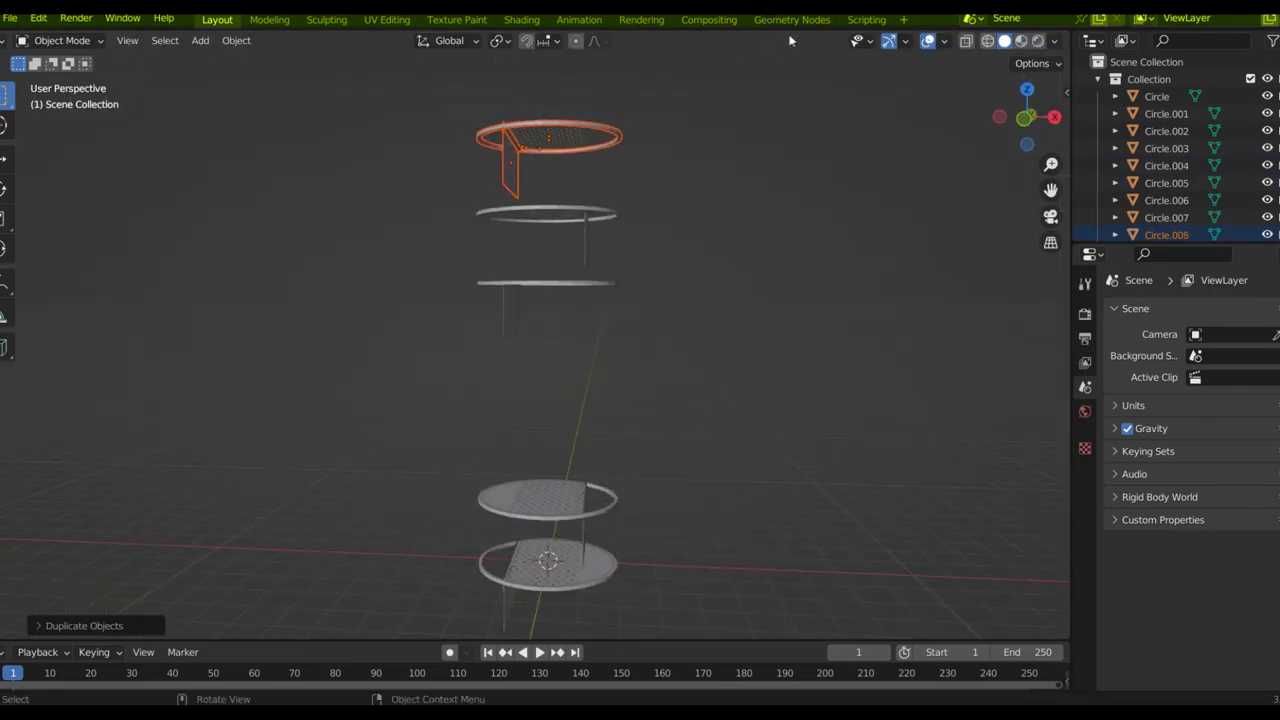
{"action": "left_click", "coordinate": [987, 40]}
{"action": "left_click", "coordinate": [558, 327]}
{"action": "mouse_move", "coordinate": [558, 327]}
{"action": "middle_mouse_down"}
{"action": "mouse_move", "coordinate": [540, 448]}
{"action": "mouse_move", "coordinate": [528, 456]}
{"action": "mouse_move", "coordinate": [514, 437]}
{"action": "middle_mouse_up"}
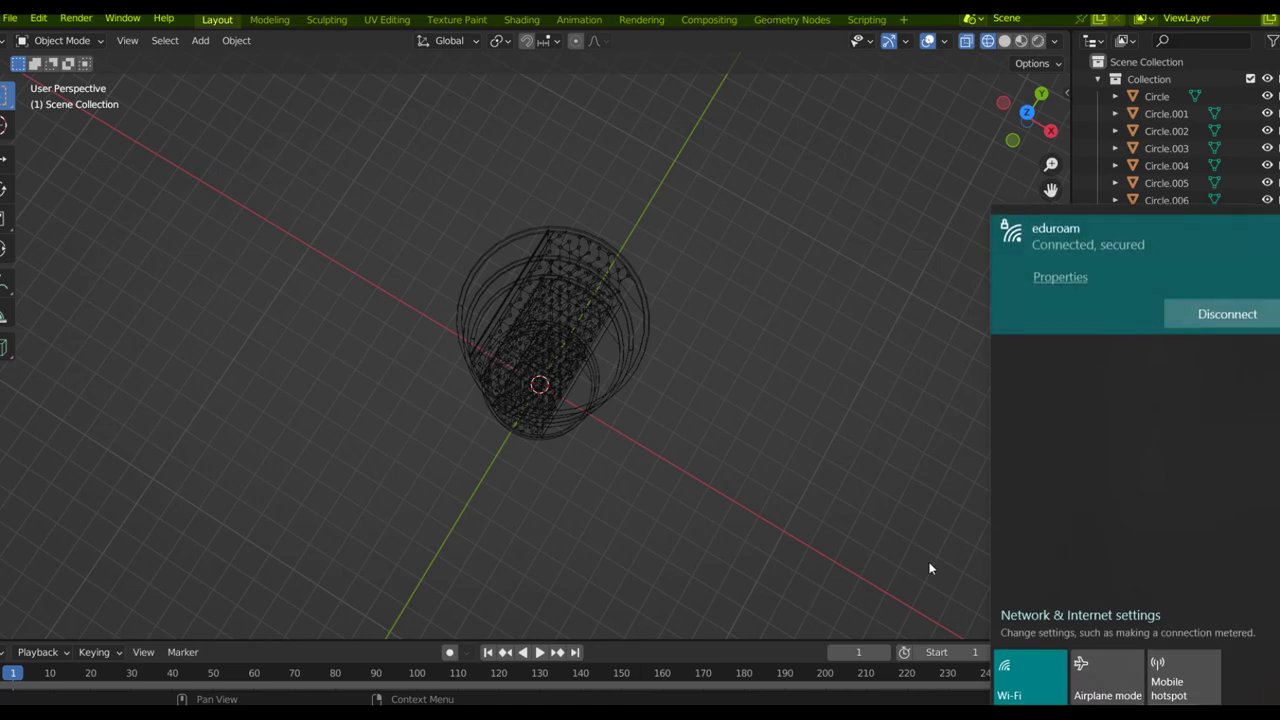
{"action": "left_click", "coordinate": [764, 585]}
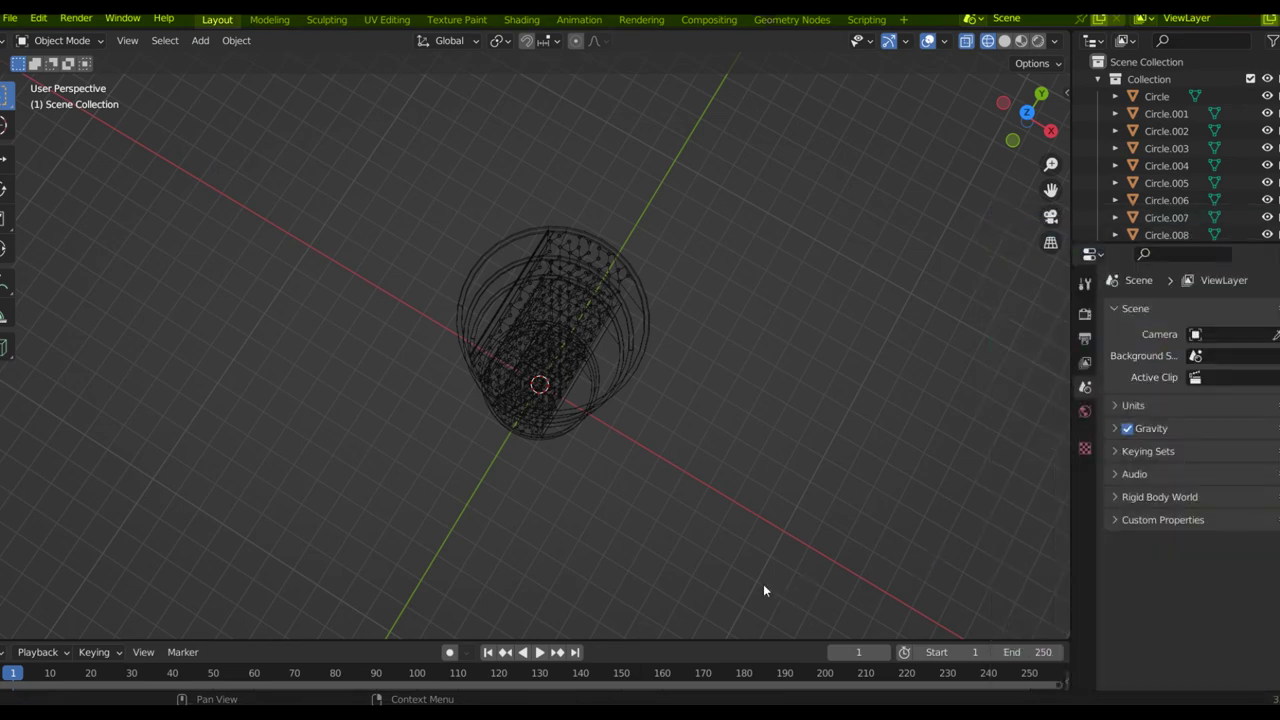
Step: Hide the tray collection and add a new collection to the scene
{"action": "key", "text": "h"}
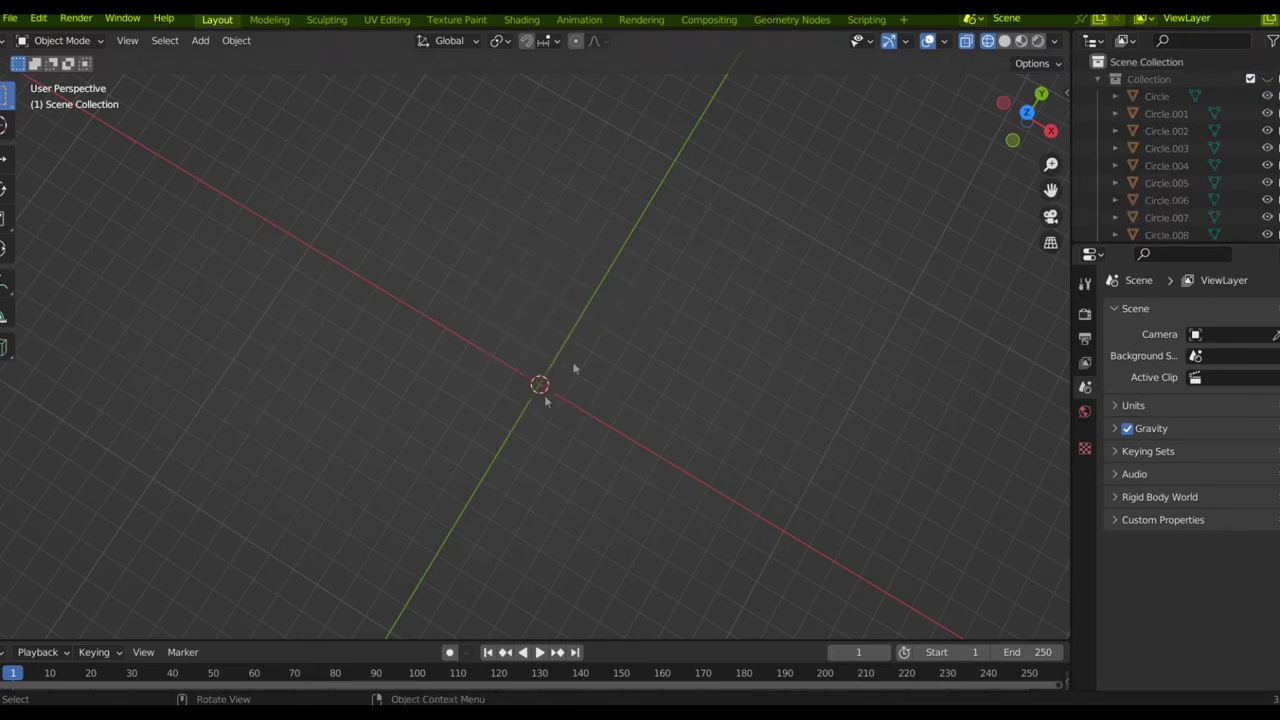
{"action": "key", "text": "shift+a"}
{"action": "scroll", "coordinate": [1110, 215], "scroll_direction": "down", "scroll_amount": 10}
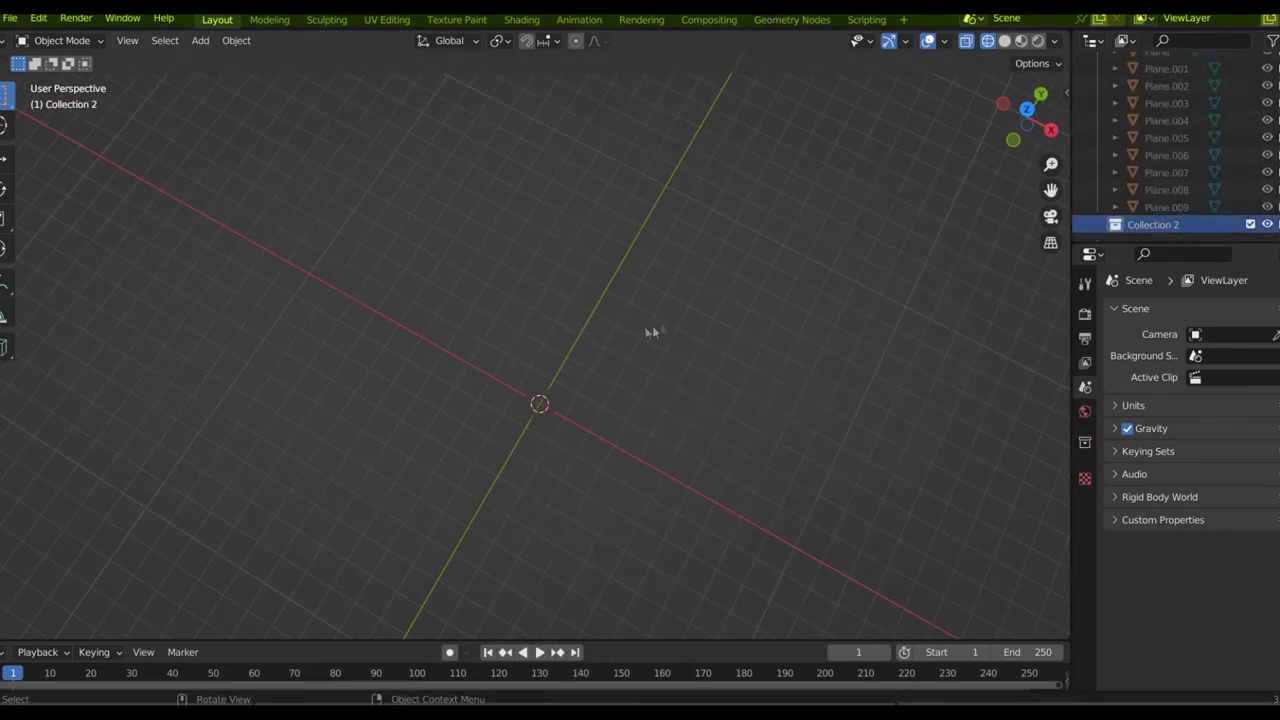
Step: Add a cylinder at the origin in Collection 2 and scale it by 2
{"action": "key", "text": "shift+a"}
{"action": "mouse_move", "coordinate": [590, 360]}
{"action": "key", "text": "Return"}
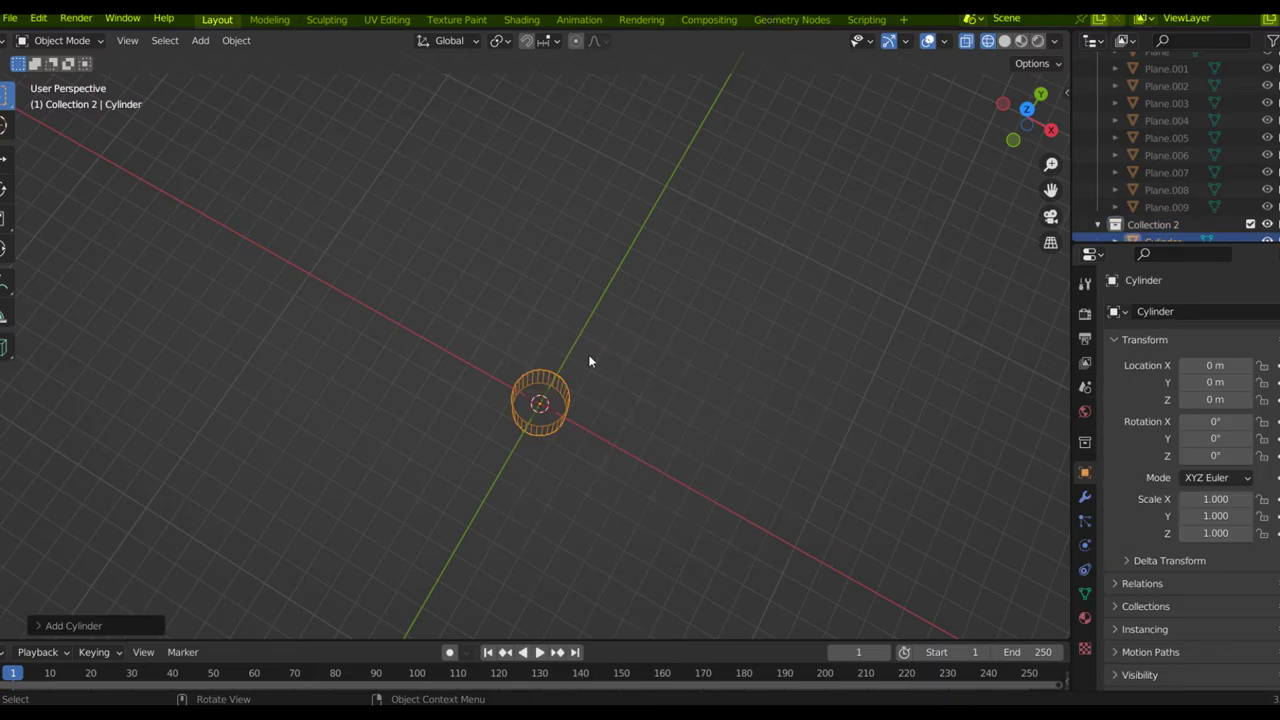
{"action": "type", "text": "s2"}
{"action": "key", "text": "Return"}
Step: Collapse the tray collection in the scene list and make the trays visible again alongside the cylinder
{"action": "middle_click_drag", "start_coordinate": [740, 507], "coordinate": [511, 415]}
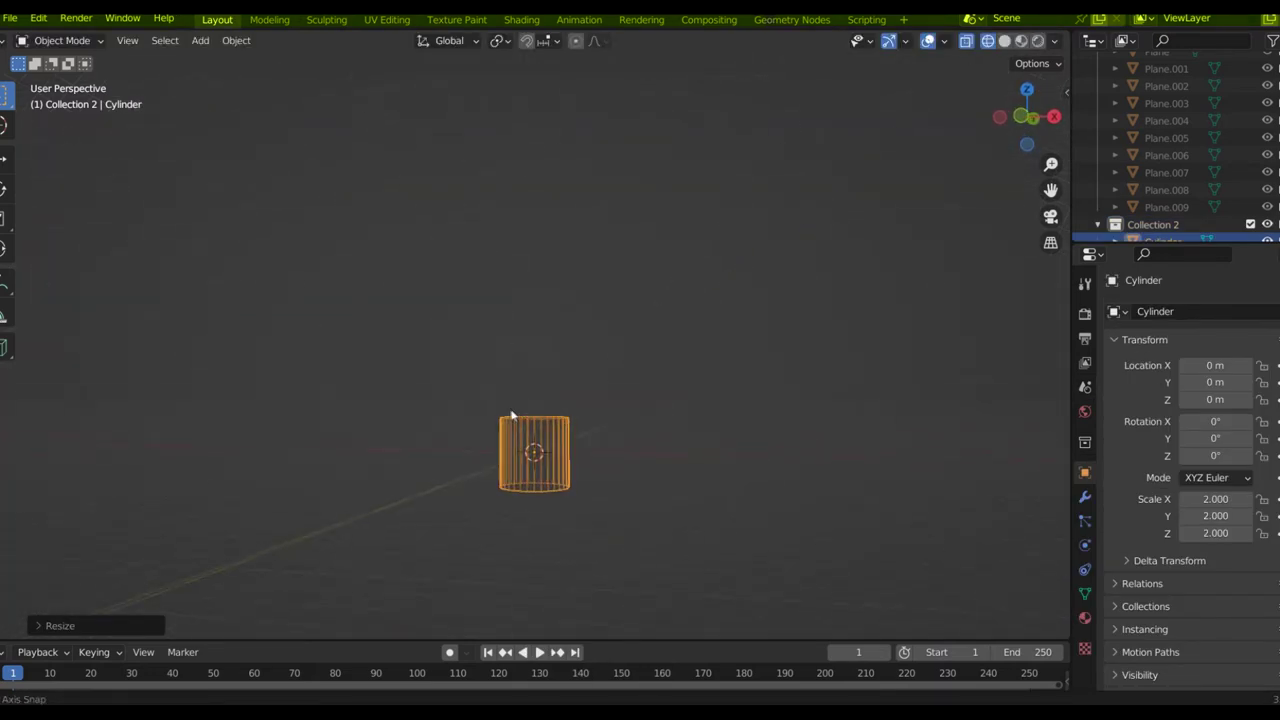
{"action": "scroll", "coordinate": [1180, 140], "scroll_direction": "up", "scroll_amount": 8}
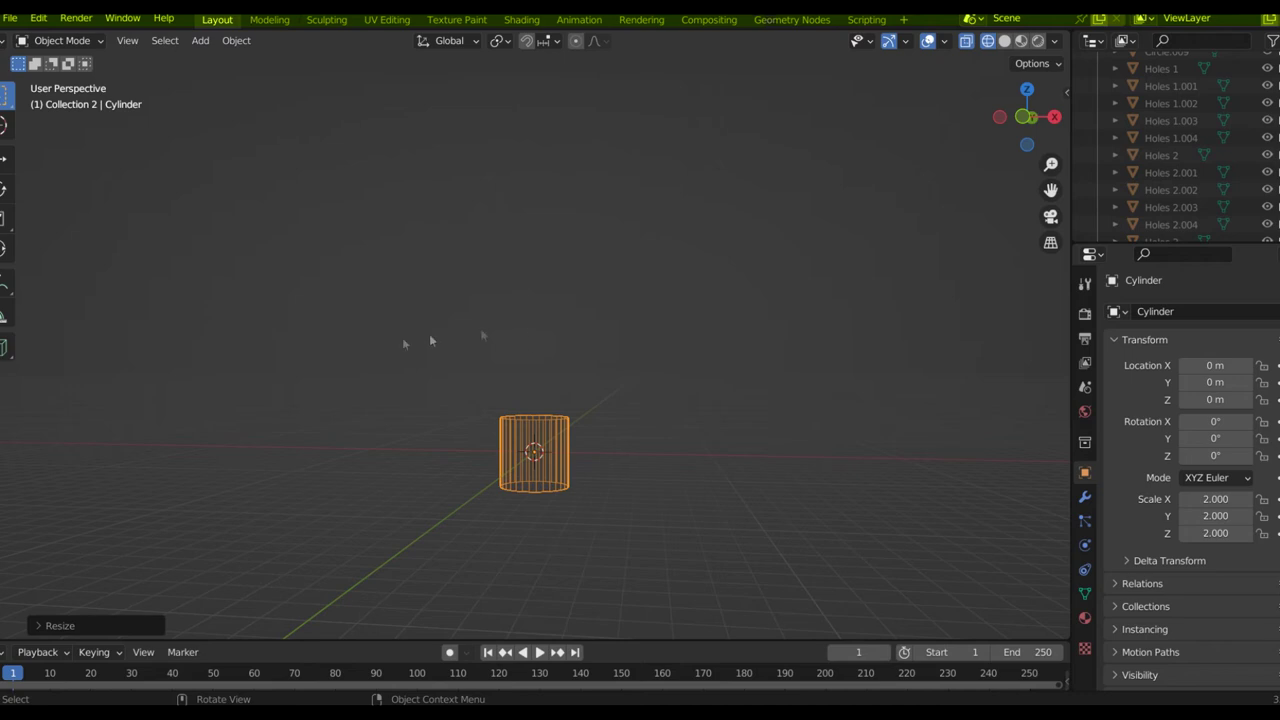
{"action": "middle_click_drag", "start_coordinate": [429, 334], "coordinate": [511, 372]}
{"action": "key", "text": "Tab"}
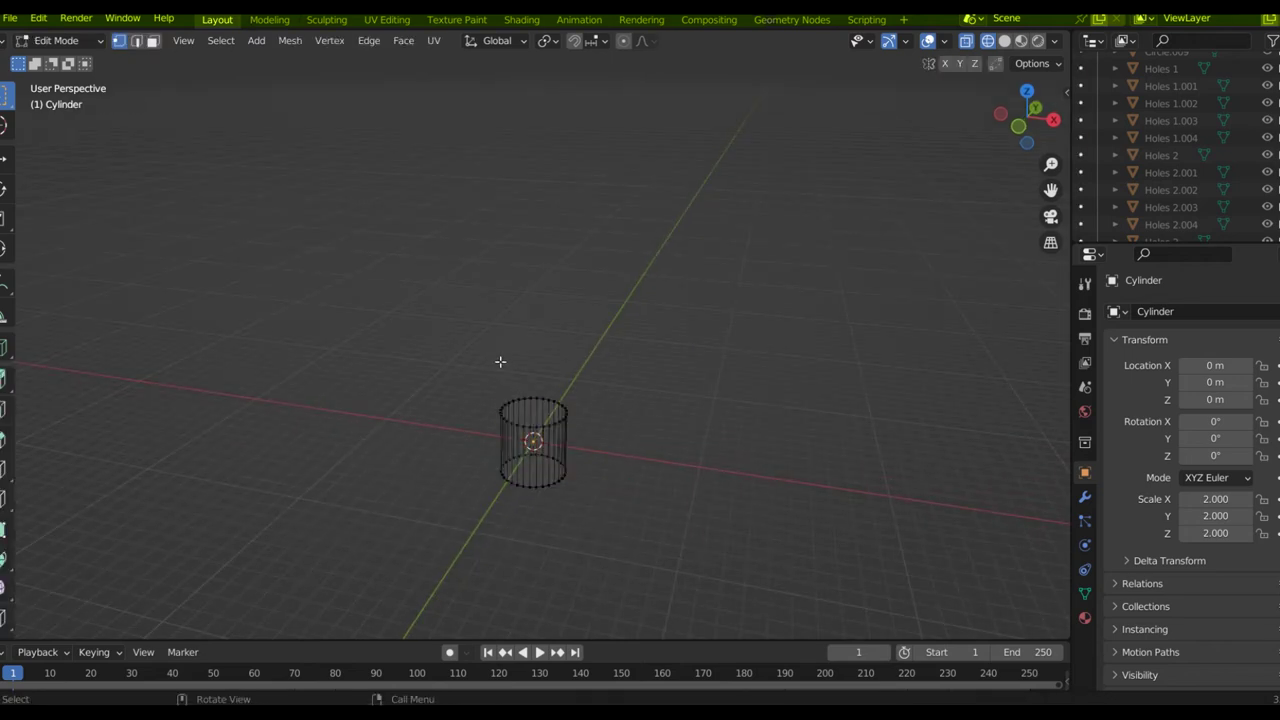
{"action": "scroll", "coordinate": [1110, 178], "scroll_direction": "down", "scroll_amount": 3}
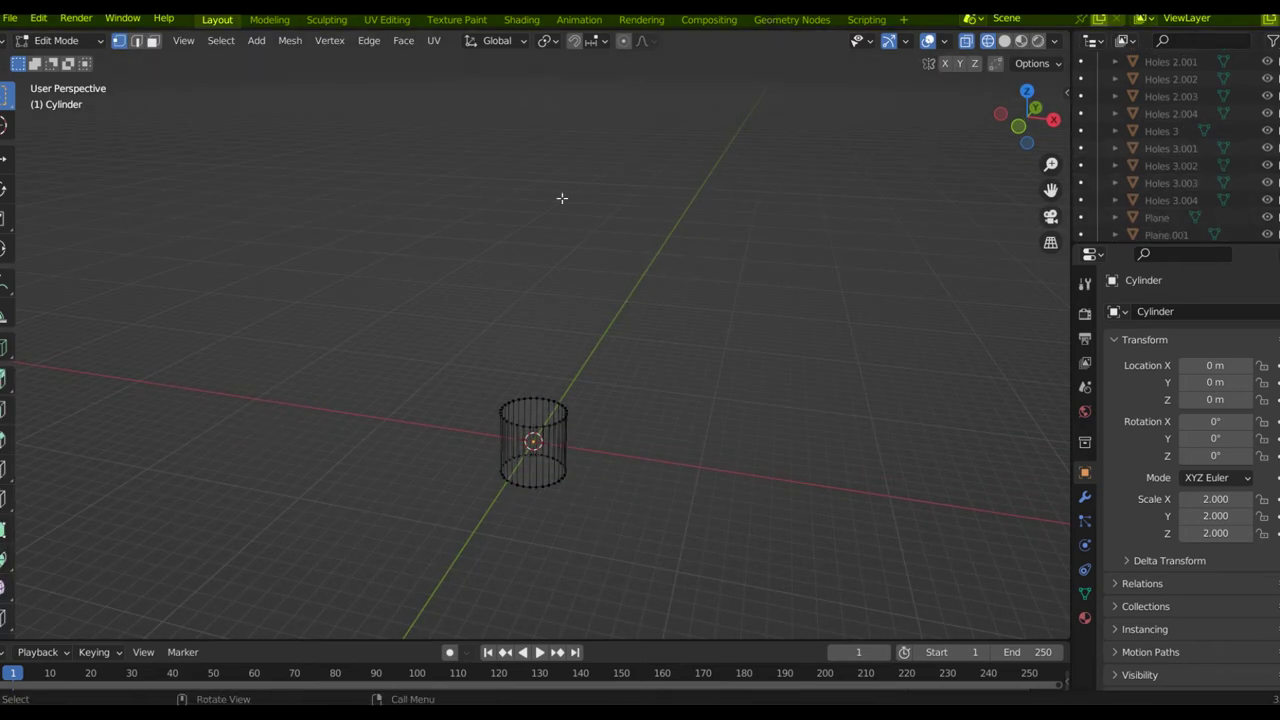
{"action": "key", "text": "Tab"}
{"action": "scroll", "coordinate": [1200, 160], "scroll_direction": "up", "scroll_amount": 8}
{"action": "left_click", "coordinate": [1098, 79]}
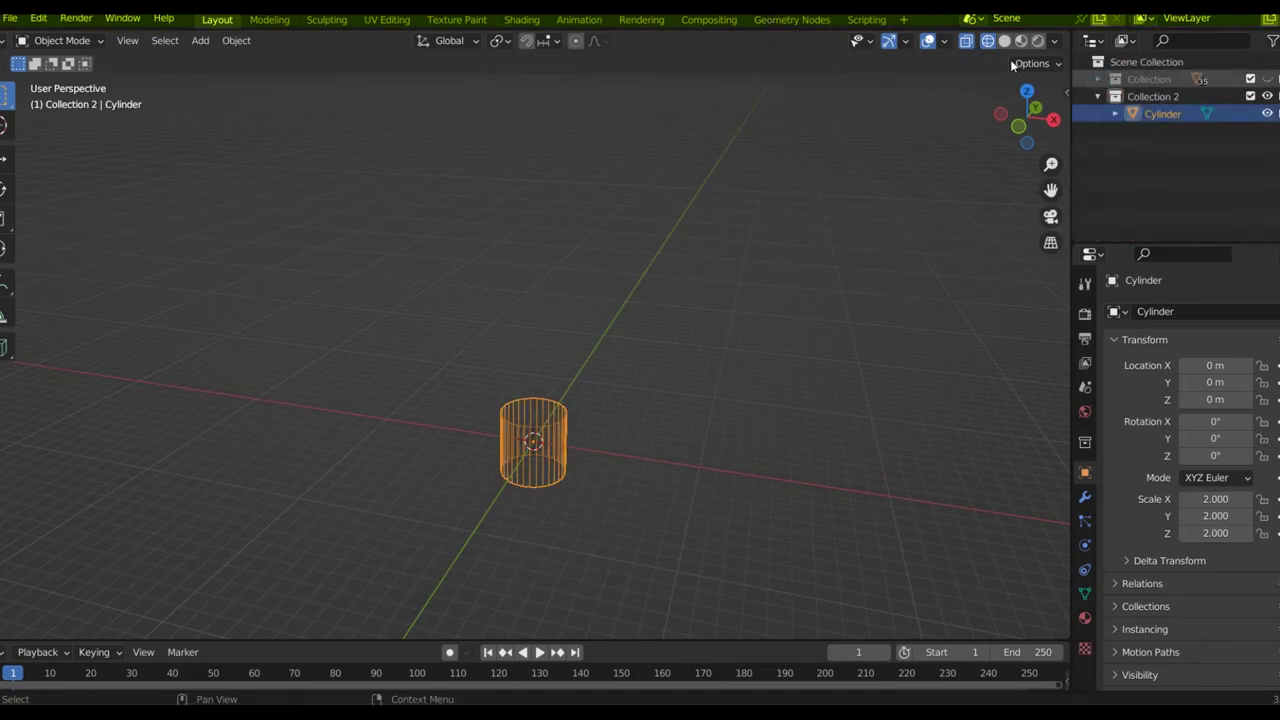
{"action": "left_click", "coordinate": [1250, 79]}
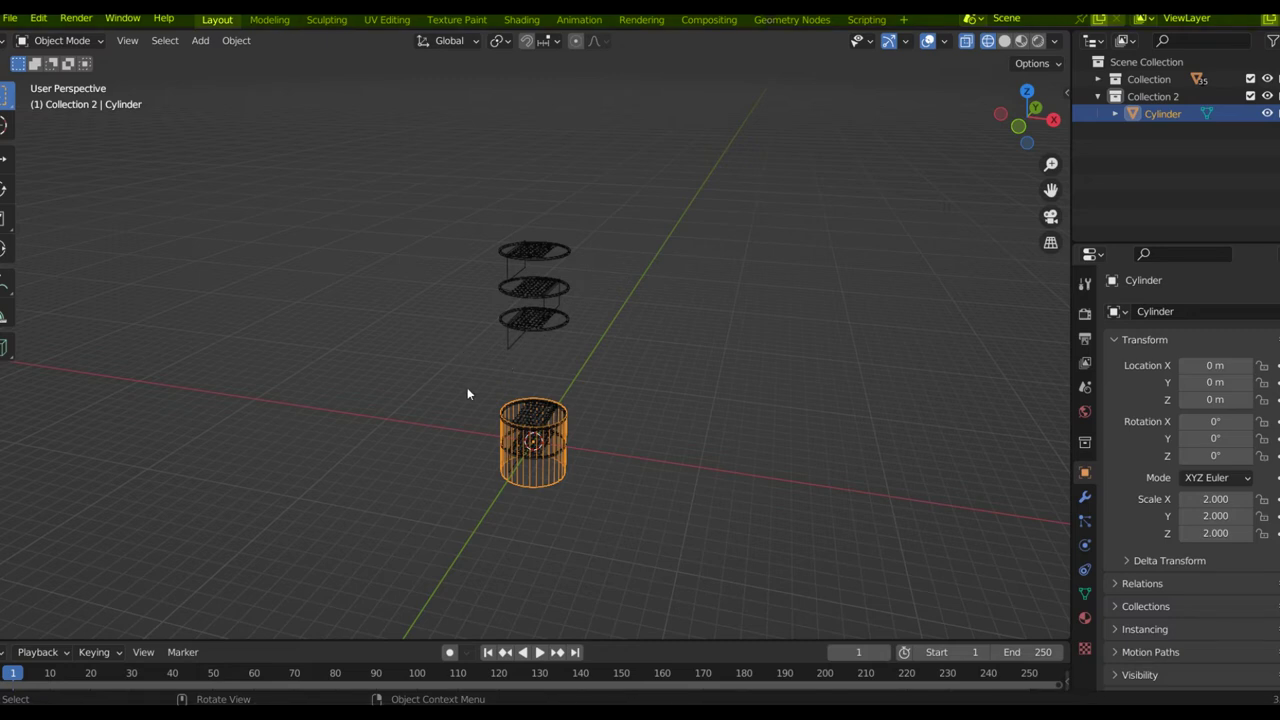
Step: Raise the cylinder's top rim along Z until it sits just above the uppermost tray
{"action": "key", "text": "Tab"}
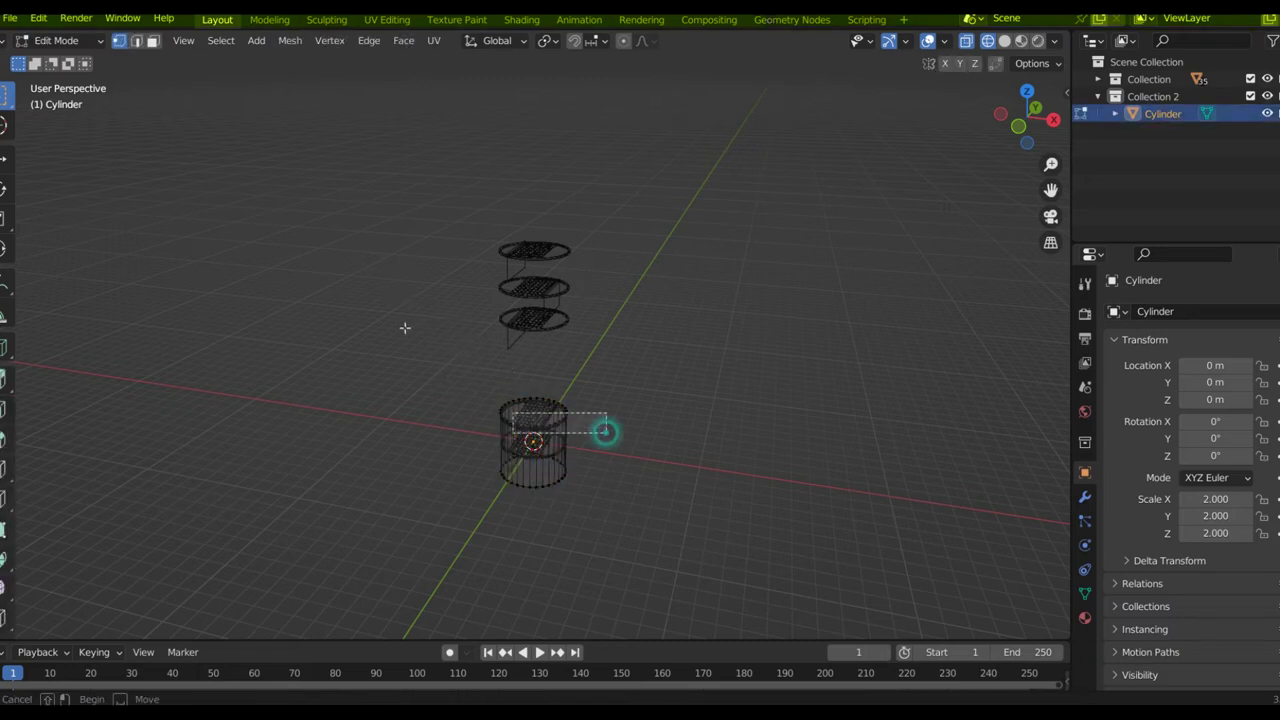
{"action": "middle_click_drag", "start_coordinate": [533, 351], "coordinate": [554, 306]}
{"action": "left_click_drag", "start_coordinate": [657, 429], "coordinate": [448, 392]}
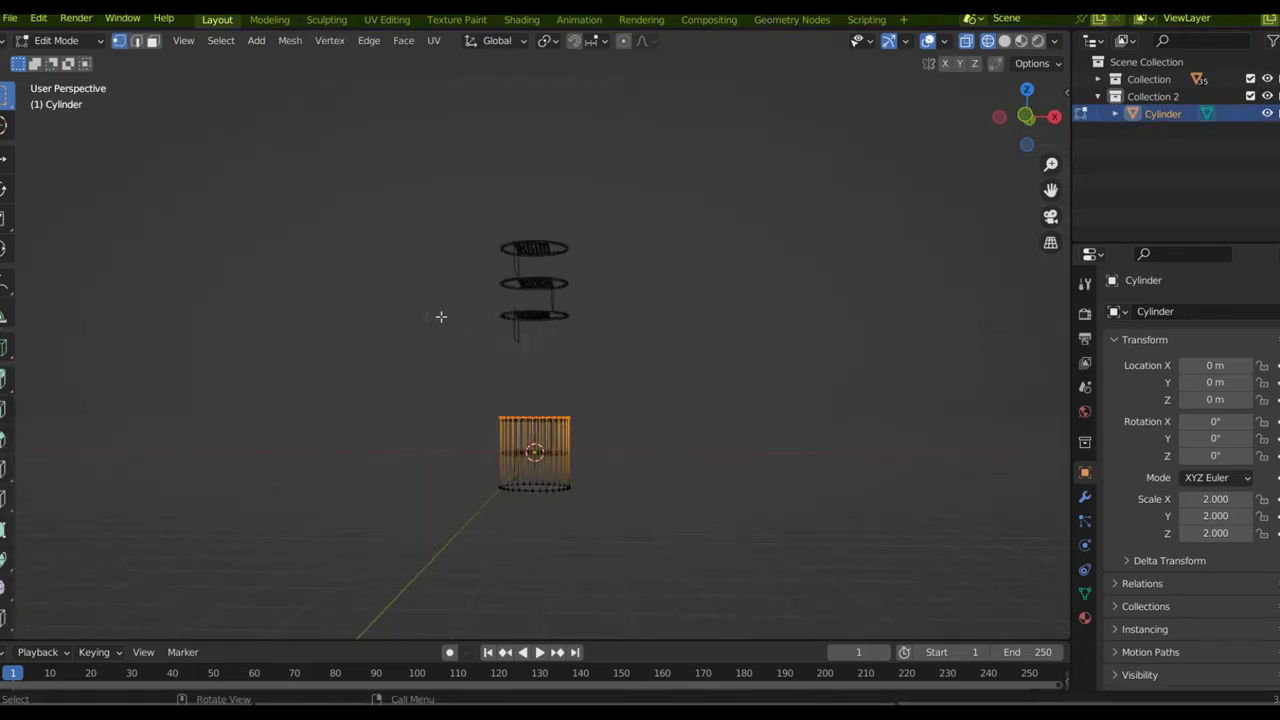
{"action": "key", "text": "g"}
{"action": "key", "text": "z"}
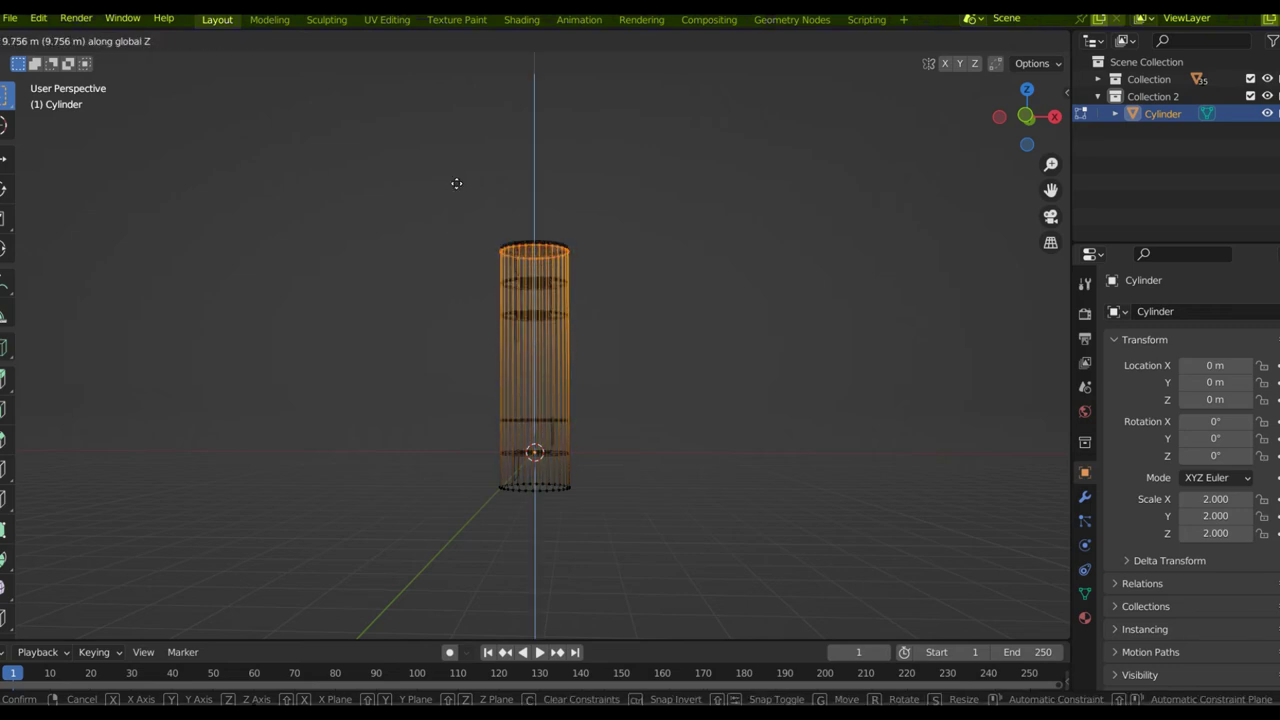
{"action": "left_click", "coordinate": [457, 165]}
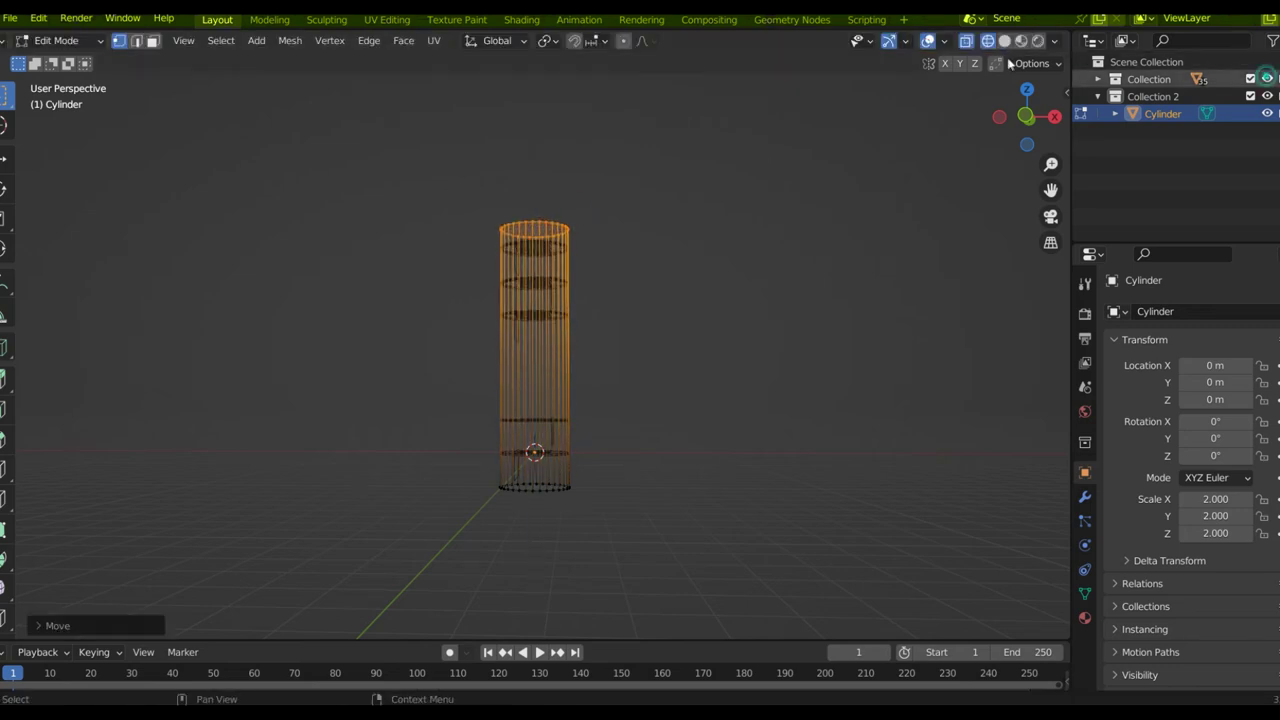
Step: Hide the tray collection and Collection 2, and add a plane at the origin
{"action": "left_click", "coordinate": [1266, 78]}
{"action": "left_click", "coordinate": [1266, 113]}
{"action": "left_click", "coordinate": [1266, 113]}
{"action": "left_click", "coordinate": [1266, 96]}
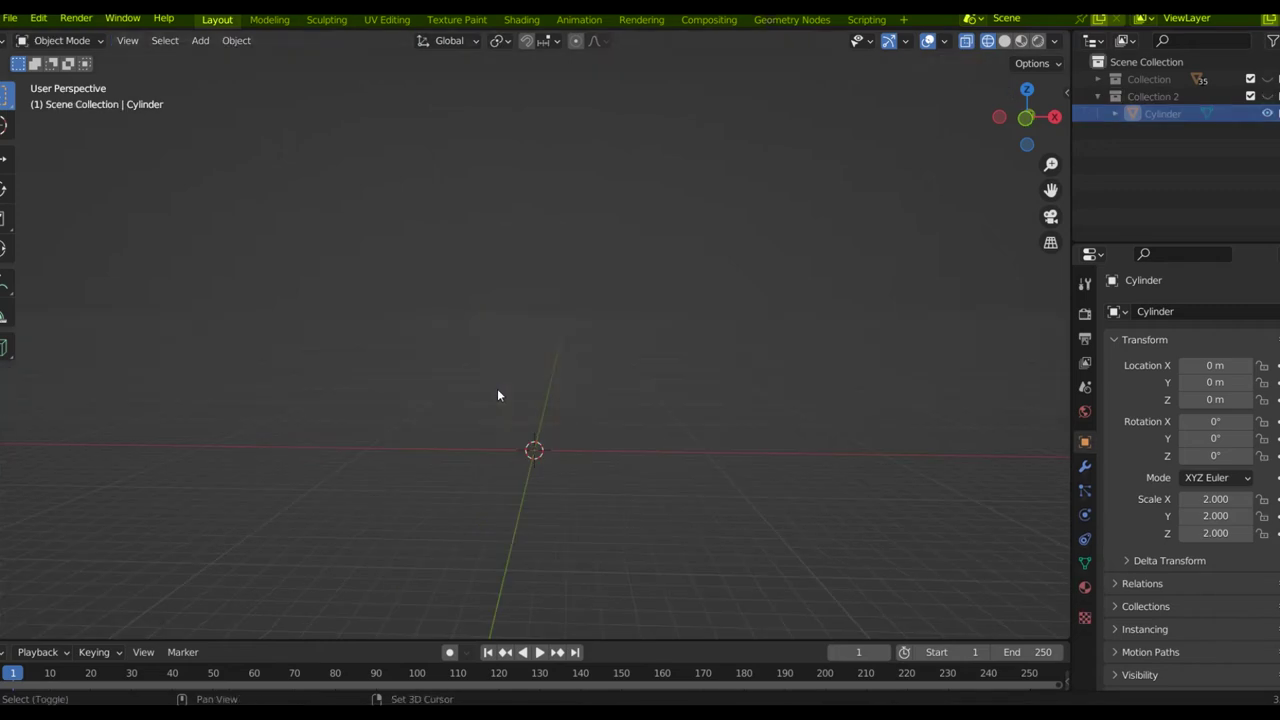
{"action": "key", "text": "shift+a"}
{"action": "key", "text": "m"}
{"action": "key", "text": "p"}
Step: Scale the plane by 2.2 and rotate it 90° about the X axis
{"action": "key", "text": "alt+Tab"}
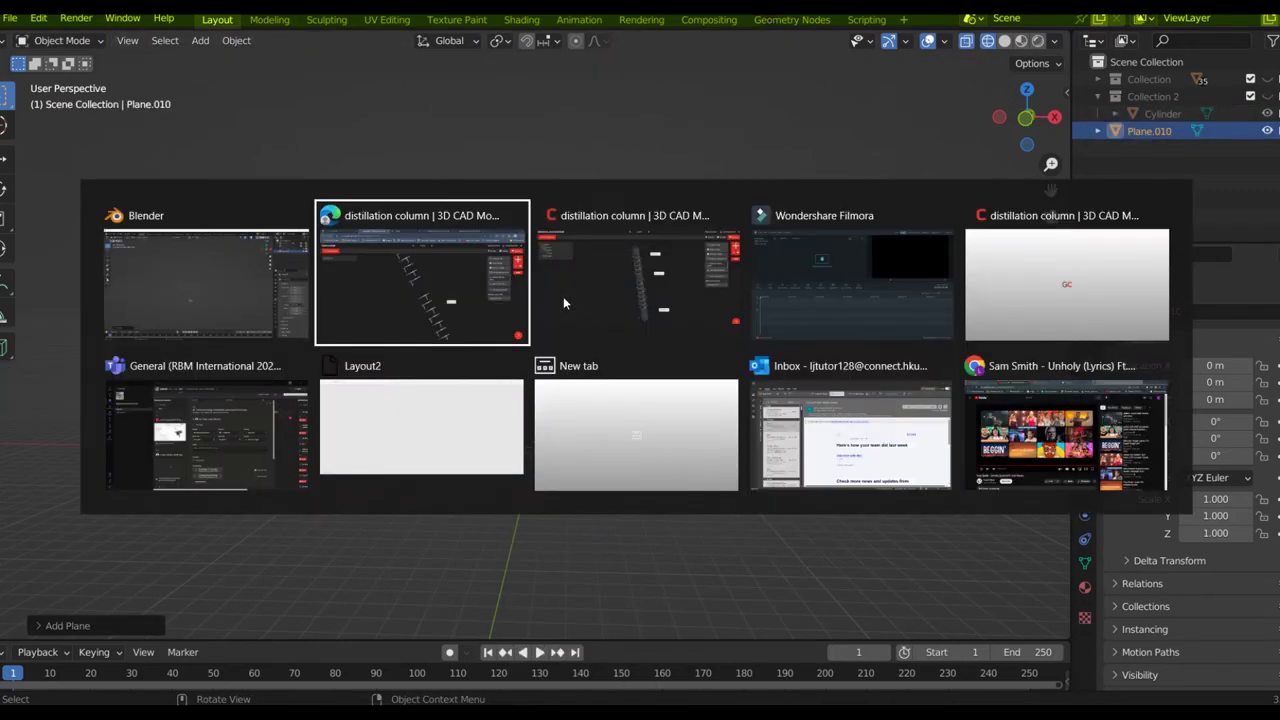
{"action": "key", "text": "alt+Tab"}
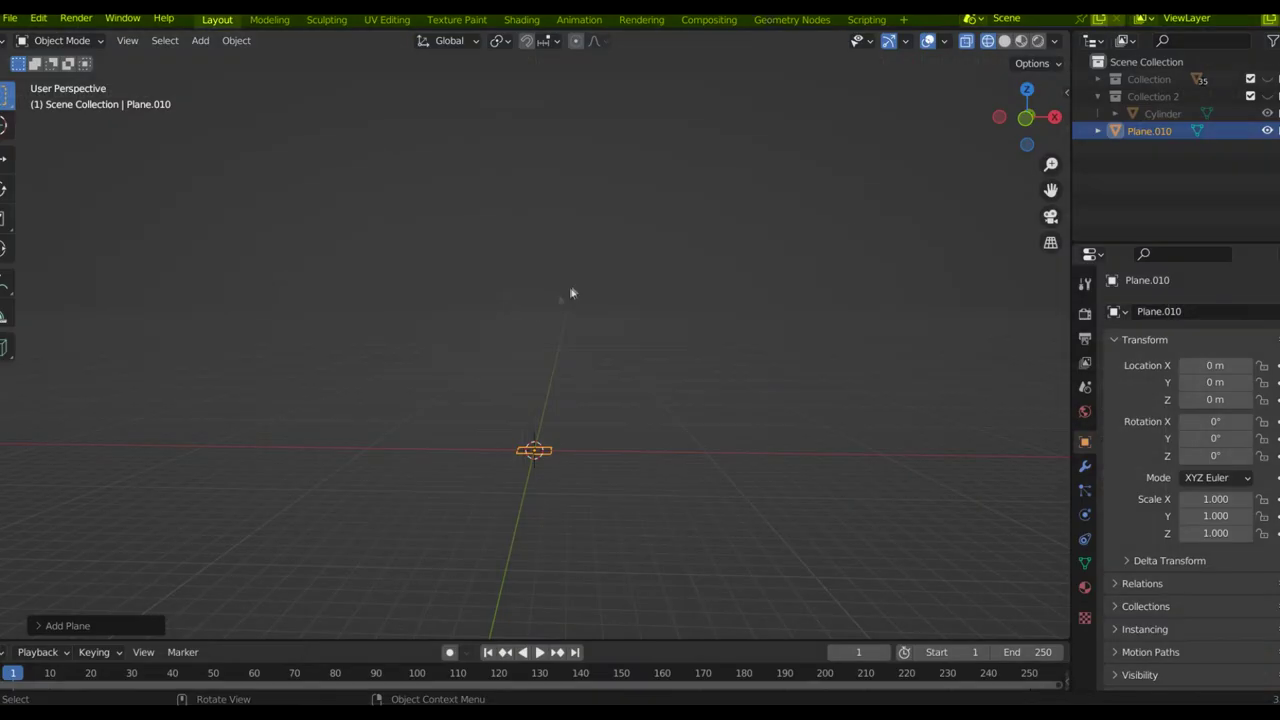
{"action": "key", "text": "KP_7"}
{"action": "type", "text": "s2.2"}
{"action": "key", "text": "Return"}
{"action": "type", "text": "r"}
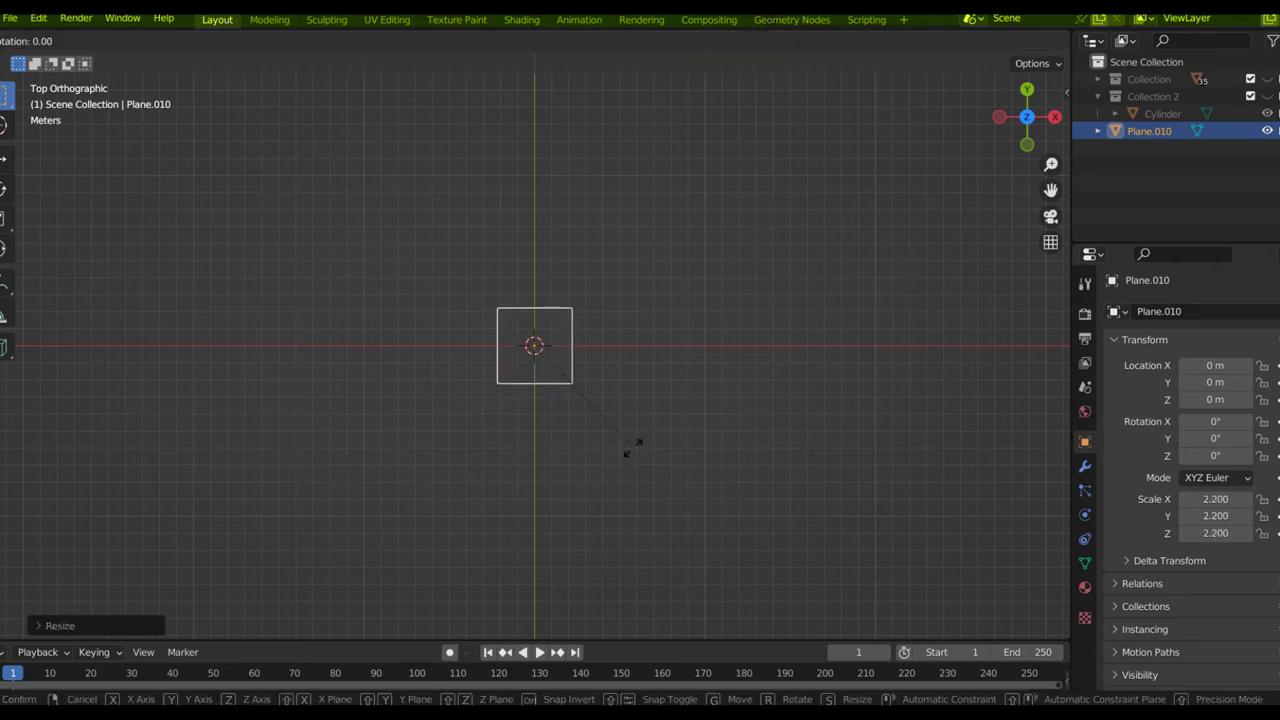
{"action": "type", "text": "90"}
{"action": "key", "text": "Return"}
Step: Make both collections visible again and raise the plane along Z above the cylinder, to about 17 m
{"action": "left_click_drag", "start_coordinate": [1027, 125], "coordinate": [1025, 92]}
{"action": "left_click", "coordinate": [1267, 96]}
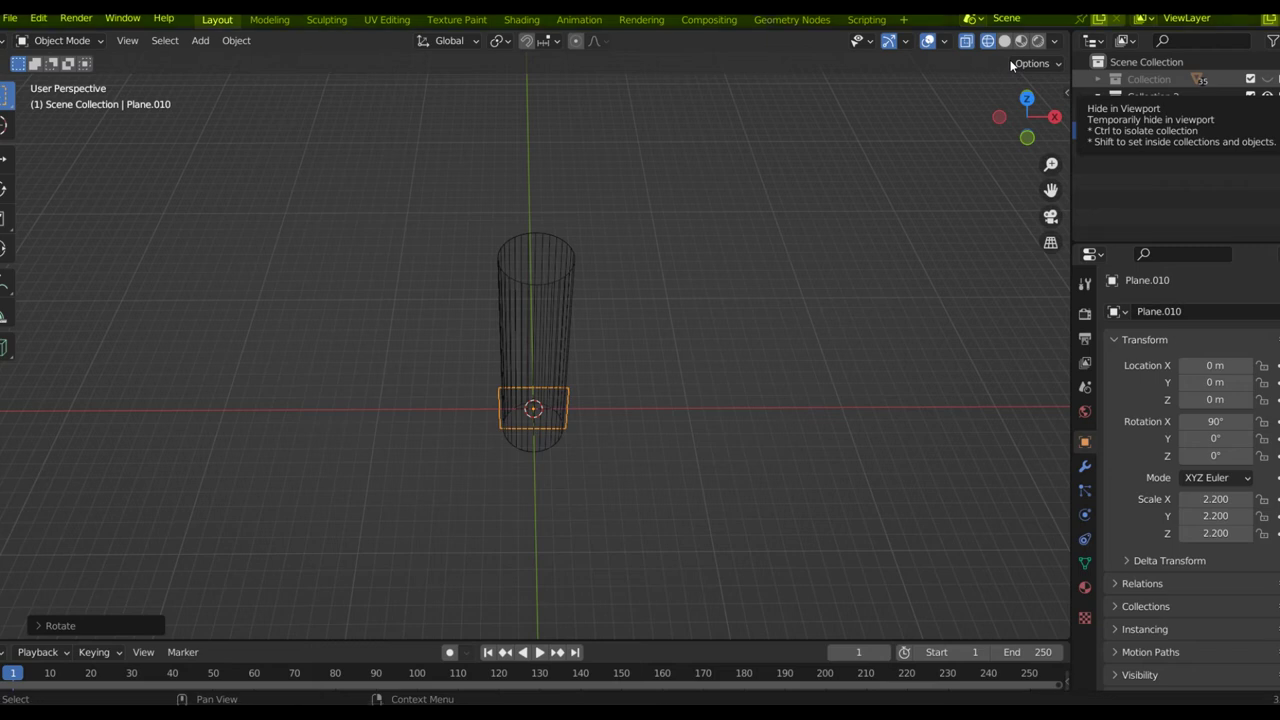
{"action": "middle_click_drag", "start_coordinate": [660, 362], "coordinate": [640, 277]}
{"action": "key", "text": "g"}
{"action": "key", "text": "z"}
{"action": "left_click", "coordinate": [650, 46]}
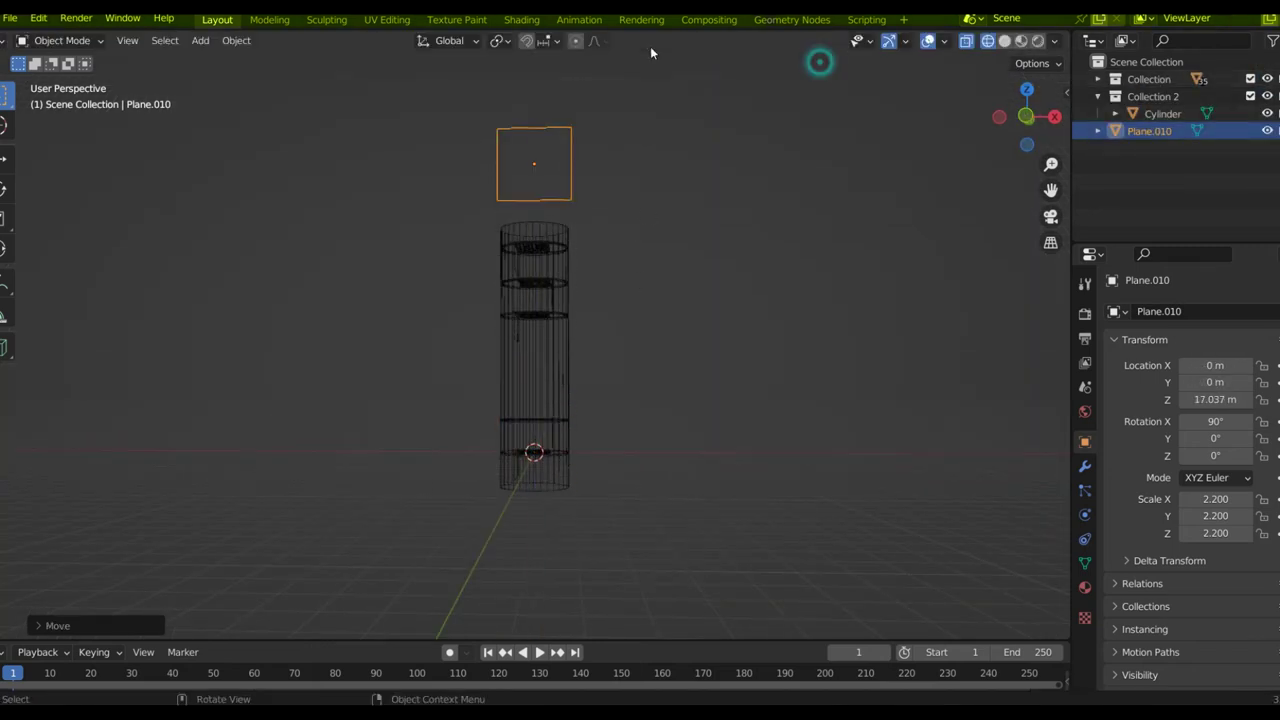
Step: Viewing the column from the back, lower the plane 2 m along Z so it overlaps the cylinder's top edge
{"action": "key", "text": "KP_7"}
{"action": "key", "text": "KP_3"}
{"action": "key", "text": "ctrl+KP_1"}
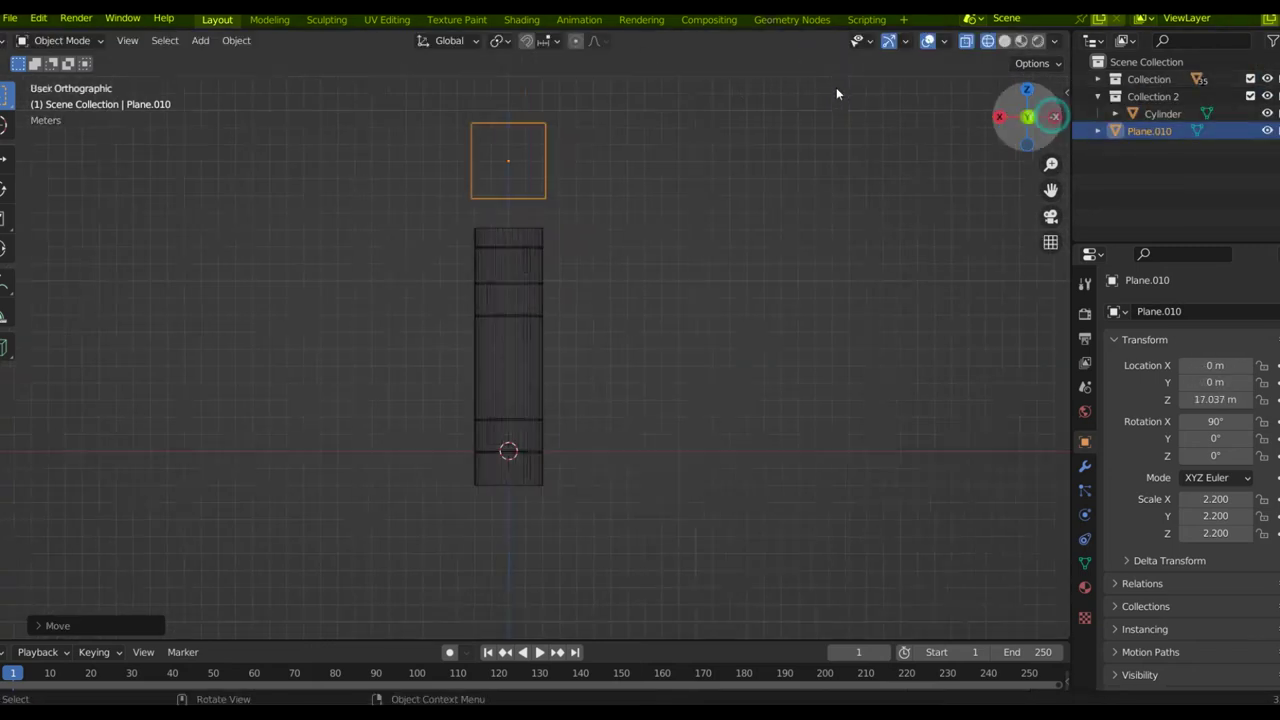
{"action": "scroll", "coordinate": [480, 209], "scroll_direction": "up", "scroll_amount": 2}
{"action": "middle_click_drag", "start_coordinate": [506, 207], "coordinate": [460, 398], "text": "shift"}
{"action": "key", "text": "g"}
{"action": "key", "text": "z"}
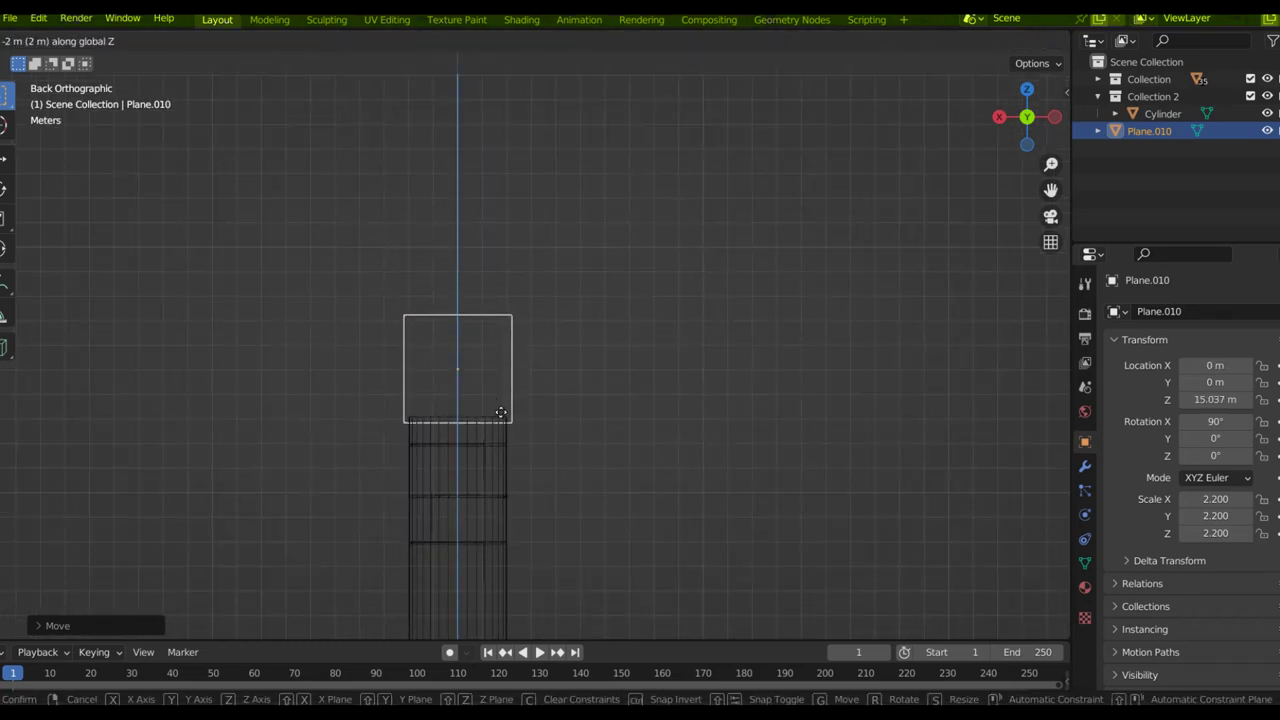
{"action": "left_click", "coordinate": [501, 416]}
Step: Move the cylinder's top rim up 4 m along Z to the guide plane's upper edge
{"action": "left_click", "coordinate": [423, 351]}
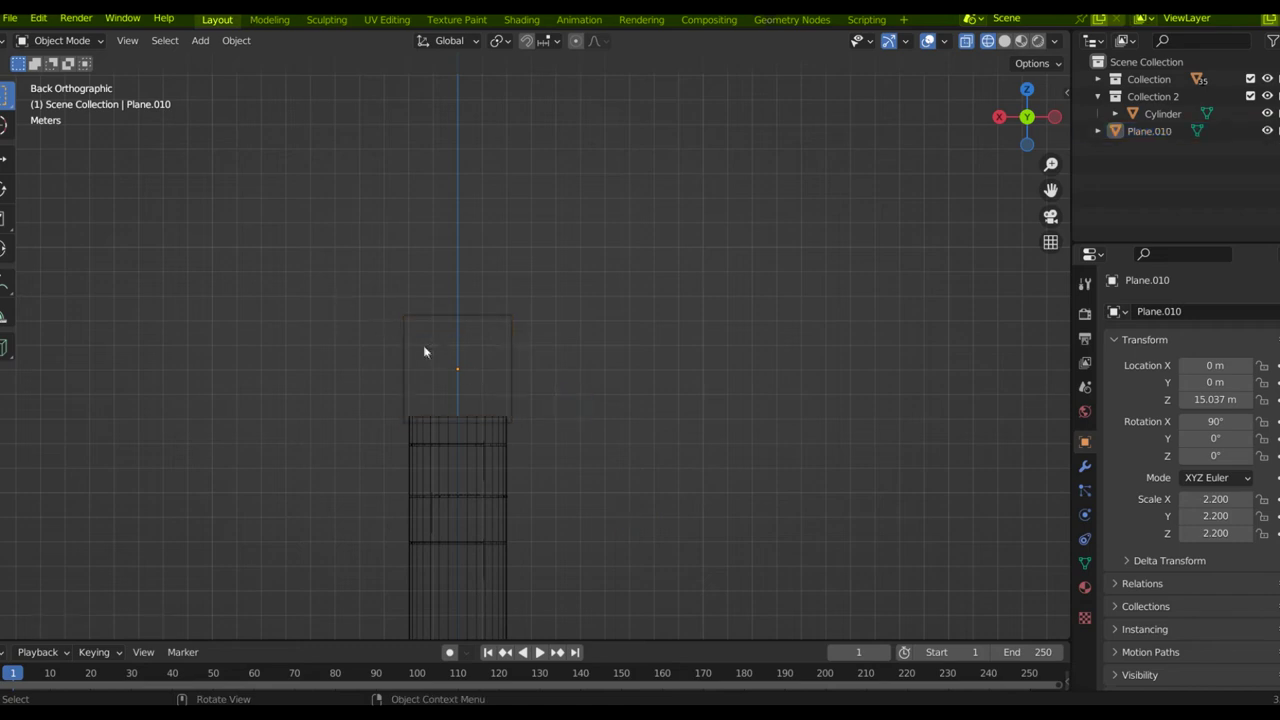
{"action": "left_click", "coordinate": [454, 337]}
{"action": "key", "text": "Tab"}
{"action": "key", "text": "a"}
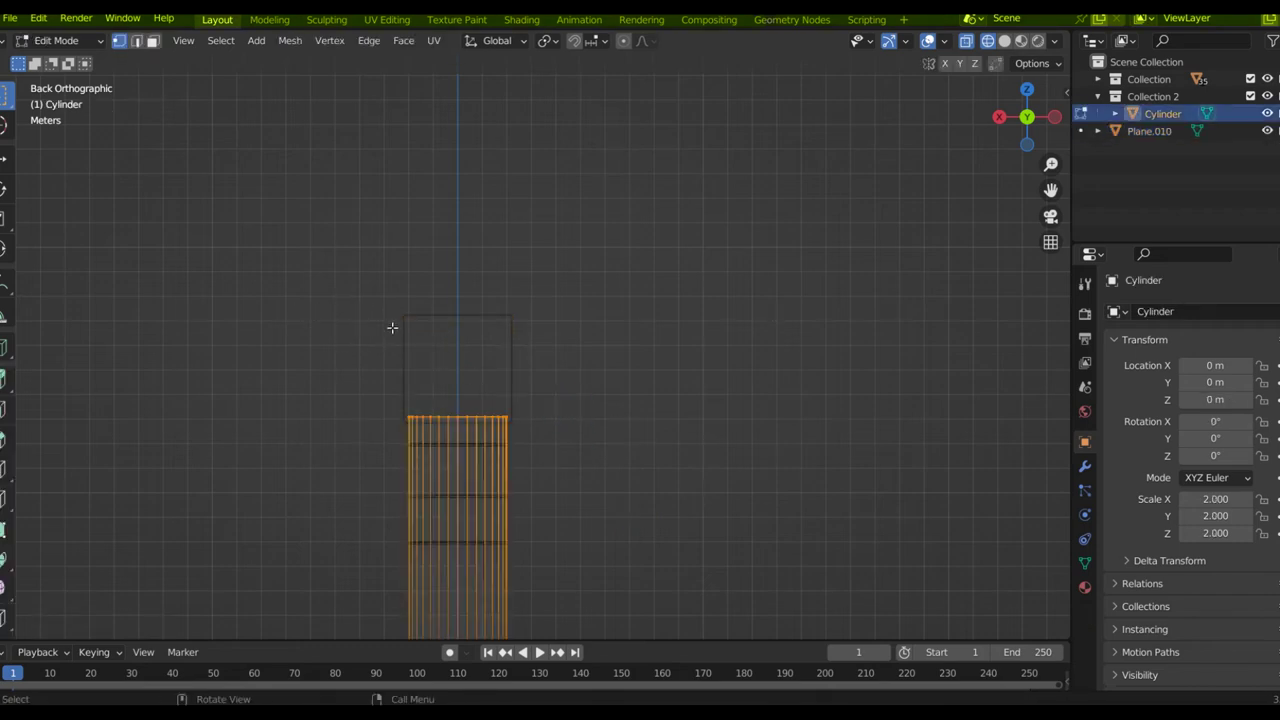
{"action": "key", "text": "g"}
{"action": "key", "text": "z"}
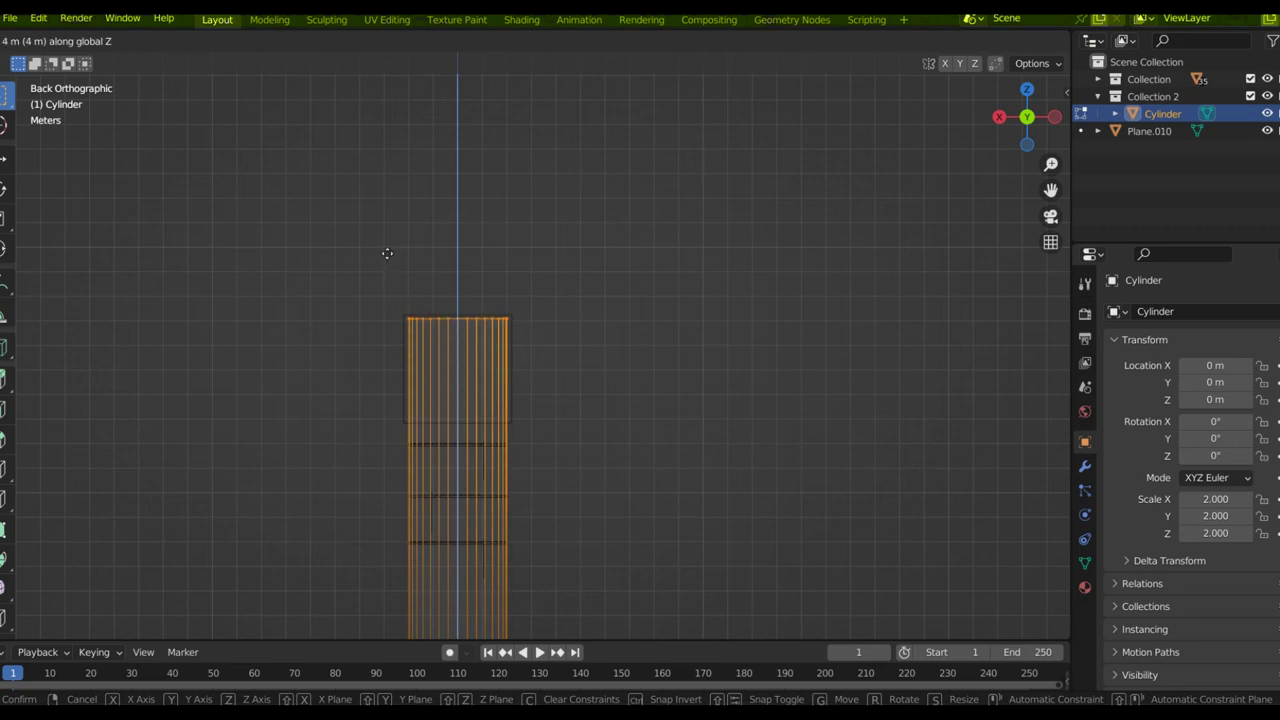
{"action": "key", "text": "Return"}
{"action": "key", "text": "Tab"}
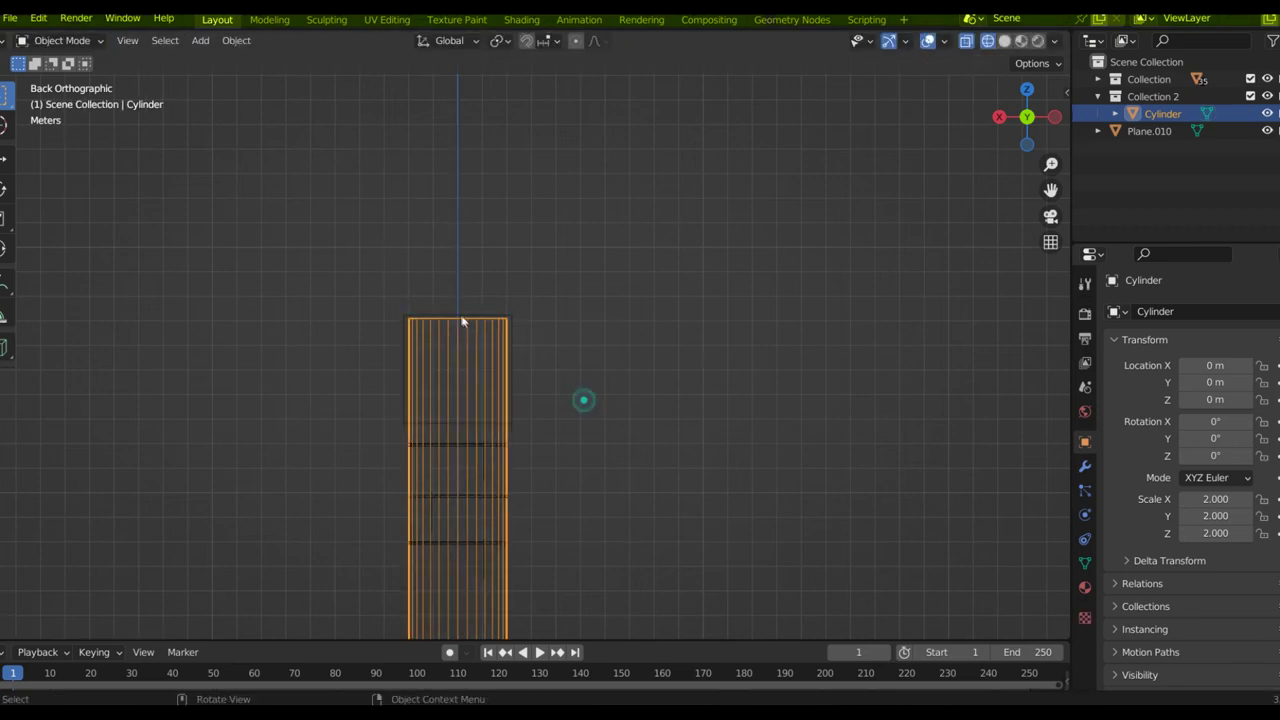
Step: Try scaling the guide plane in the column's top section by 2.9, and delete that plane
{"action": "left_click", "coordinate": [393, 255]}
{"action": "scroll", "coordinate": [431, 322], "scroll_direction": "down", "scroll_amount": 1}
{"action": "key", "text": "alt+Tab"}
{"action": "key", "text": "alt+Tab"}
{"action": "left_click", "coordinate": [514, 358]}
{"action": "middle_click_drag", "start_coordinate": [426, 293], "coordinate": [440, 298]}
{"action": "left_click", "coordinate": [643, 395]}
{"action": "middle_click_drag", "start_coordinate": [510, 318], "coordinate": [415, 310]}
{"action": "left_click", "coordinate": [533, 318]}
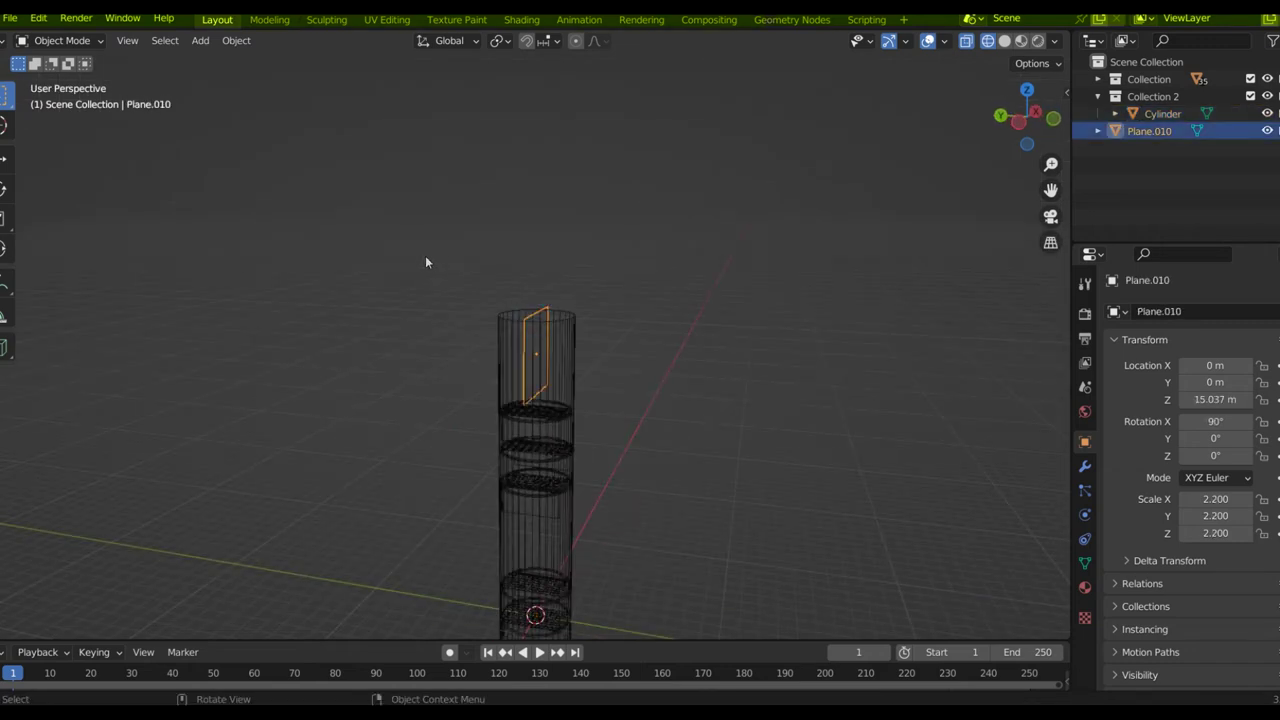
{"action": "type", "text": "s"}
{"action": "type", "text": "2.9"}
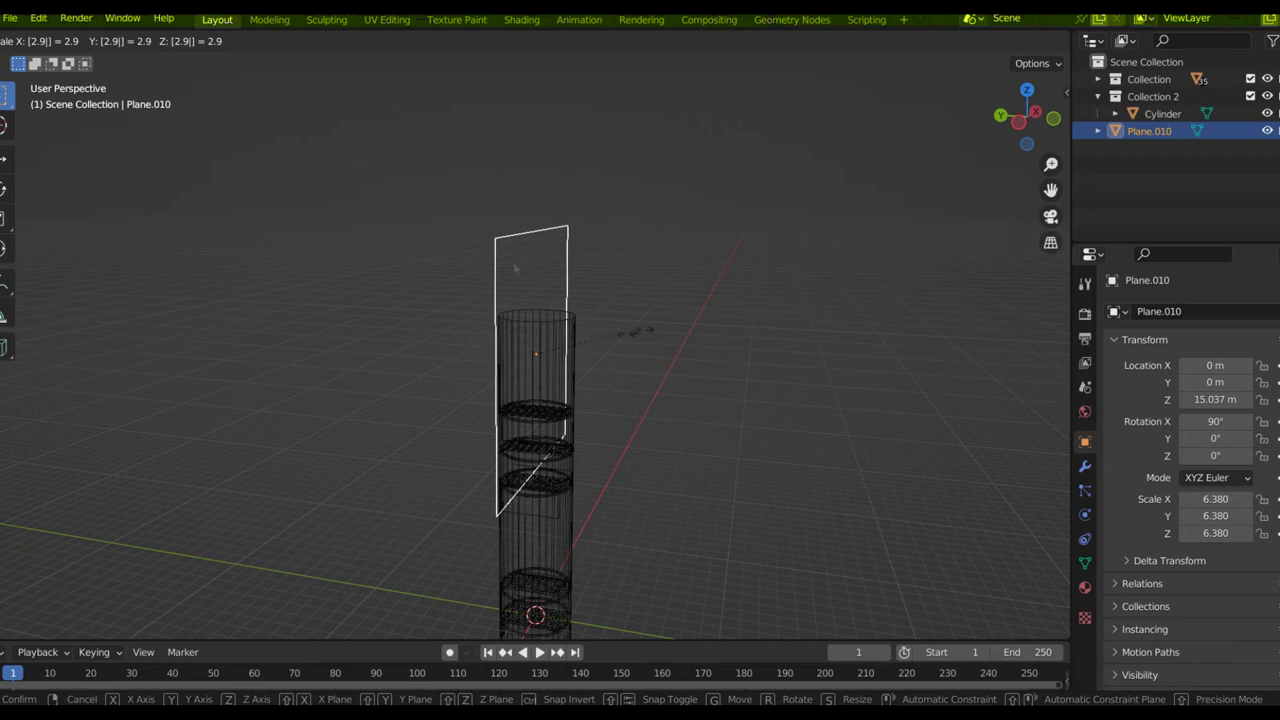
{"action": "key", "text": "Return"}
{"action": "key", "text": "Delete"}
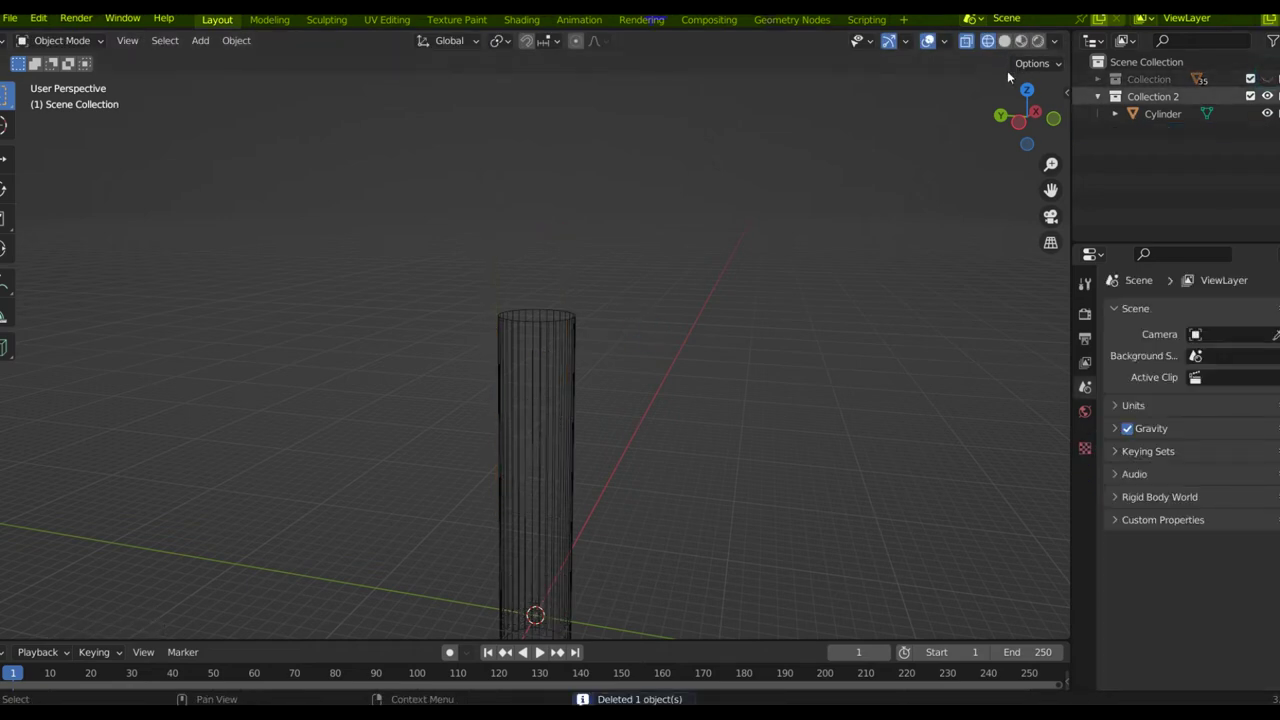
Step: With both collections hidden, add a plane at the origin, scaled by 2.9 and rotated 90° about X
{"action": "key", "text": "h"}
{"action": "key", "text": "shift+a"}
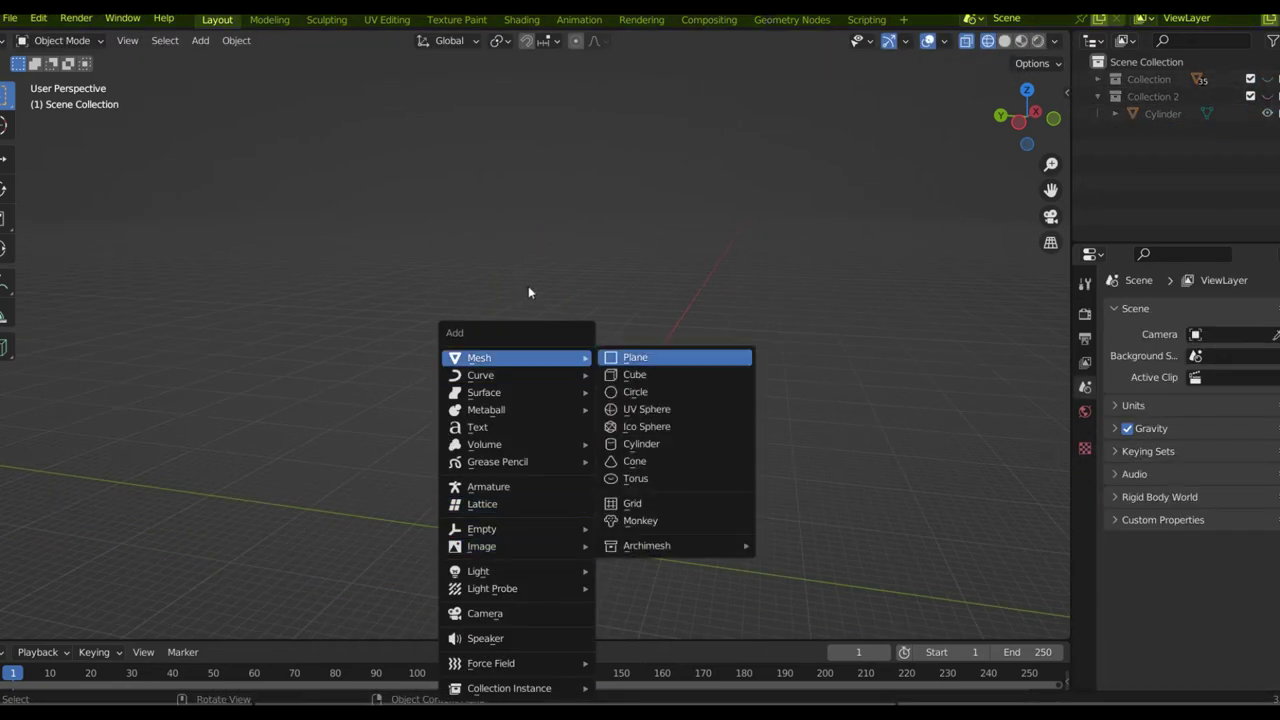
{"action": "key", "text": "Return"}
{"action": "key", "text": "KP_7"}
{"action": "key", "text": "s"}
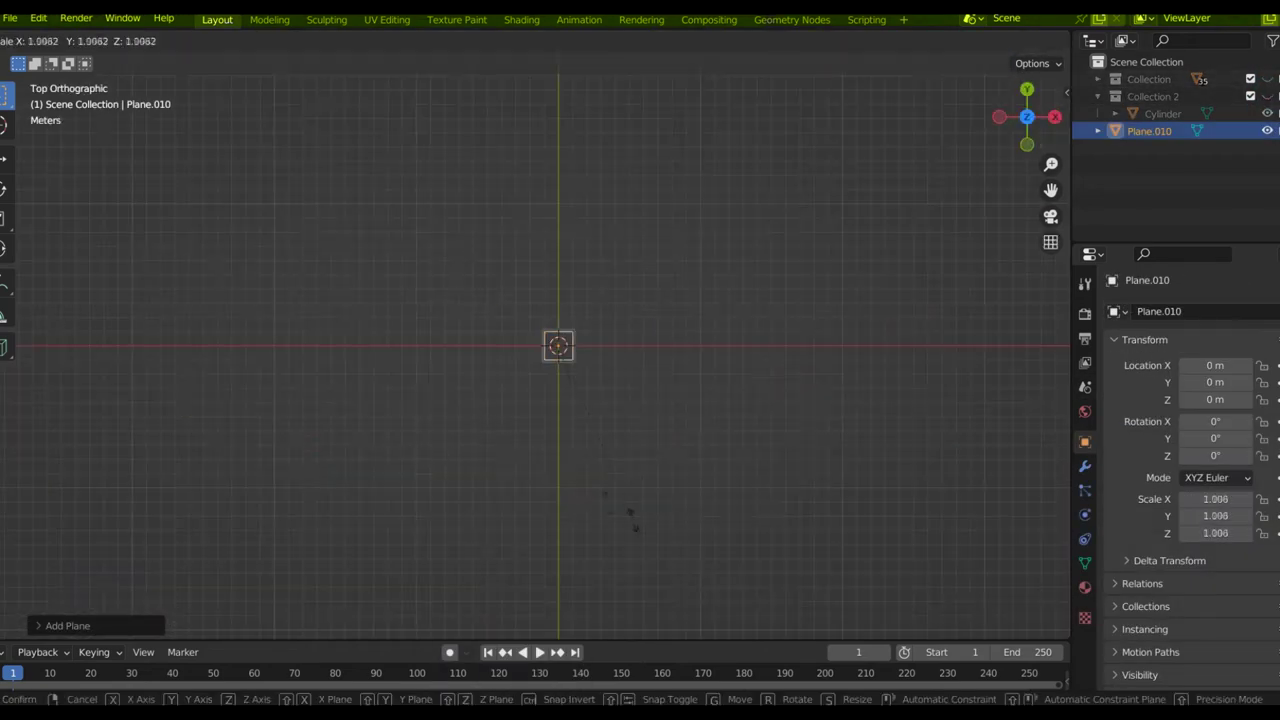
{"action": "key", "text": "Return"}
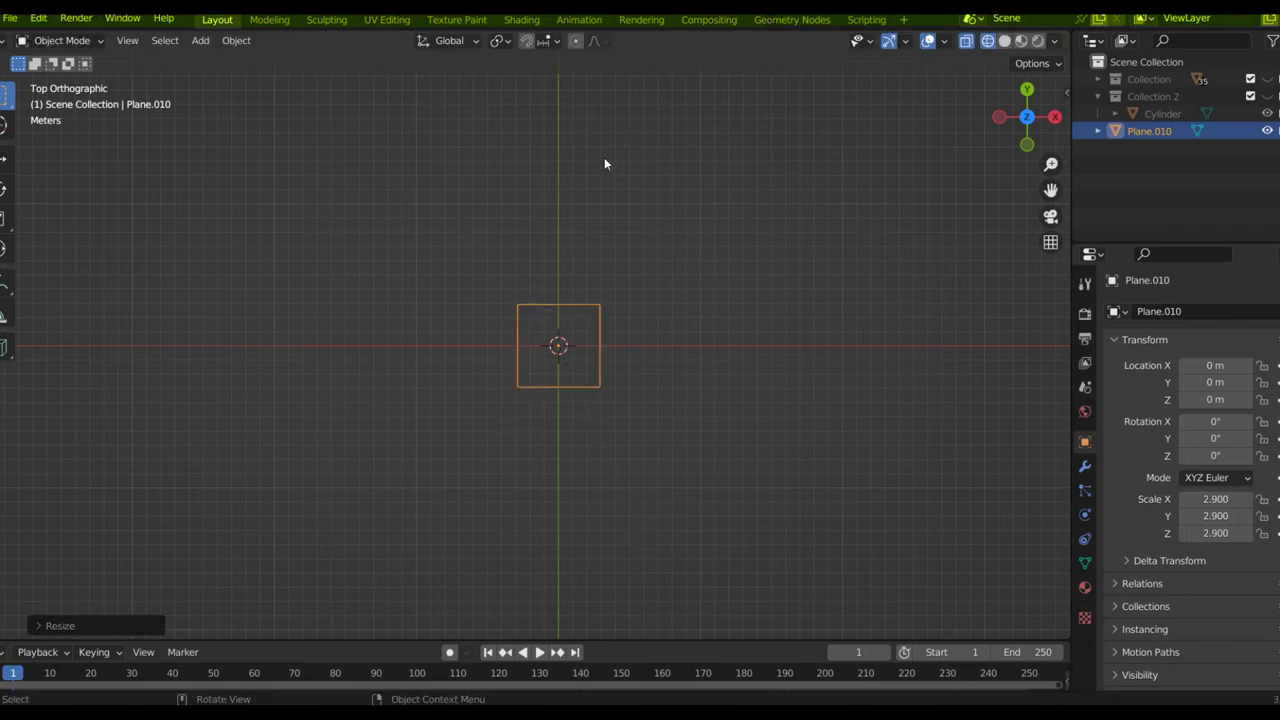
{"action": "type", "text": "rx90"}
{"action": "key", "text": "Return"}
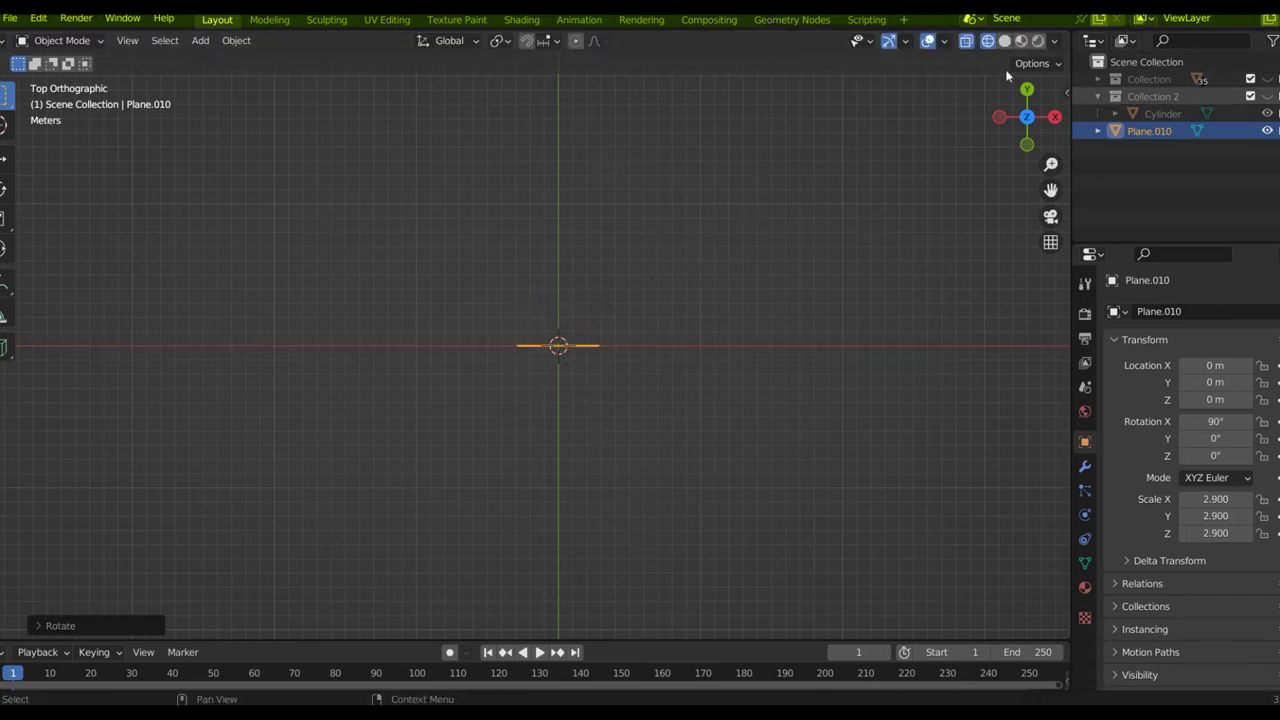
Step: Make the trays and cylinder visible again and move the plane down 3 m along Z, just below the lowest tray
{"action": "left_click", "coordinate": [1267, 79]}
{"action": "middle_click_drag", "start_coordinate": [477, 338], "coordinate": [532, 316]}
{"action": "scroll", "coordinate": [478, 494], "scroll_direction": "up", "scroll_amount": 3}
{"action": "key", "text": "KP_3"}
{"action": "left_click", "coordinate": [1054, 117]}
{"action": "scroll", "coordinate": [460, 368], "scroll_direction": "up", "scroll_amount": 2}
{"action": "middle_click_drag", "start_coordinate": [492, 386], "coordinate": [520, 288], "text": "shift"}
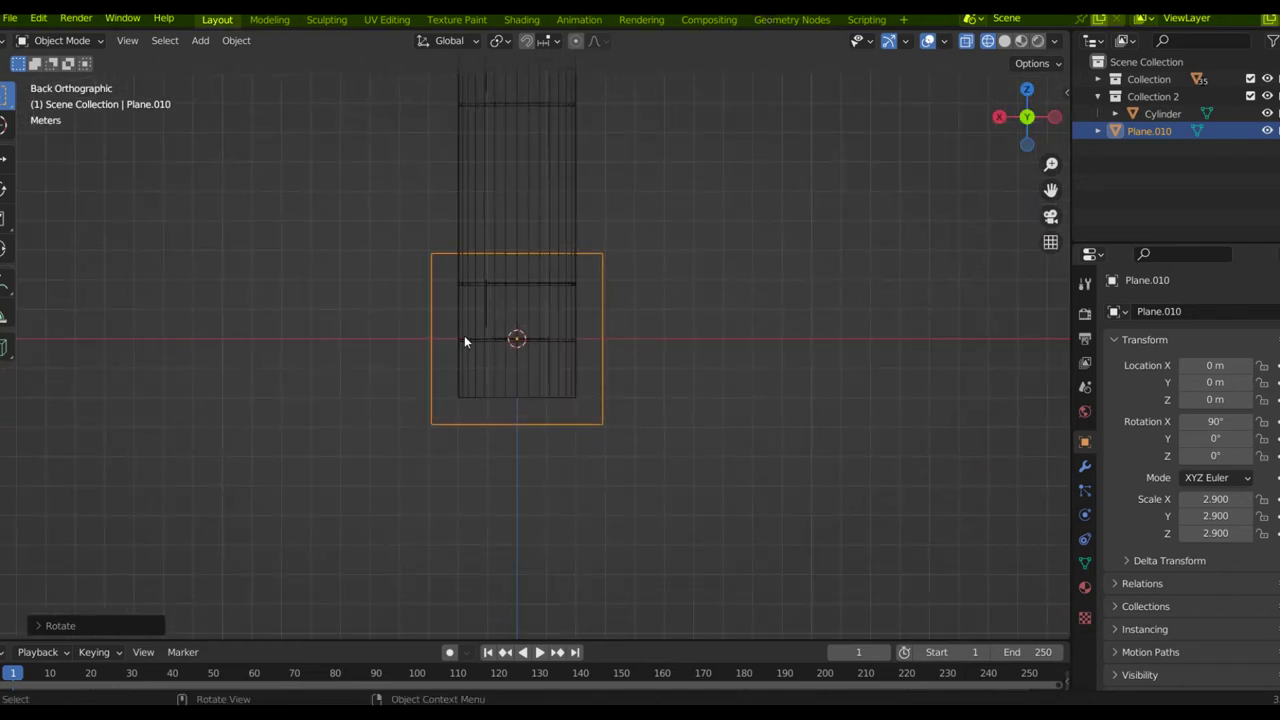
{"action": "key", "text": "g"}
{"action": "key", "text": "z"}
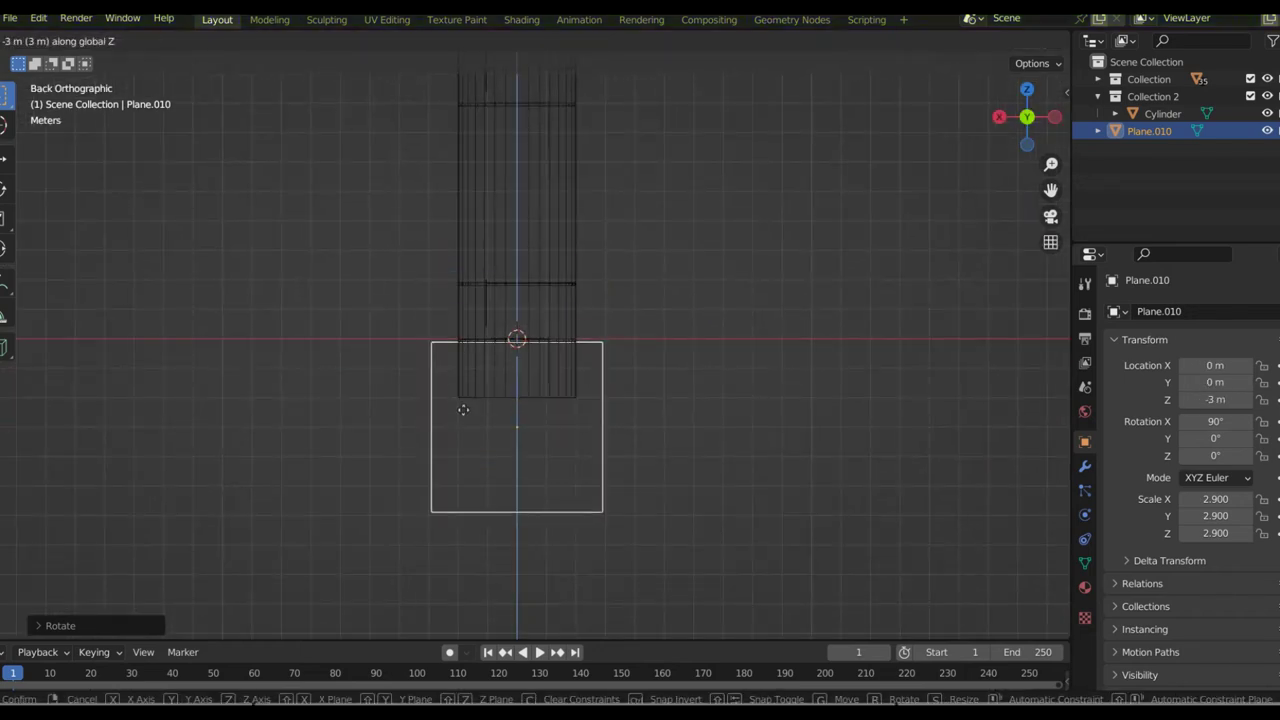
{"action": "left_click", "coordinate": [472, 406]}
Step: Check the measured reference column in the browser, and lower the cylinder's bottom rim along Z to the guide plane's lower edge
{"action": "key", "text": "alt+Tab"}
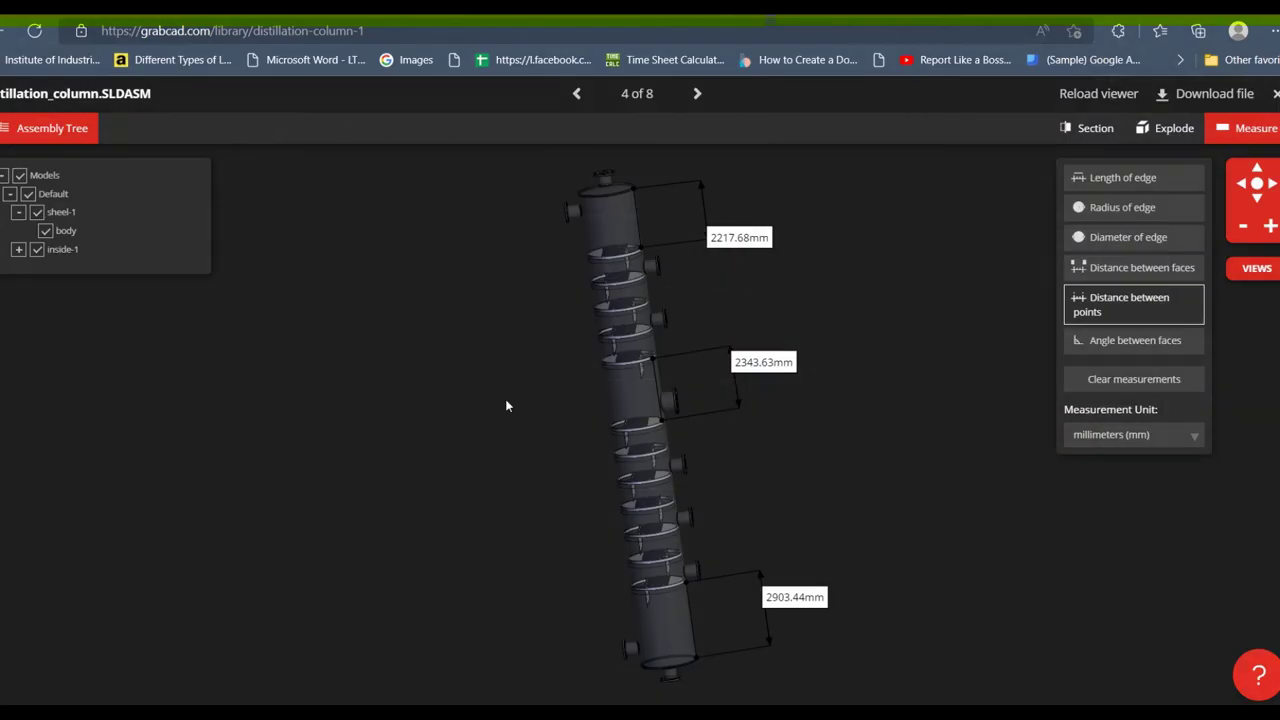
{"action": "key", "text": "alt+Tab"}
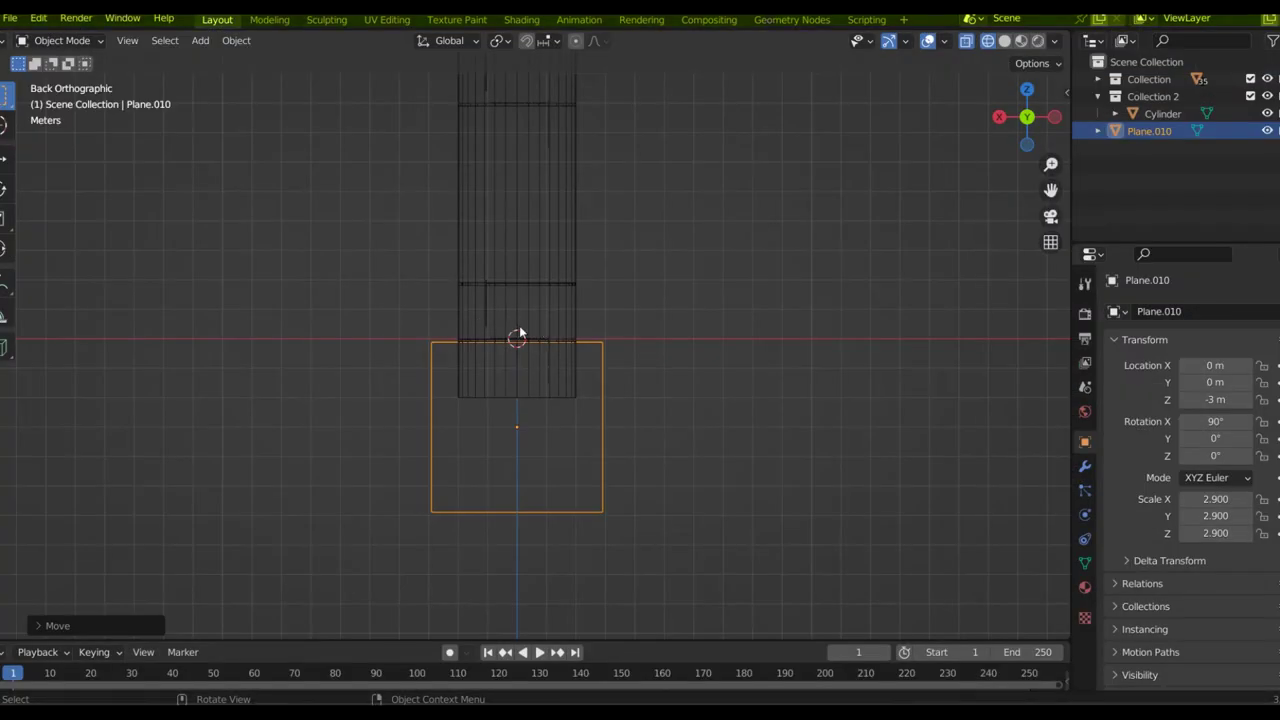
{"action": "left_click", "coordinate": [430, 194]}
{"action": "key", "text": "Tab"}
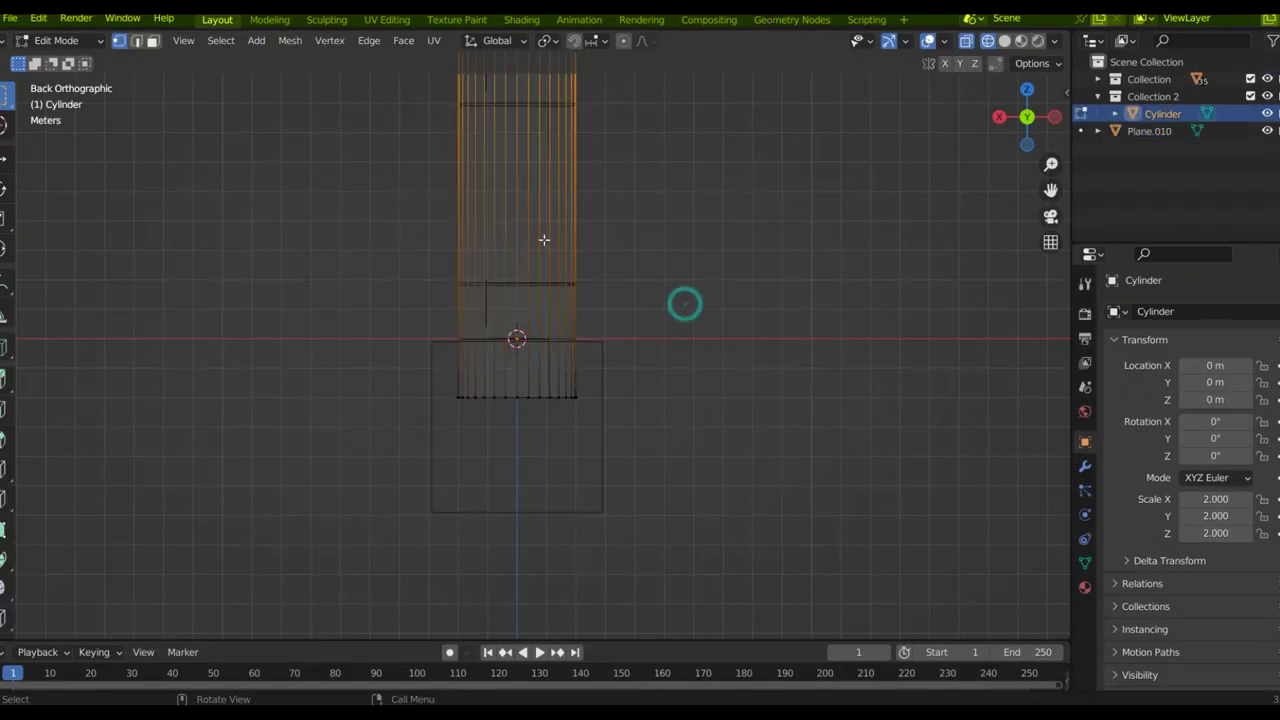
{"action": "key", "text": "alt+a"}
{"action": "left_click_drag", "start_coordinate": [669, 426], "coordinate": [397, 377]}
{"action": "key", "text": "g"}
{"action": "key", "text": "z"}
{"action": "left_click", "coordinate": [424, 406]}
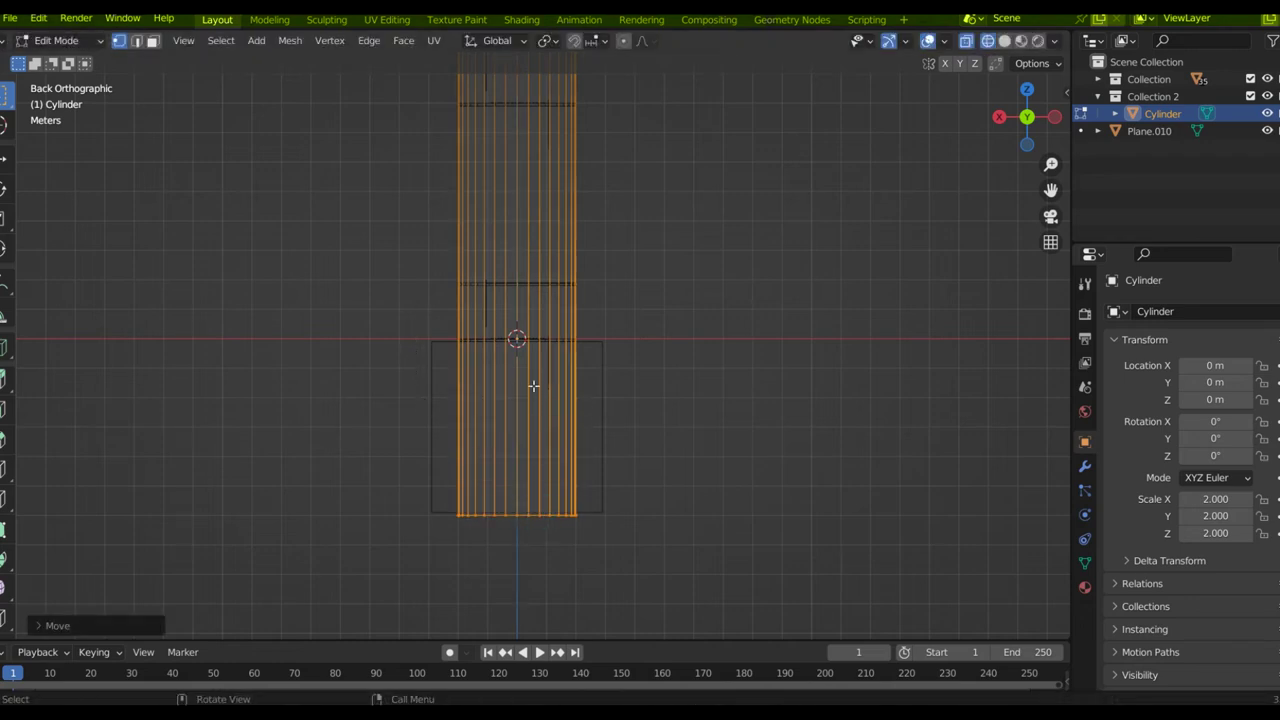
Step: Return to Object Mode and delete the guide plane at the column's base
{"action": "key", "text": "Tab"}
{"action": "left_click", "coordinate": [674, 483]}
{"action": "left_click", "coordinate": [604, 451]}
{"action": "key", "text": "Delete"}
{"action": "middle_click_drag", "start_coordinate": [572, 322], "coordinate": [529, 385]}
{"action": "scroll", "coordinate": [500, 342], "scroll_direction": "down", "scroll_amount": 6}
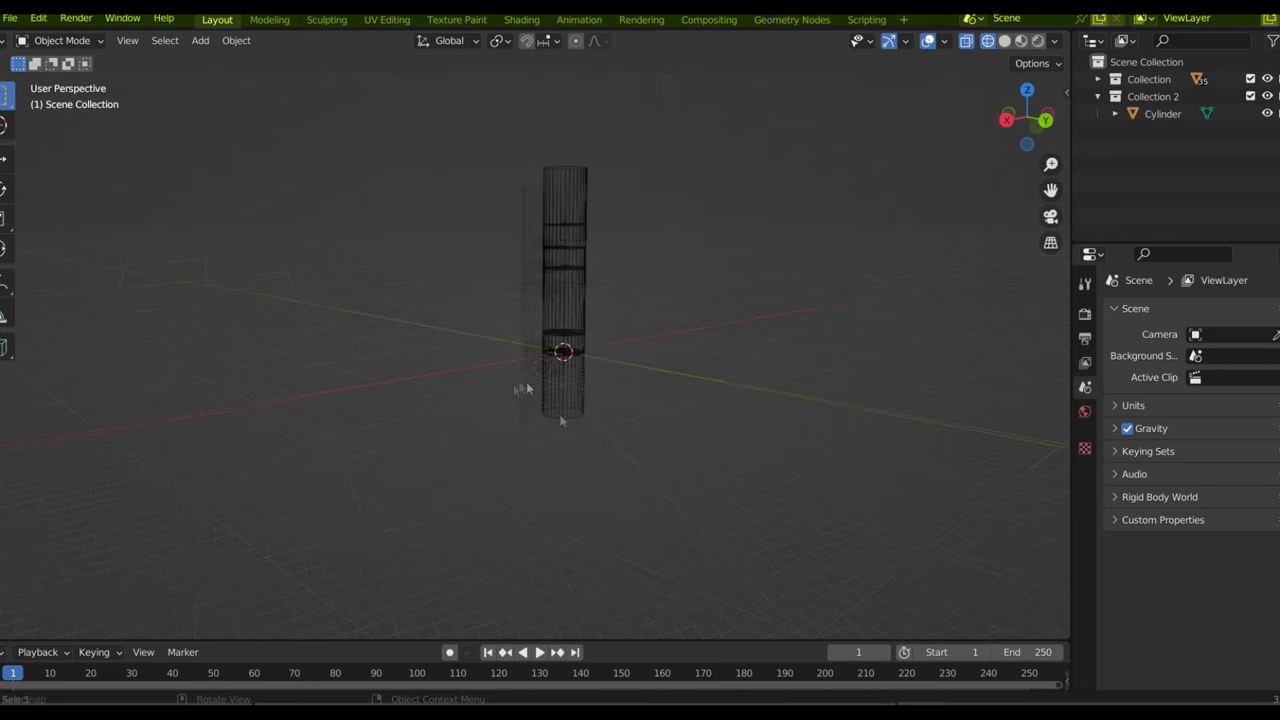
Step: Select the whole column with its trays and move it up 7 m along Z
{"action": "left_click", "coordinate": [561, 414]}
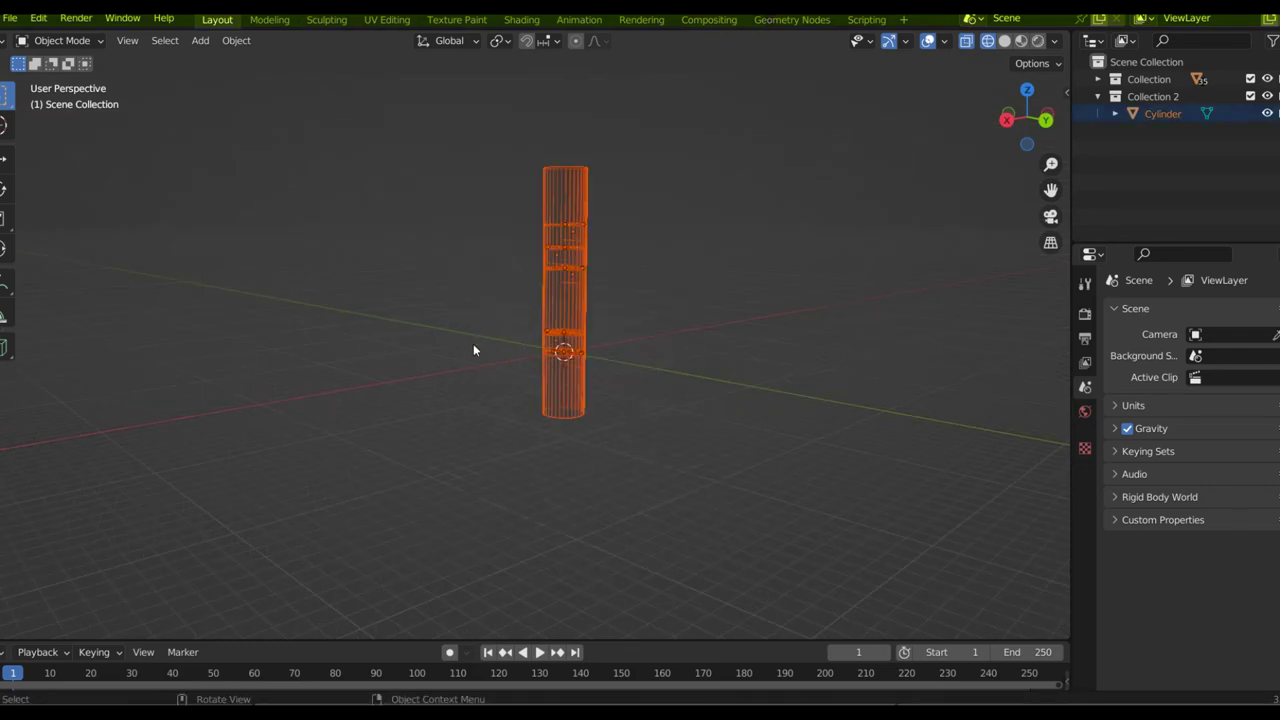
{"action": "key", "text": "KP_3"}
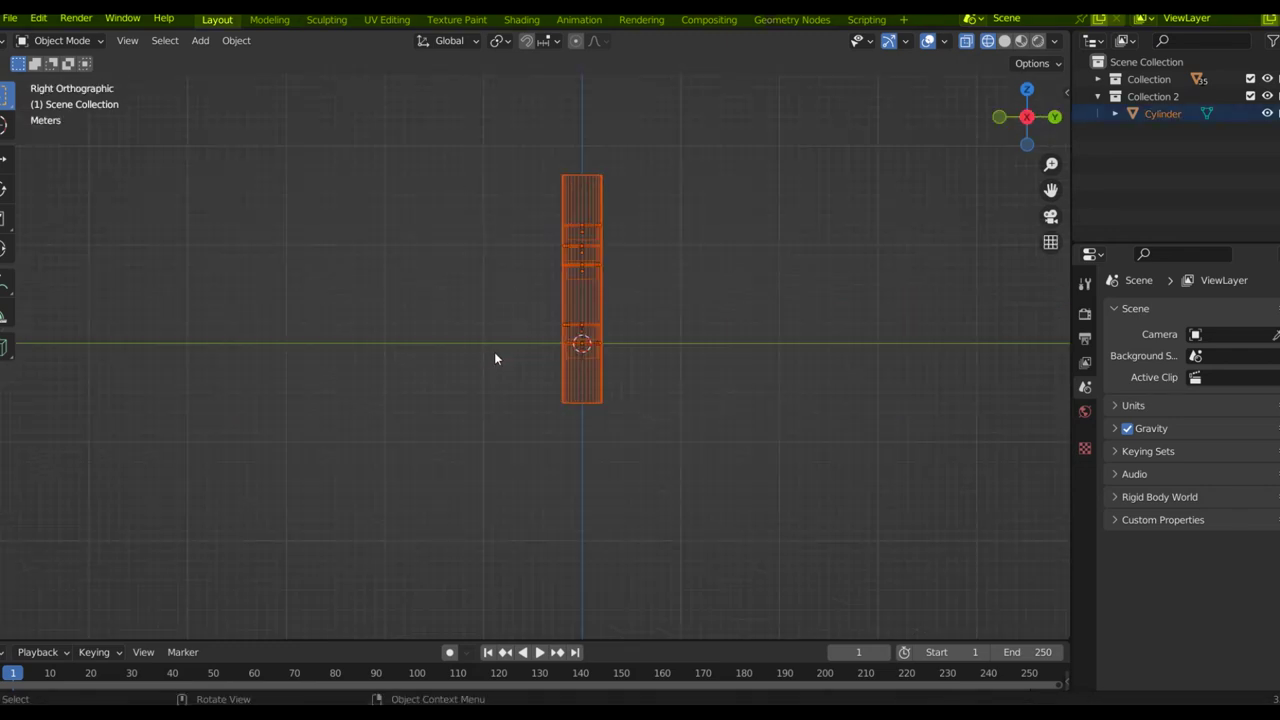
{"action": "key", "text": "Tab"}
{"action": "key", "text": "g"}
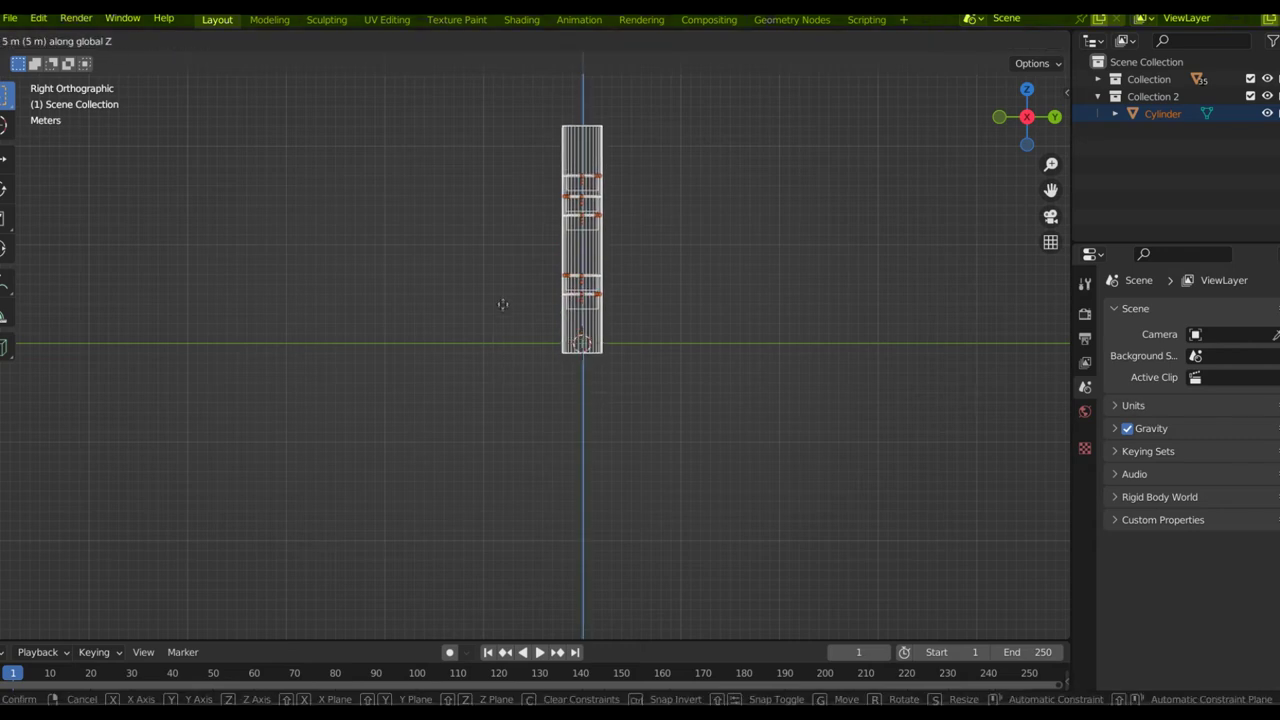
{"action": "left_click", "coordinate": [520, 330]}
{"action": "key", "text": "Tab"}
{"action": "mouse_move", "coordinate": [516, 322]}
{"action": "middle_mouse_down"}
{"action": "mouse_move", "coordinate": [343, 376]}
{"action": "mouse_move", "coordinate": [511, 314]}
{"action": "middle_mouse_up"}
Step: Enter Edit Mode on the cylinder and add two horizontal loop cuts, sliding them up so the upper one sits just below the top rim
{"action": "left_click", "coordinate": [404, 346]}
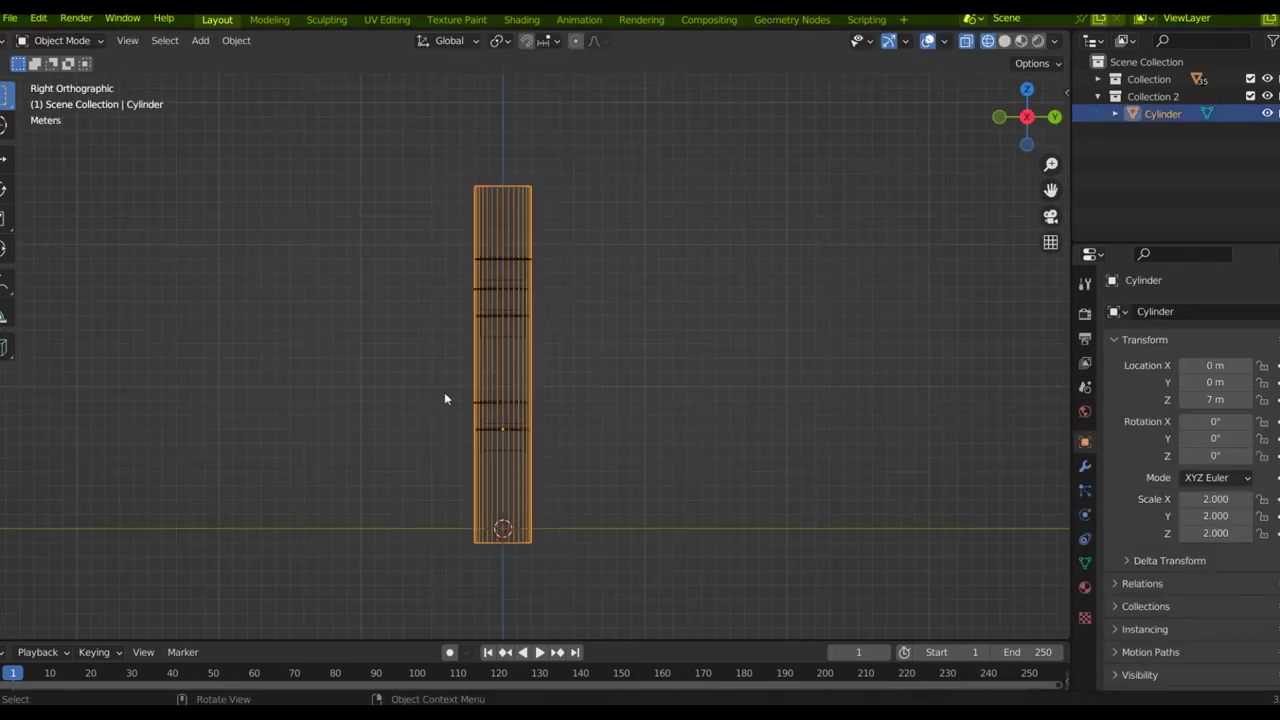
{"action": "key", "text": "Tab"}
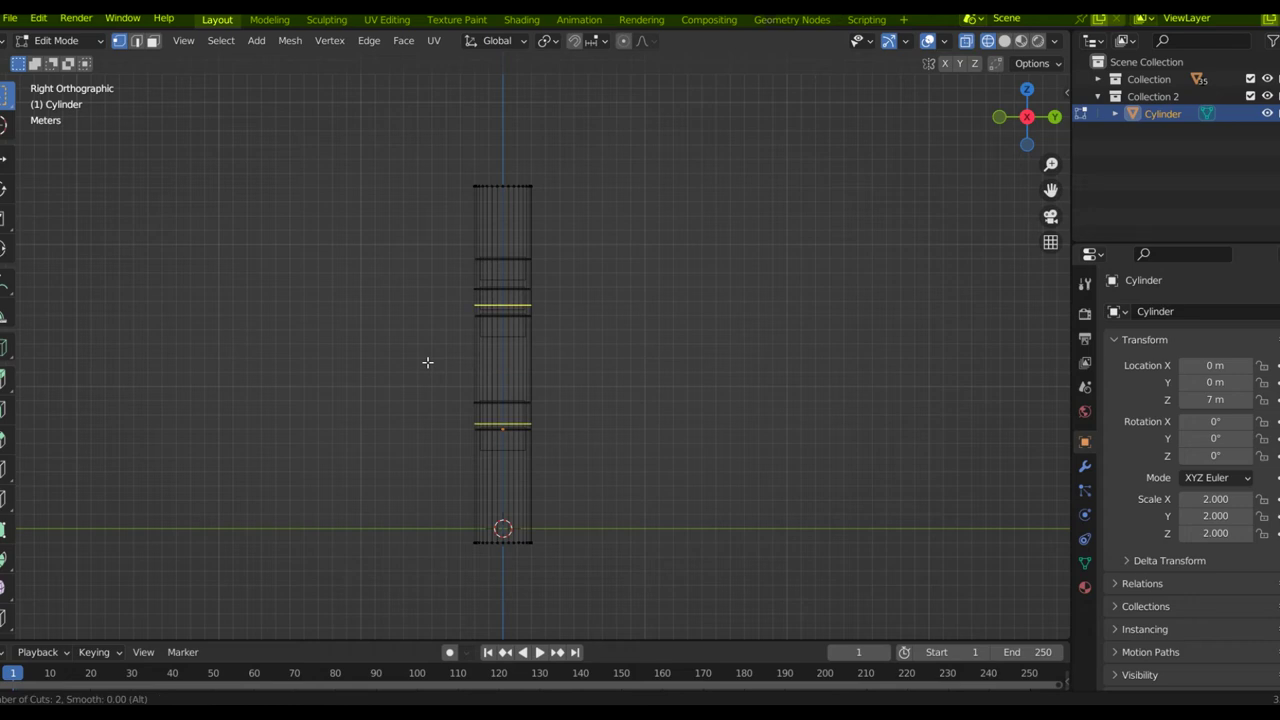
{"action": "left_click", "coordinate": [540, 455]}
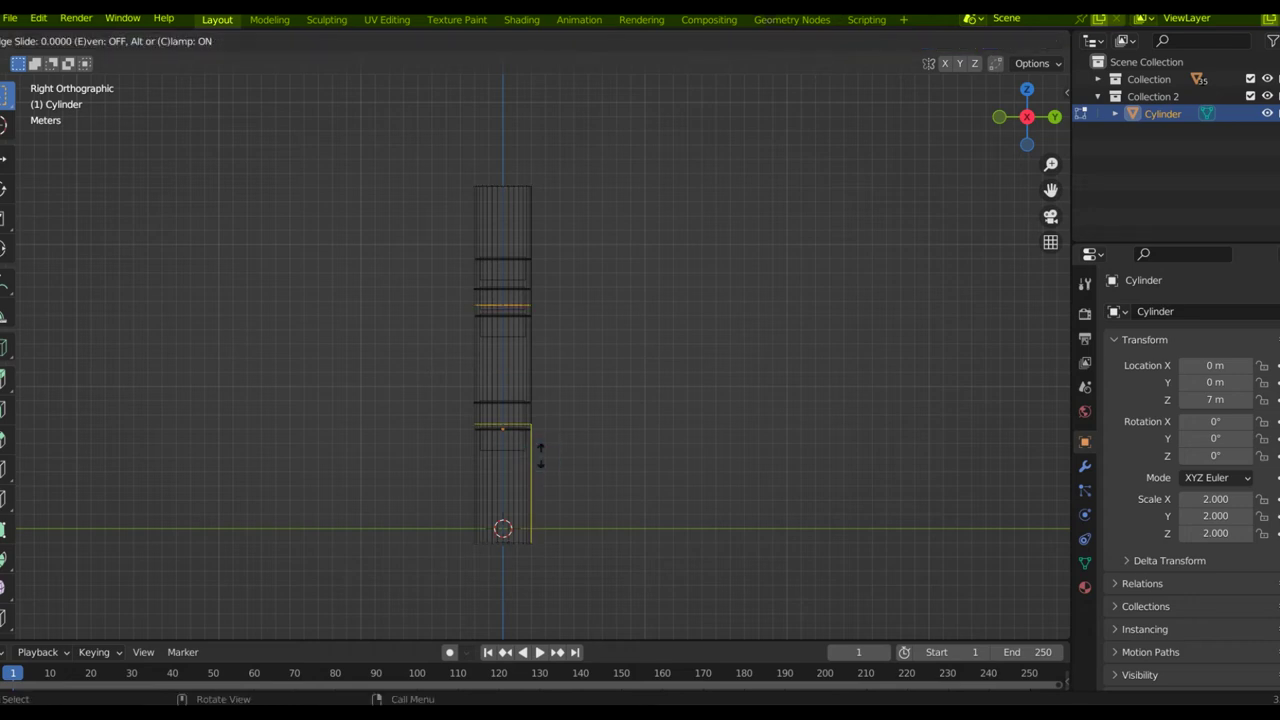
{"action": "left_click", "coordinate": [602, 353]}
Step: Edge-slide the cylinder's lower loop down to ground level, just above the bottom rim
{"action": "left_click_drag", "start_coordinate": [423, 264], "coordinate": [577, 343]}
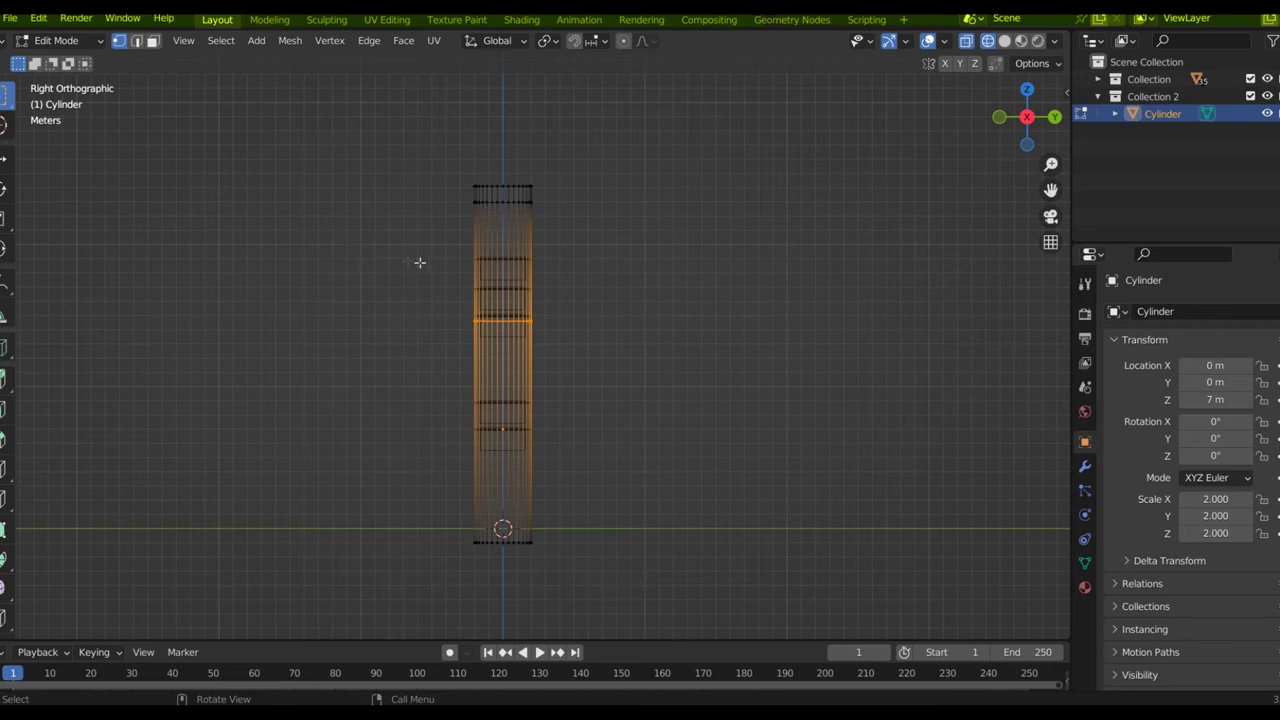
{"action": "key", "text": "g"}
{"action": "key", "text": "g"}
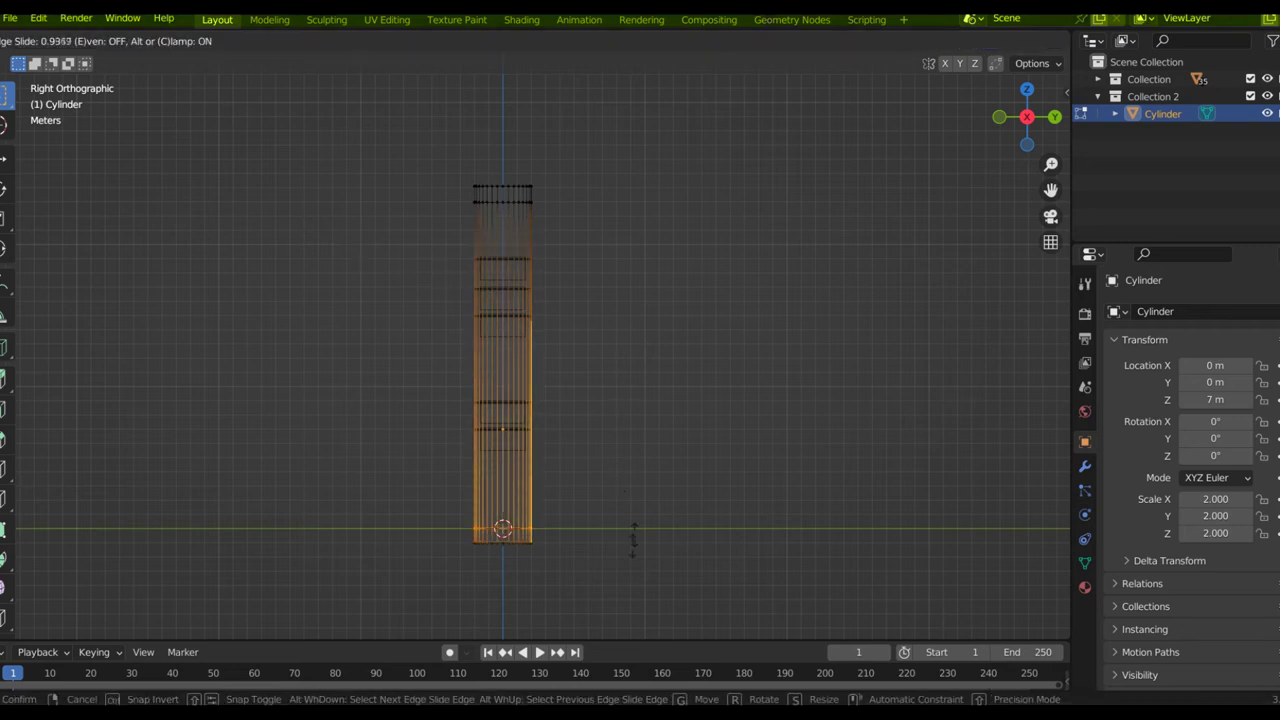
{"action": "left_click", "coordinate": [633, 524]}
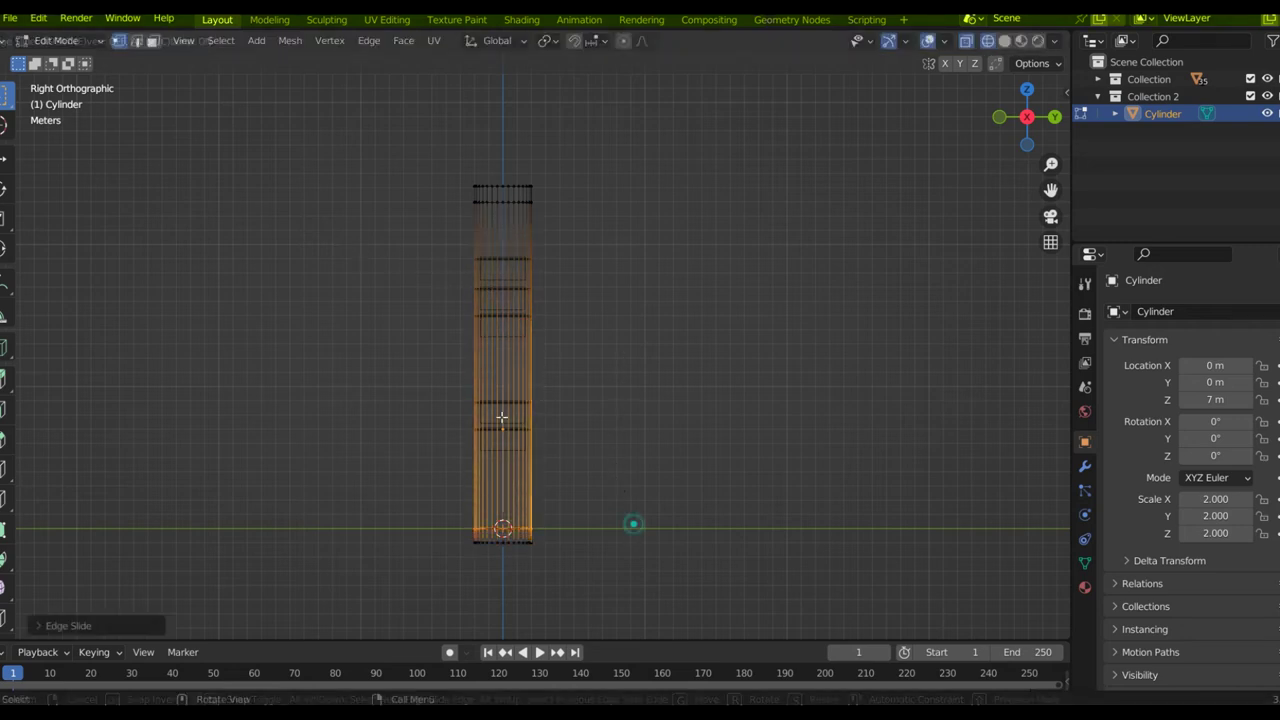
{"action": "left_click", "coordinate": [617, 469]}
Step: Add another loop cut to the cylinder and slide it up to sit just beneath the loop near the top rim
{"action": "middle_click_drag", "start_coordinate": [479, 213], "coordinate": [443, 231]}
{"action": "scroll", "coordinate": [441, 266], "scroll_direction": "up", "scroll_amount": 3}
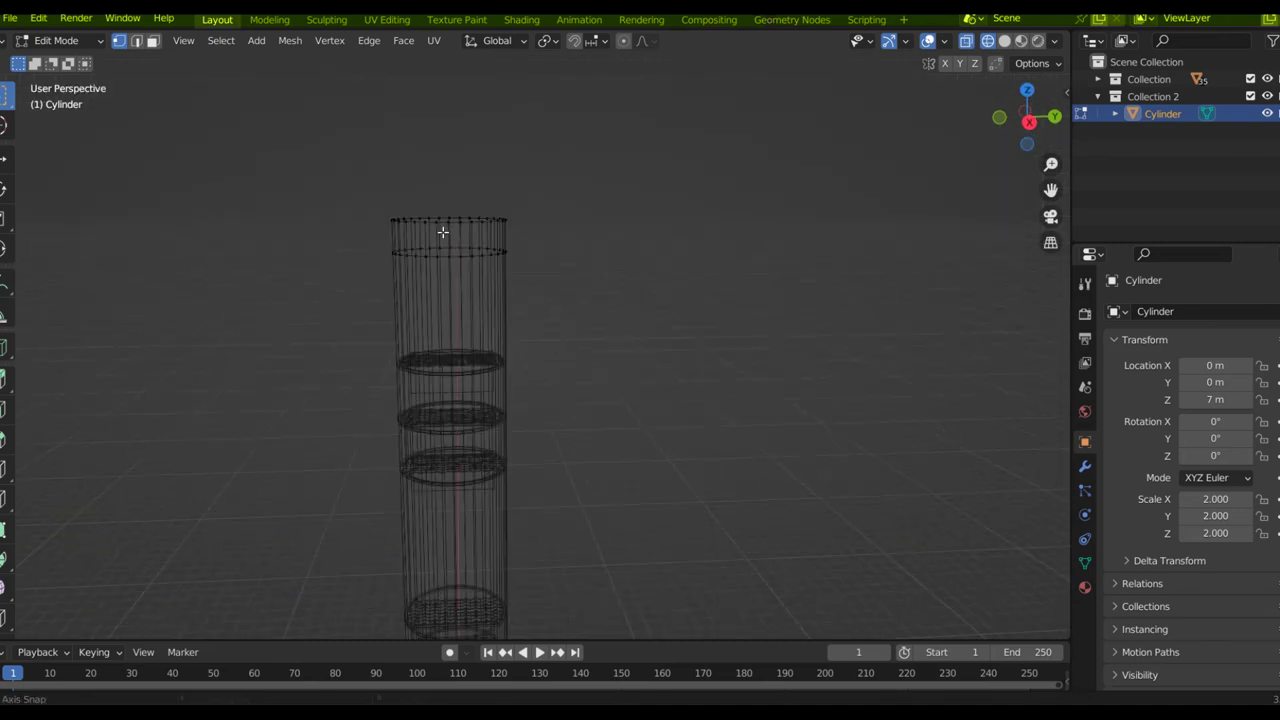
{"action": "key", "text": "KP_3"}
{"action": "scroll", "coordinate": [457, 373], "scroll_direction": "up", "scroll_amount": 3}
{"action": "key", "text": "ctrl+r"}
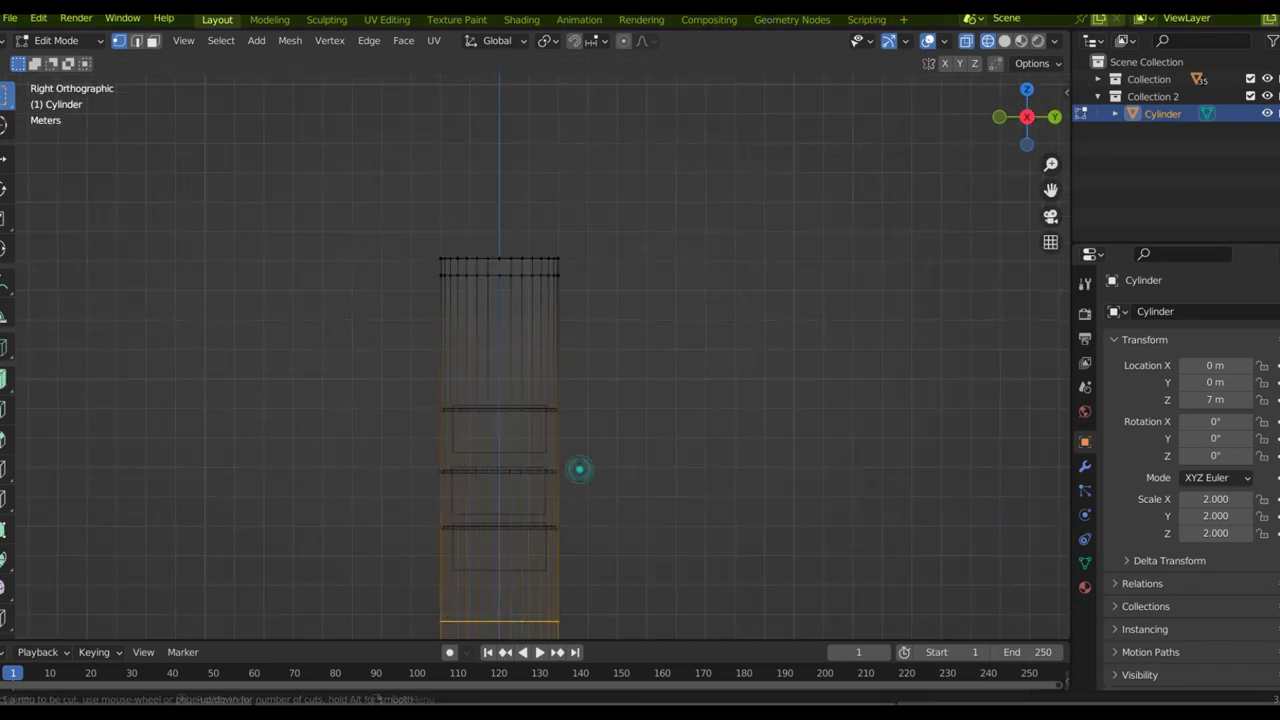
{"action": "left_click", "coordinate": [578, 468]}
{"action": "left_click", "coordinate": [583, 139]}
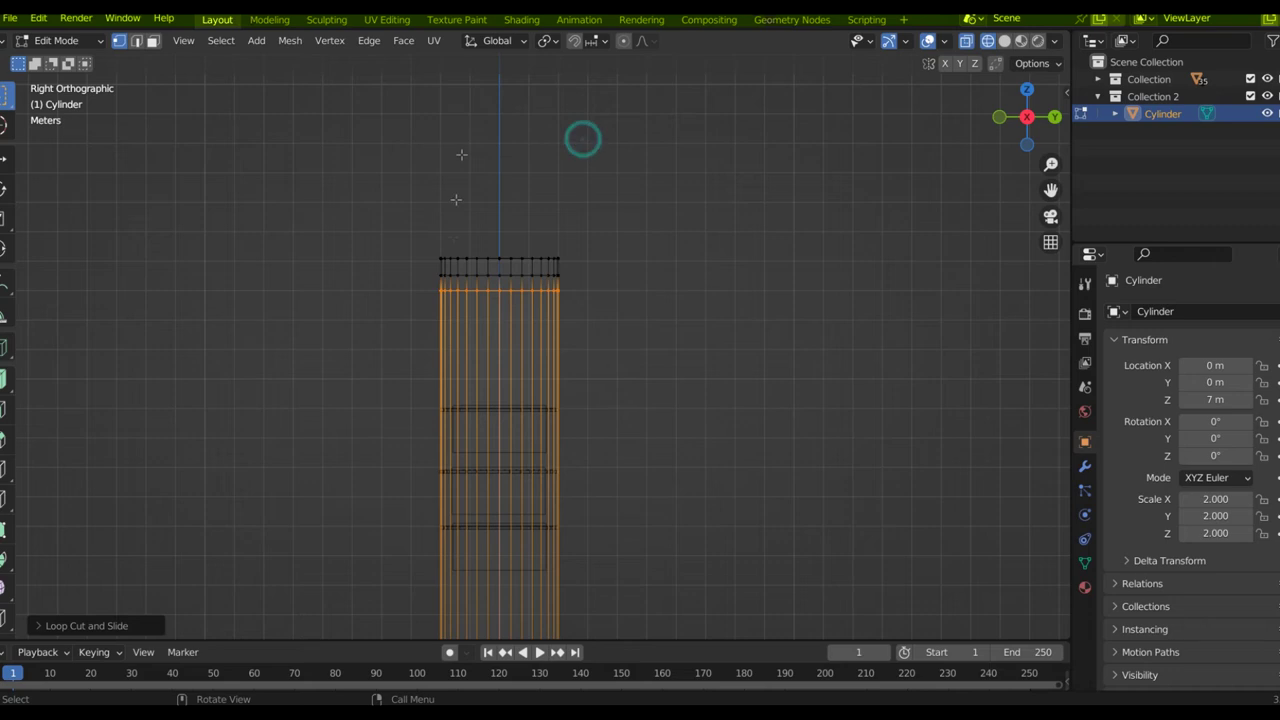
{"action": "scroll", "coordinate": [497, 220], "scroll_direction": "up", "scroll_amount": 3}
{"action": "key", "text": "alt+a"}
Step: Select the cylinder's top rim vertices and scale them to 0 to form a pointed cap
{"action": "middle_click_drag", "start_coordinate": [532, 226], "coordinate": [523, 254]}
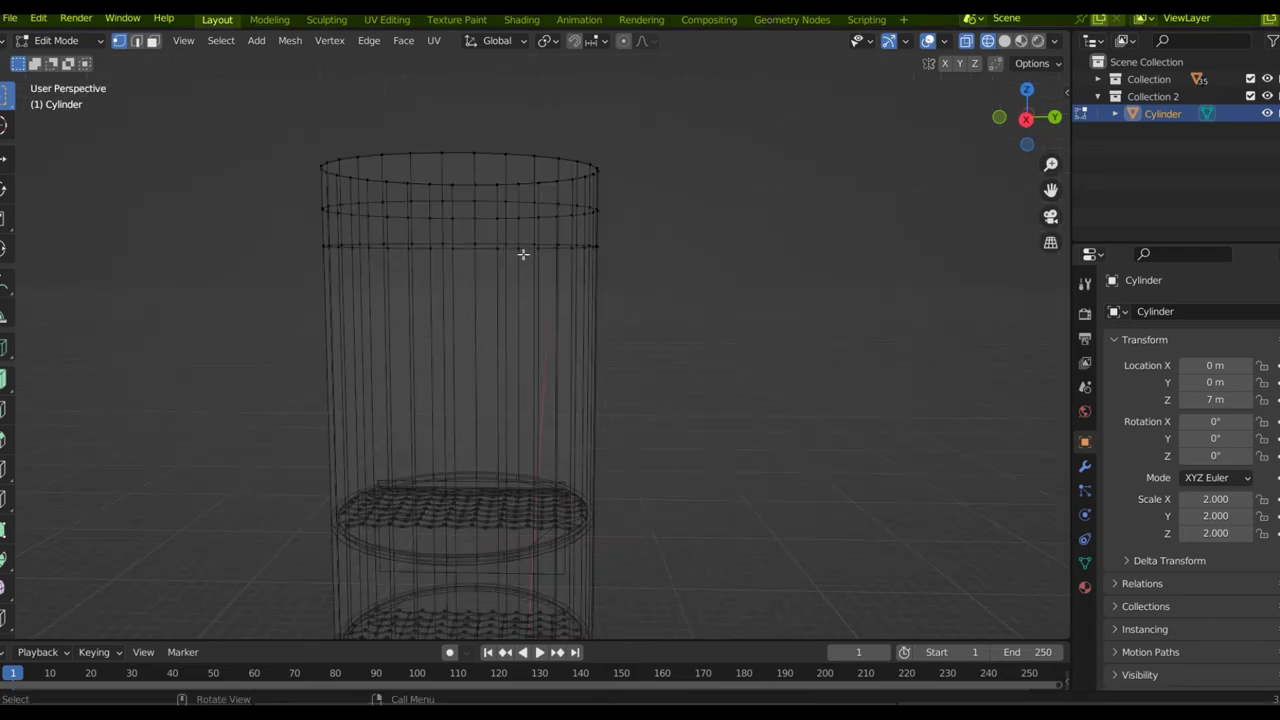
{"action": "key", "text": "KP_3"}
{"action": "left_click_drag", "start_coordinate": [334, 266], "coordinate": [658, 318]}
{"action": "middle_click_drag", "start_coordinate": [543, 297], "coordinate": [553, 330]}
{"action": "key", "text": "s"}
{"action": "key", "text": "0"}
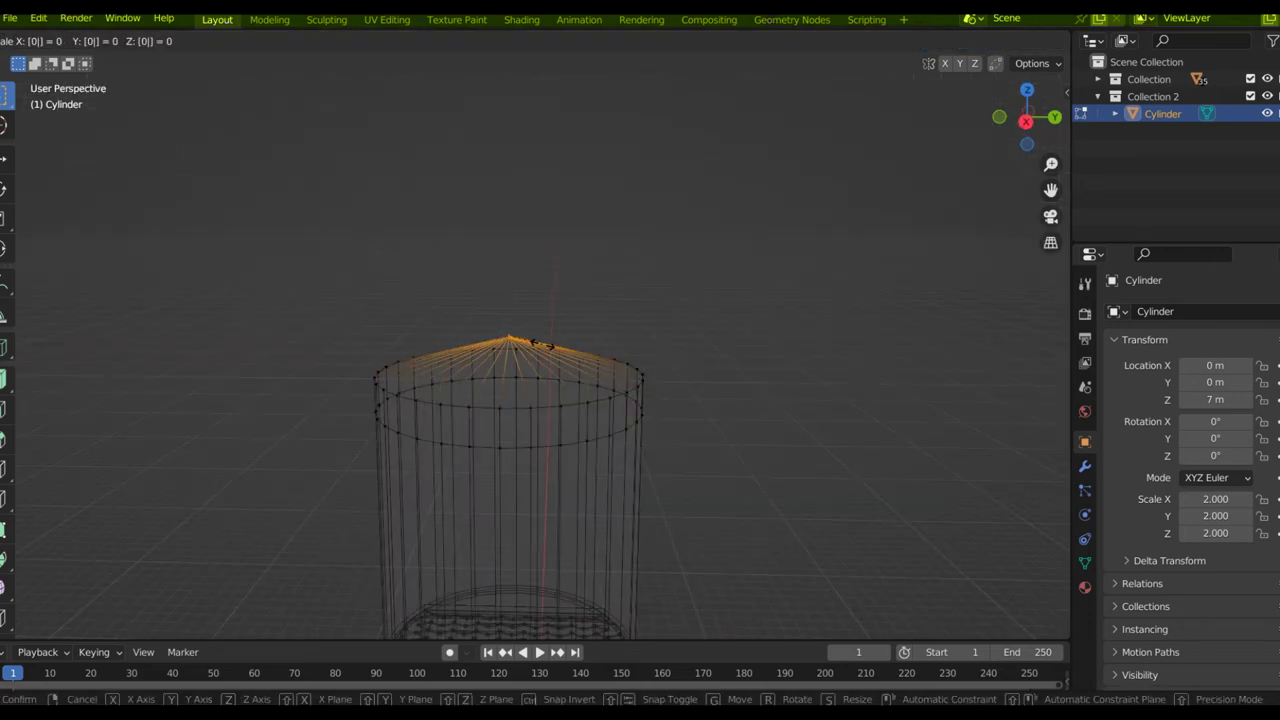
{"action": "key", "text": "Return"}
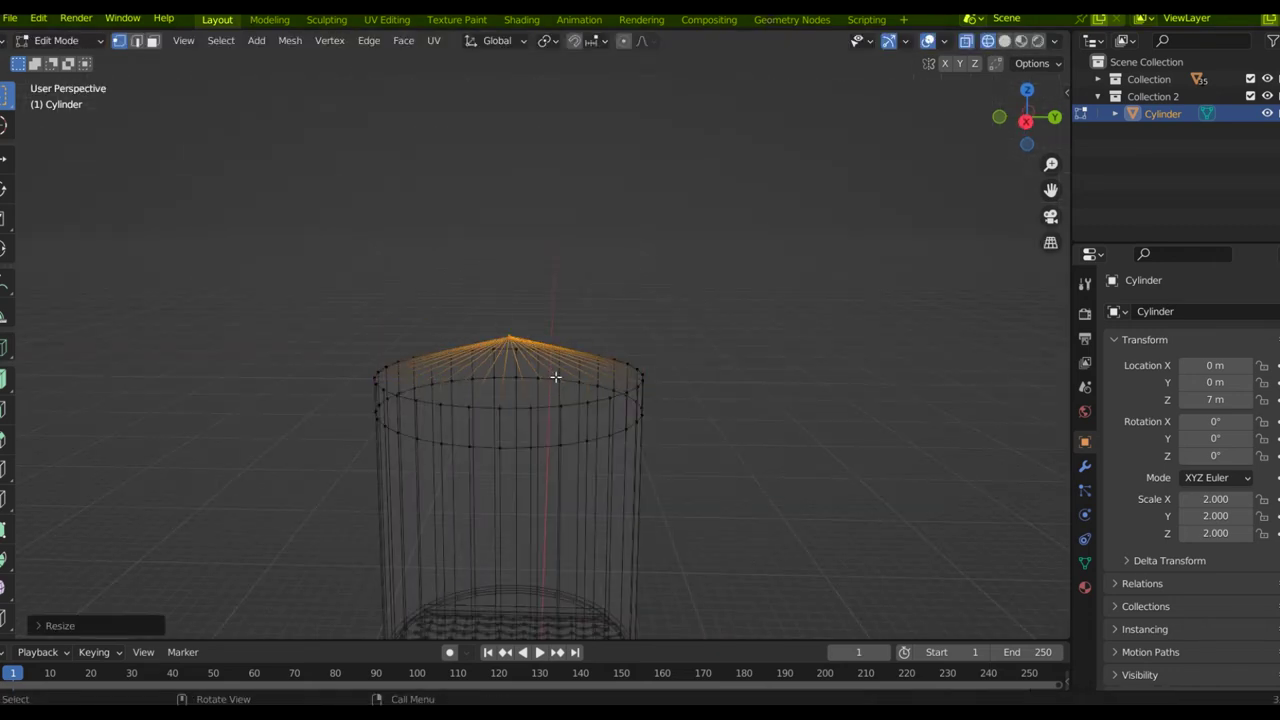
Step: Scale the loop directly beneath the top apex to about 0.69 to round the cap's shoulder
{"action": "key", "text": "KP_3"}
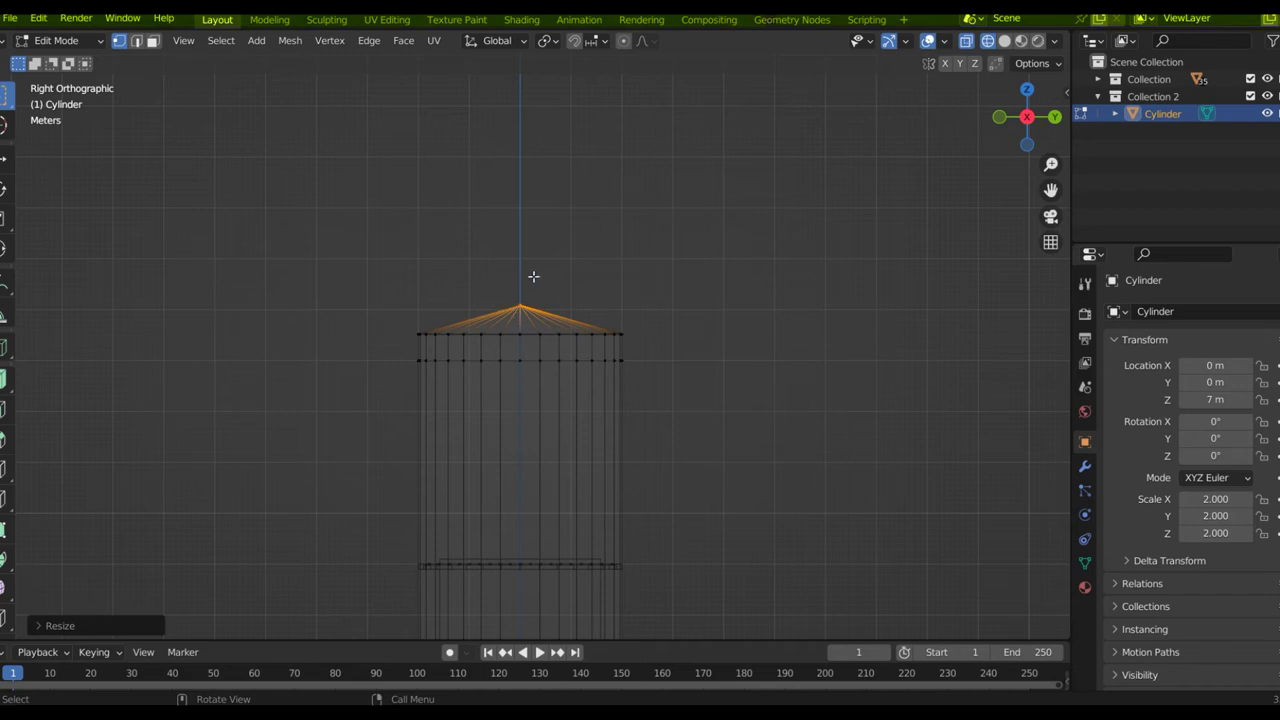
{"action": "left_click", "coordinate": [526, 274]}
{"action": "left_click_drag", "start_coordinate": [391, 325], "coordinate": [687, 348]}
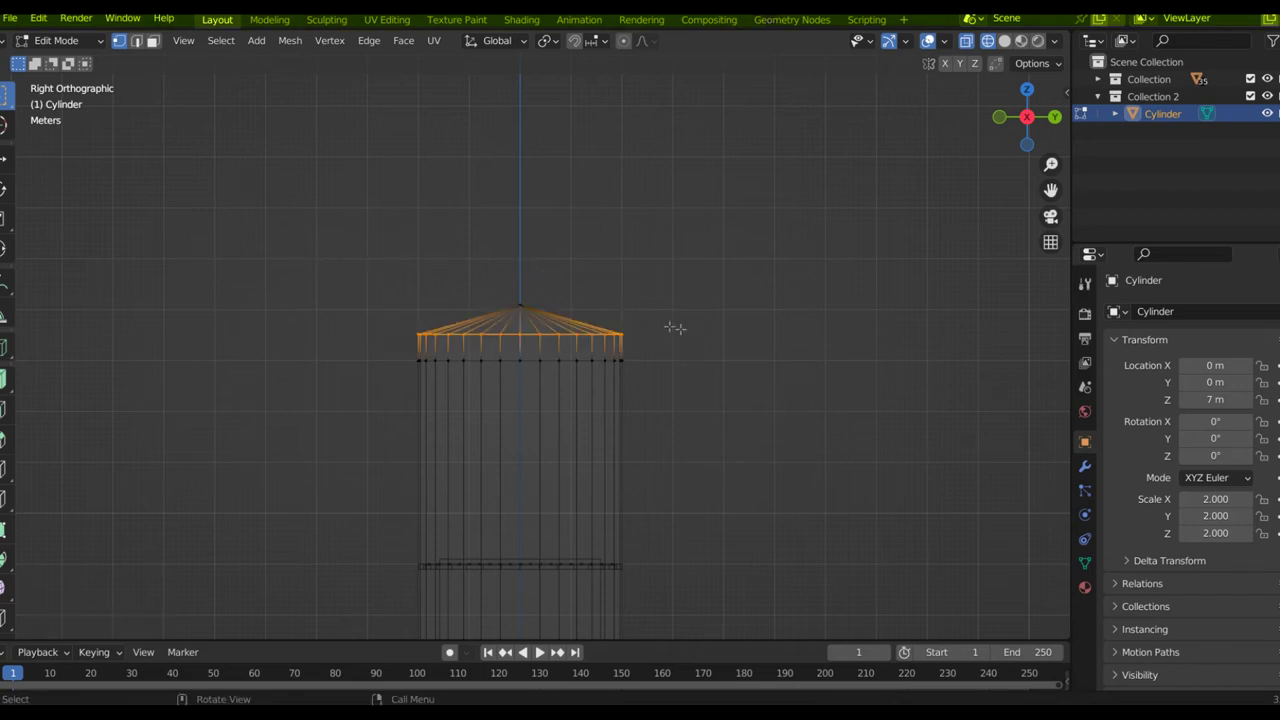
{"action": "key", "text": "s"}
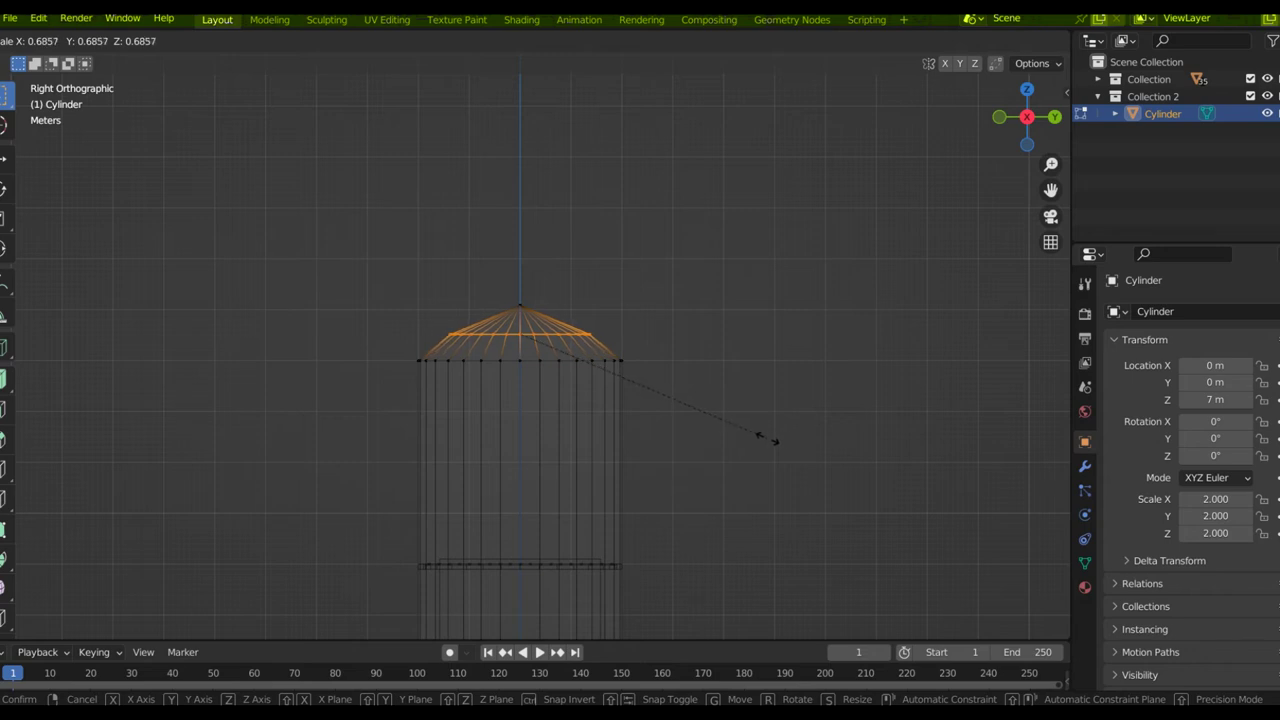
{"action": "left_click", "coordinate": [769, 435]}
{"action": "key", "text": "alt+a"}
Step: Lower the top cap's apex by about 0.2 m to flatten the cap
{"action": "scroll", "coordinate": [523, 300], "scroll_direction": "down", "scroll_amount": 5}
{"action": "scroll", "coordinate": [434, 303], "scroll_direction": "up", "scroll_amount": 7}
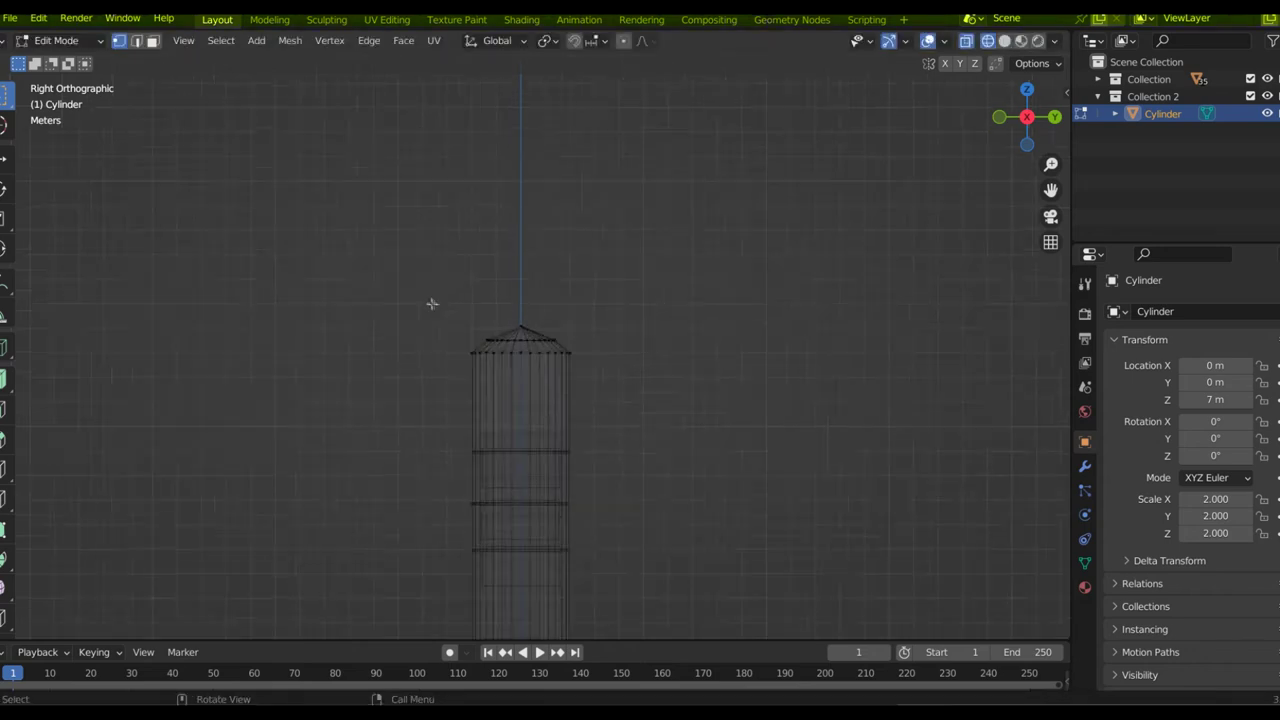
{"action": "scroll", "coordinate": [439, 293], "scroll_direction": "up", "scroll_amount": 4}
{"action": "left_click_drag", "start_coordinate": [568, 242], "coordinate": [403, 174]}
{"action": "key", "text": "g"}
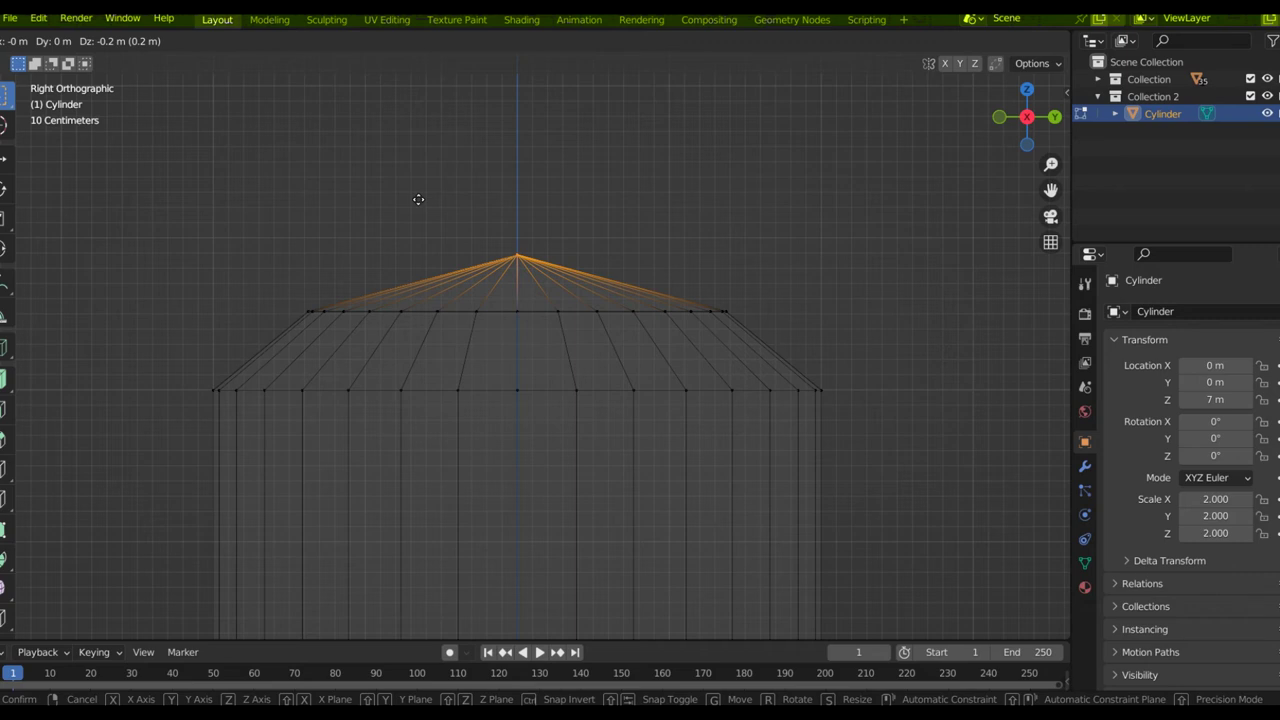
{"action": "left_click", "coordinate": [531, 254]}
{"action": "scroll", "coordinate": [637, 302], "scroll_direction": "down", "scroll_amount": 6}
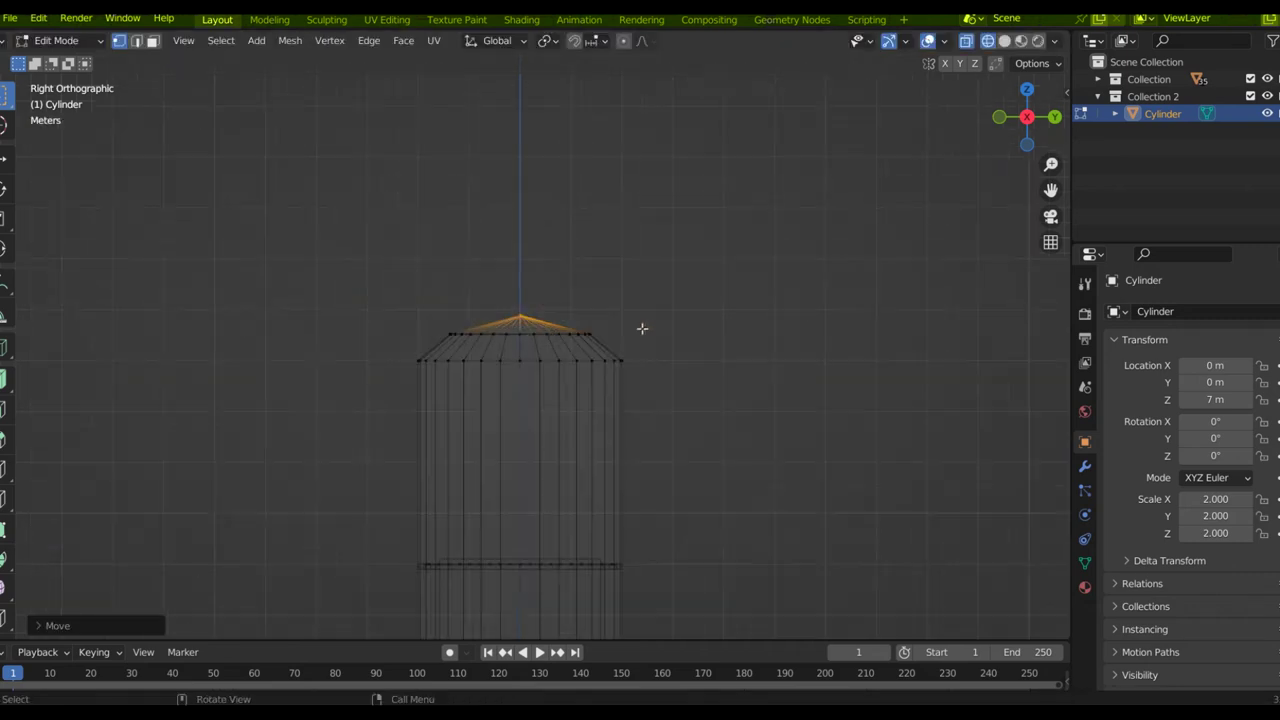
Step: Add a loop cut to the cylinder's long wall and slide it down to slightly above the ground-level loop at the base
{"action": "middle_click_drag", "start_coordinate": [574, 363], "coordinate": [566, 354]}
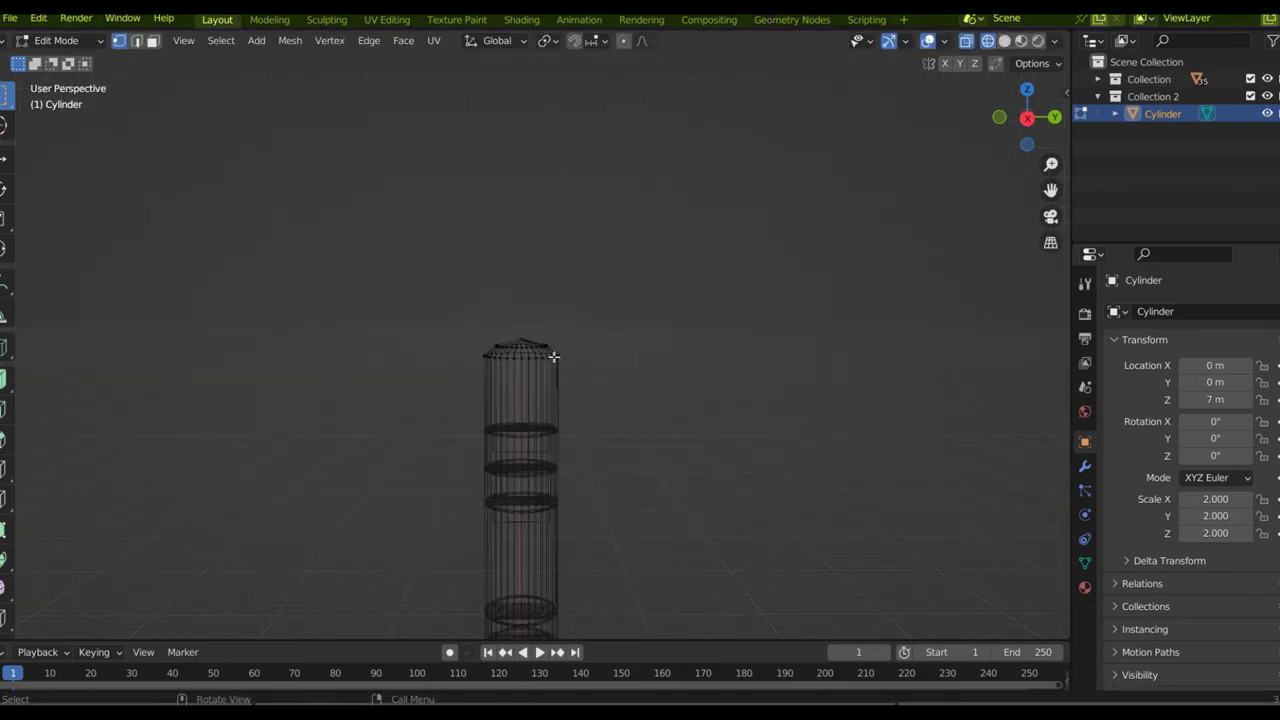
{"action": "key", "text": "KP_3"}
{"action": "scroll", "coordinate": [532, 357], "scroll_direction": "down", "scroll_amount": 1}
{"action": "scroll", "coordinate": [530, 359], "scroll_direction": "up", "scroll_amount": 7}
{"action": "scroll", "coordinate": [529, 360], "scroll_direction": "down", "scroll_amount": 7}
{"action": "middle_click_drag", "start_coordinate": [506, 450], "coordinate": [487, 234], "text": "shift"}
{"action": "scroll", "coordinate": [484, 336], "scroll_direction": "up", "scroll_amount": 1}
{"action": "scroll", "coordinate": [482, 340], "scroll_direction": "up", "scroll_amount": 1}
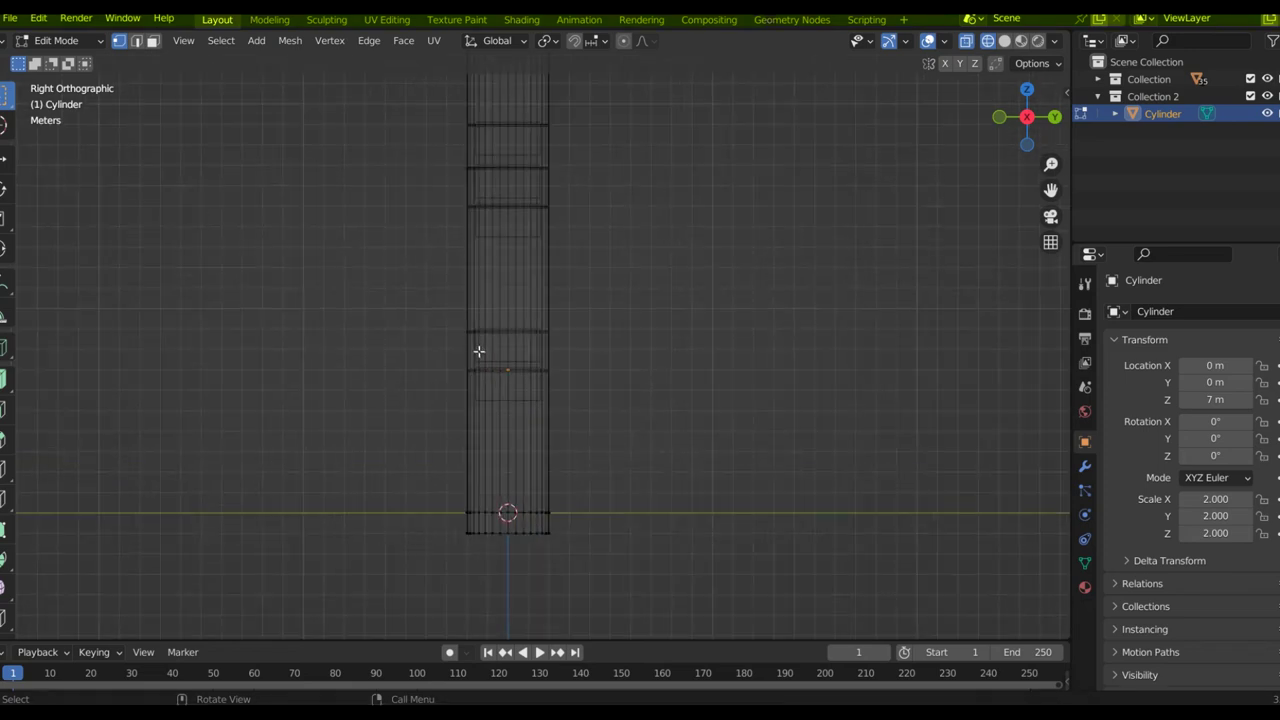
{"action": "key", "text": "ctrl+r"}
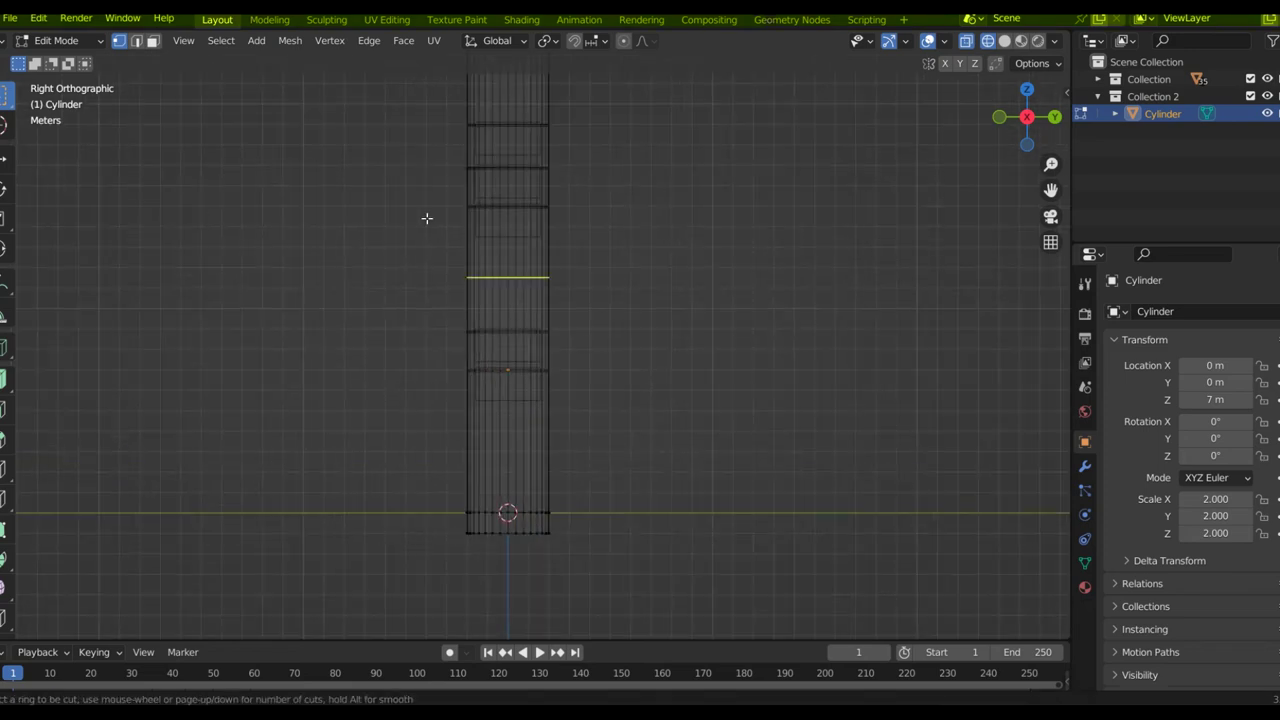
{"action": "left_click", "coordinate": [430, 225]}
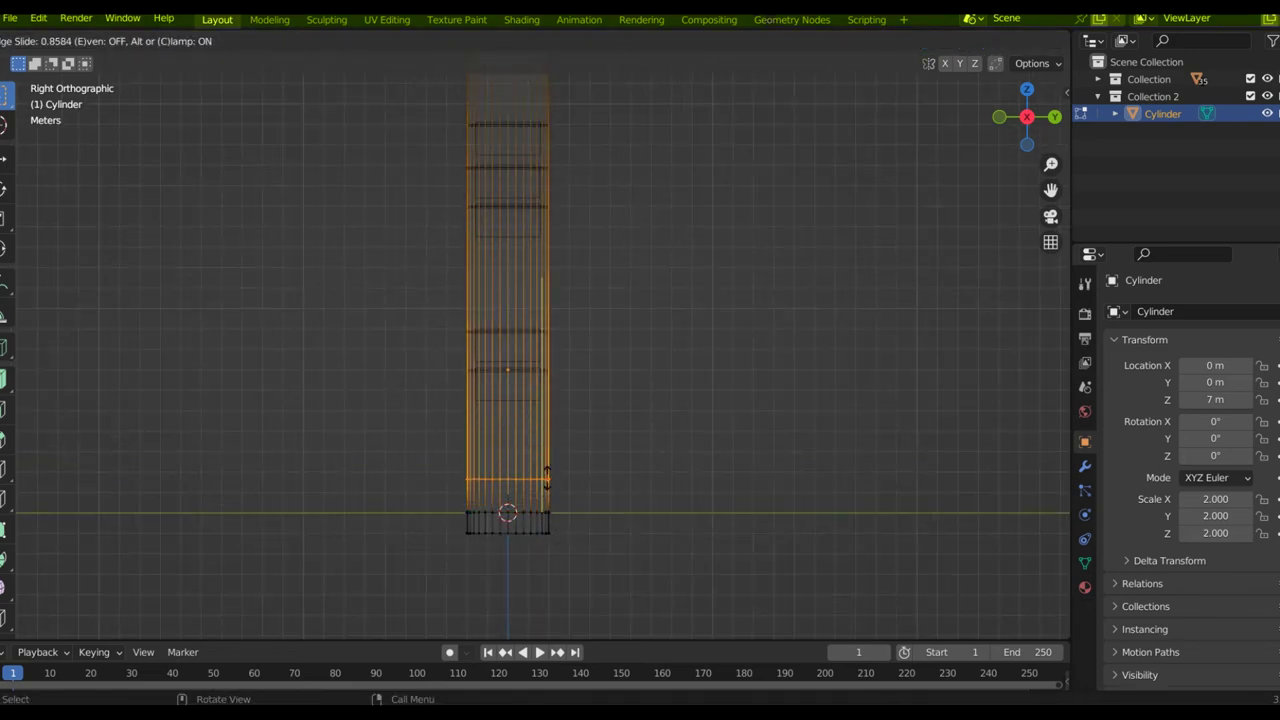
{"action": "left_click", "coordinate": [548, 471]}
Step: Edge-slide the ground-level loop about halfway down toward the cylinder's bottom rim
{"action": "left_click", "coordinate": [573, 513], "text": "alt"}
{"action": "key", "text": "g"}
{"action": "key", "text": "g"}
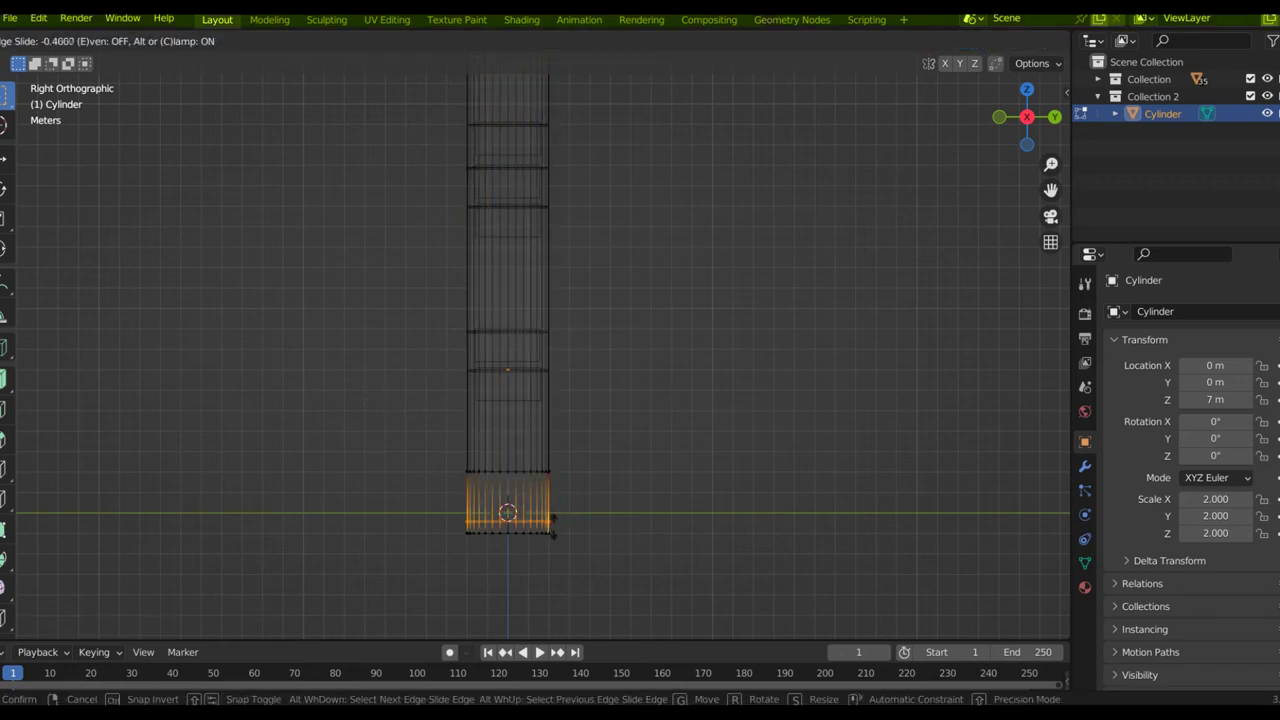
{"action": "left_click", "coordinate": [554, 528]}
Step: Move the upper base loop down along Z to ground level
{"action": "left_click_drag", "start_coordinate": [596, 492], "coordinate": [342, 356]}
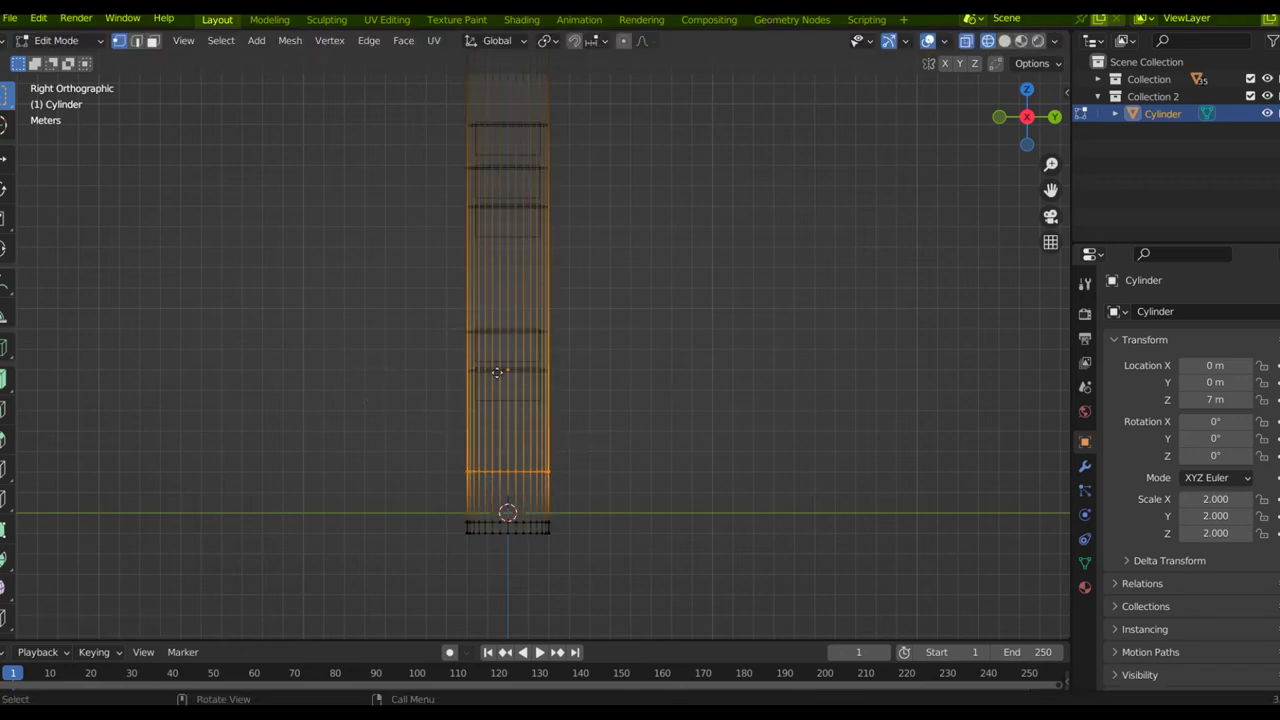
{"action": "key", "text": "g"}
{"action": "key", "text": "z"}
{"action": "left_click", "coordinate": [460, 437]}
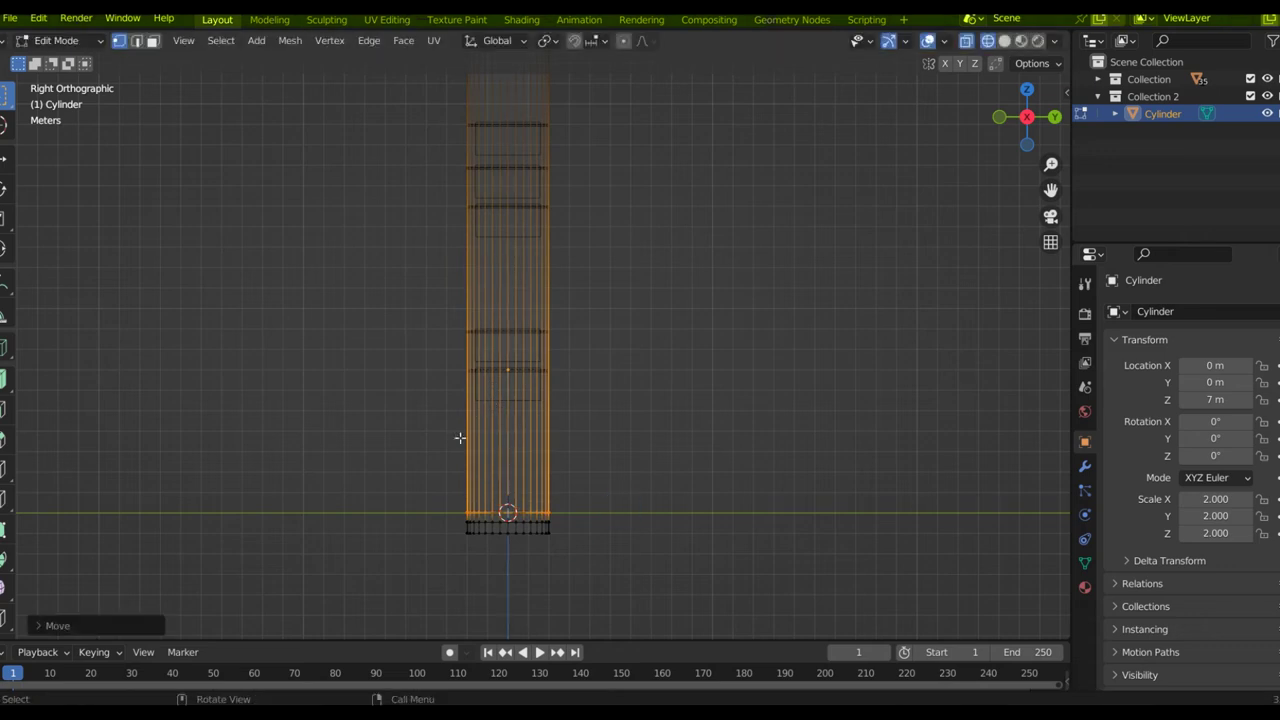
{"action": "left_click", "coordinate": [581, 551]}
Step: Select the cylinder's bottom rim vertices and scale them to 0 to form a downward-pointing cap
{"action": "middle_click_drag", "start_coordinate": [433, 458], "coordinate": [444, 393]}
{"action": "key", "text": "KP_3"}
{"action": "scroll", "coordinate": [482, 440], "scroll_direction": "up", "scroll_amount": 3}
{"action": "middle_click_drag", "start_coordinate": [484, 630], "coordinate": [491, 343], "text": "shift"}
{"action": "scroll", "coordinate": [491, 343], "scroll_direction": "up", "scroll_amount": 3}
{"action": "left_click_drag", "start_coordinate": [689, 434], "coordinate": [354, 376]}
{"action": "key", "text": "alt+a"}
{"action": "left_click_drag", "start_coordinate": [704, 436], "coordinate": [360, 370]}
{"action": "mouse_move", "coordinate": [573, 393]}
{"action": "middle_mouse_down"}
{"action": "mouse_move", "coordinate": [573, 351]}
{"action": "mouse_move", "coordinate": [578, 372]}
{"action": "middle_mouse_up"}
{"action": "key", "text": "s"}
{"action": "key", "text": "0"}
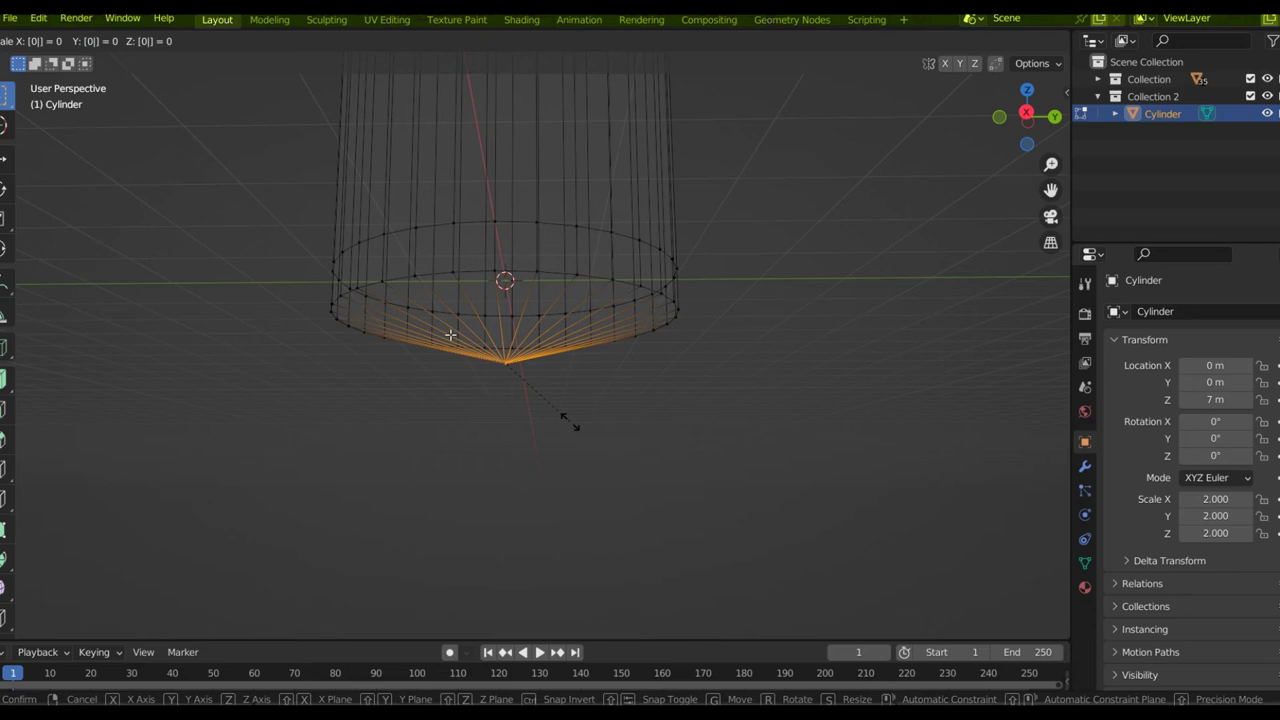
{"action": "key", "text": "Return"}
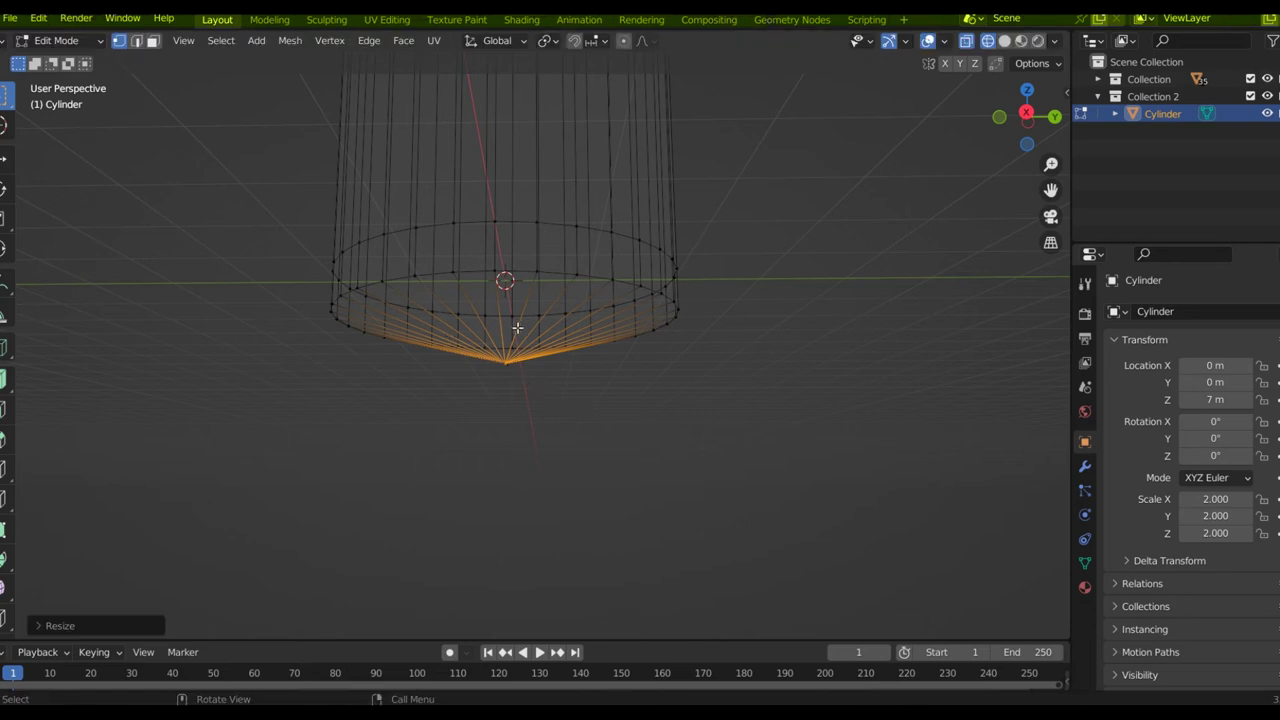
Step: Scale the loop directly above the bottom apex to about 0.79 to taper the base cap
{"action": "key", "text": "KP_3"}
{"action": "left_click_drag", "start_coordinate": [362, 296], "coordinate": [358, 296]}
{"action": "left_click_drag", "start_coordinate": [620, 310], "coordinate": [373, 291]}
{"action": "left_click_drag", "start_coordinate": [674, 306], "coordinate": [272, 276]}
{"action": "key", "text": "s"}
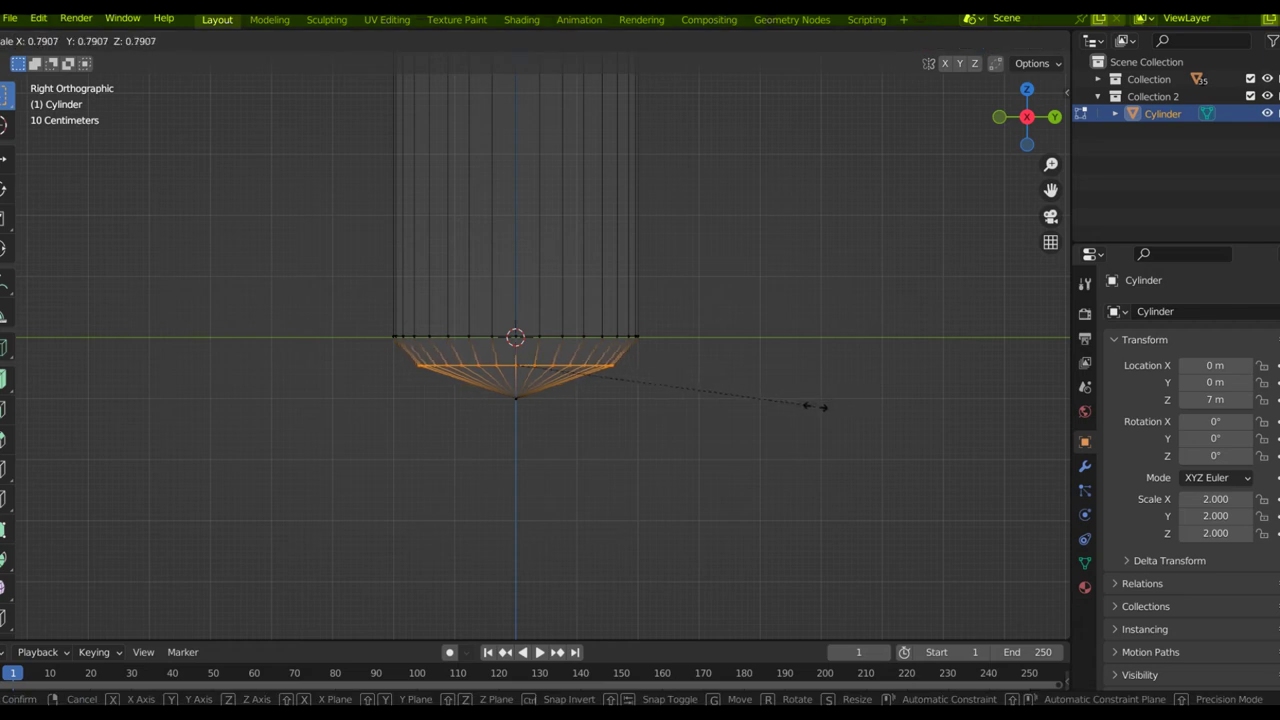
{"action": "left_click", "coordinate": [815, 407]}
Step: Move the bottom cap's apex up about 0.15 m along Z
{"action": "left_click", "coordinate": [515, 397]}
{"action": "key", "text": "g"}
{"action": "key", "text": "z"}
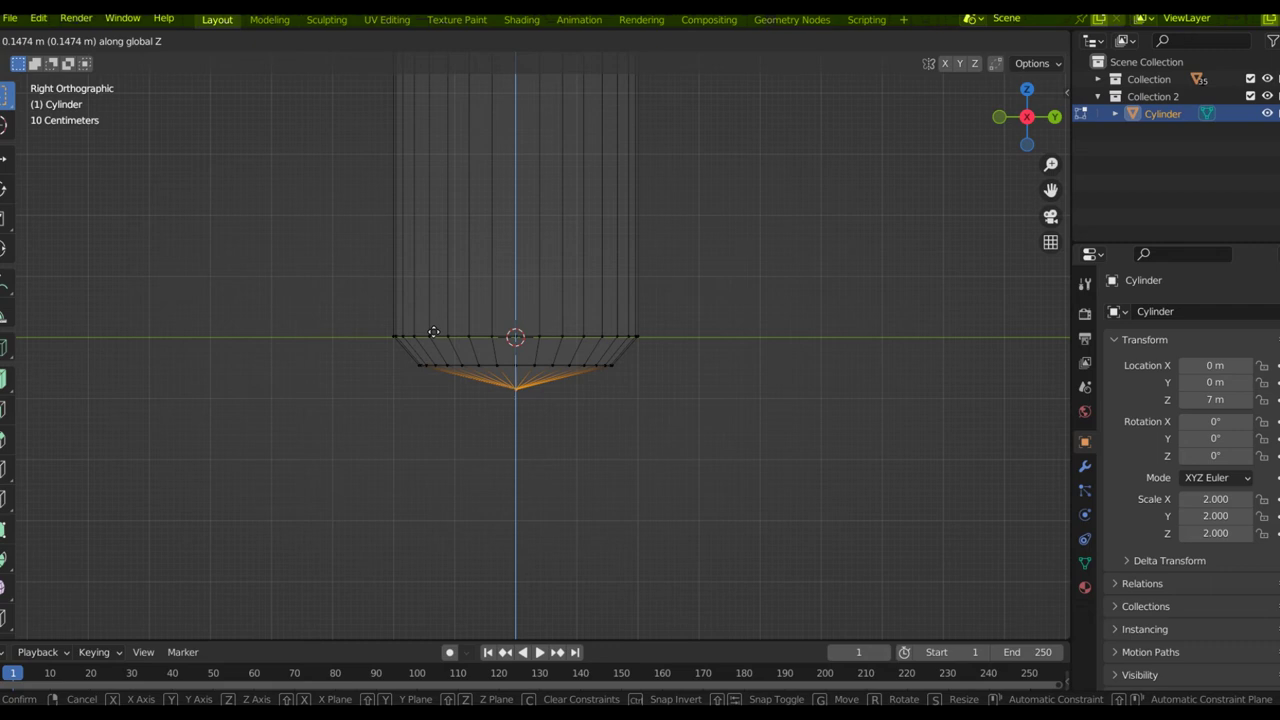
{"action": "left_click", "coordinate": [433, 332]}
{"action": "left_click", "coordinate": [646, 410]}
Step: Compare the base cap with the top cap and scale the base cap's tapered loop by a further 0.91 or so
{"action": "scroll", "coordinate": [528, 307], "scroll_direction": "down", "scroll_amount": 1}
{"action": "scroll", "coordinate": [526, 309], "scroll_direction": "up", "scroll_amount": 4}
{"action": "scroll", "coordinate": [560, 335], "scroll_direction": "down", "scroll_amount": 5}
{"action": "scroll", "coordinate": [481, 341], "scroll_direction": "down", "scroll_amount": 3}
{"action": "middle_click_drag", "start_coordinate": [494, 237], "coordinate": [511, 517], "text": "shift"}
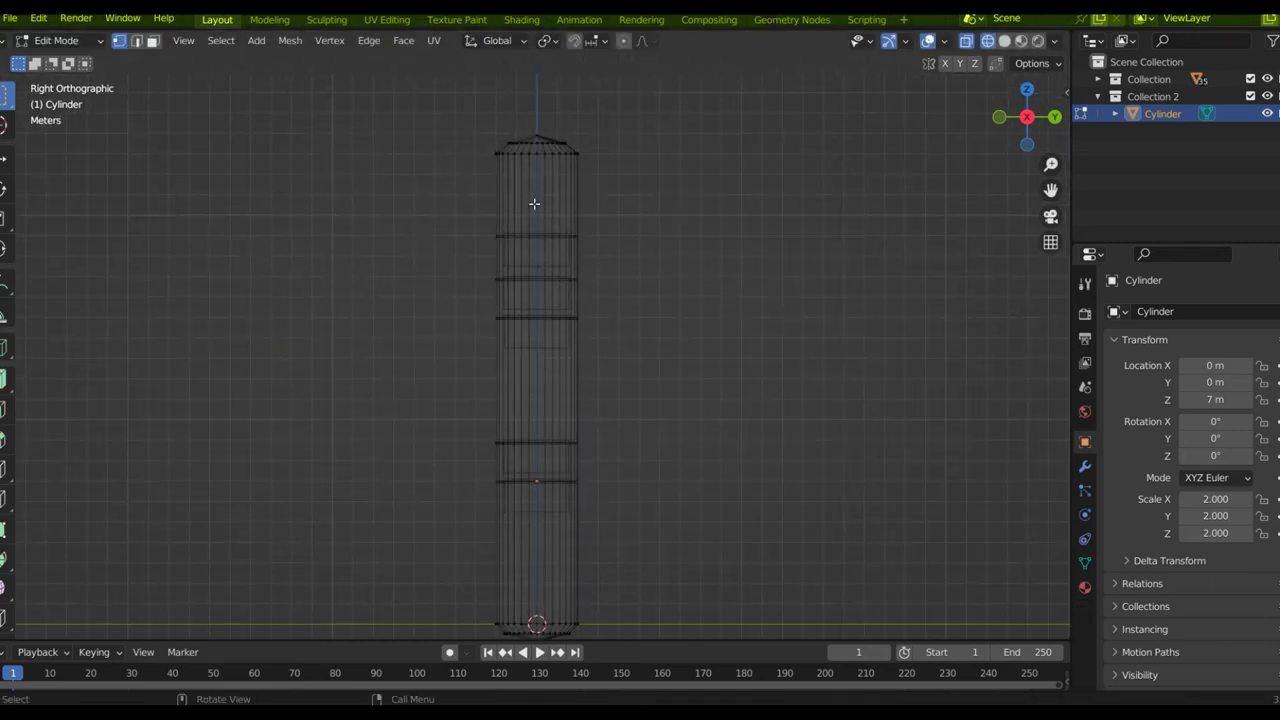
{"action": "middle_click_drag", "start_coordinate": [532, 310], "coordinate": [536, 214], "text": "shift"}
{"action": "scroll", "coordinate": [532, 330], "scroll_direction": "up", "scroll_amount": 2}
{"action": "middle_click_drag", "start_coordinate": [526, 437], "coordinate": [509, 345], "text": "shift"}
{"action": "scroll", "coordinate": [530, 410], "scroll_direction": "up", "scroll_amount": 3}
{"action": "left_click_drag", "start_coordinate": [686, 566], "coordinate": [474, 544], "text": "shift"}
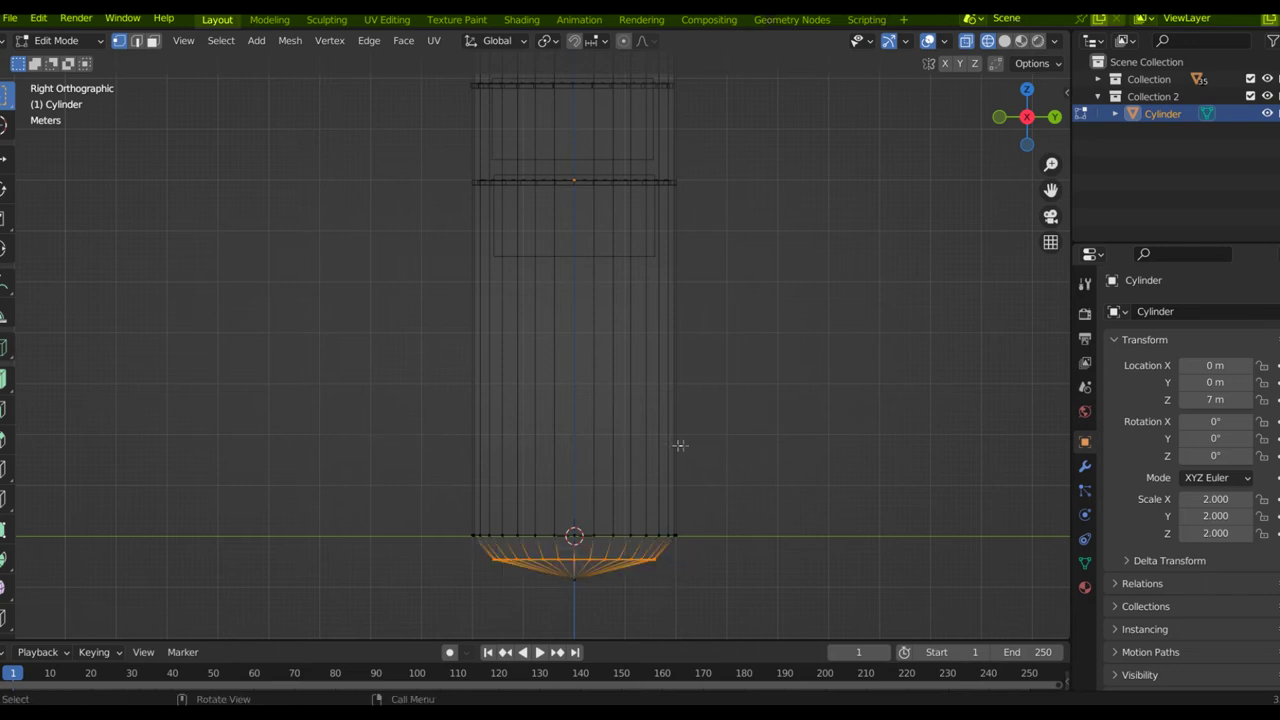
{"action": "key", "text": "s"}
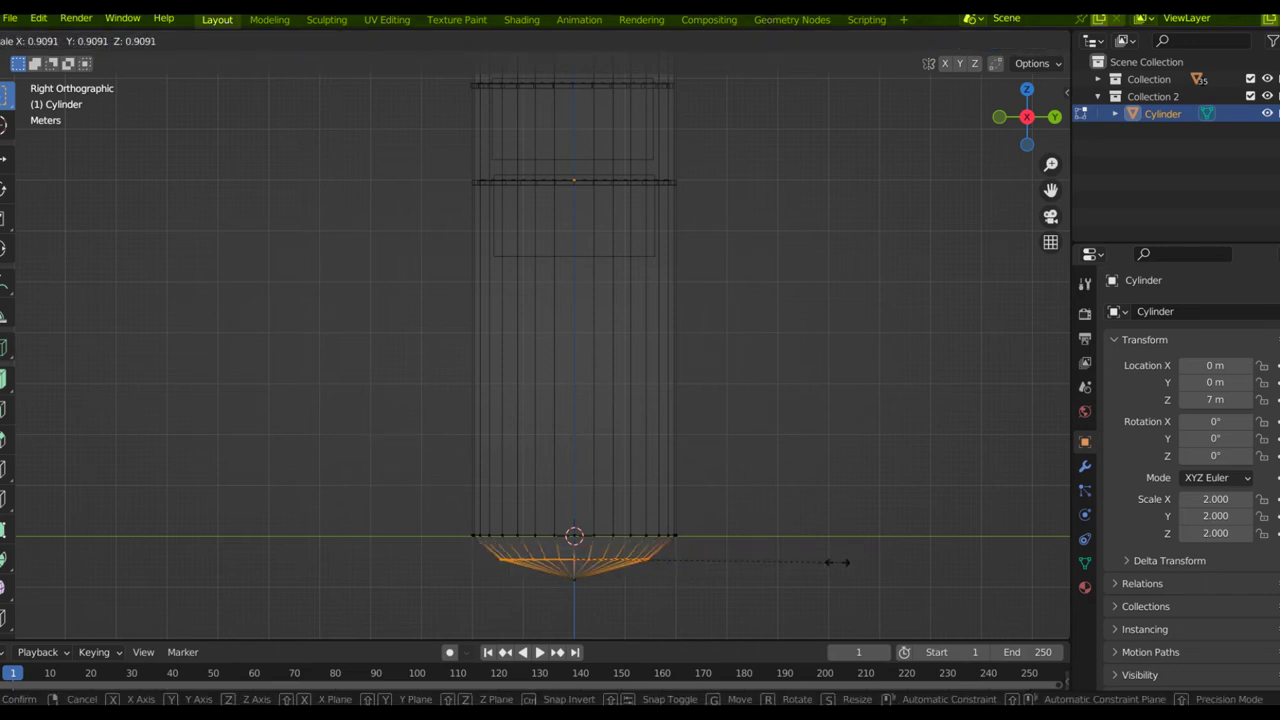
{"action": "left_click", "coordinate": [838, 562]}
Step: Switch from wireframe to solid shading, return to Object Mode, and view the capped column from above
{"action": "scroll", "coordinate": [589, 346], "scroll_direction": "down", "scroll_amount": 7}
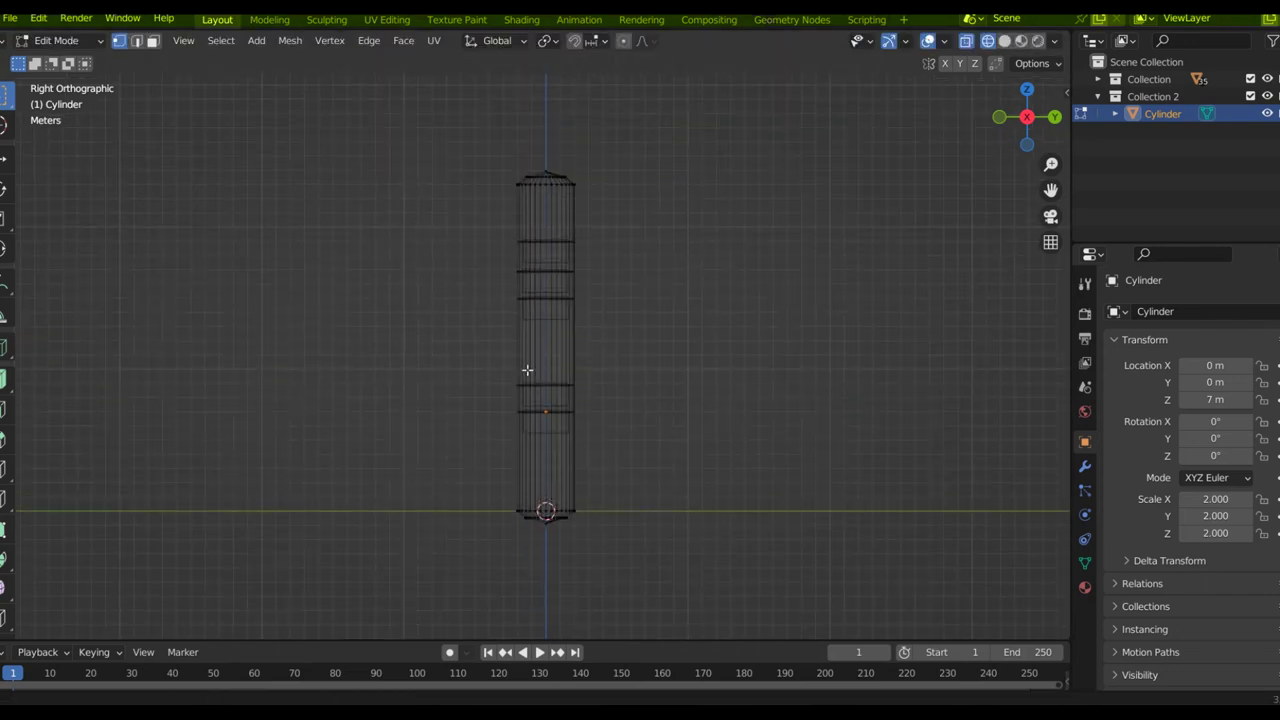
{"action": "scroll", "coordinate": [539, 368], "scroll_direction": "up", "scroll_amount": 1}
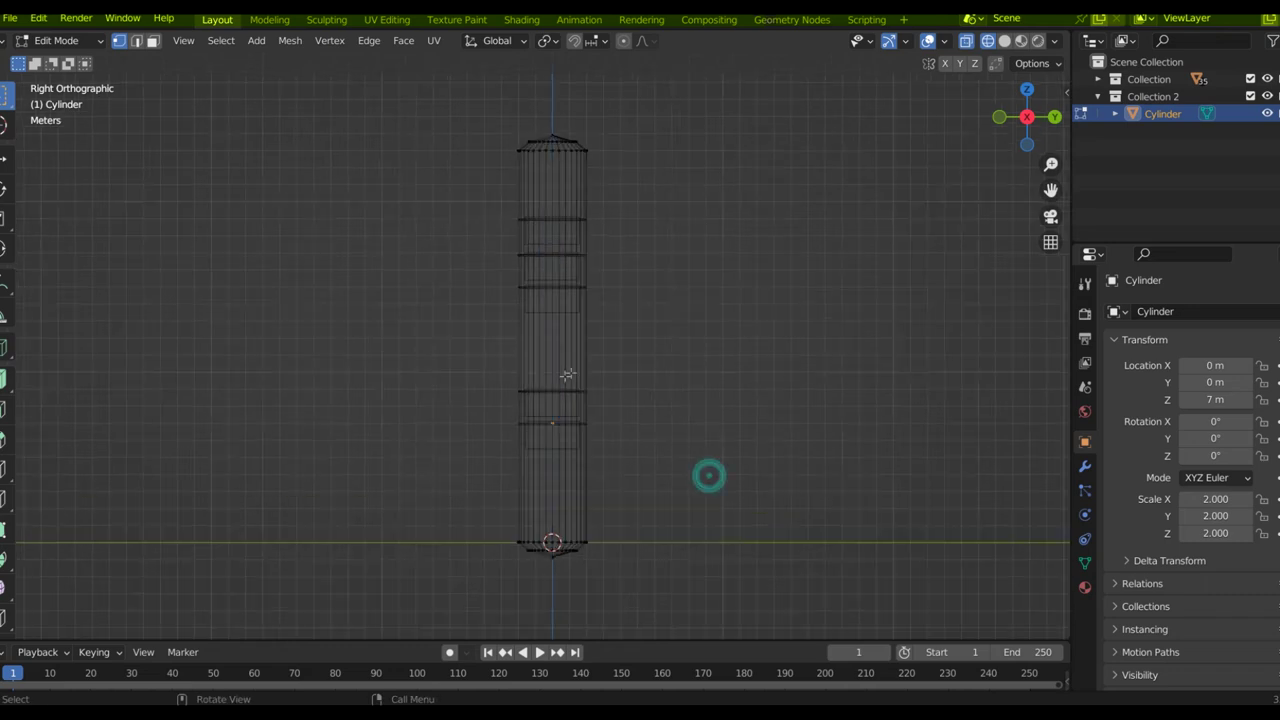
{"action": "key", "text": "shift+z"}
{"action": "key", "text": "Tab"}
{"action": "middle_click_drag", "start_coordinate": [534, 226], "coordinate": [402, 237]}
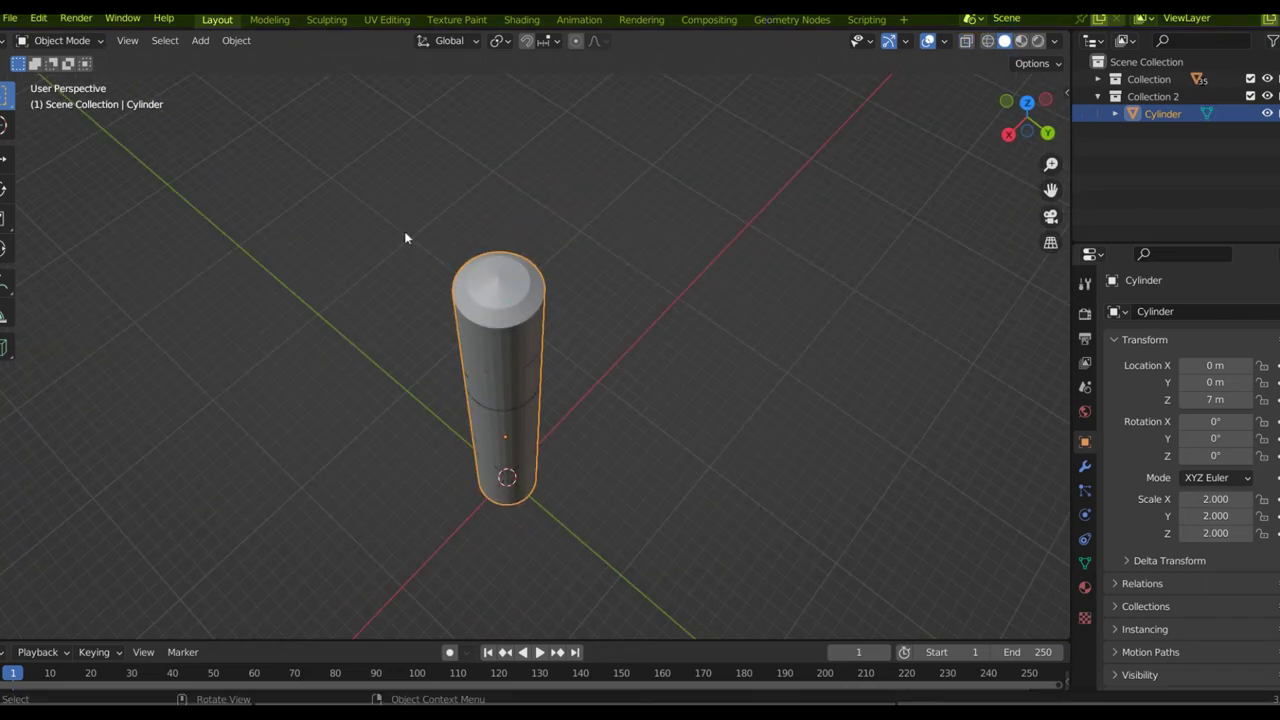
Step: Apply smooth shading to the capped column shell and deselect it
{"action": "right_click", "coordinate": [514, 292]}
{"action": "left_click", "coordinate": [514, 292]}
{"action": "left_click", "coordinate": [629, 380]}
{"action": "middle_click_drag", "start_coordinate": [483, 343], "coordinate": [519, 351]}
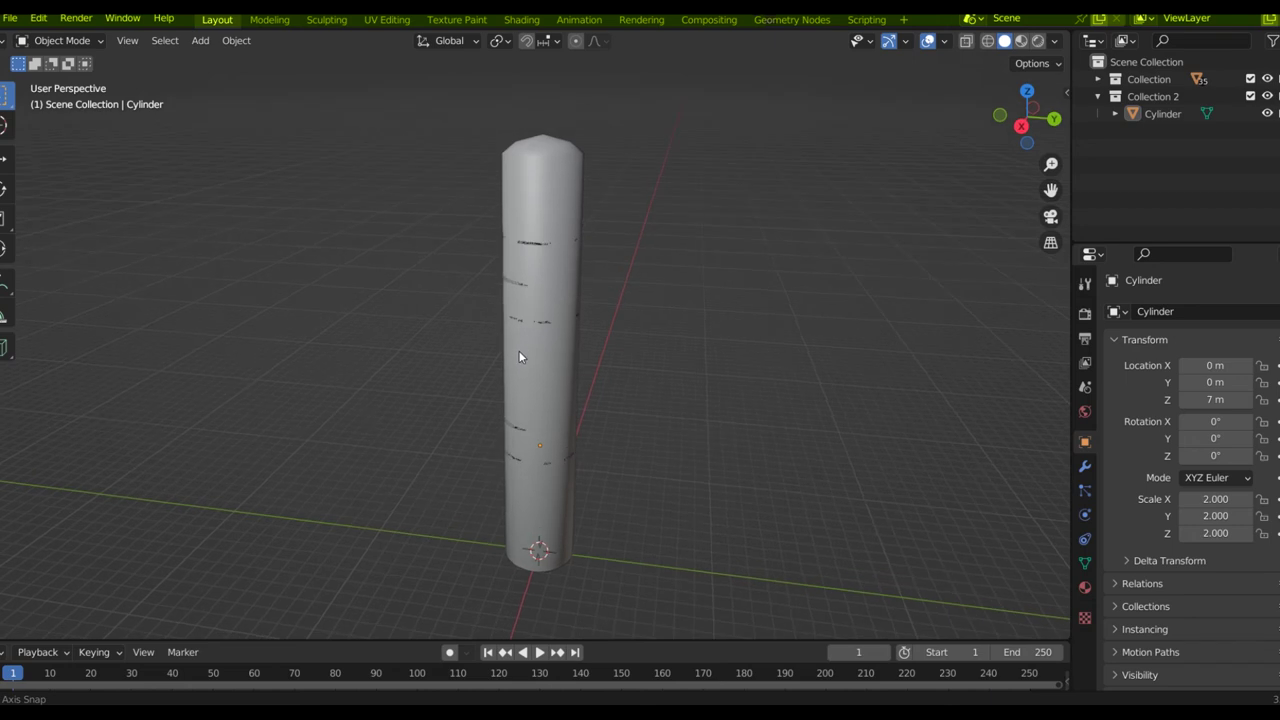
Step: Select the column shell and add a Solidify modifier to it
{"action": "left_click", "coordinate": [551, 192]}
{"action": "left_click", "coordinate": [1085, 466]}
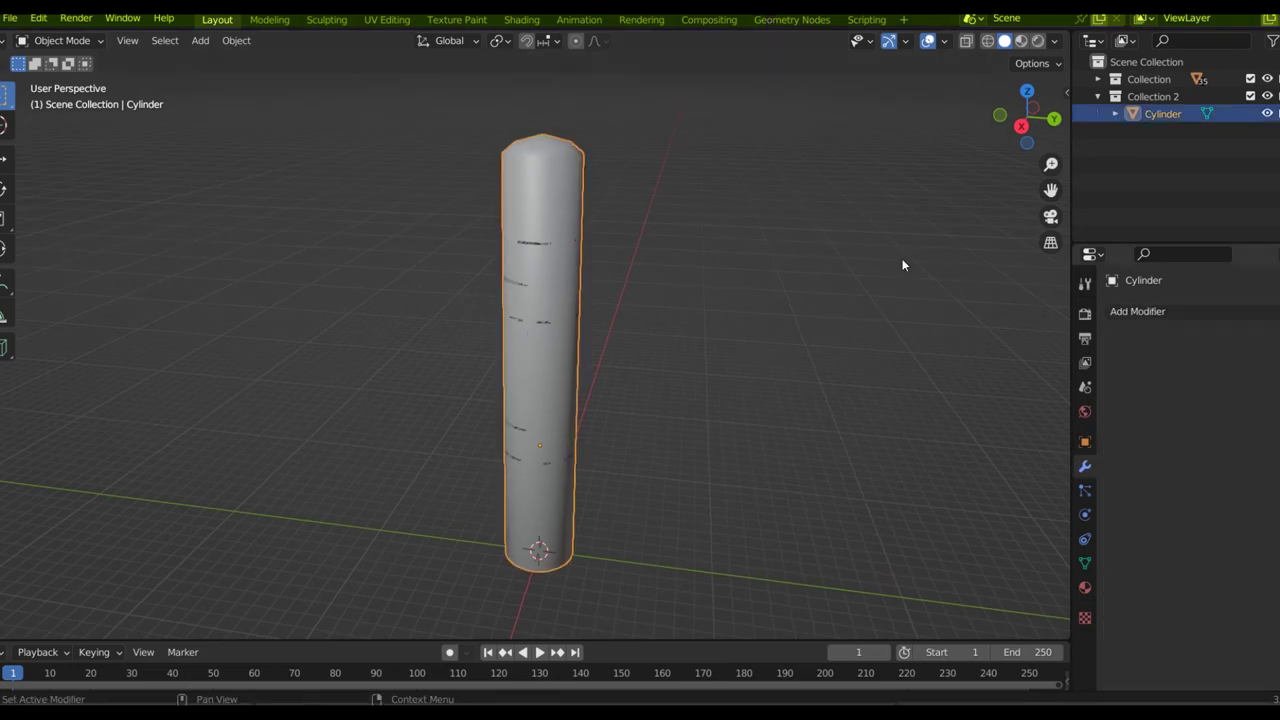
{"action": "left_click", "coordinate": [1156, 311]}
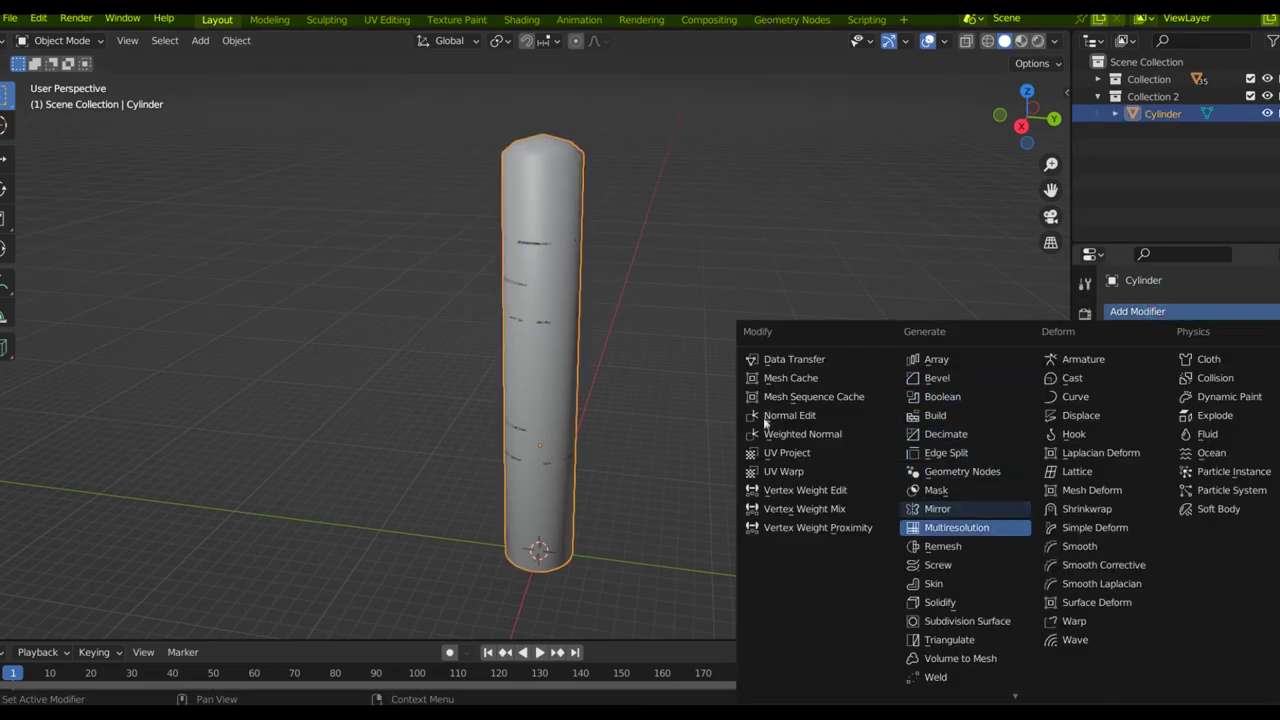
{"action": "key", "text": "Down"}
{"action": "key", "text": "Down"}
{"action": "key", "text": "Down"}
{"action": "key", "text": "Return"}
Step: Set the Solidify modifier's offset to 1 and its thickness to 0.03 m
{"action": "middle_click_drag", "start_coordinate": [644, 412], "coordinate": [667, 381]}
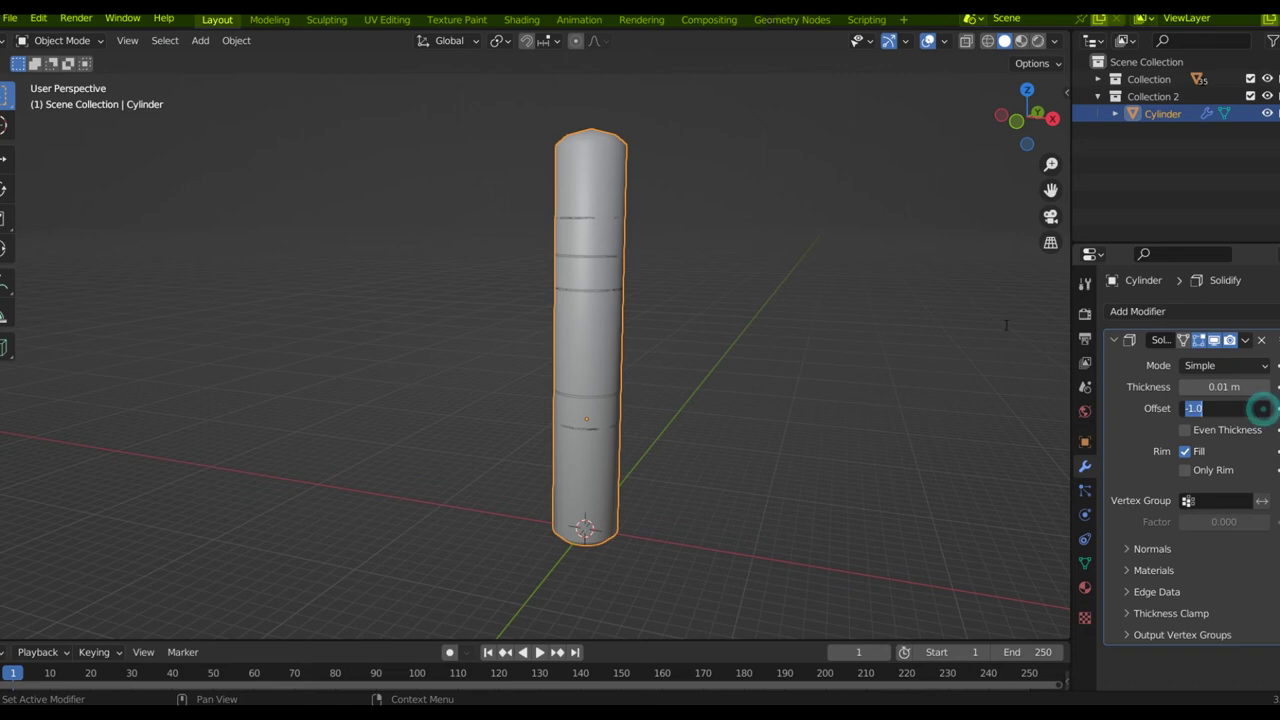
{"action": "left_click", "coordinate": [1254, 408]}
{"action": "key", "text": "Return"}
{"action": "left_click", "coordinate": [1264, 387]}
{"action": "middle_click_drag", "start_coordinate": [604, 378], "coordinate": [631, 374]}
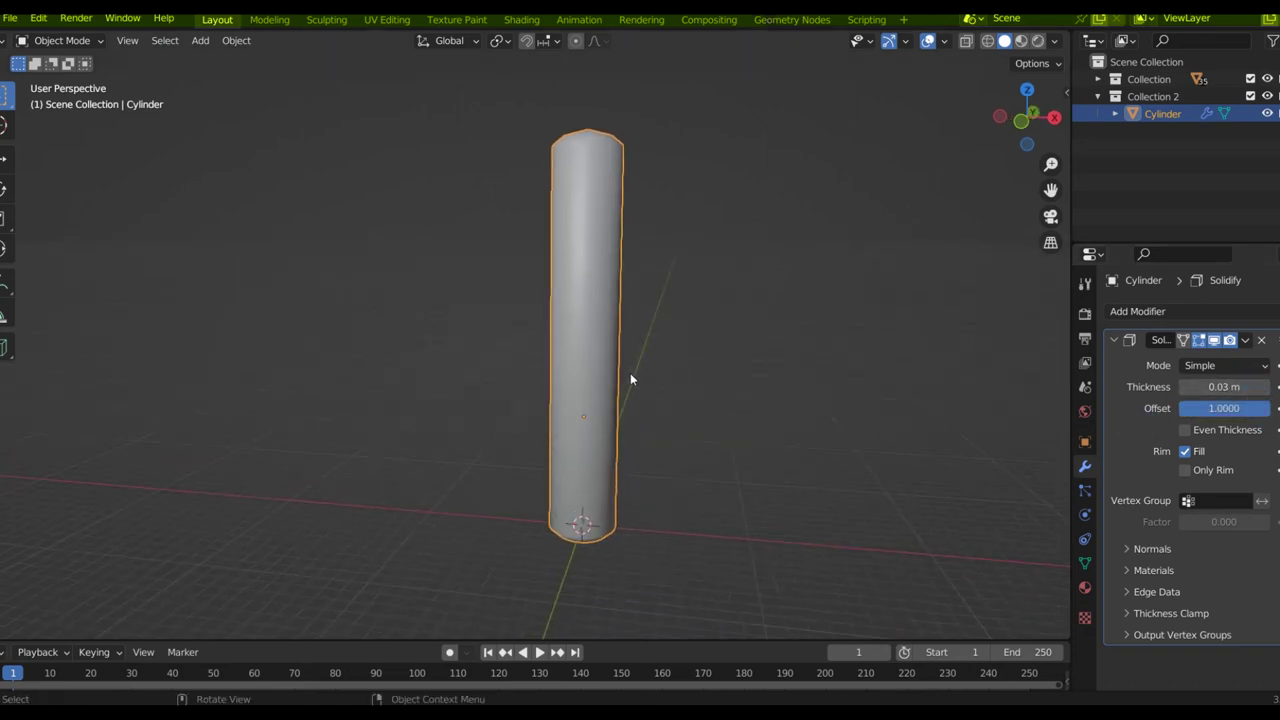
Step: Switch to the right orthographic view and enter Edit Mode on the shell, with its top cap in view
{"action": "key", "text": "KP_3"}
{"action": "scroll", "coordinate": [537, 370], "scroll_direction": "up", "scroll_amount": 3}
{"action": "scroll", "coordinate": [537, 370], "scroll_direction": "down", "scroll_amount": 3}
{"action": "scroll", "coordinate": [537, 372], "scroll_direction": "up", "scroll_amount": 1}
{"action": "key", "text": "alt+a"}
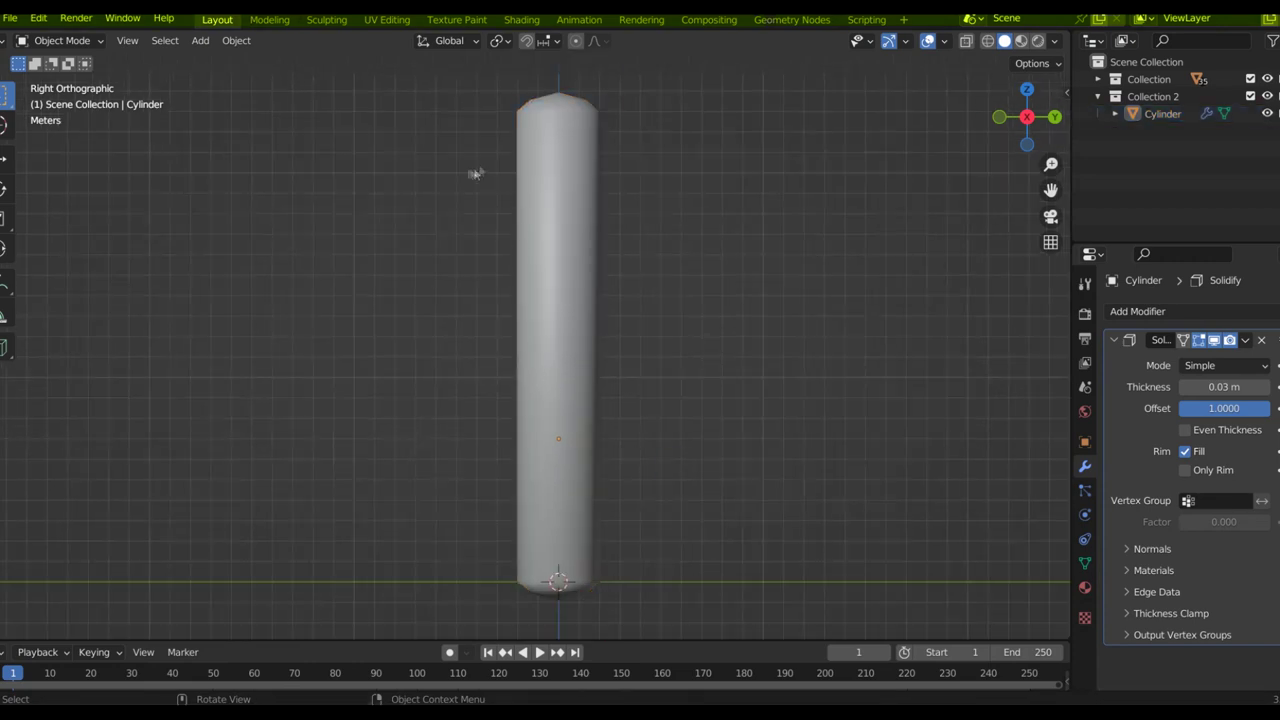
{"action": "middle_click_drag", "start_coordinate": [496, 185], "coordinate": [458, 280], "text": "shift"}
{"action": "left_click", "coordinate": [548, 240]}
{"action": "key", "text": "Tab"}
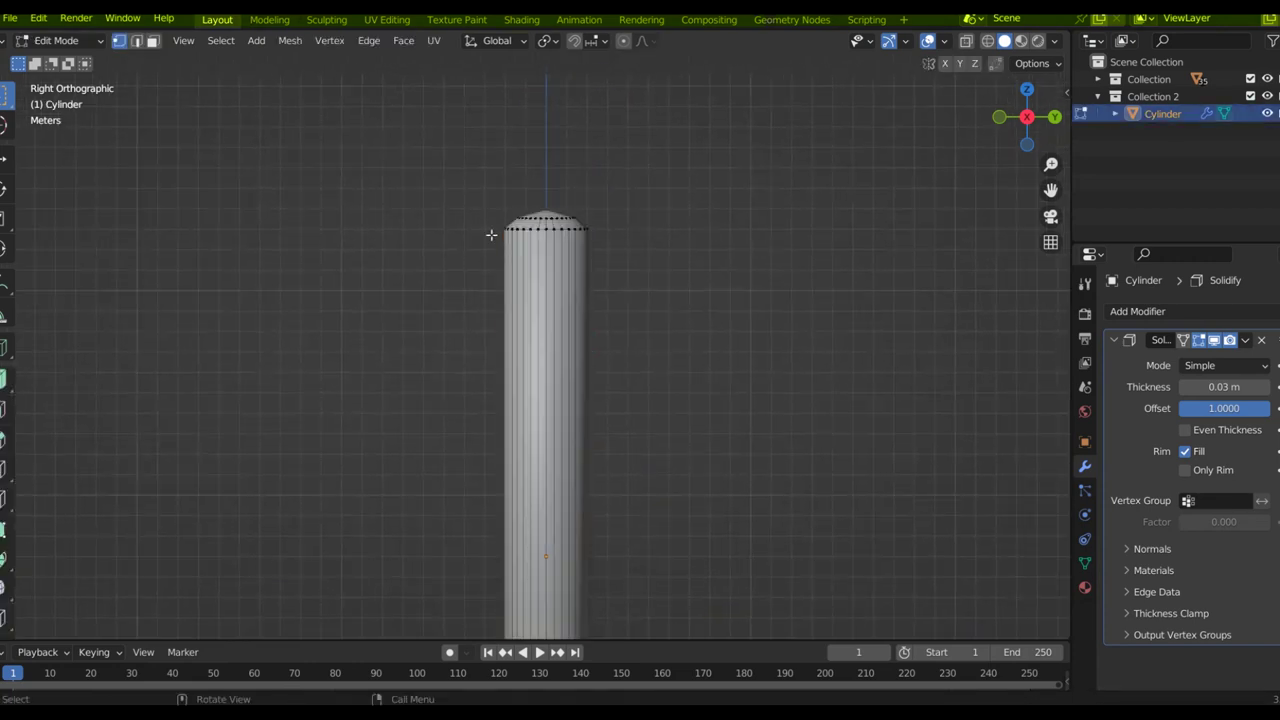
Step: Add an edge loop around the top cap midway between its shoulder and the tapered loop
{"action": "scroll", "coordinate": [555, 230], "scroll_direction": "up", "scroll_amount": 5}
{"action": "scroll", "coordinate": [558, 220], "scroll_direction": "down", "scroll_amount": 2}
{"action": "middle_click_drag", "start_coordinate": [558, 221], "coordinate": [481, 257], "text": "shift"}
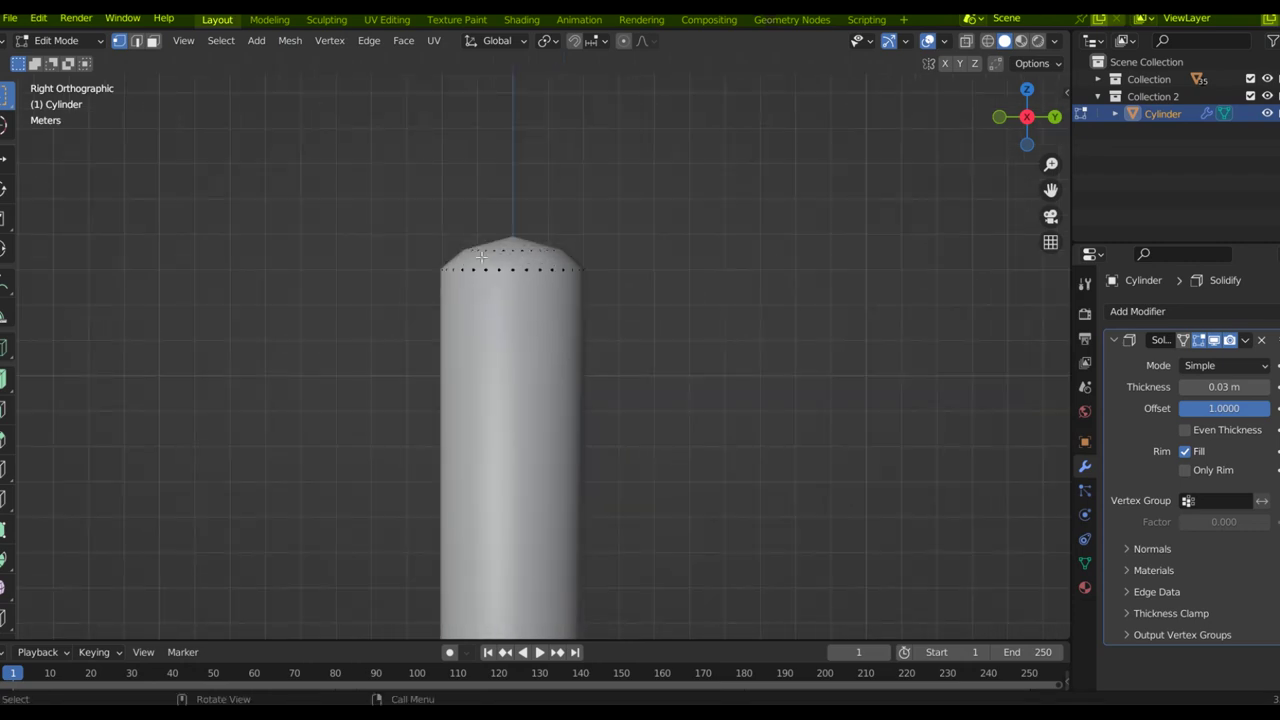
{"action": "key", "text": "ctrl+r"}
{"action": "left_click", "coordinate": [443, 207]}
{"action": "left_click", "coordinate": [443, 207]}
{"action": "scroll", "coordinate": [433, 198], "scroll_direction": "up", "scroll_amount": 3}
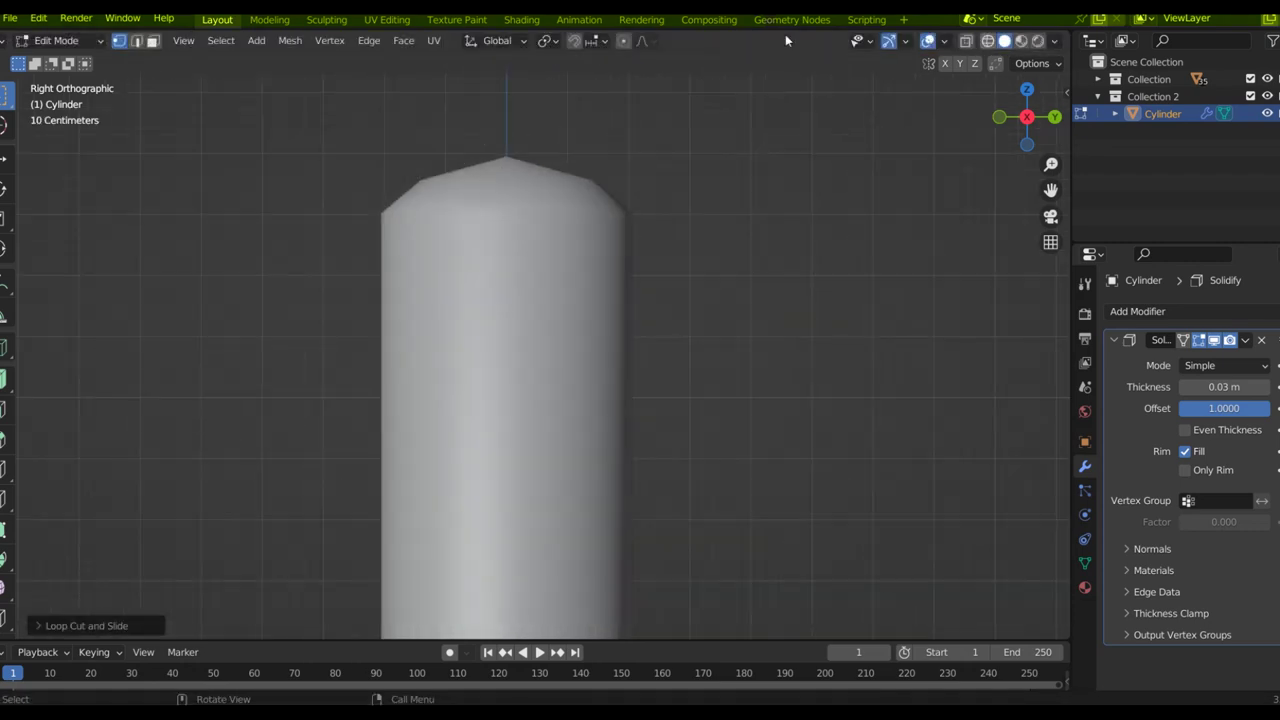
Step: In wireframe, scale the top cap's new loop to about 1.09 and return to solid shading
{"action": "left_click", "coordinate": [988, 40]}
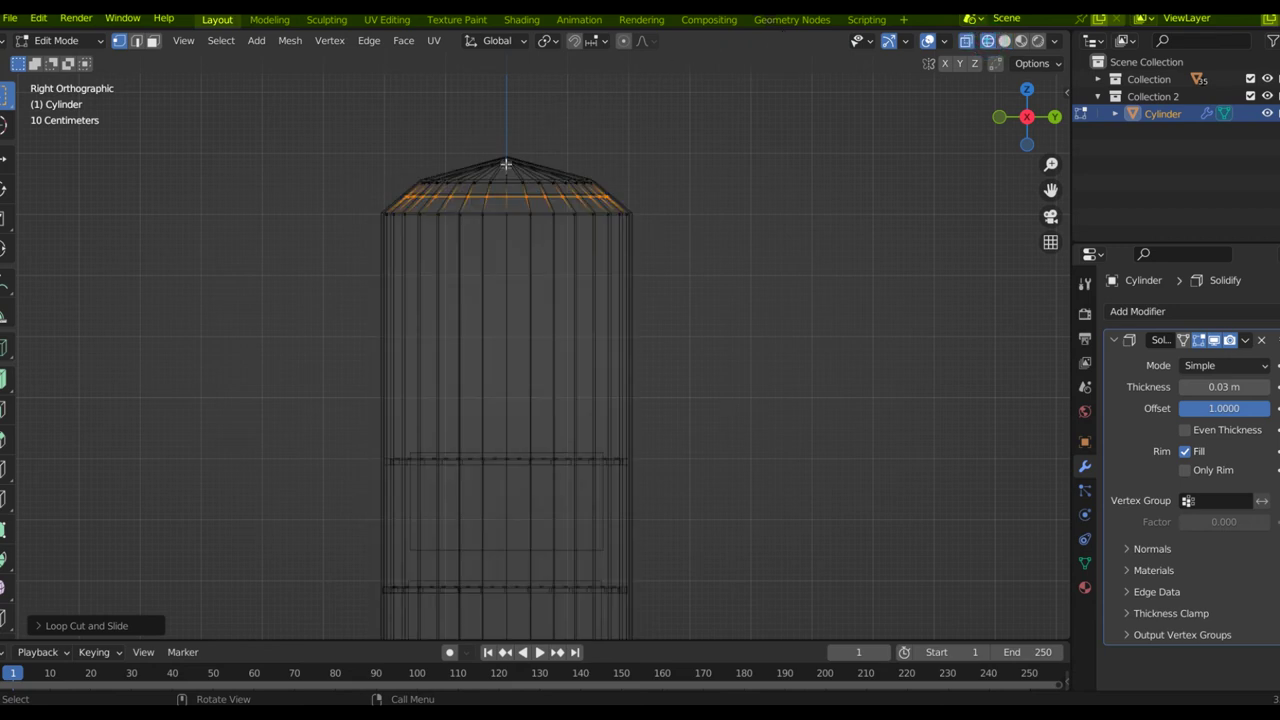
{"action": "key", "text": "s"}
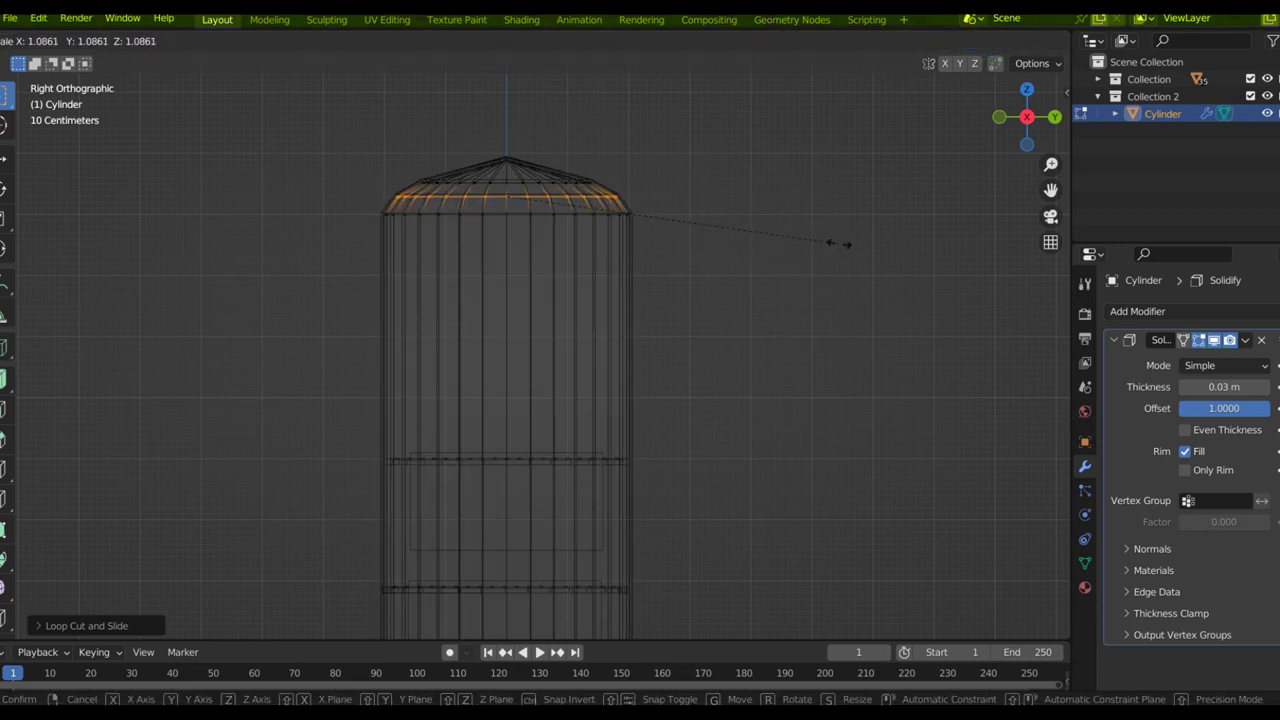
{"action": "left_click", "coordinate": [838, 244]}
{"action": "scroll", "coordinate": [531, 197], "scroll_direction": "up", "scroll_amount": 1}
{"action": "left_click", "coordinate": [1004, 40]}
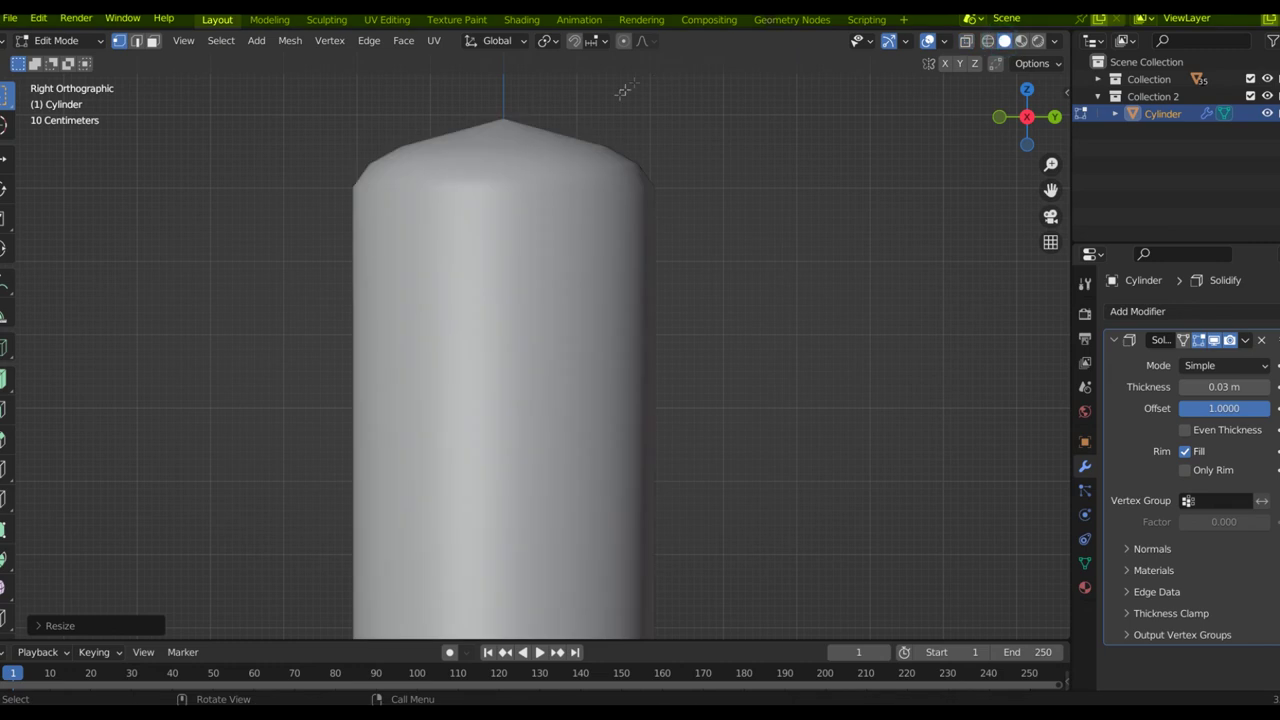
Step: Add an edge loop between the widened loop and the tapered loop of the top cap and scale it to about 1.04
{"action": "key", "text": "ctrl+r"}
{"action": "left_click", "coordinate": [626, 157]}
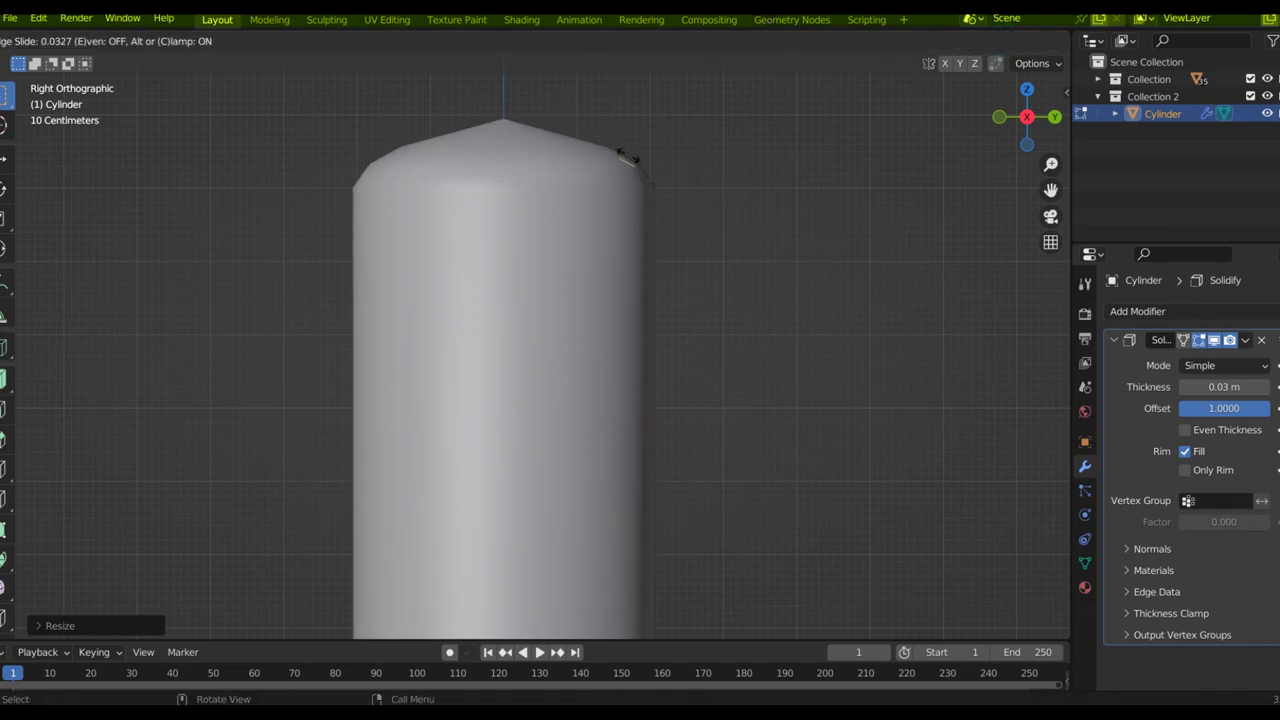
{"action": "left_click", "coordinate": [627, 154]}
{"action": "key", "text": "shift+z"}
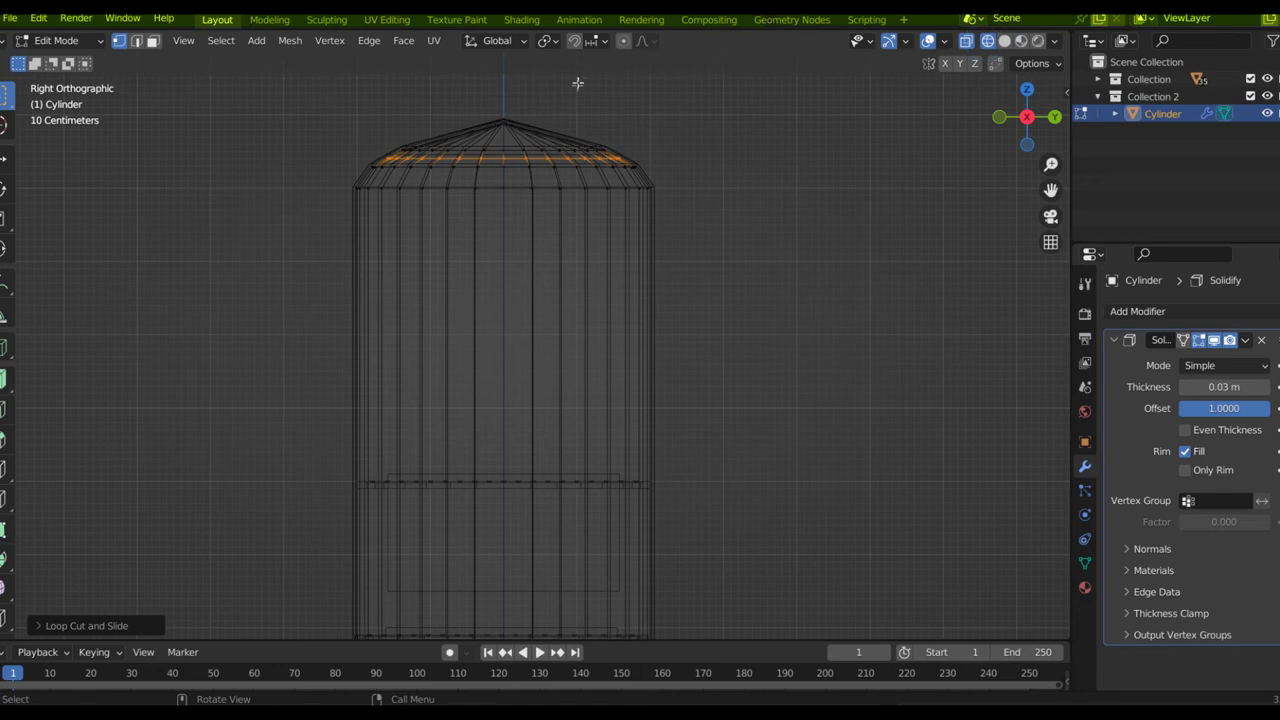
{"action": "key", "text": "s"}
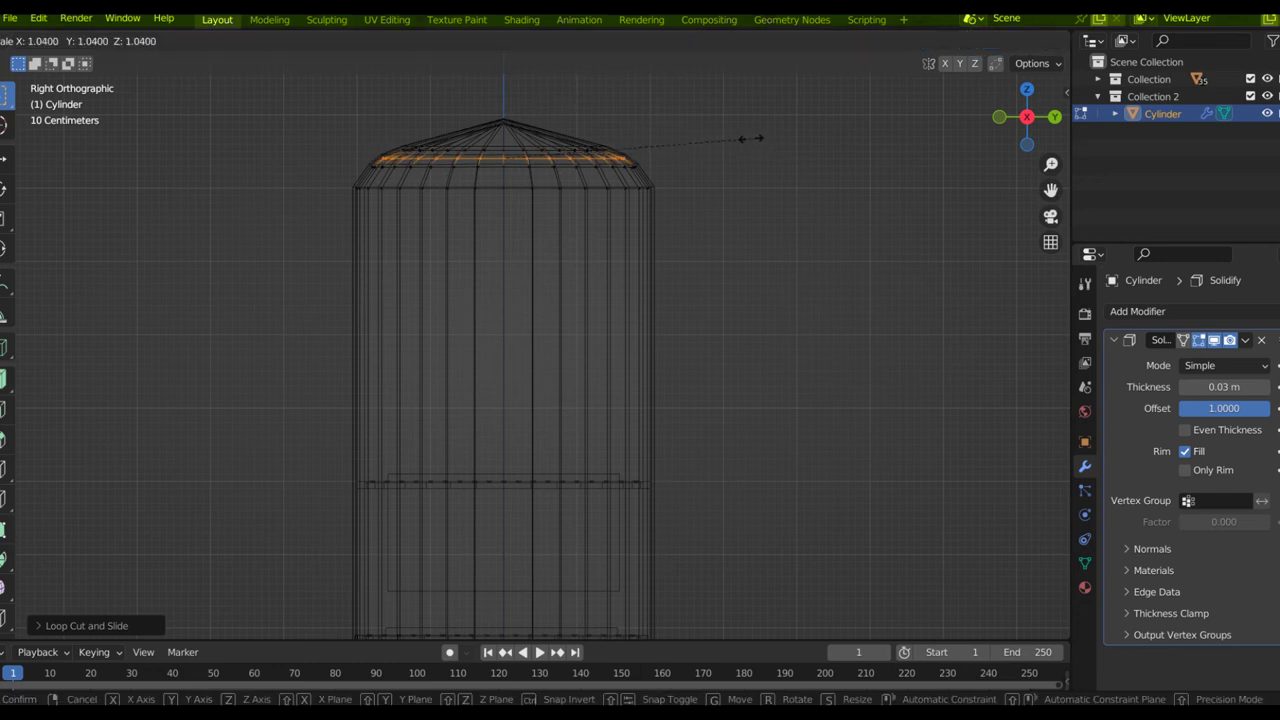
{"action": "left_click", "coordinate": [749, 142]}
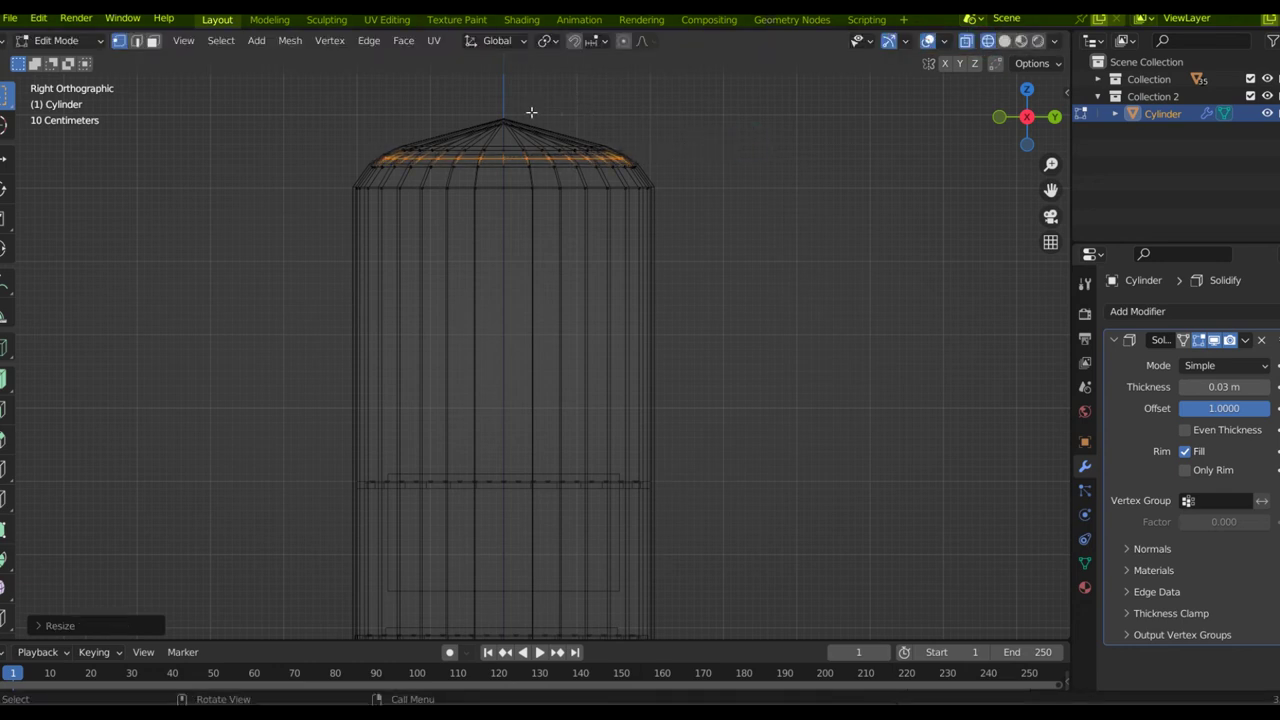
Step: Add an edge loop between the top cap's apex and the tapered loop and scale it outward to round the dome
{"action": "left_click", "coordinate": [527, 108]}
{"action": "key", "text": "ctrl+r"}
{"action": "left_click", "coordinate": [578, 138]}
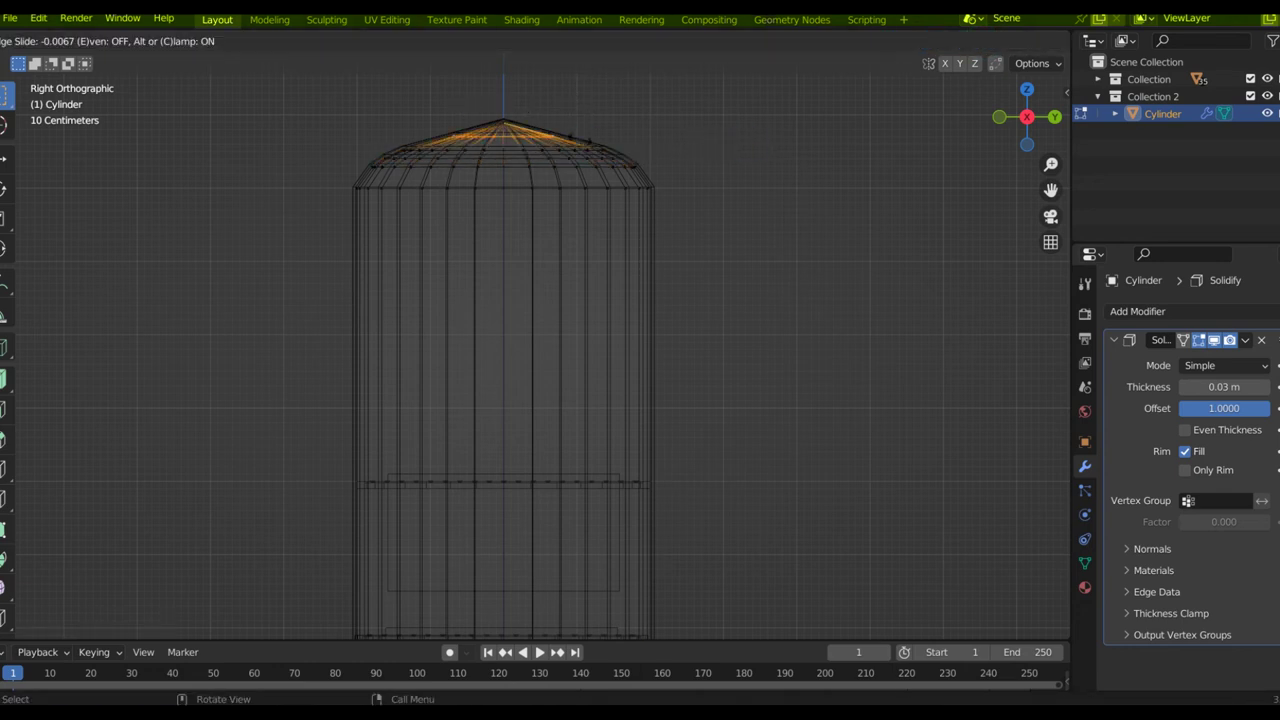
{"action": "left_click", "coordinate": [459, 107]}
{"action": "key", "text": "s"}
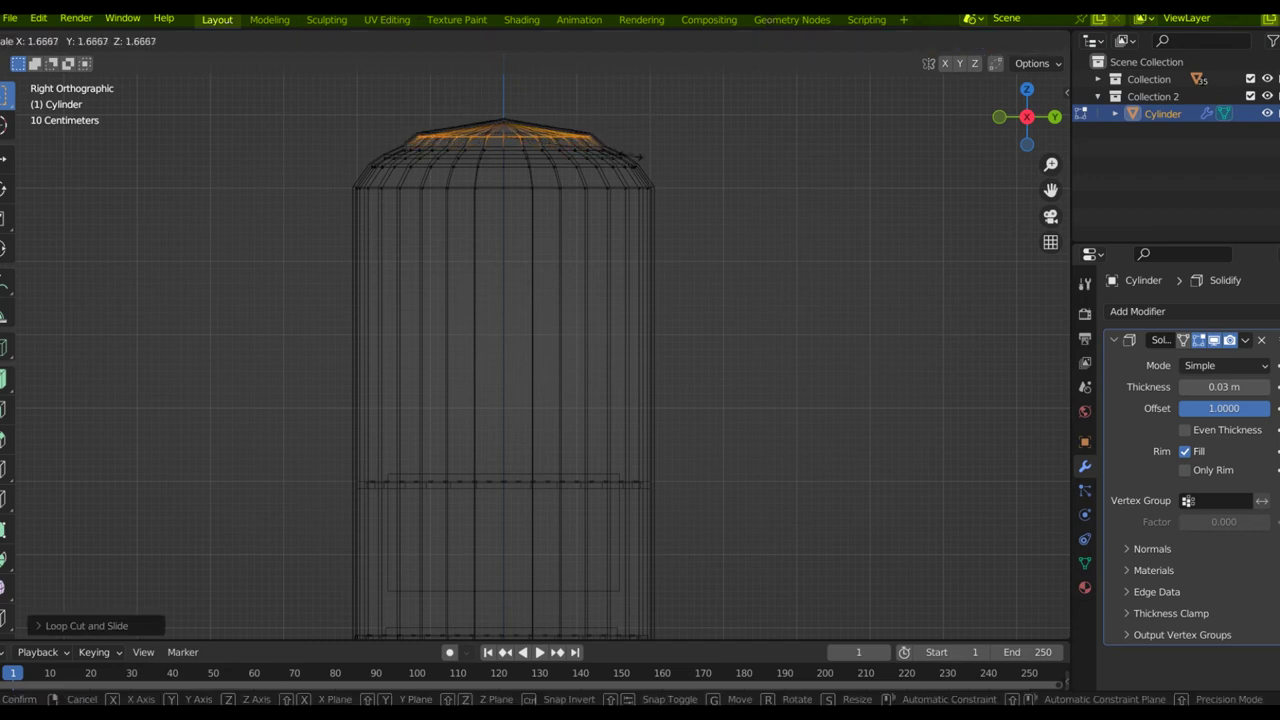
{"action": "left_click", "coordinate": [598, 154]}
Step: Add an edge loop in the top cap's lowest band, just above the shoulder, and scale it to about 1.01
{"action": "scroll", "coordinate": [506, 110], "scroll_direction": "up", "scroll_amount": 2}
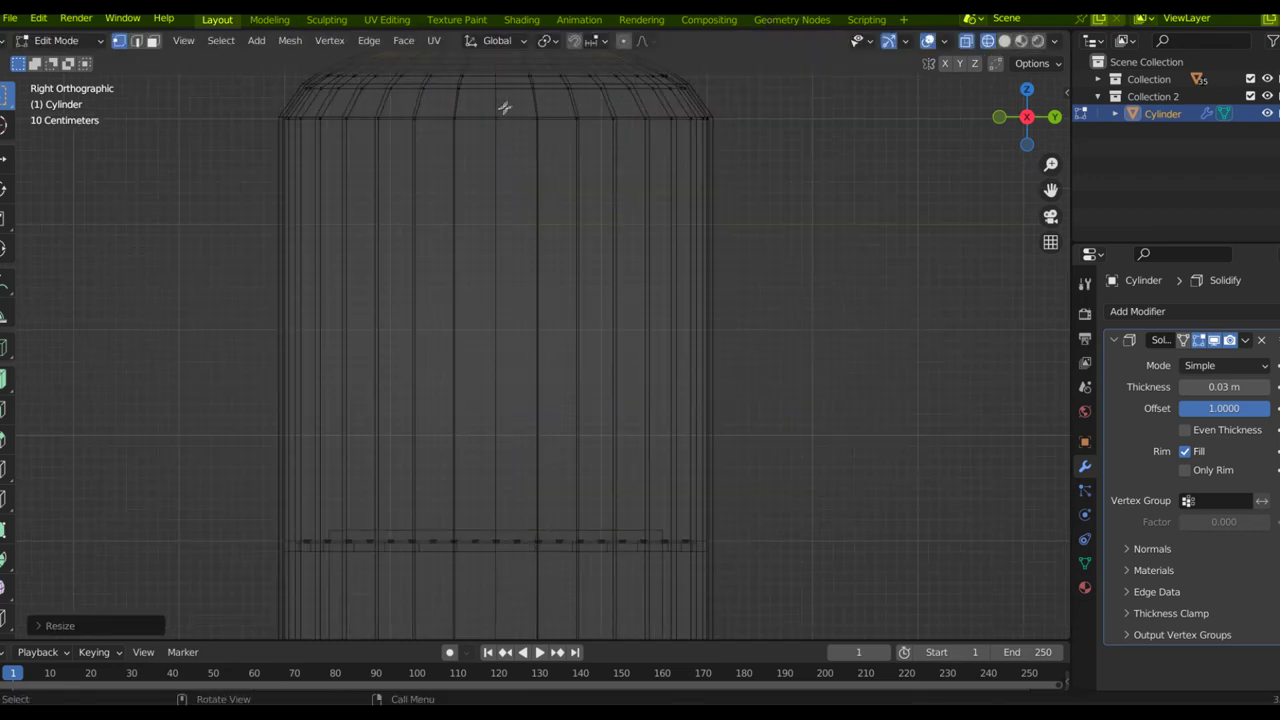
{"action": "middle_click_drag", "start_coordinate": [522, 121], "coordinate": [497, 252], "text": "shift"}
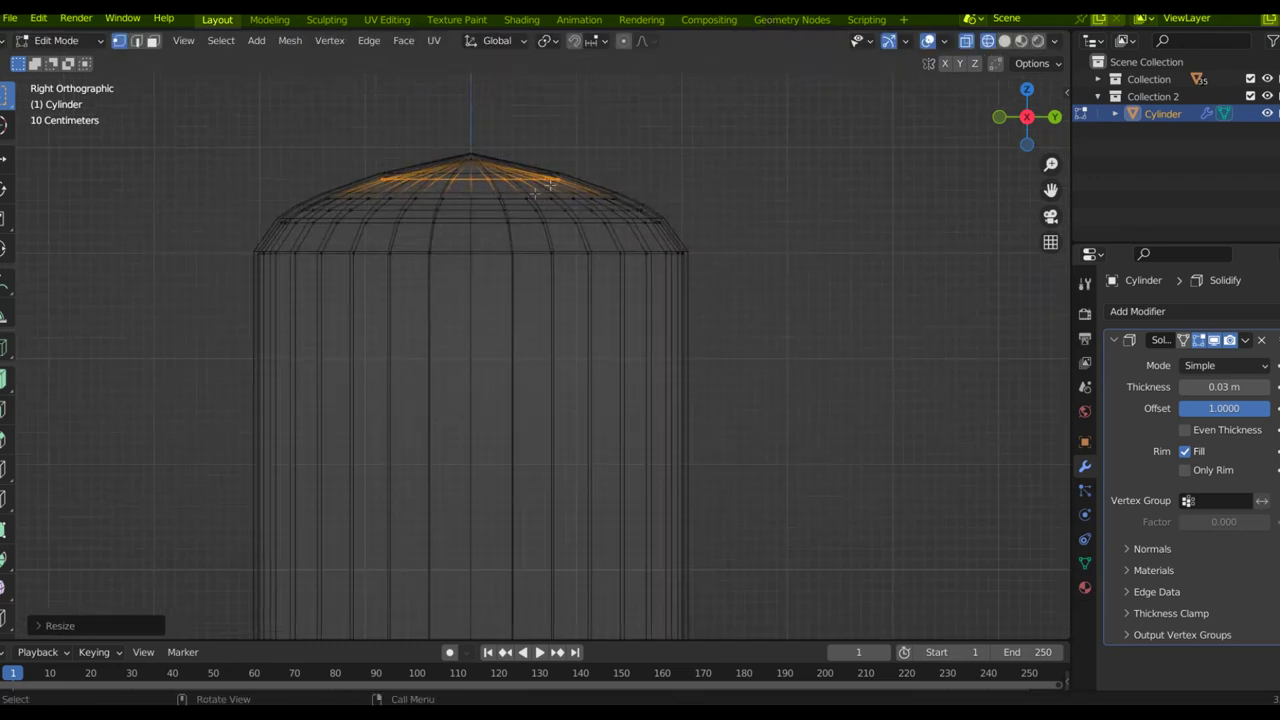
{"action": "left_click", "coordinate": [714, 214]}
{"action": "key", "text": "ctrl+r"}
{"action": "left_click", "coordinate": [534, 190]}
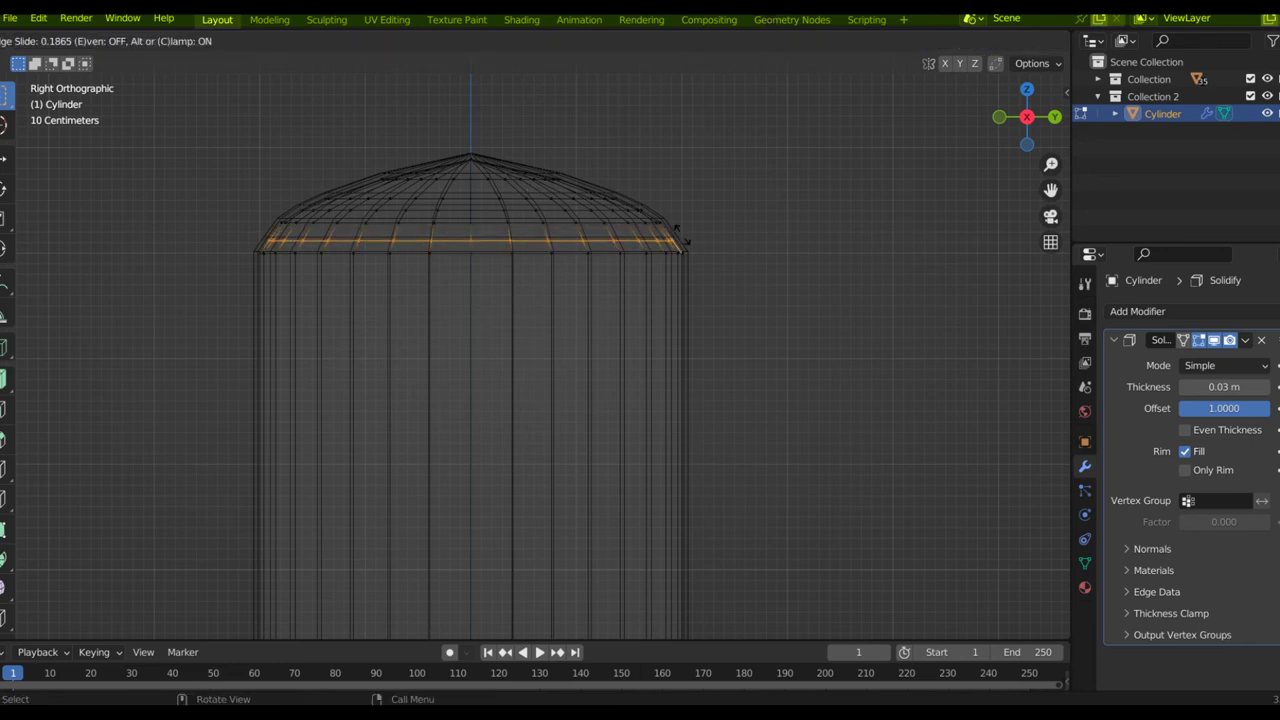
{"action": "left_click", "coordinate": [536, 179]}
{"action": "key", "text": "s"}
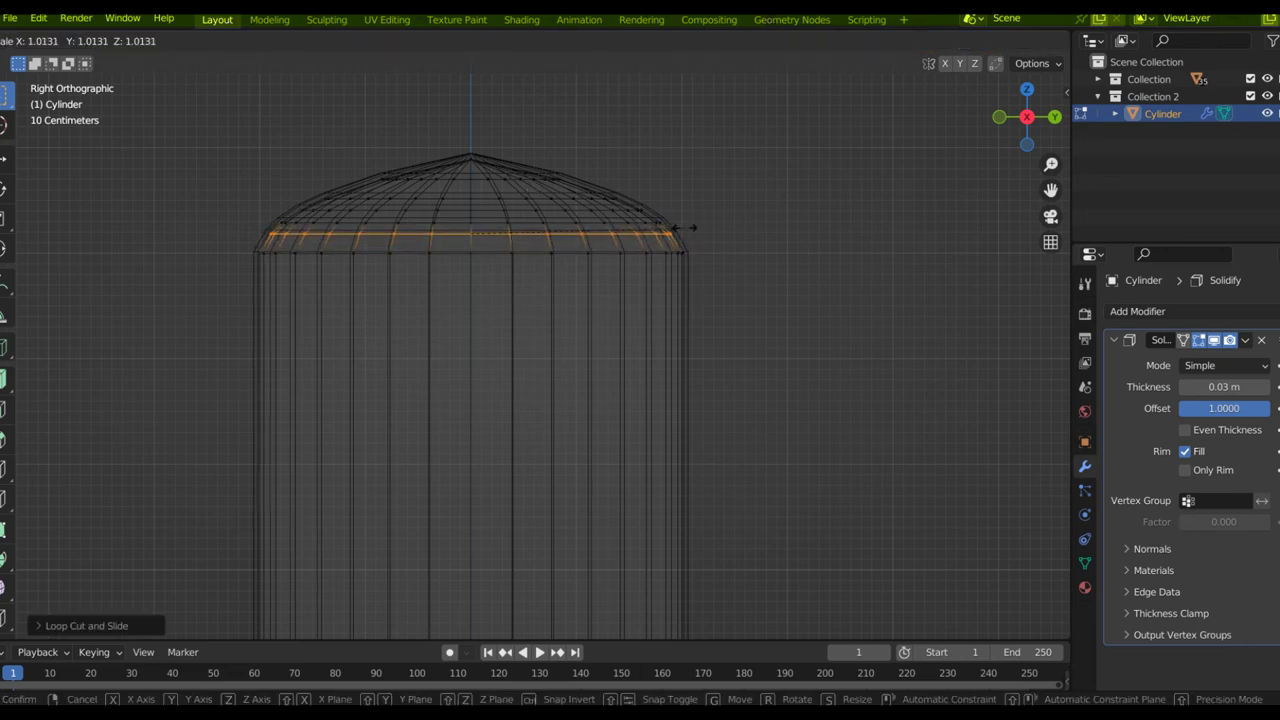
{"action": "left_click", "coordinate": [684, 228]}
Step: Check the dome in solid shading, select the top cap's apex in wireframe and lower it slightly along Z
{"action": "left_click", "coordinate": [493, 127]}
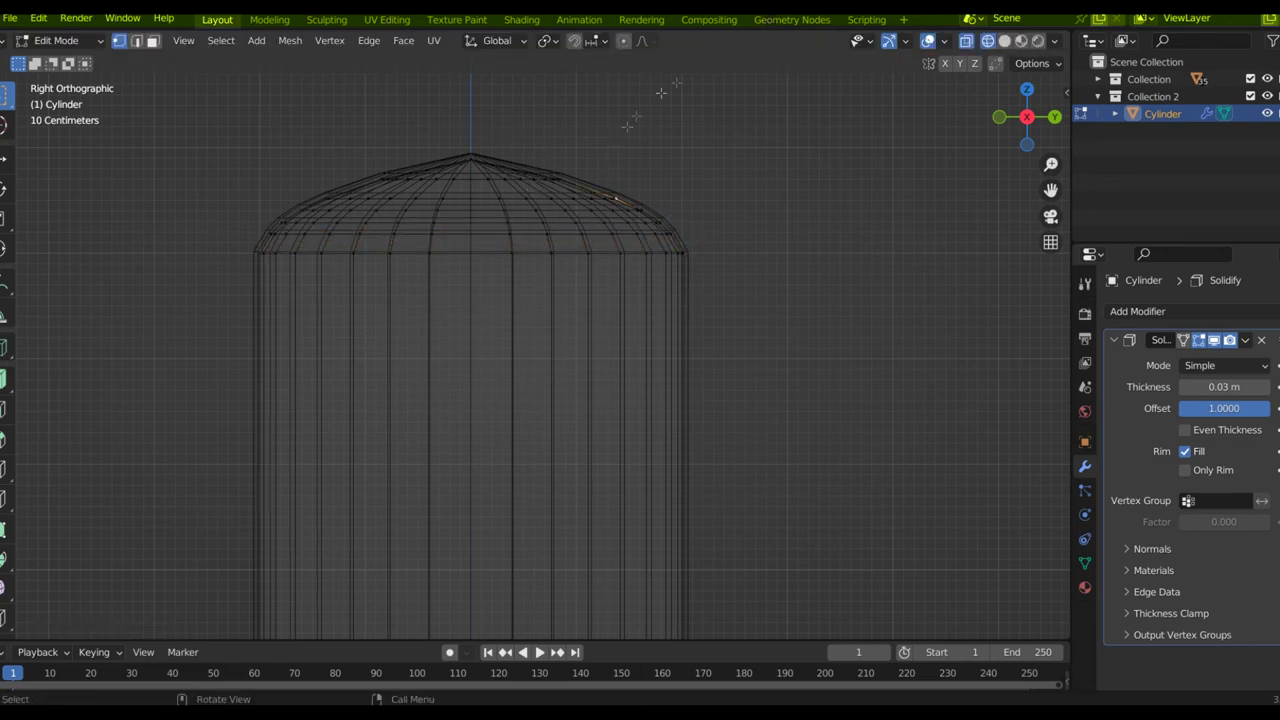
{"action": "key", "text": "shift+z"}
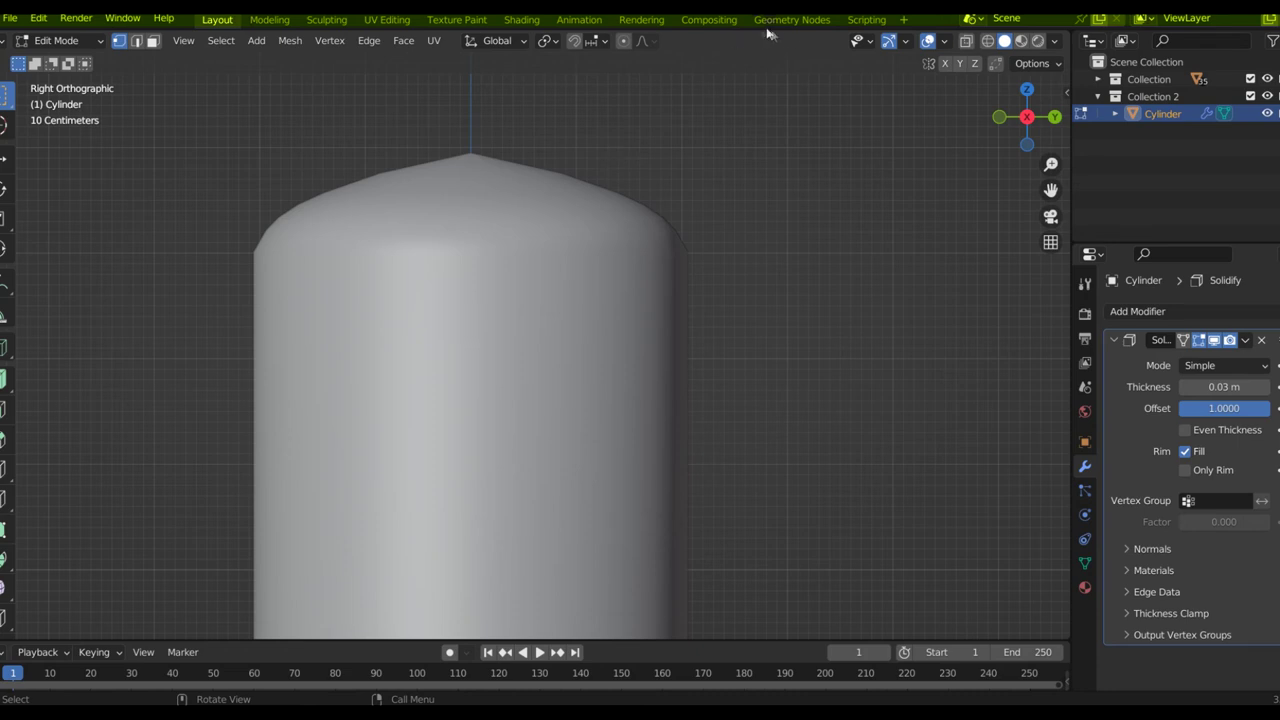
{"action": "key", "text": "shift+z"}
{"action": "left_click_drag", "start_coordinate": [513, 143], "coordinate": [452, 141]}
{"action": "left_click_drag", "start_coordinate": [534, 163], "coordinate": [430, 144]}
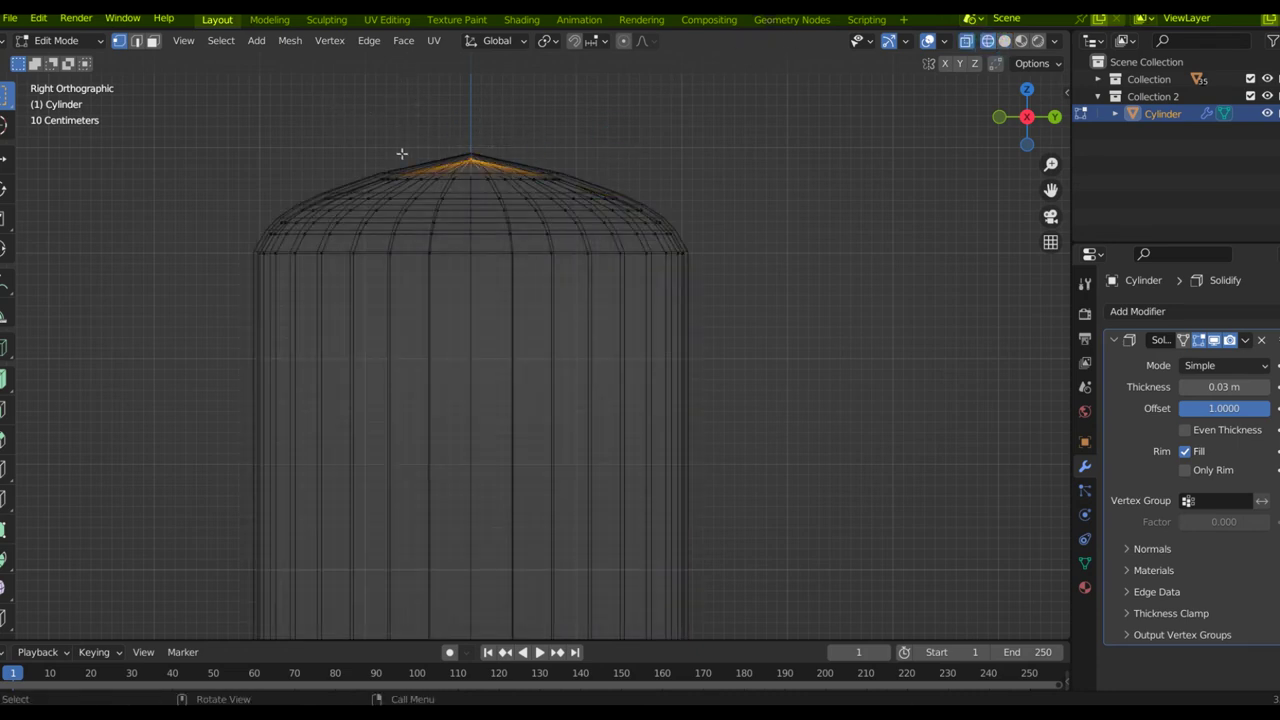
{"action": "key", "text": "g"}
{"action": "key", "text": "z"}
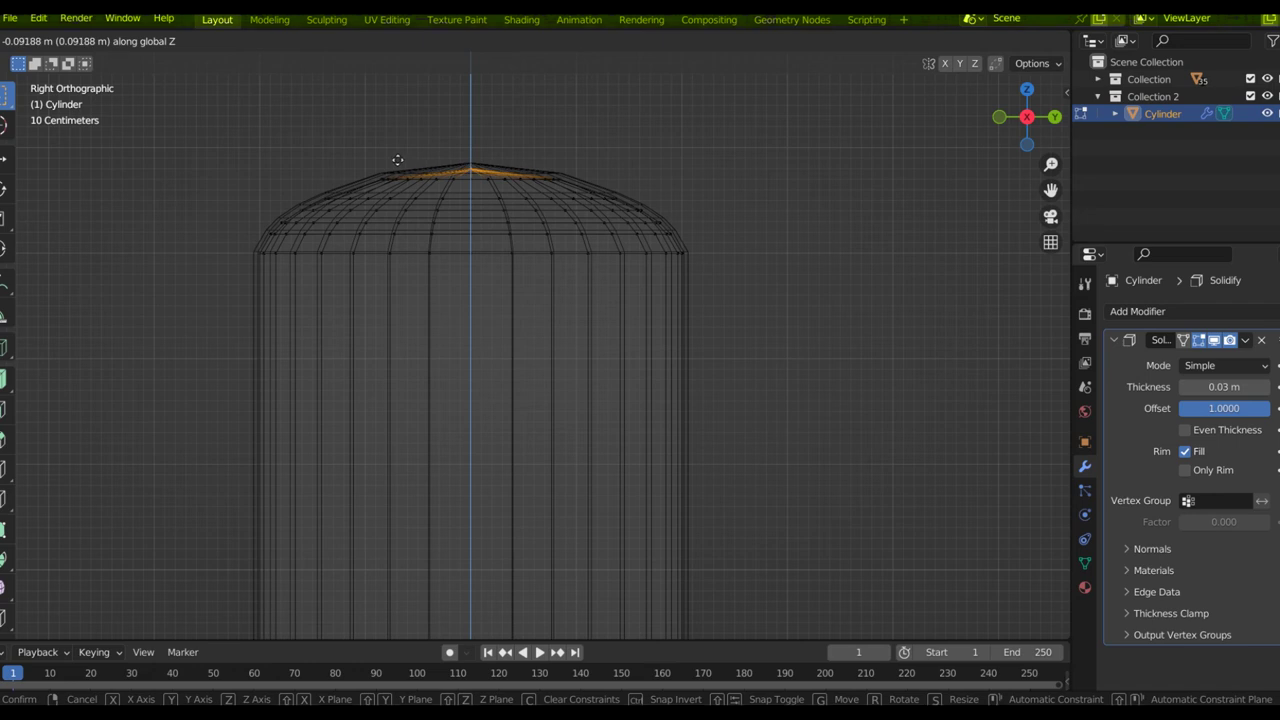
{"action": "left_click", "coordinate": [676, 174]}
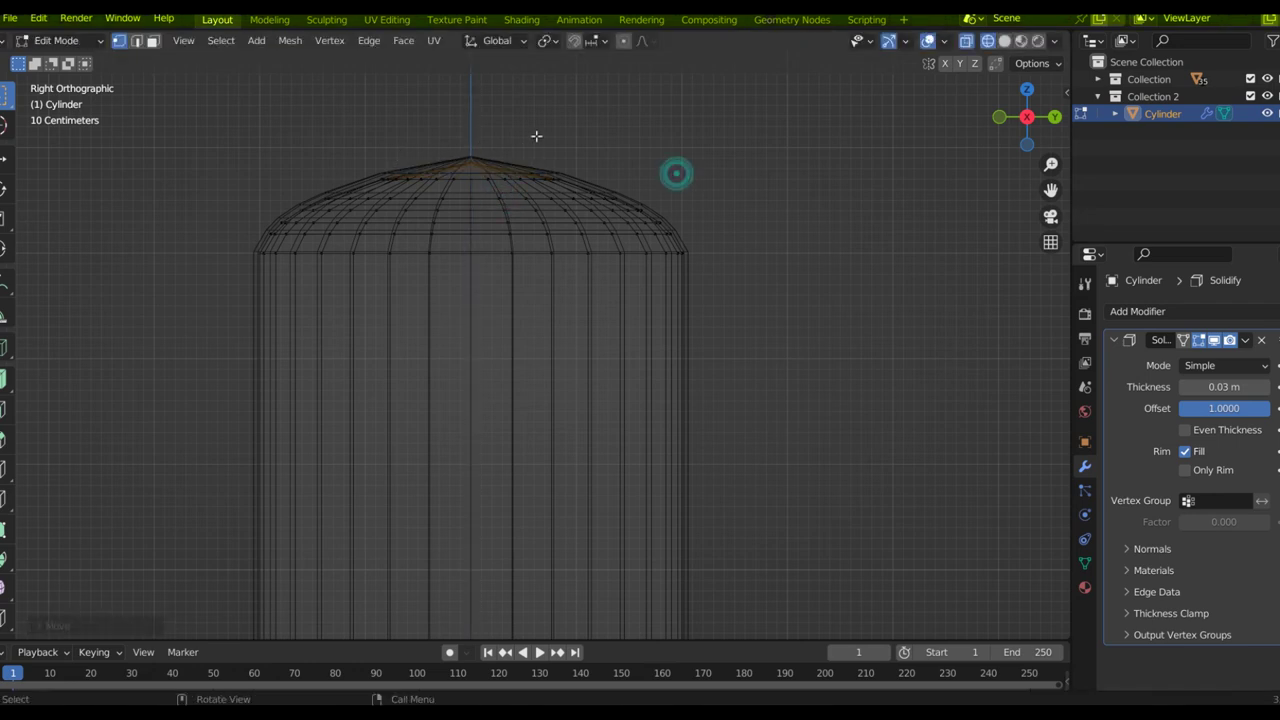
{"action": "key", "text": "shift+z"}
{"action": "key", "text": "shift+z"}
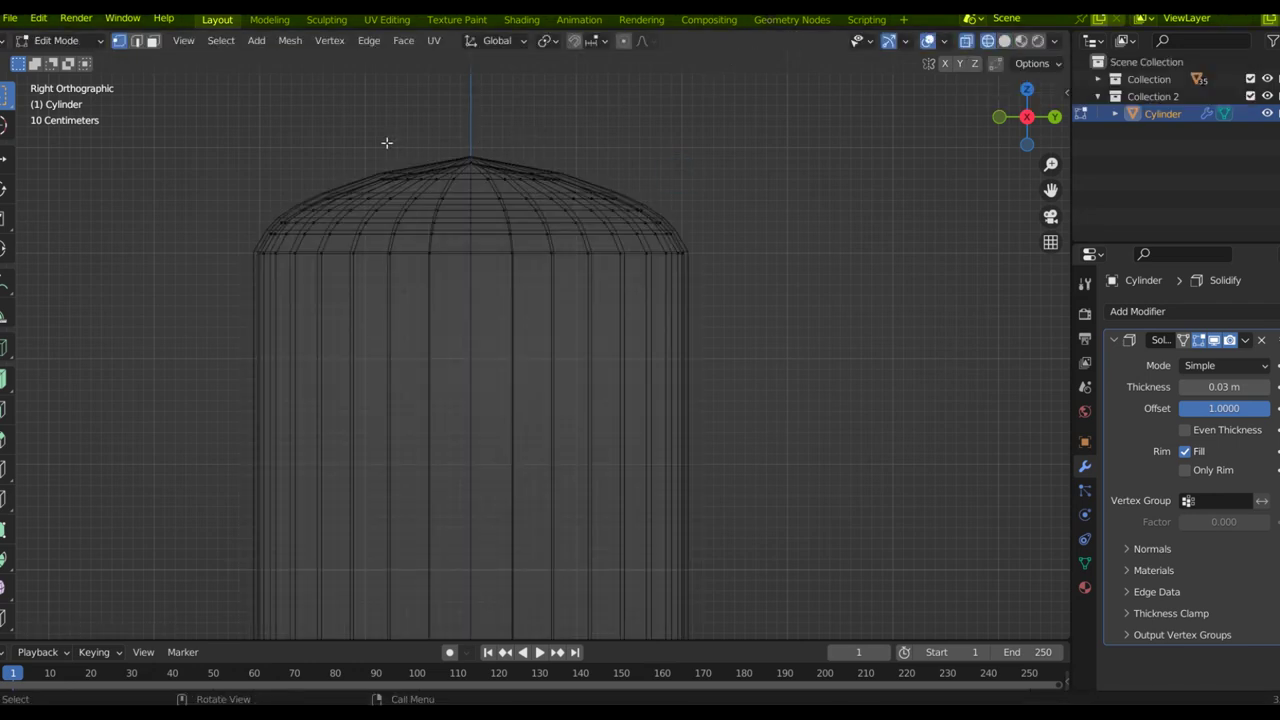
Step: Lower the top cap's apex a little further along Z and check the dome in solid shading
{"action": "key", "text": "g"}
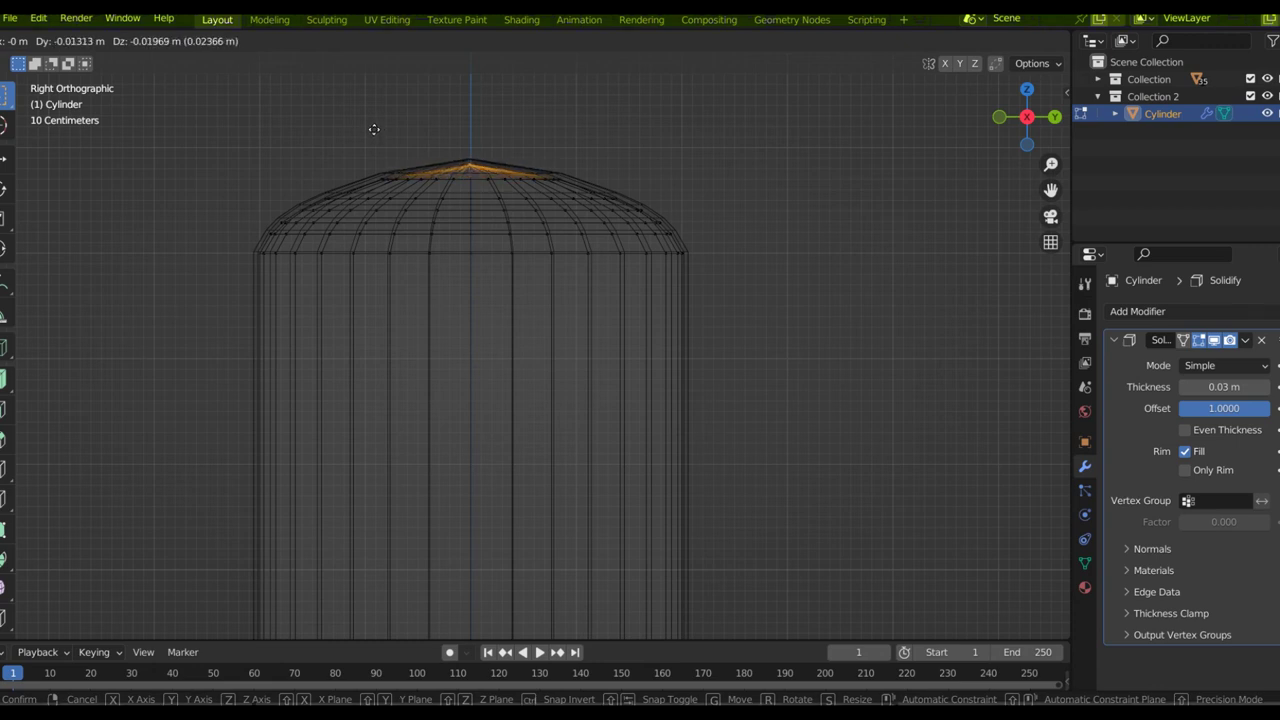
{"action": "key", "text": "z"}
{"action": "left_click", "coordinate": [375, 131]}
{"action": "left_click", "coordinate": [737, 81]}
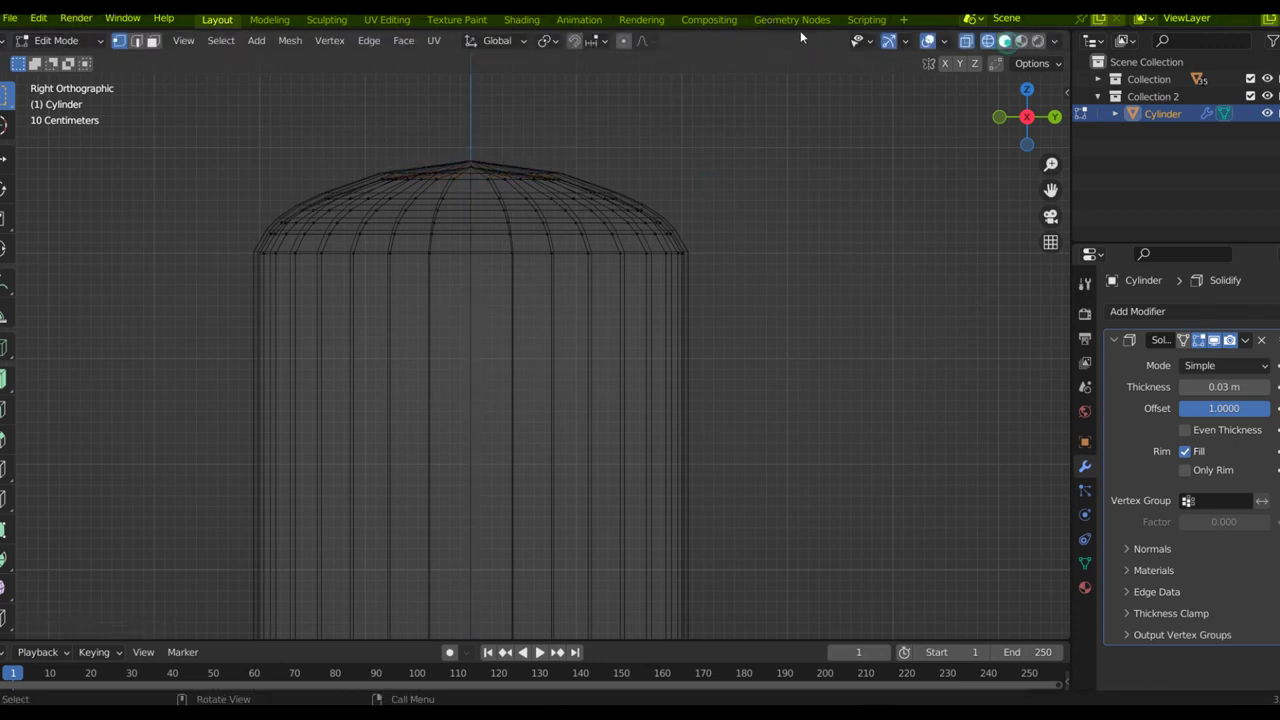
{"action": "left_click", "coordinate": [1004, 41]}
Step: Select the loop directly below the top cap's apex in wireframe and scale it inward
{"action": "left_click", "coordinate": [987, 41]}
{"action": "left_click_drag", "start_coordinate": [598, 182], "coordinate": [366, 166]}
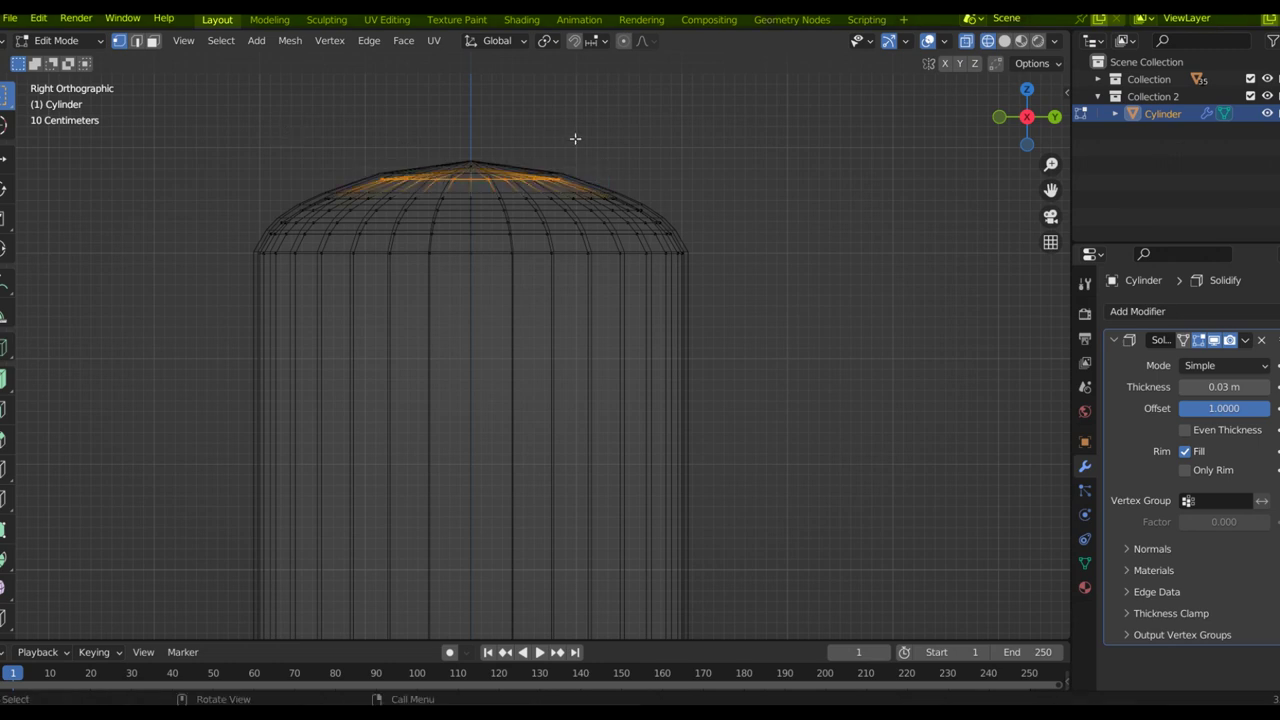
{"action": "key", "text": "s"}
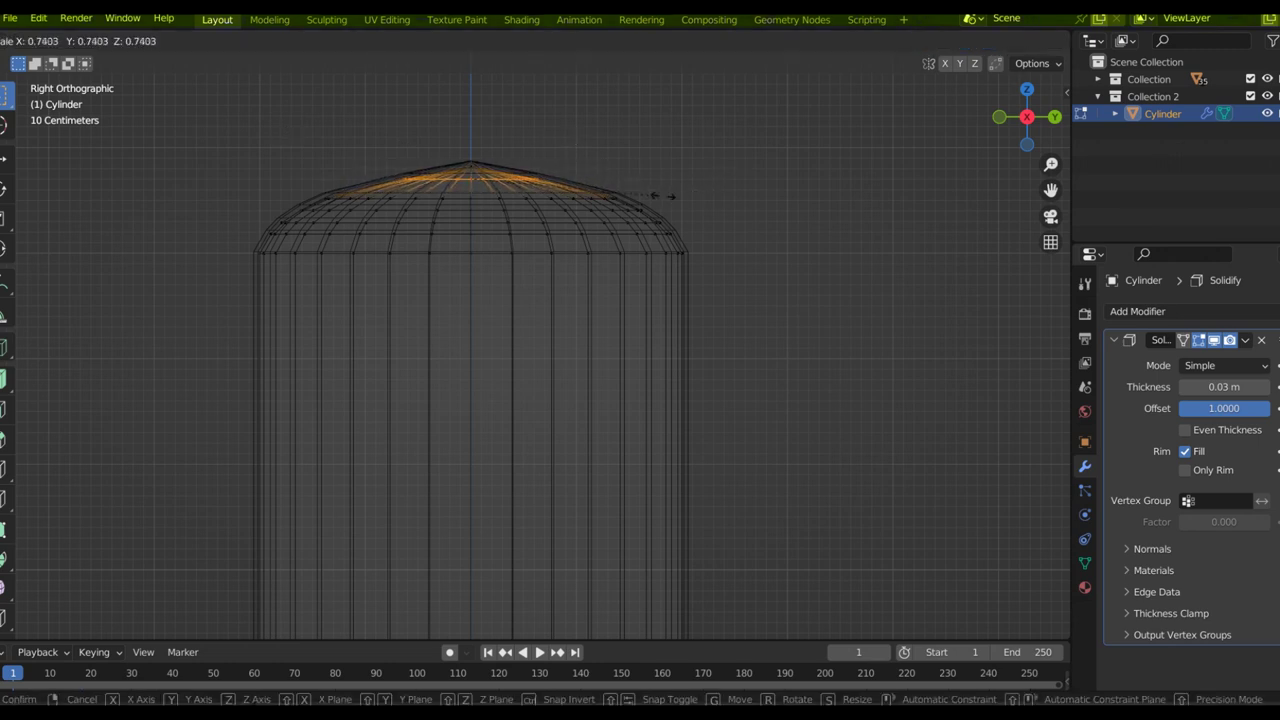
{"action": "left_click", "coordinate": [540, 159]}
{"action": "left_click", "coordinate": [655, 125]}
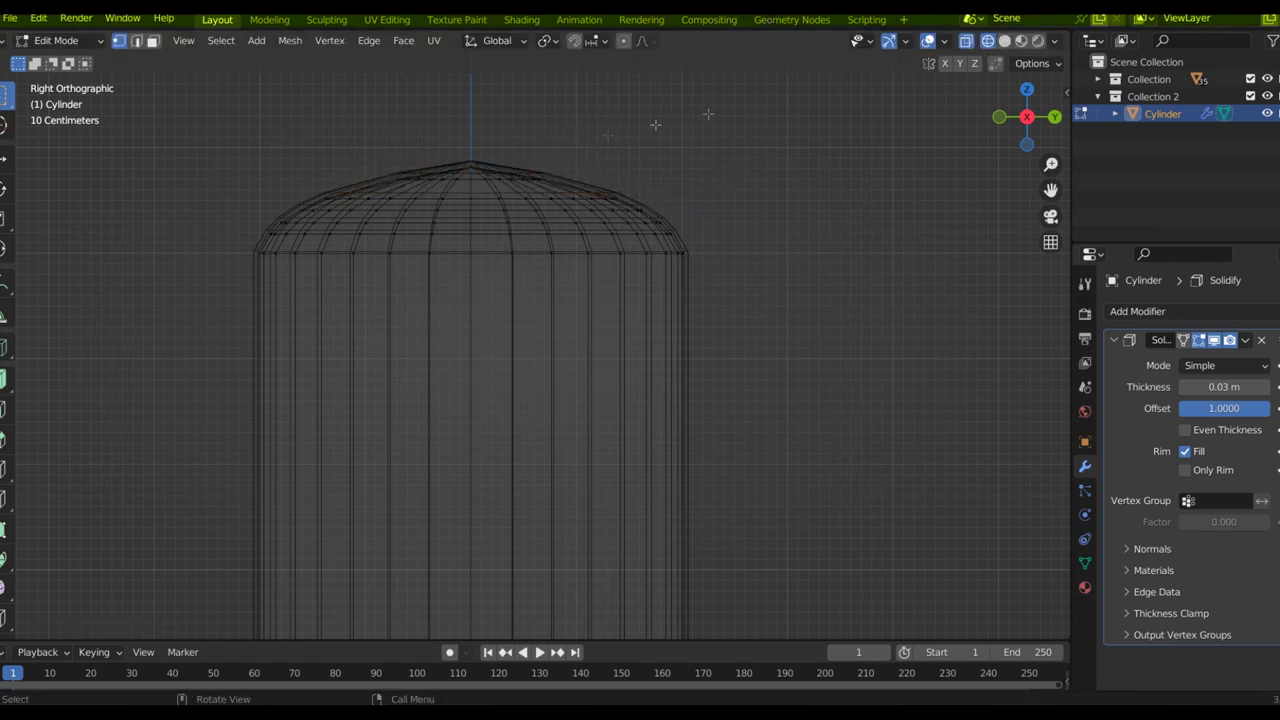
Step: Inspect the top dome's curvature in solid shading and return to the right orthographic wireframe view
{"action": "left_click", "coordinate": [1004, 40]}
{"action": "mouse_move", "coordinate": [611, 129]}
{"action": "middle_mouse_down"}
{"action": "mouse_move", "coordinate": [643, 178]}
{"action": "mouse_move", "coordinate": [626, 213]}
{"action": "mouse_move", "coordinate": [637, 221]}
{"action": "mouse_move", "coordinate": [611, 194]}
{"action": "mouse_move", "coordinate": [623, 194]}
{"action": "middle_mouse_up"}
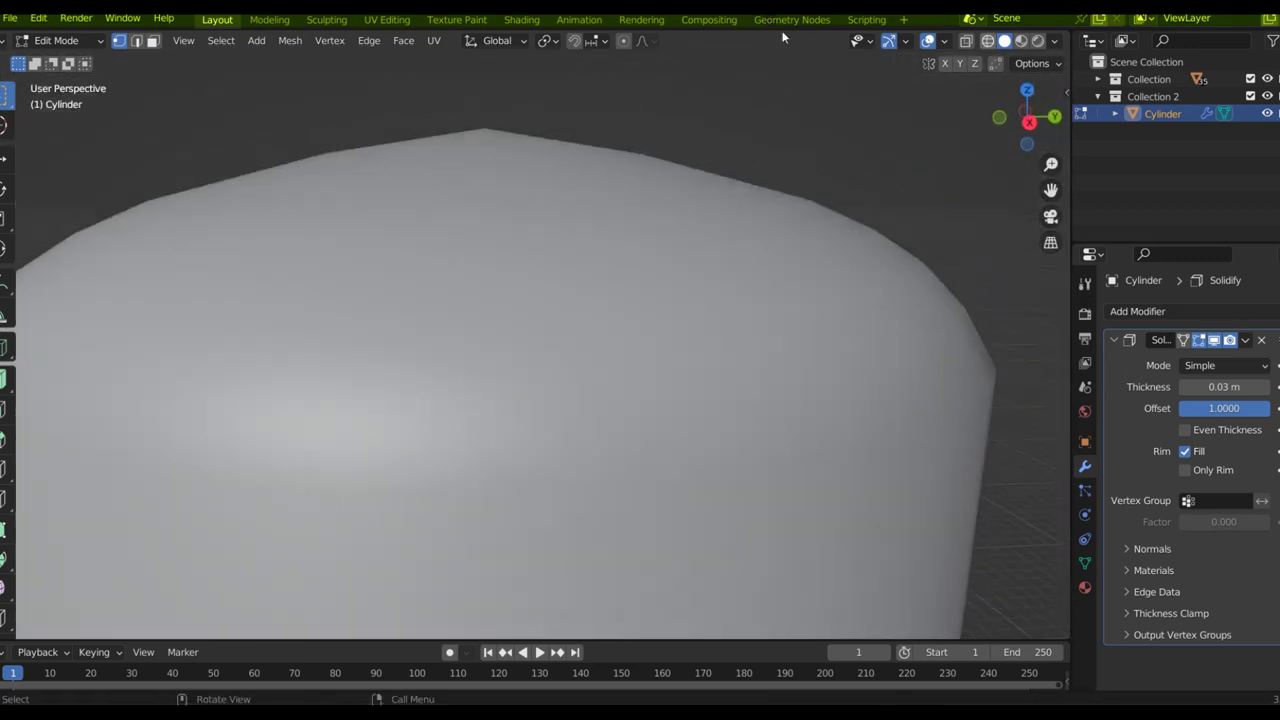
{"action": "key", "text": "shift+z"}
{"action": "scroll", "coordinate": [575, 168], "scroll_direction": "down", "scroll_amount": 3}
{"action": "key", "text": "KP_3"}
{"action": "scroll", "coordinate": [586, 246], "scroll_direction": "up", "scroll_amount": 5}
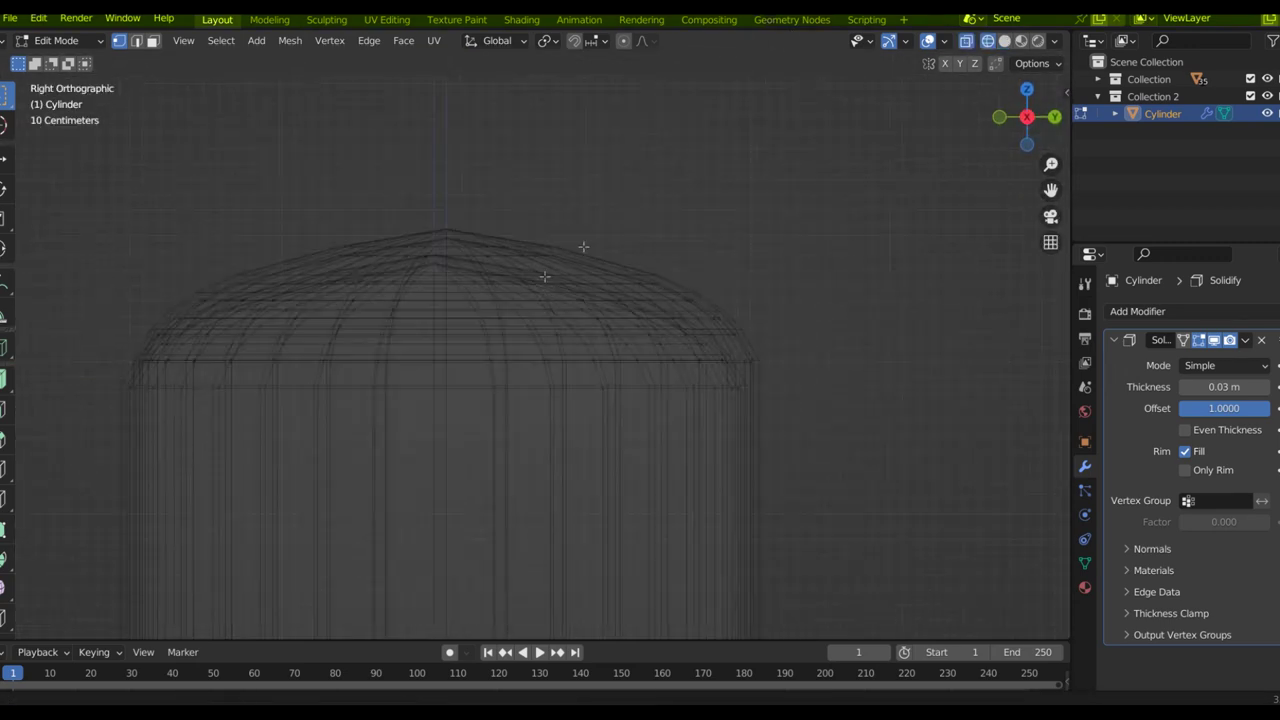
Step: Lower the top cap's apex about 0.066 m along Z and check the dome in solid shading
{"action": "left_click_drag", "start_coordinate": [371, 207], "coordinate": [336, 183]}
{"action": "key", "text": "g"}
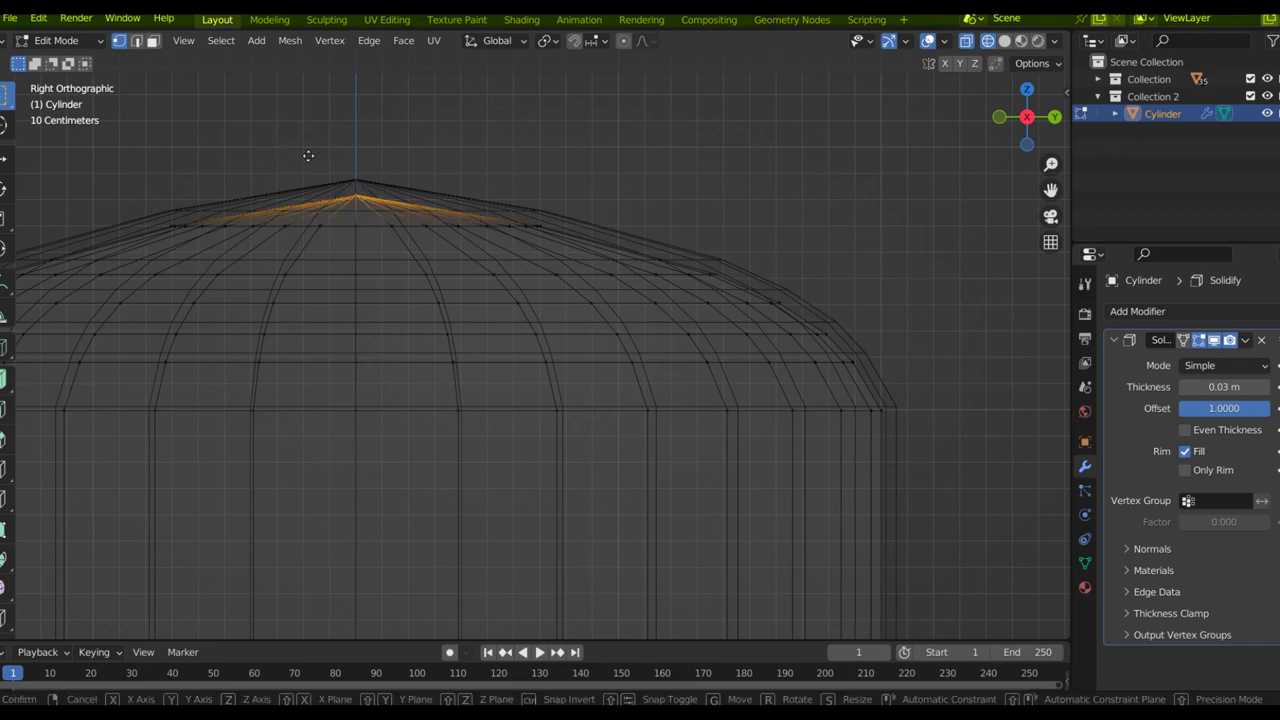
{"action": "key", "text": "z"}
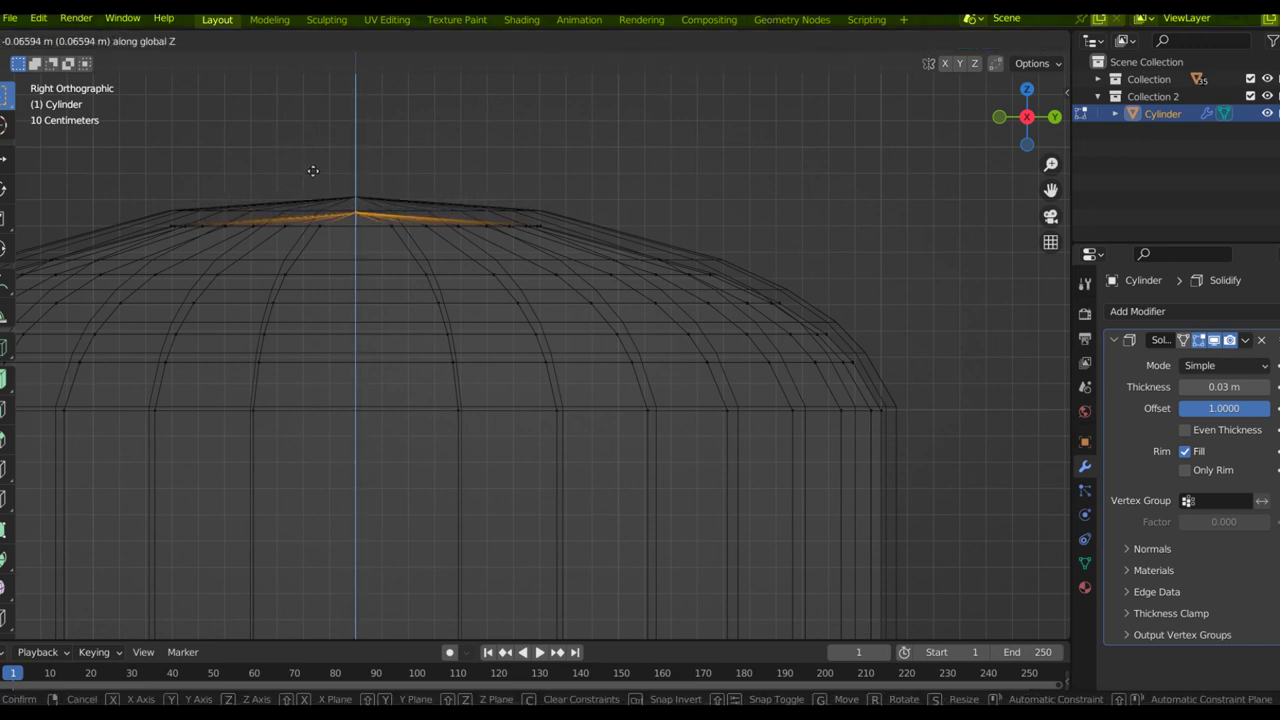
{"action": "left_click", "coordinate": [313, 171]}
{"action": "key", "text": "shift+z"}
{"action": "scroll", "coordinate": [527, 143], "scroll_direction": "down", "scroll_amount": 4}
{"action": "middle_click_drag", "start_coordinate": [506, 157], "coordinate": [337, 376]}
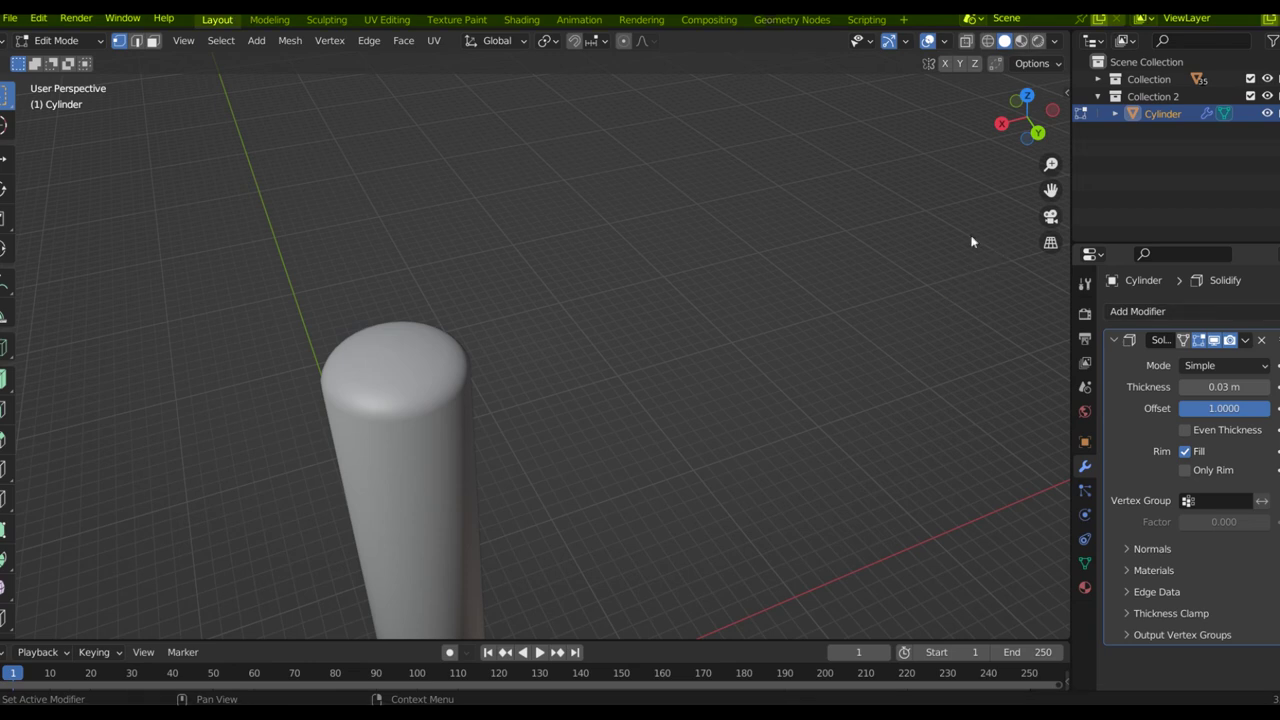
Step: Add a Subdivision Surface modifier to the shell and inspect its smoothed ends in Object Mode
{"action": "left_click", "coordinate": [1225, 311]}
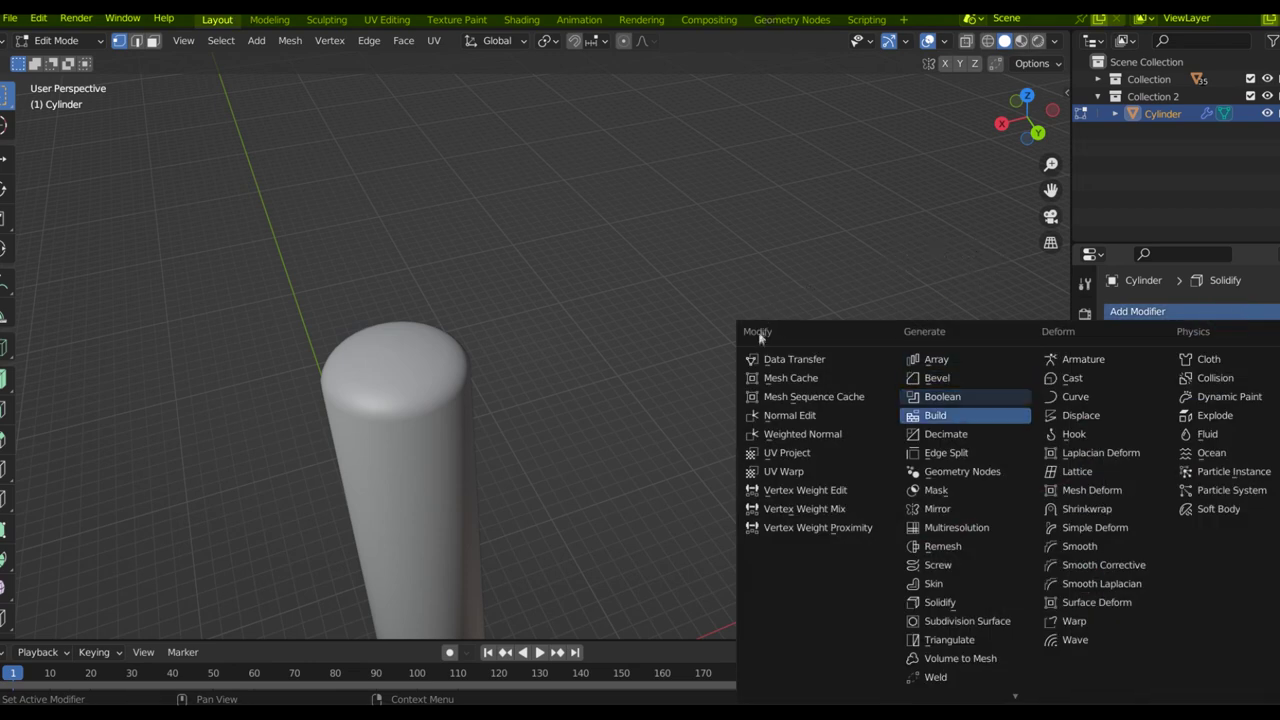
{"action": "left_click", "coordinate": [967, 621]}
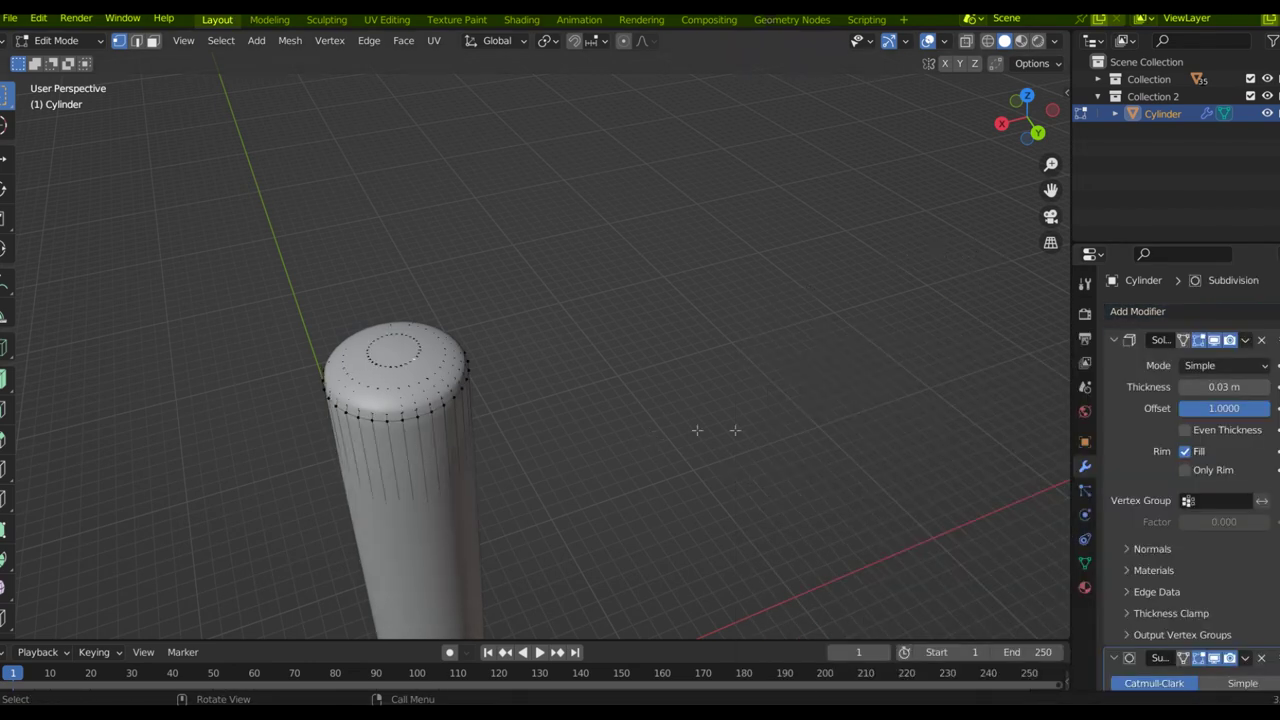
{"action": "scroll", "coordinate": [1223, 613], "scroll_direction": "down", "scroll_amount": 3}
{"action": "scroll", "coordinate": [1226, 537], "scroll_direction": "up", "scroll_amount": 2}
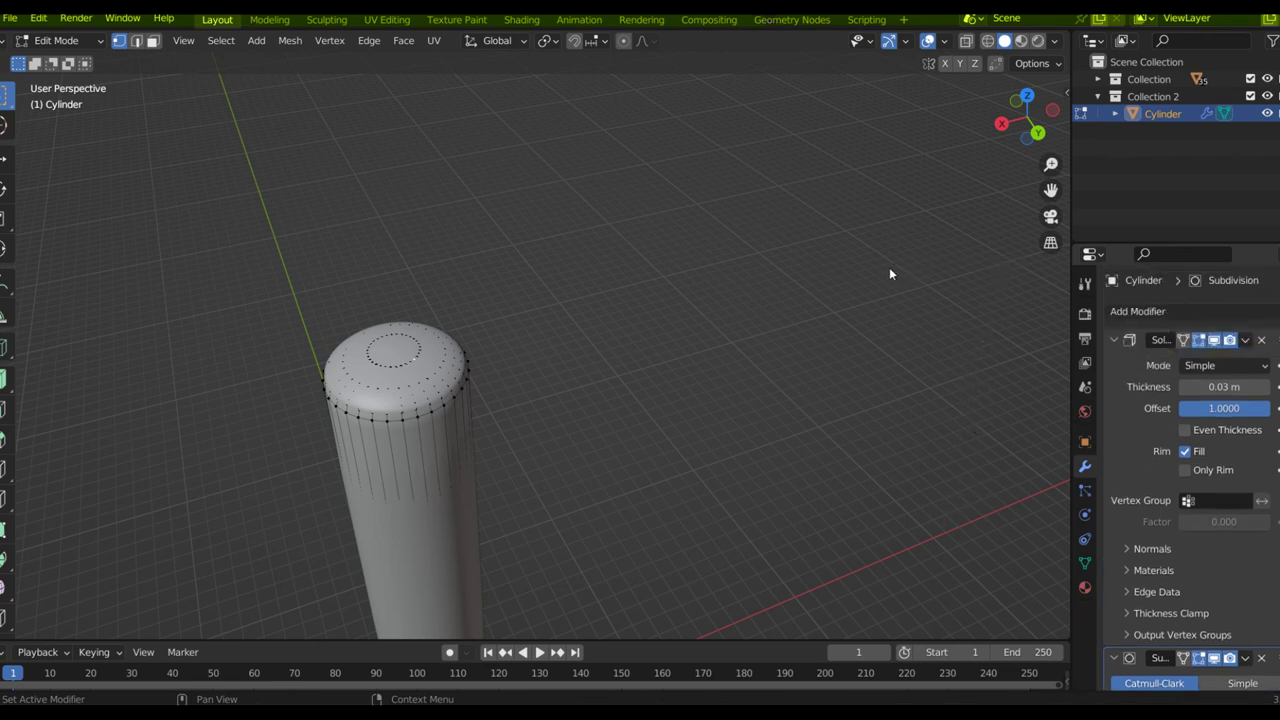
{"action": "left_click", "coordinate": [1114, 340]}
{"action": "scroll", "coordinate": [469, 460], "scroll_direction": "down", "scroll_amount": 2}
{"action": "middle_click_drag", "start_coordinate": [520, 335], "coordinate": [478, 350]}
{"action": "key", "text": "Tab"}
{"action": "scroll", "coordinate": [470, 365], "scroll_direction": "up", "scroll_amount": 6}
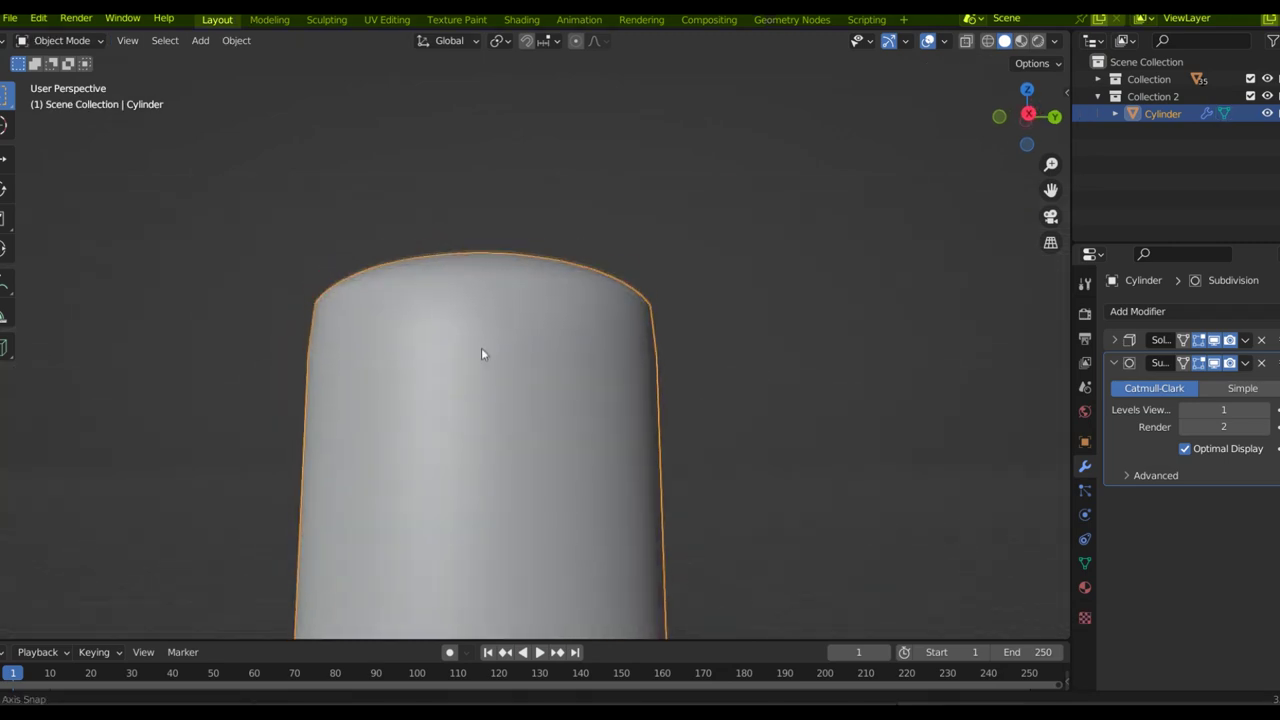
{"action": "scroll", "coordinate": [481, 352], "scroll_direction": "down", "scroll_amount": 8}
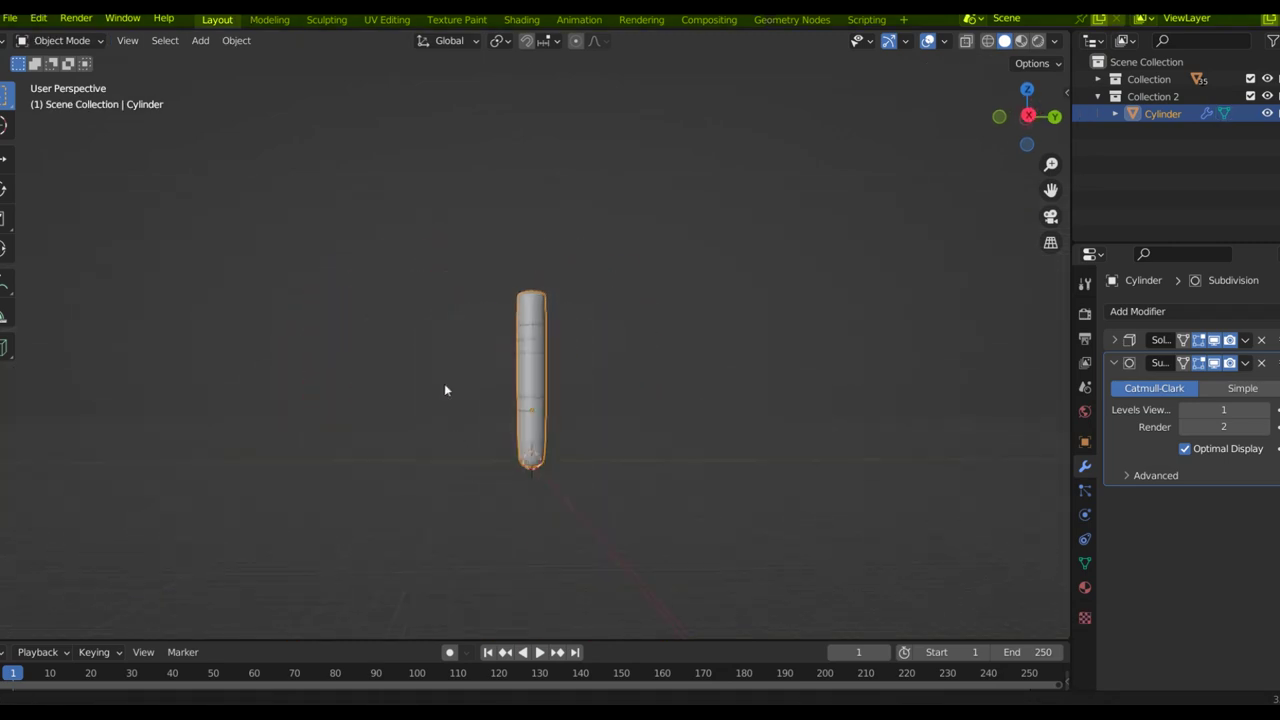
{"action": "scroll", "coordinate": [446, 390], "scroll_direction": "up", "scroll_amount": 6}
{"action": "scroll", "coordinate": [527, 390], "scroll_direction": "up", "scroll_amount": 3}
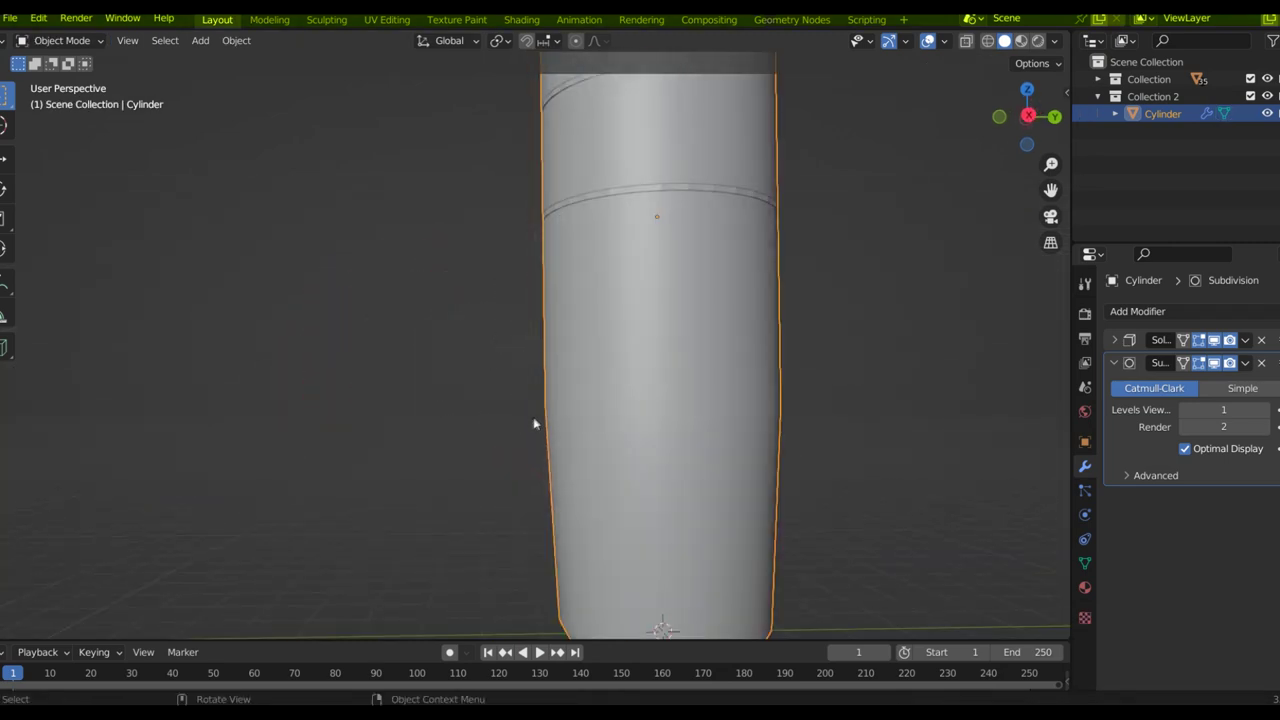
Step: Check the subdivided shell in wireframe and remove its Subdivision Surface modifier, keeping Solidify
{"action": "left_click", "coordinate": [987, 40]}
{"action": "scroll", "coordinate": [500, 284], "scroll_direction": "down", "scroll_amount": 9}
{"action": "middle_click_drag", "start_coordinate": [500, 284], "coordinate": [487, 308]}
{"action": "scroll", "coordinate": [533, 306], "scroll_direction": "up", "scroll_amount": 4}
{"action": "left_click", "coordinate": [674, 378]}
{"action": "left_click", "coordinate": [564, 406]}
{"action": "left_click", "coordinate": [672, 354]}
{"action": "left_click", "coordinate": [565, 396]}
{"action": "key", "text": "Tab"}
{"action": "middle_click_drag", "start_coordinate": [517, 346], "coordinate": [506, 280]}
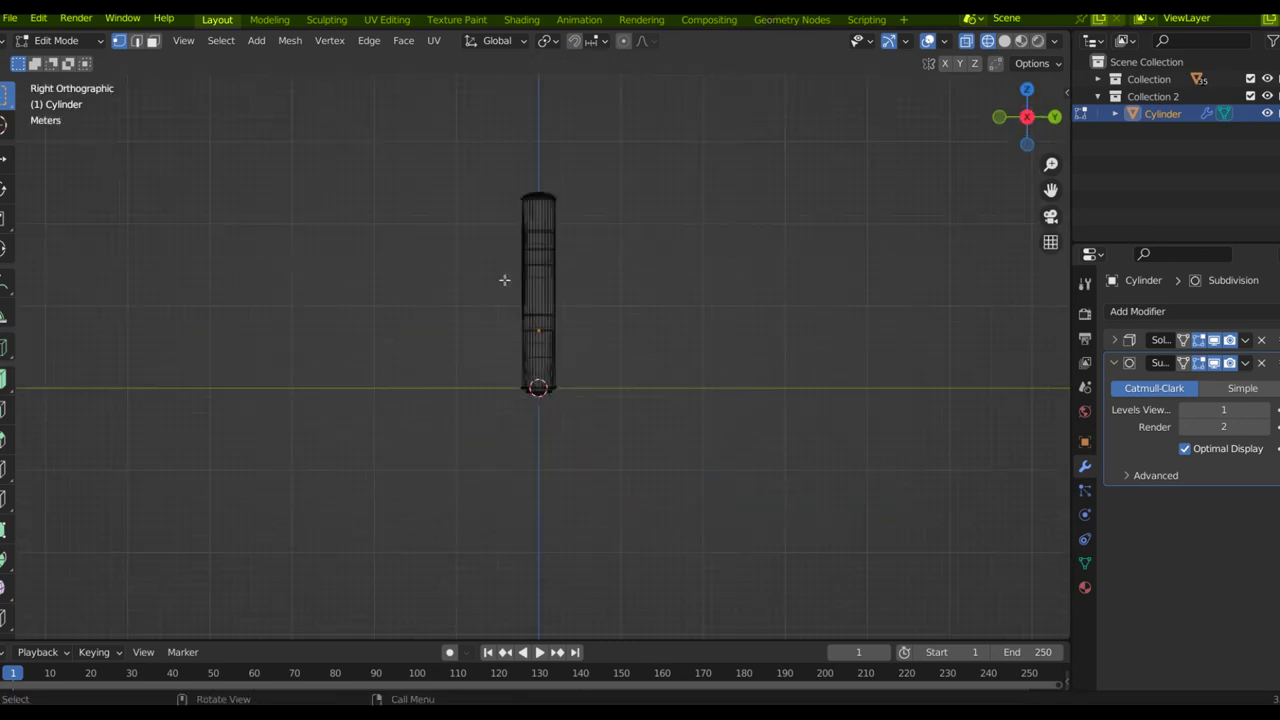
{"action": "scroll", "coordinate": [500, 322], "scroll_direction": "up", "scroll_amount": 5}
{"action": "key", "text": "x"}
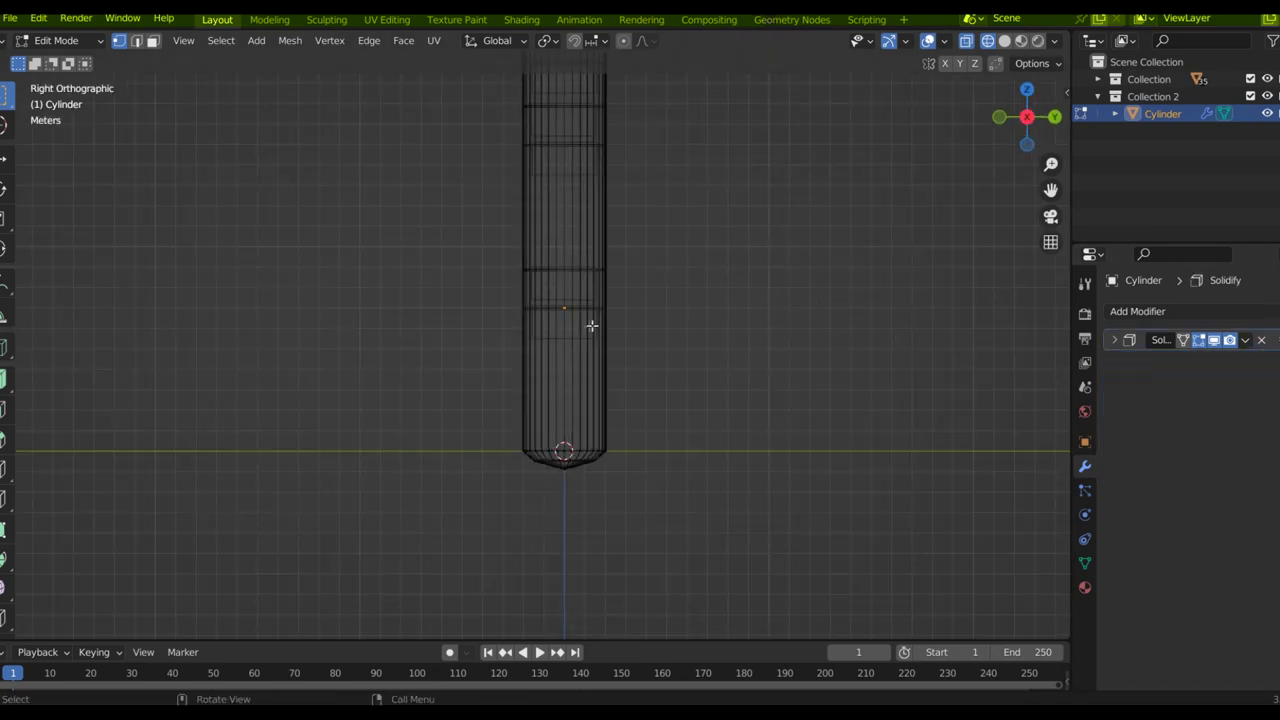
Step: Examine the whole shell and its top dome in solid shading, in Object Mode
{"action": "mouse_move", "coordinate": [543, 229]}
{"action": "middle_mouse_down"}
{"action": "mouse_move", "coordinate": [534, 317]}
{"action": "mouse_move", "coordinate": [543, 236]}
{"action": "middle_mouse_up"}
{"action": "left_click", "coordinate": [1004, 40]}
{"action": "mouse_move", "coordinate": [560, 360]}
{"action": "middle_mouse_down"}
{"action": "mouse_move", "coordinate": [552, 285]}
{"action": "mouse_move", "coordinate": [541, 296]}
{"action": "middle_mouse_up"}
{"action": "scroll", "coordinate": [541, 296], "scroll_direction": "down", "scroll_amount": 4}
{"action": "middle_click_drag", "start_coordinate": [483, 237], "coordinate": [480, 258]}
{"action": "scroll", "coordinate": [477, 229], "scroll_direction": "up", "scroll_amount": 4}
{"action": "key", "text": "Tab"}
{"action": "scroll", "coordinate": [527, 200], "scroll_direction": "up", "scroll_amount": 5}
{"action": "middle_click_drag", "start_coordinate": [527, 200], "coordinate": [557, 437]}
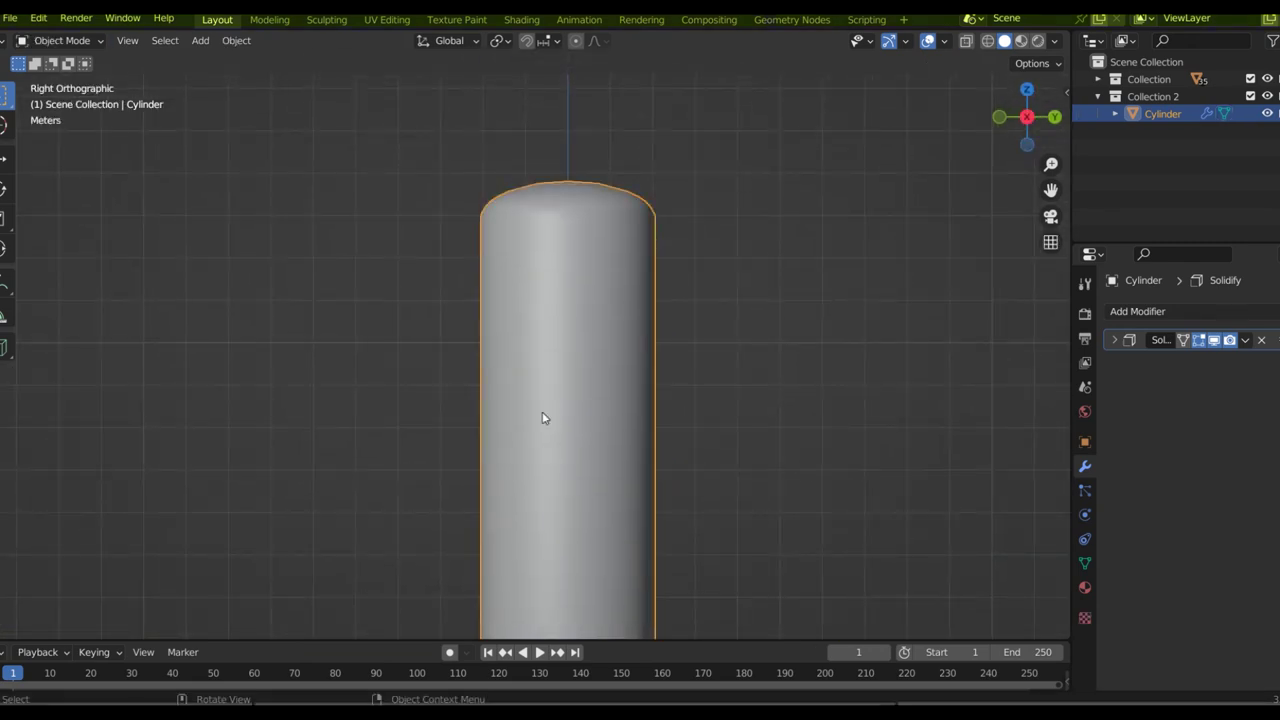
{"action": "scroll", "coordinate": [523, 414], "scroll_direction": "down", "scroll_amount": 5}
{"action": "middle_click_drag", "start_coordinate": [466, 437], "coordinate": [457, 406]}
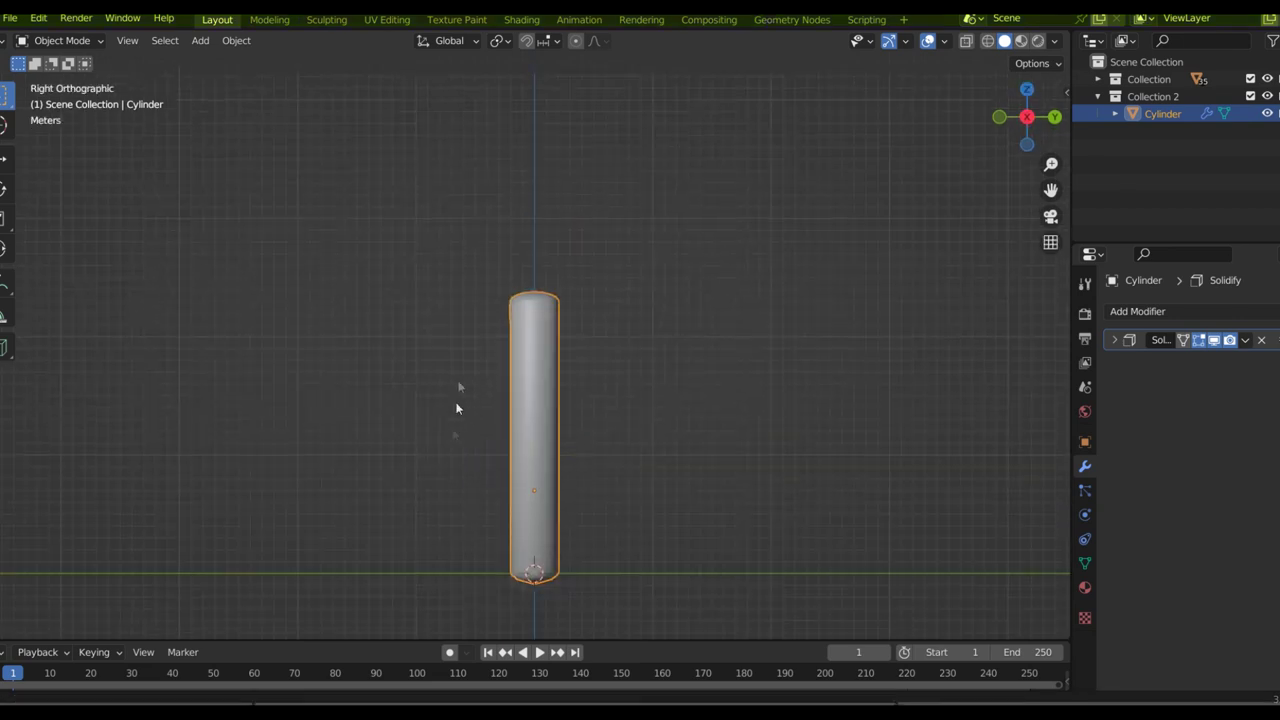
Step: In wireframe Edit Mode, cut an edge loop through the bottom cap's sloped upper band and scale it outward
{"action": "scroll", "coordinate": [508, 360], "scroll_direction": "up", "scroll_amount": 4}
{"action": "scroll", "coordinate": [508, 360], "scroll_direction": "up", "scroll_amount": 4}
{"action": "middle_click_drag", "start_coordinate": [766, 374], "coordinate": [500, 376], "text": "shift"}
{"action": "key", "text": "shift+z"}
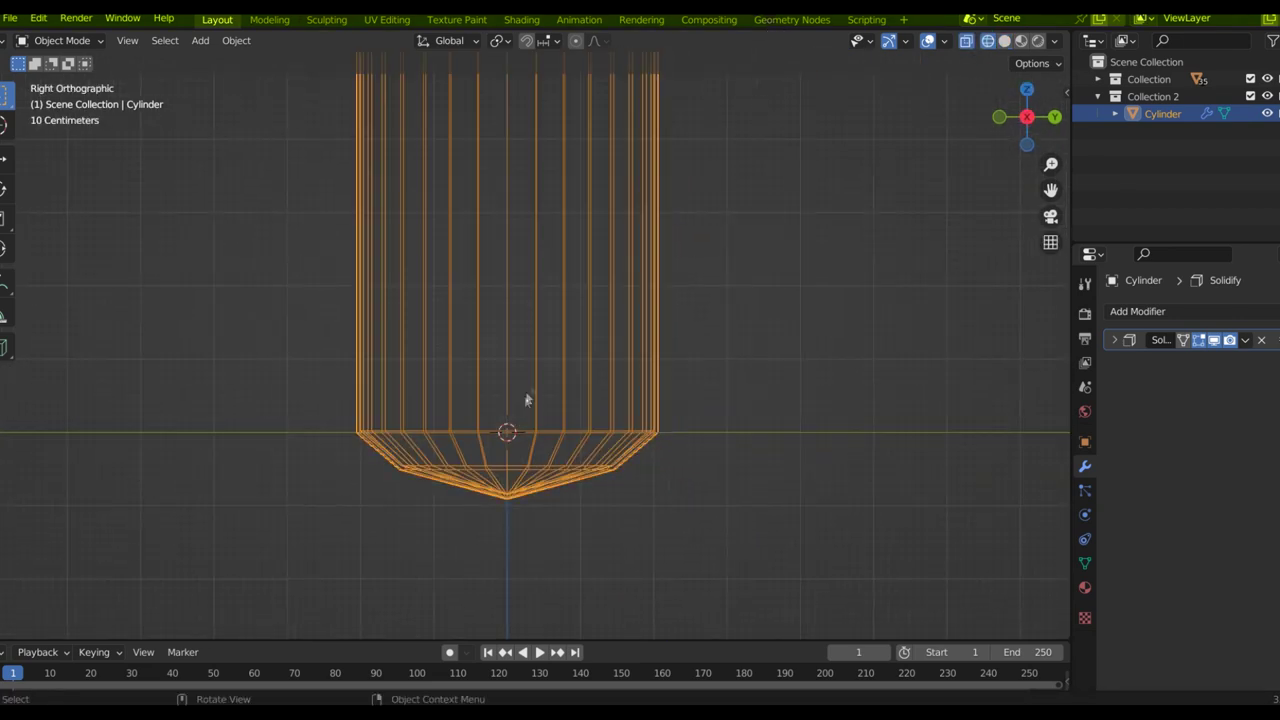
{"action": "key", "text": "alt+a"}
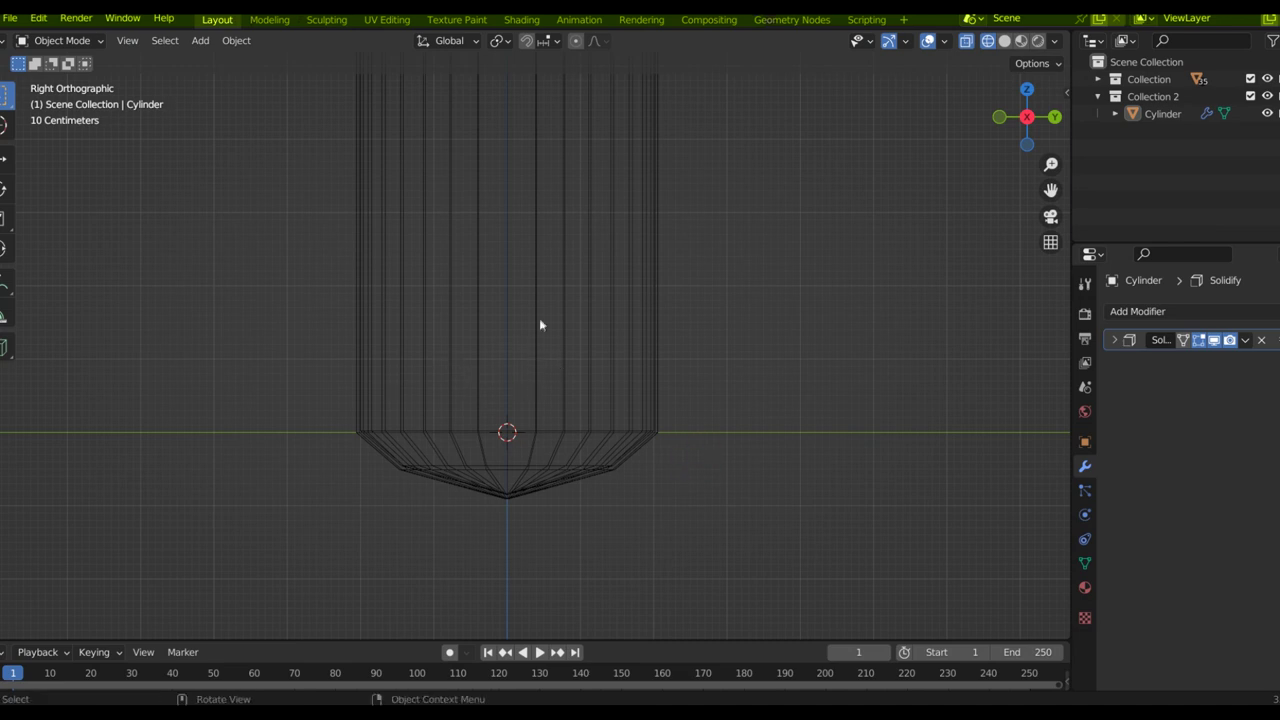
{"action": "left_click", "coordinate": [464, 232]}
{"action": "key", "text": "Tab"}
{"action": "key", "text": "ctrl+r"}
{"action": "left_click", "coordinate": [608, 449]}
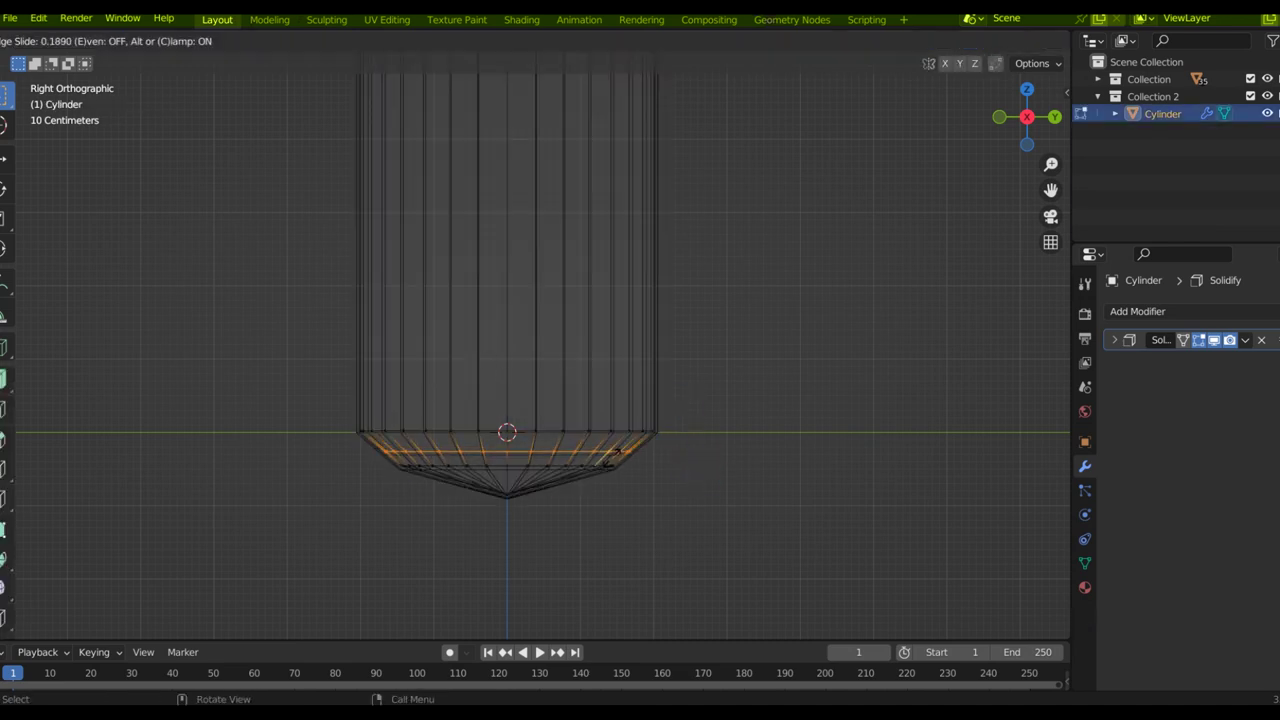
{"action": "left_click", "coordinate": [620, 452]}
{"action": "key", "text": "s"}
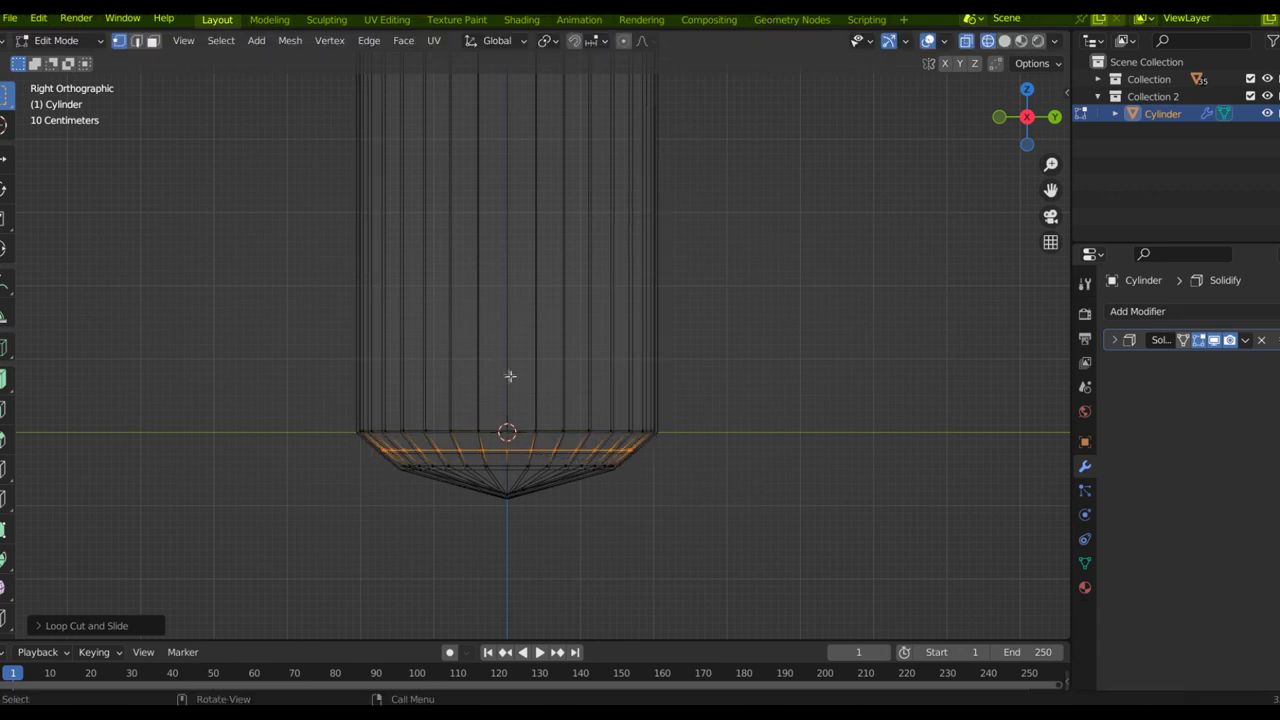
{"action": "scroll", "coordinate": [521, 495], "scroll_direction": "up", "scroll_amount": 5}
{"action": "left_click", "coordinate": [944, 495]}
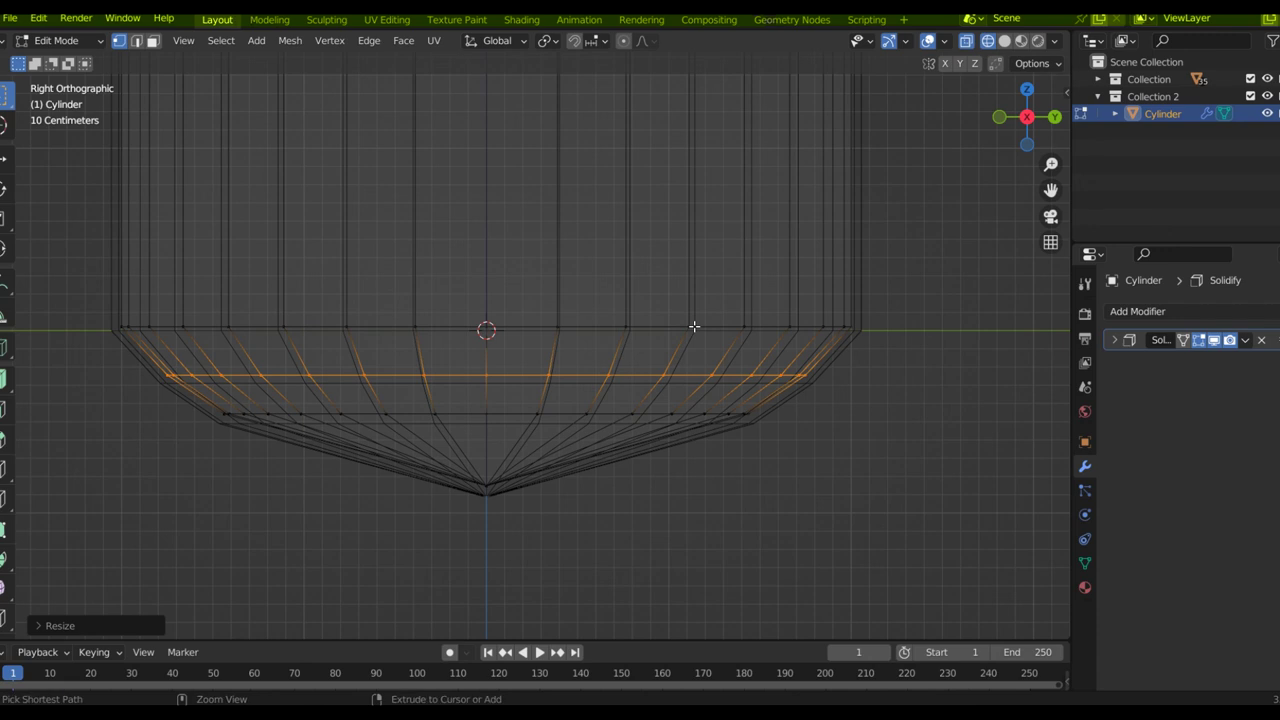
Step: Cut a centred edge loop between the bottom cap's rim and the first added loop, then scale it slightly outward
{"action": "left_click", "coordinate": [672, 280]}
{"action": "right_click", "coordinate": [673, 280]}
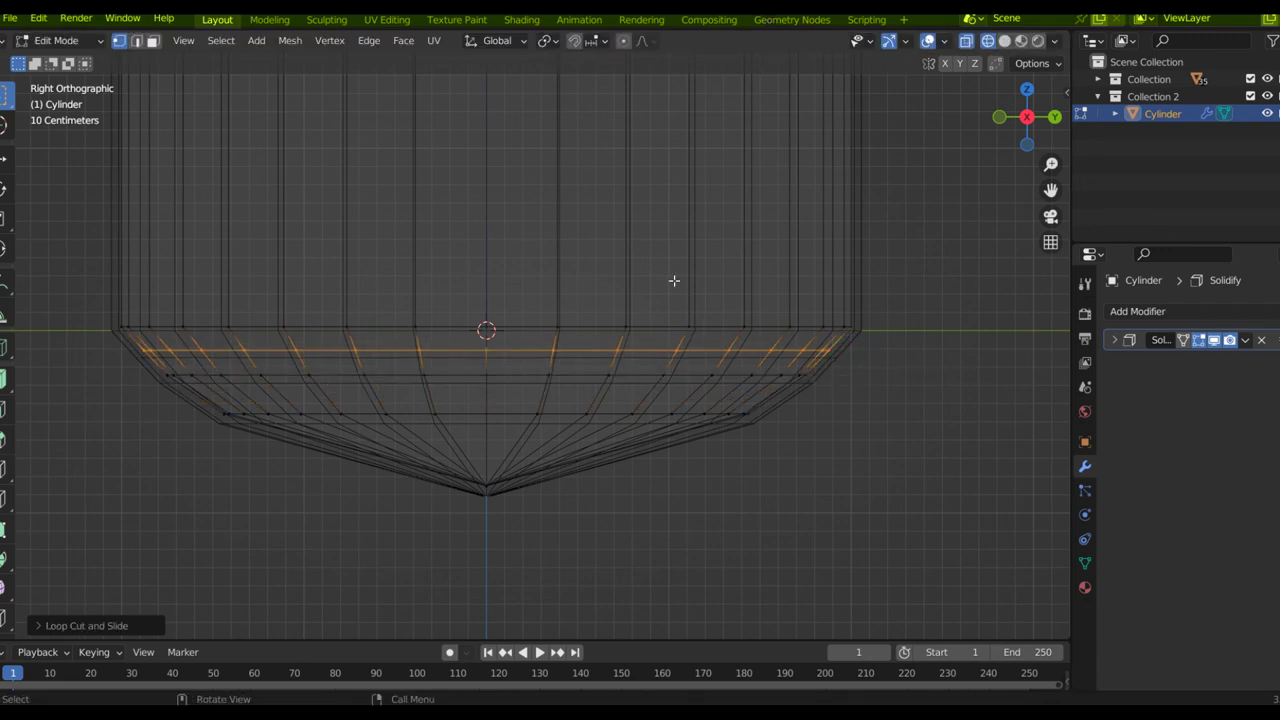
{"action": "key", "text": "s"}
{"action": "left_click", "coordinate": [851, 363]}
Step: Cut a centred edge loop just below the first added loop on the bottom cap and scale it by about 1.0135
{"action": "key", "text": "ctrl+r"}
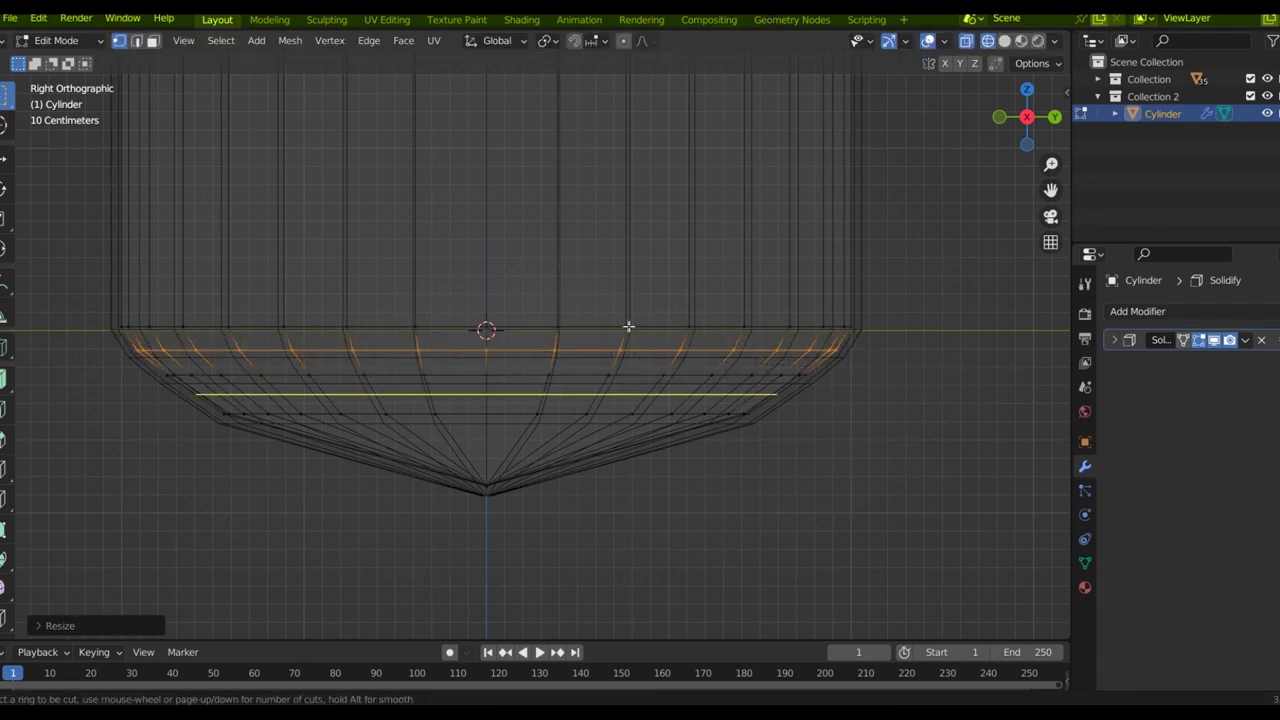
{"action": "left_click", "coordinate": [789, 417]}
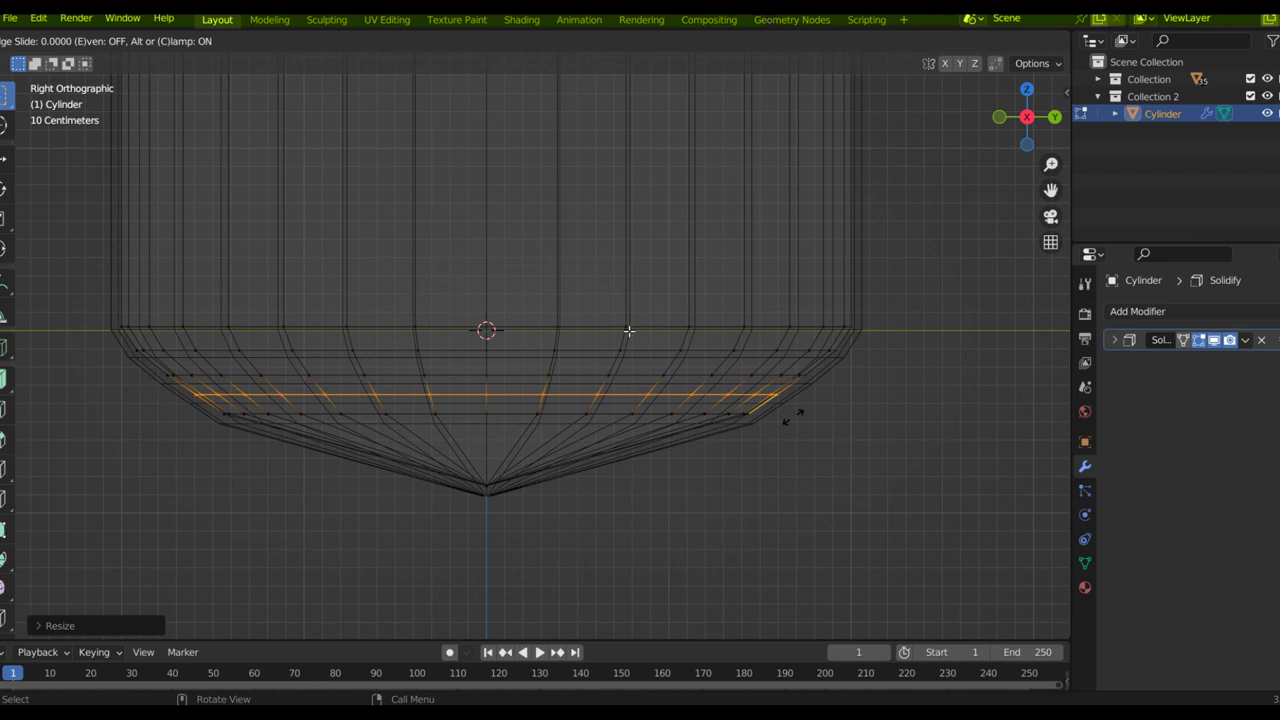
{"action": "right_click", "coordinate": [791, 417]}
{"action": "key", "text": "s"}
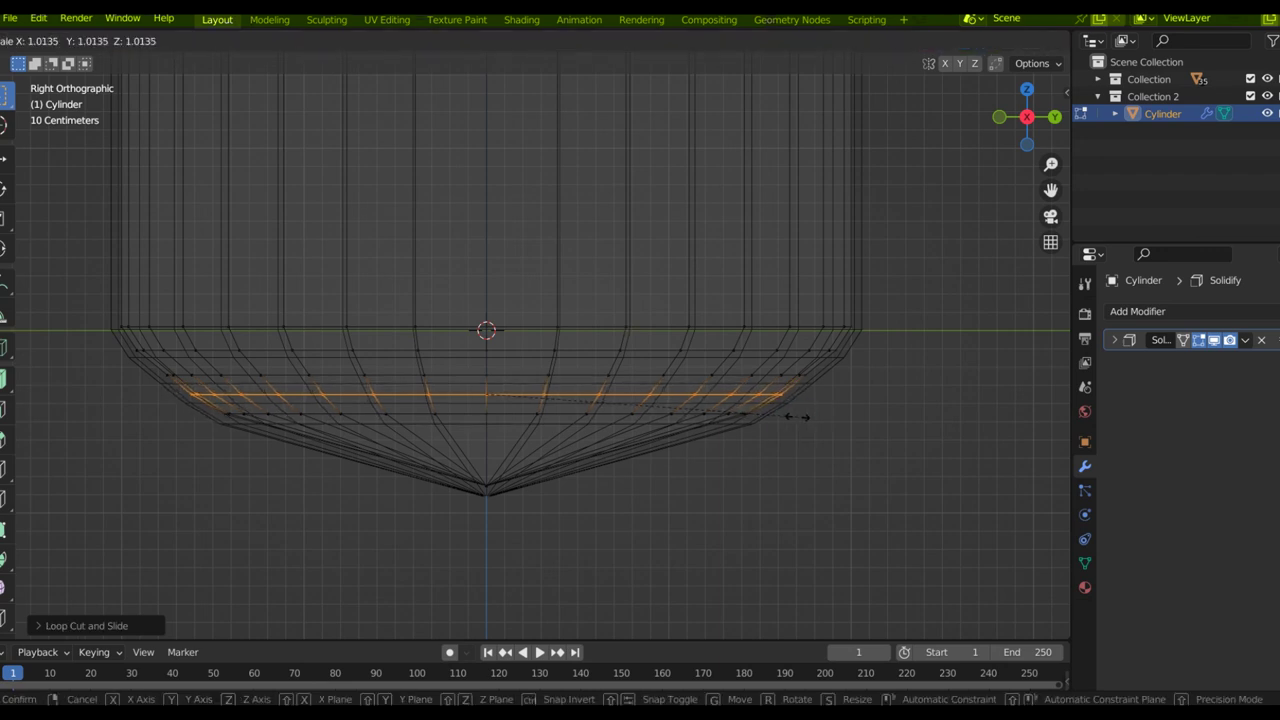
{"action": "left_click", "coordinate": [797, 417]}
Step: Select the middle of the three added bottom cap loops and scale it slightly outward
{"action": "left_click_drag", "start_coordinate": [856, 386], "coordinate": [123, 353]}
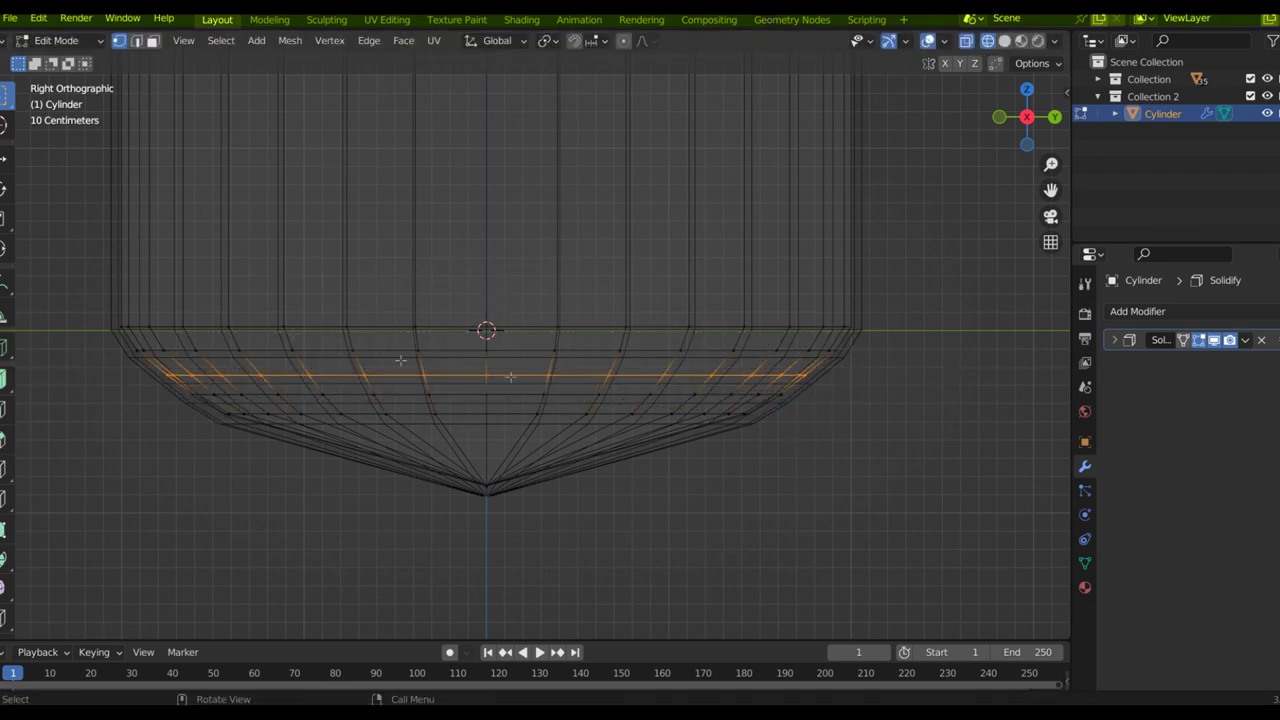
{"action": "key", "text": "s"}
{"action": "left_click", "coordinate": [960, 480]}
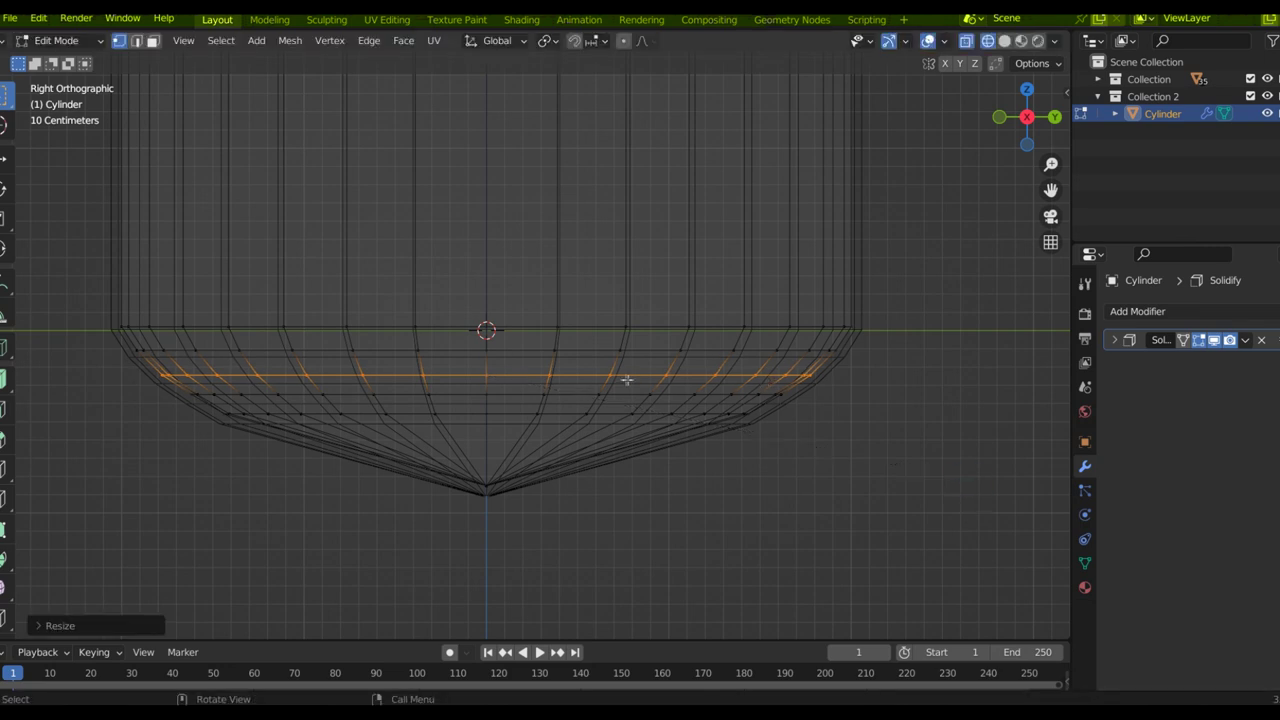
Step: Select the bottom cap's apex and raise it along Z to flatten the tip
{"action": "left_click_drag", "start_coordinate": [474, 477], "coordinate": [528, 523]}
{"action": "key", "text": "g"}
{"action": "key", "text": "z"}
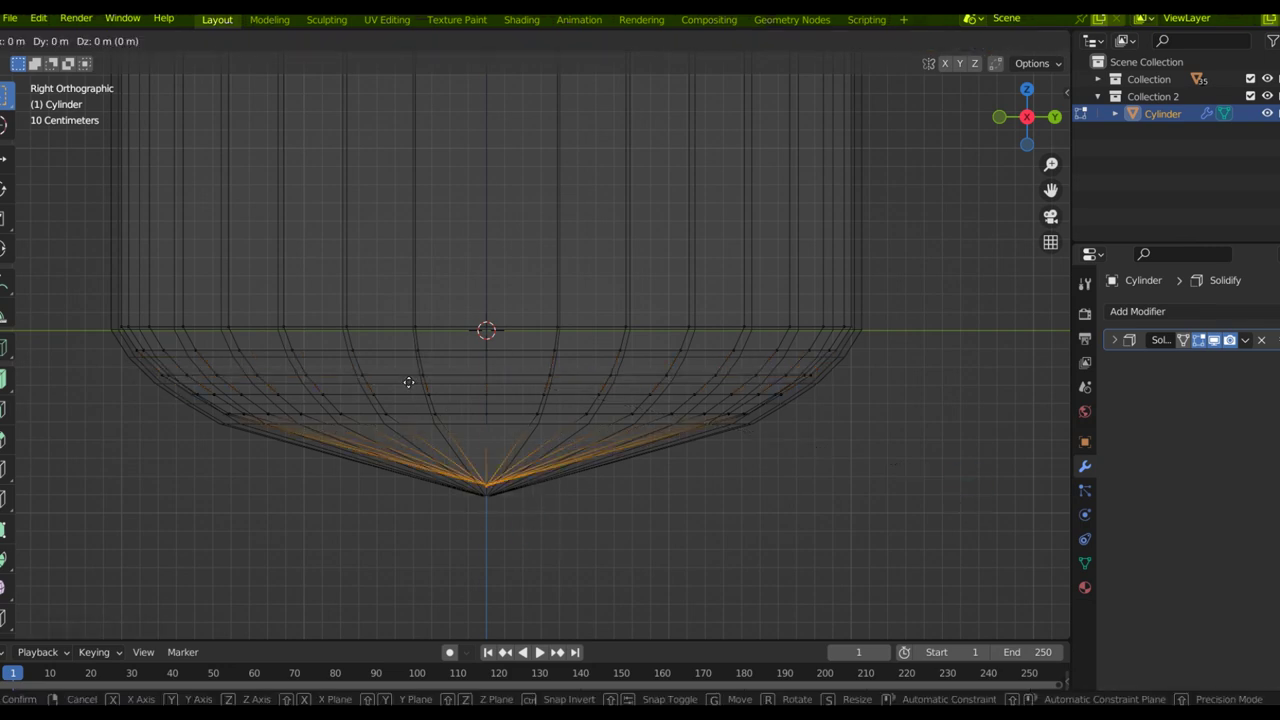
{"action": "left_click", "coordinate": [415, 361]}
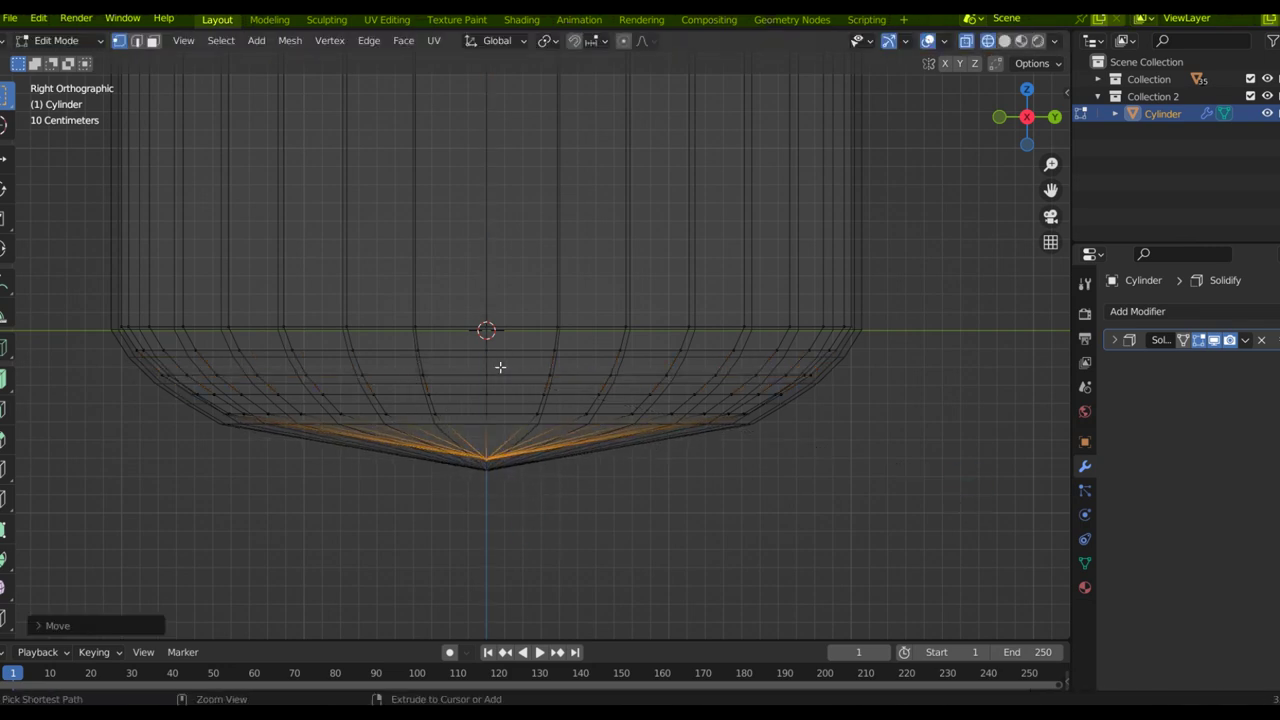
Step: Cut an edge loop between the bottom cap's lowest ring and its apex, then scale it by about 1.616
{"action": "left_click", "coordinate": [638, 458]}
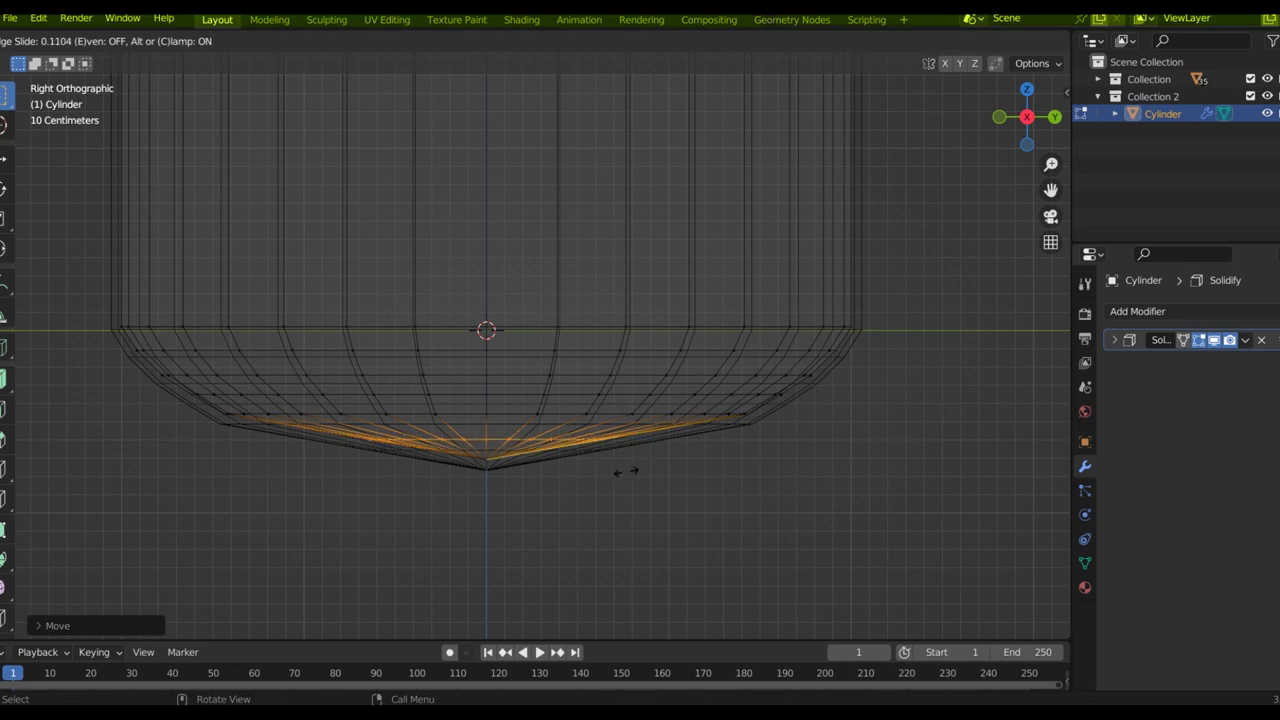
{"action": "left_click", "coordinate": [497, 374]}
{"action": "key", "text": "s"}
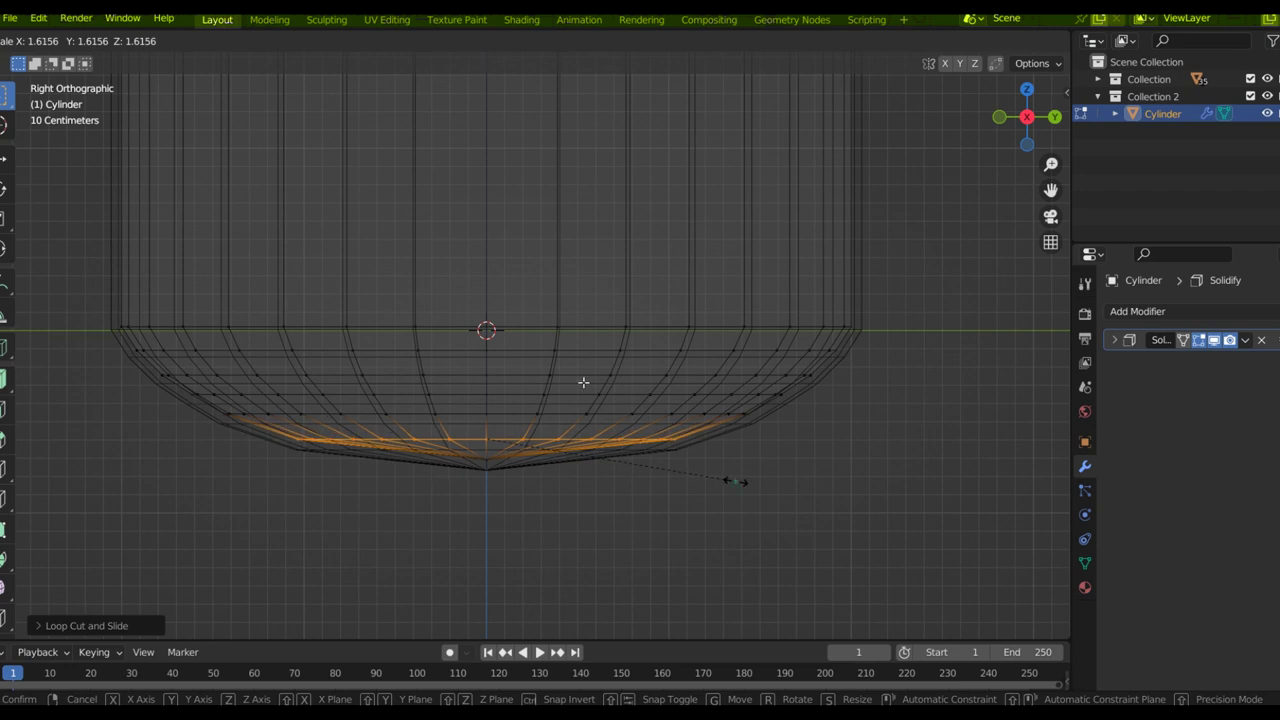
{"action": "left_click", "coordinate": [736, 482]}
Step: Cut an edge loop directly above the bottom cap's lowest loop and scale it by about 1.045
{"action": "key", "text": "ctrl+r"}
{"action": "left_click", "coordinate": [717, 449]}
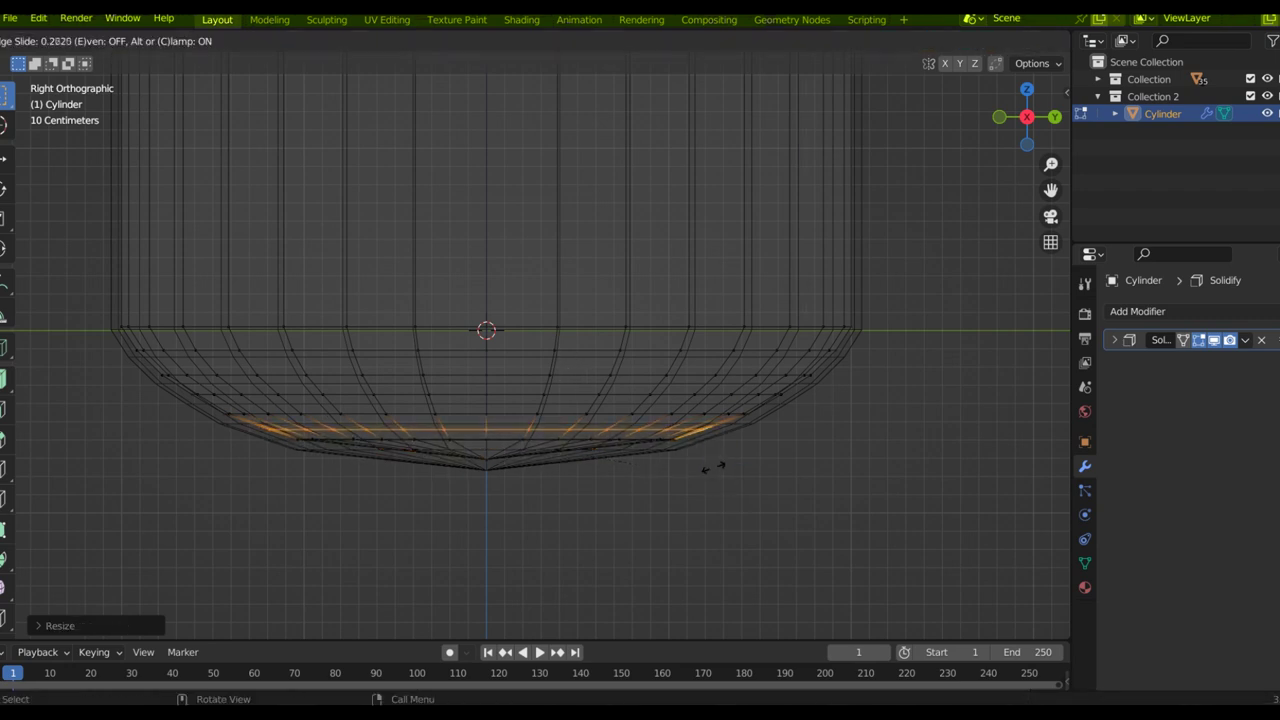
{"action": "key", "text": "s"}
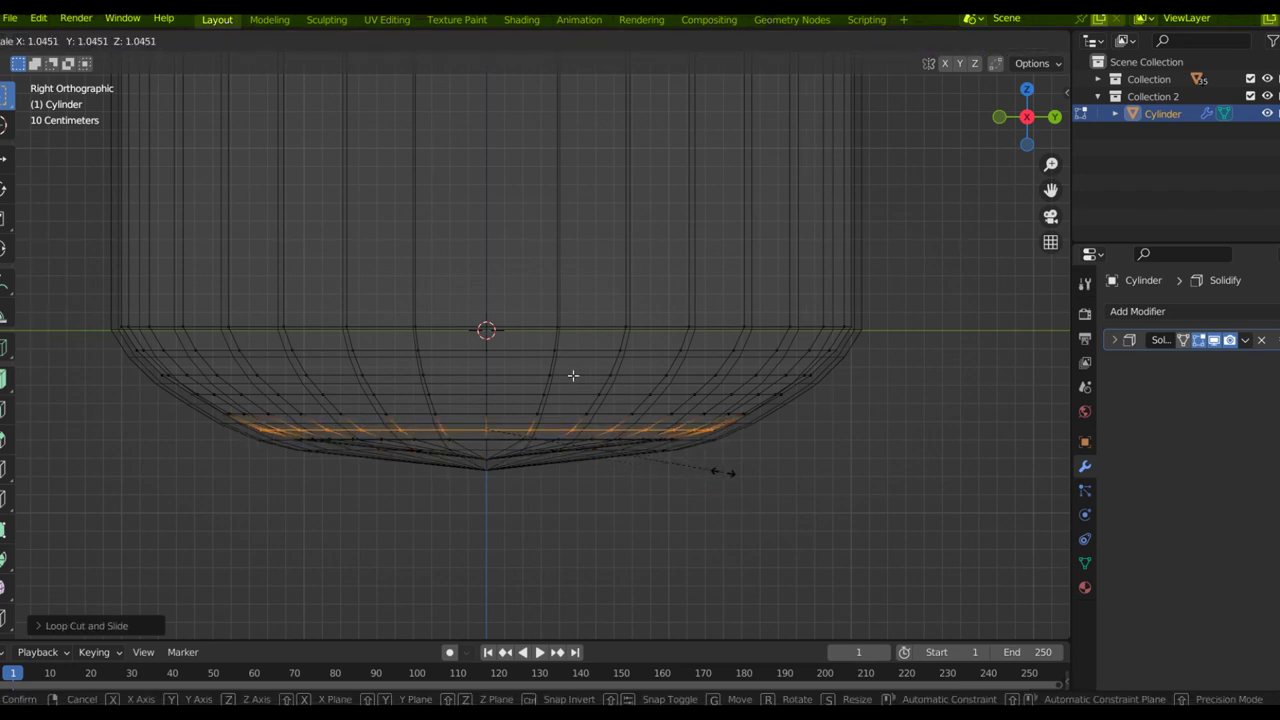
{"action": "left_click", "coordinate": [722, 472]}
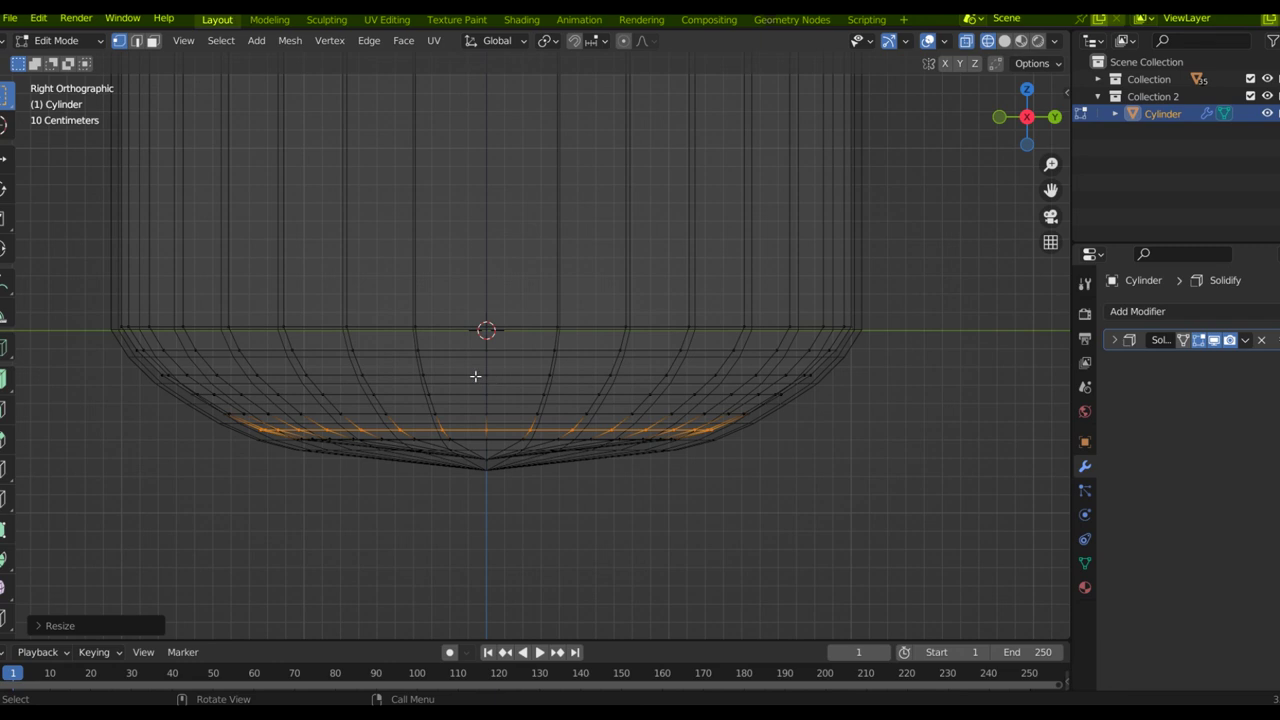
Step: Inspect the bottom dome's curvature in solid shading and return to the right orthographic wireframe view
{"action": "left_click", "coordinate": [590, 440]}
{"action": "key", "text": "shift+z"}
{"action": "middle_click_drag", "start_coordinate": [763, 229], "coordinate": [636, 310]}
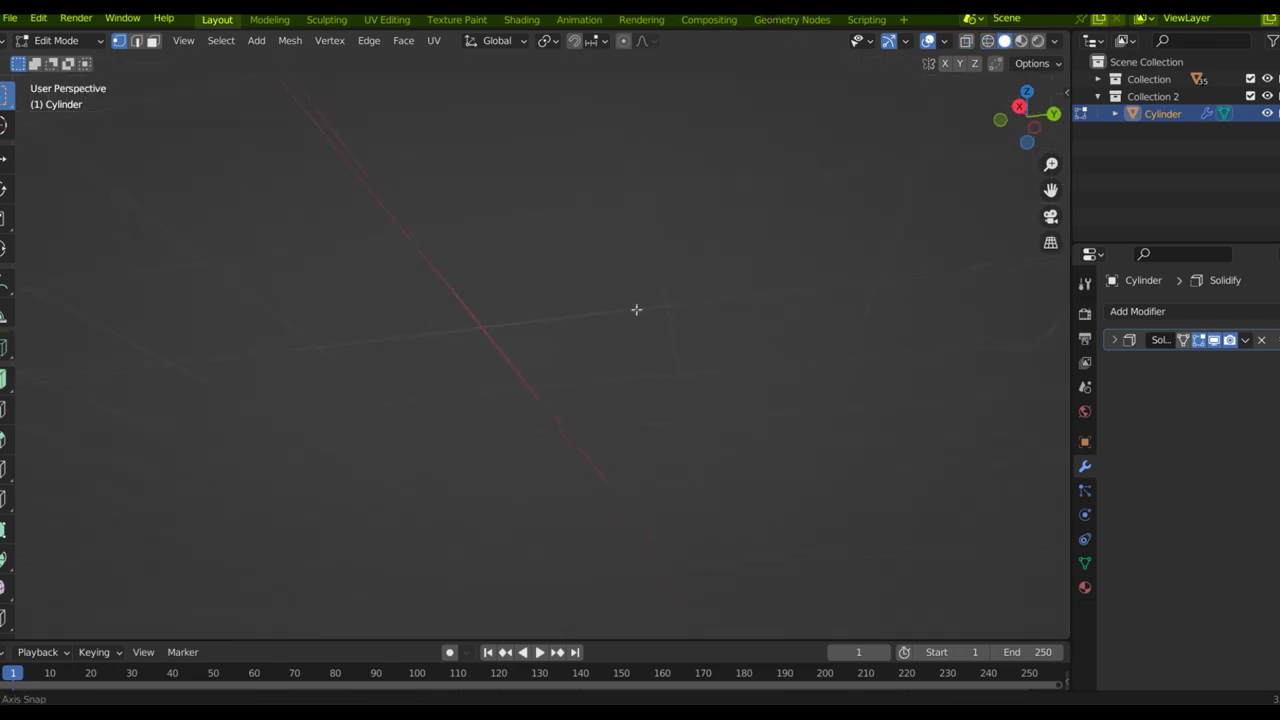
{"action": "key", "text": "KP_3"}
{"action": "mouse_move", "coordinate": [617, 366]}
{"action": "middle_mouse_down"}
{"action": "mouse_move", "coordinate": [409, 363]}
{"action": "mouse_move", "coordinate": [634, 314]}
{"action": "mouse_move", "coordinate": [657, 274]}
{"action": "mouse_move", "coordinate": [601, 319]}
{"action": "mouse_move", "coordinate": [634, 337]}
{"action": "mouse_move", "coordinate": [757, 317]}
{"action": "mouse_move", "coordinate": [680, 331]}
{"action": "mouse_move", "coordinate": [696, 318]}
{"action": "mouse_move", "coordinate": [697, 329]}
{"action": "mouse_move", "coordinate": [660, 315]}
{"action": "middle_mouse_up"}
{"action": "scroll", "coordinate": [584, 370], "scroll_direction": "down", "scroll_amount": 4}
{"action": "key", "text": "shift+z"}
{"action": "key", "text": "KP_3"}
{"action": "scroll", "coordinate": [466, 323], "scroll_direction": "up", "scroll_amount": 5}
{"action": "mouse_move", "coordinate": [497, 544]}
{"action": "left_mouse_down"}
{"action": "mouse_move", "coordinate": [448, 495]}
{"action": "mouse_move", "coordinate": [497, 545]}
{"action": "left_mouse_up"}
{"action": "key", "text": "g"}
{"action": "key", "text": "z"}
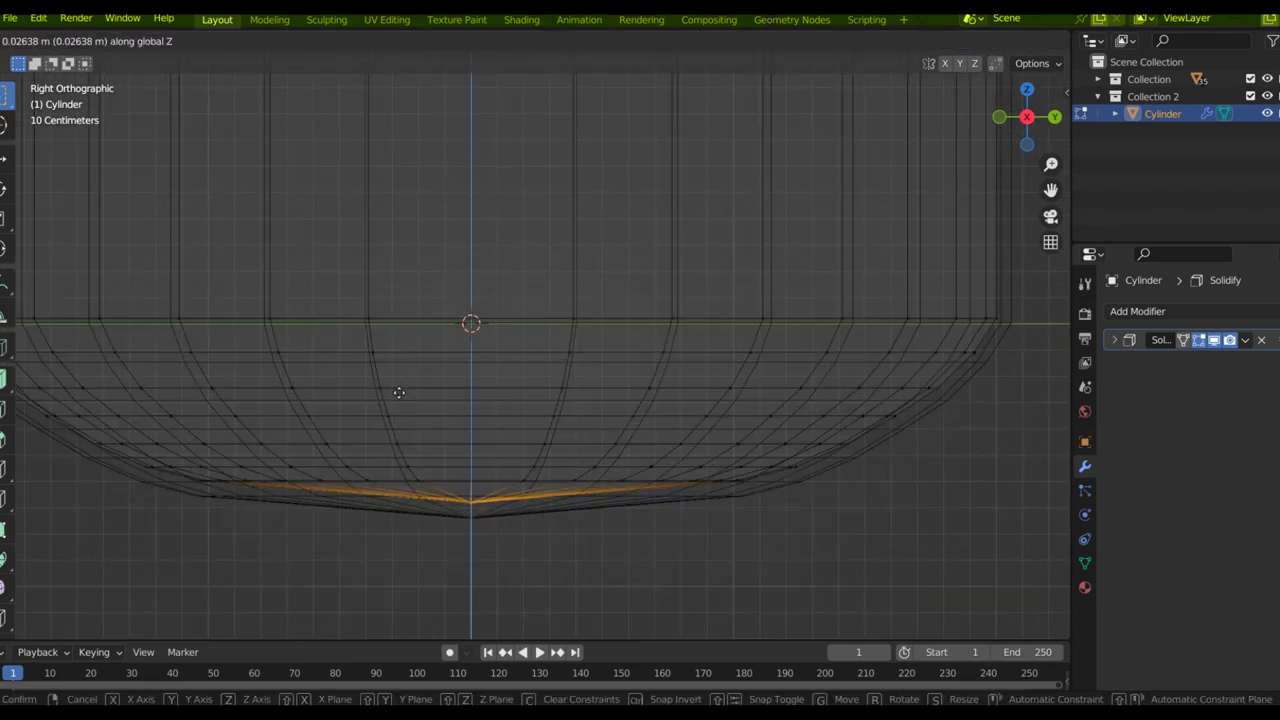
{"action": "right_click", "coordinate": [400, 397]}
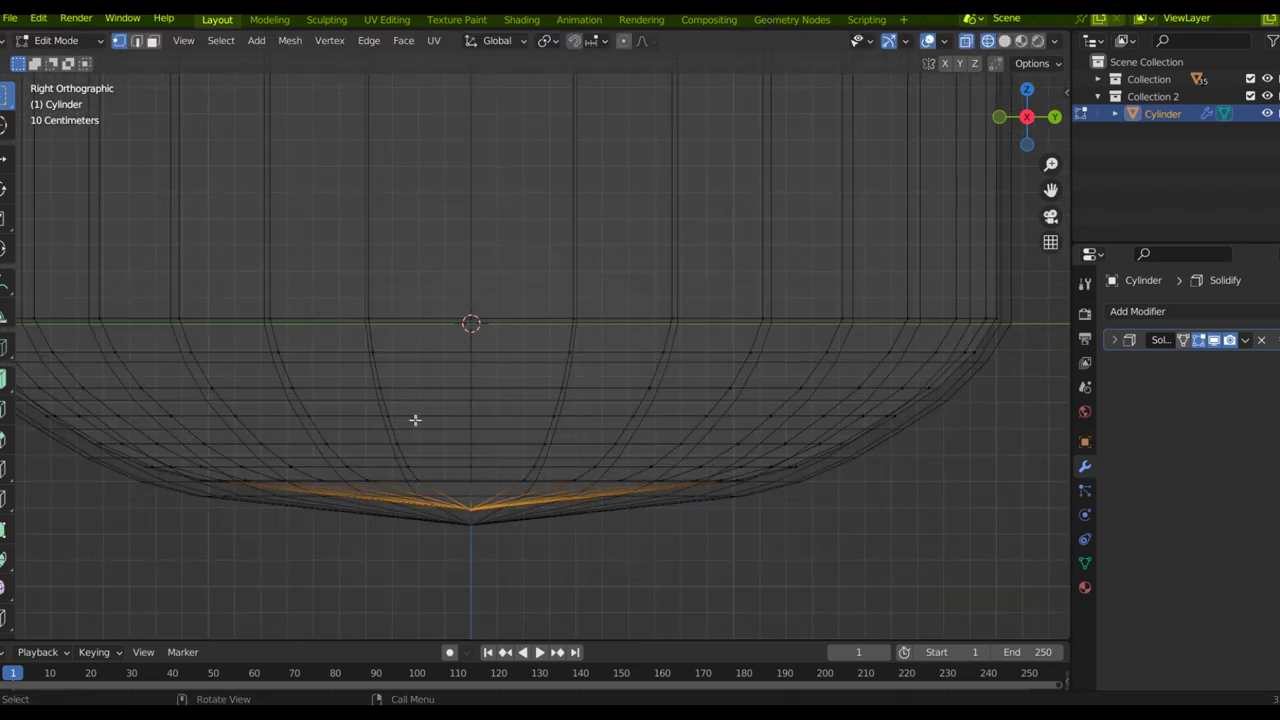
Step: Cut another edge loop between the bottom cap's lowest ring and its apex, then scale it by about 1.4
{"action": "key", "text": "ctrl+r"}
{"action": "left_click", "coordinate": [551, 532]}
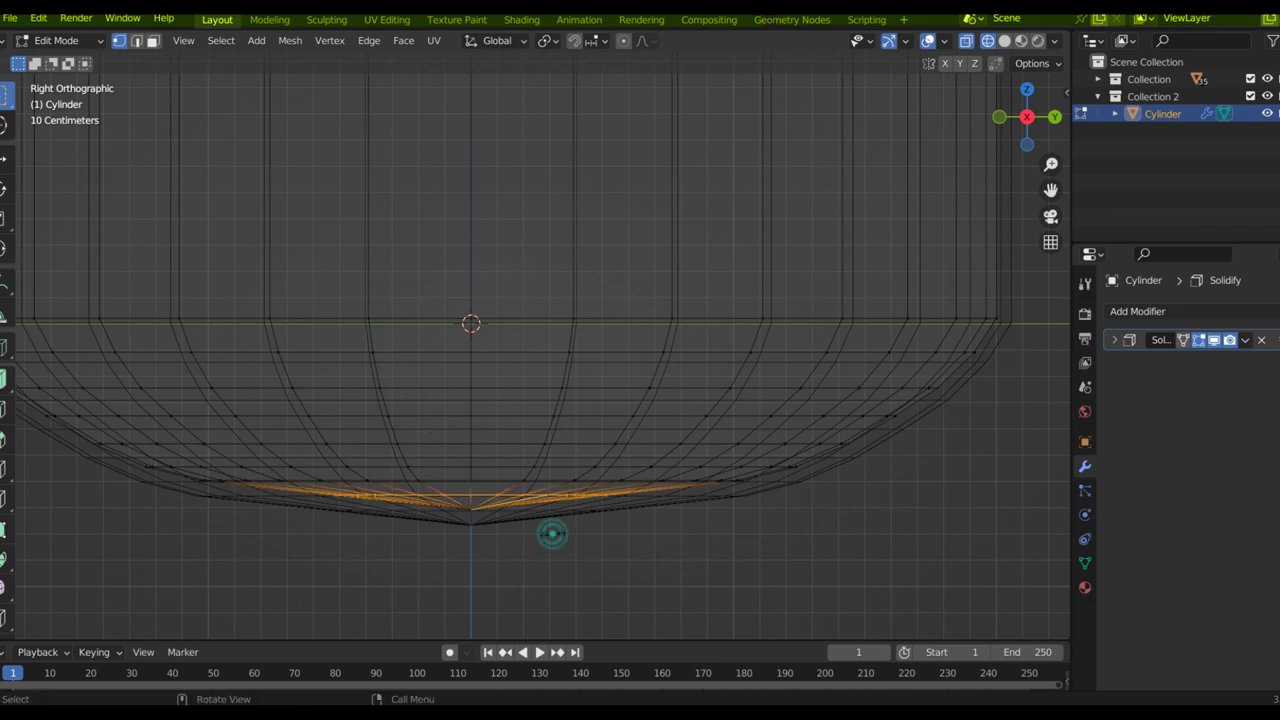
{"action": "left_click", "coordinate": [554, 533]}
{"action": "key", "text": "s"}
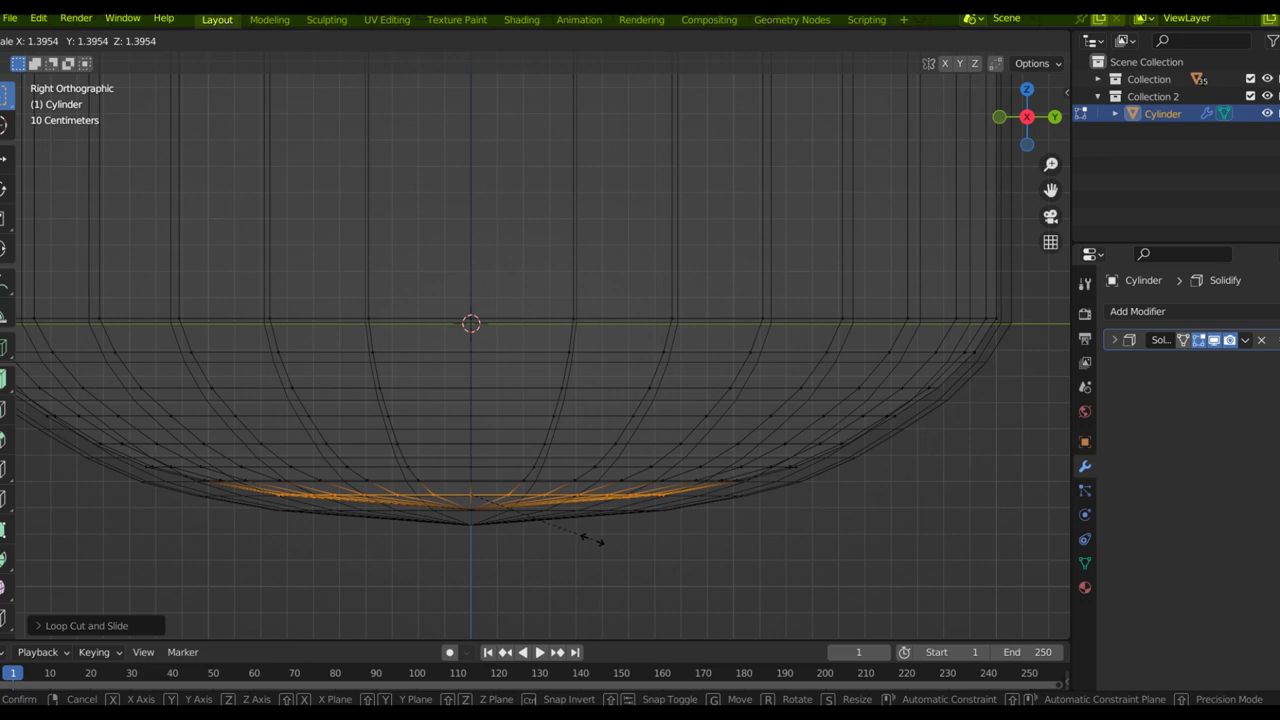
{"action": "left_click", "coordinate": [586, 537]}
{"action": "key", "text": "shift+z"}
{"action": "scroll", "coordinate": [678, 400], "scroll_direction": "down", "scroll_amount": 3}
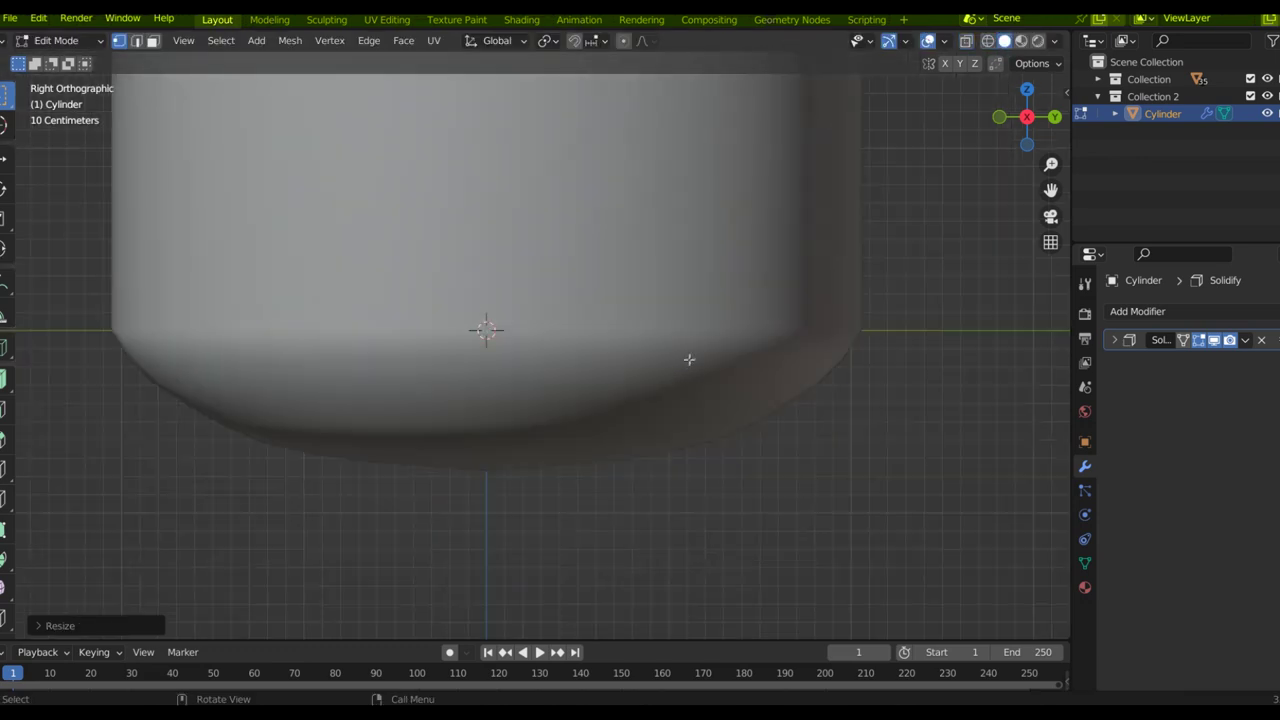
Step: Move the bottom cap's apex slightly upward along Z in the wireframe view
{"action": "key", "text": "shift+z"}
{"action": "scroll", "coordinate": [397, 409], "scroll_direction": "up", "scroll_amount": 3}
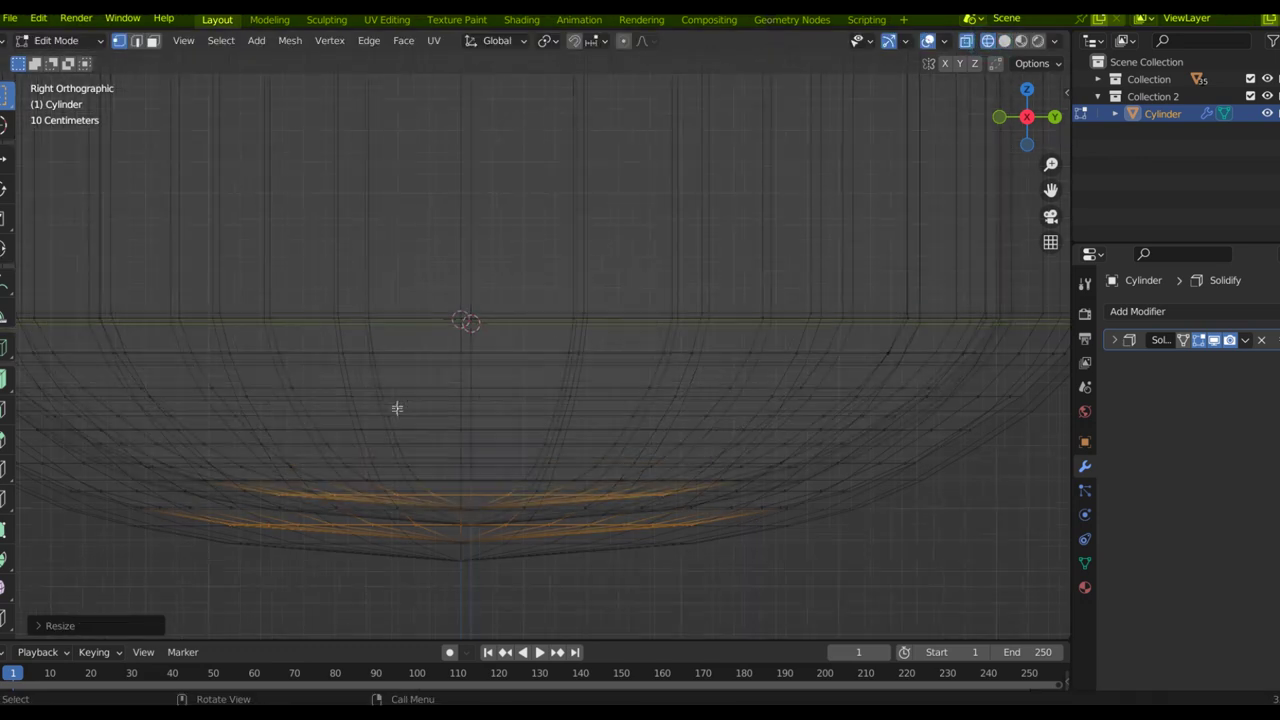
{"action": "key", "text": "g"}
{"action": "key", "text": "z"}
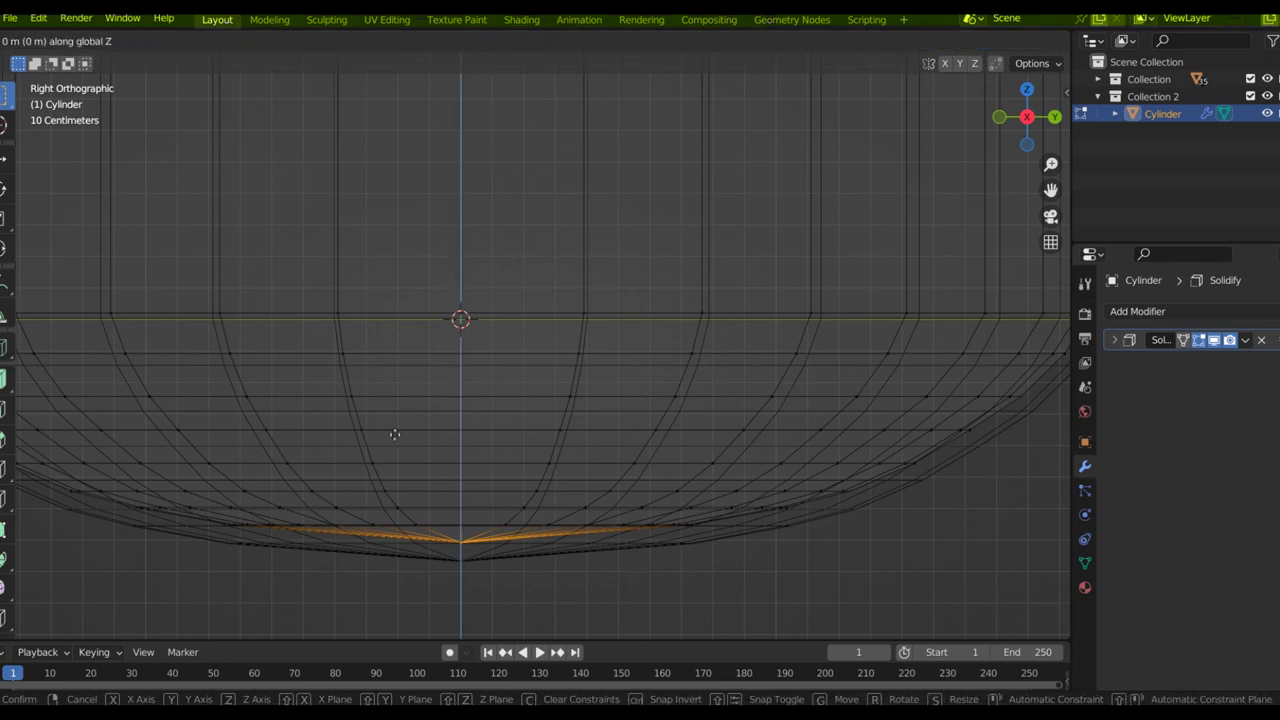
{"action": "left_click", "coordinate": [397, 431]}
Step: Check the whole column in solid shading and return the cylinder to Object Mode
{"action": "key", "text": "shift+z"}
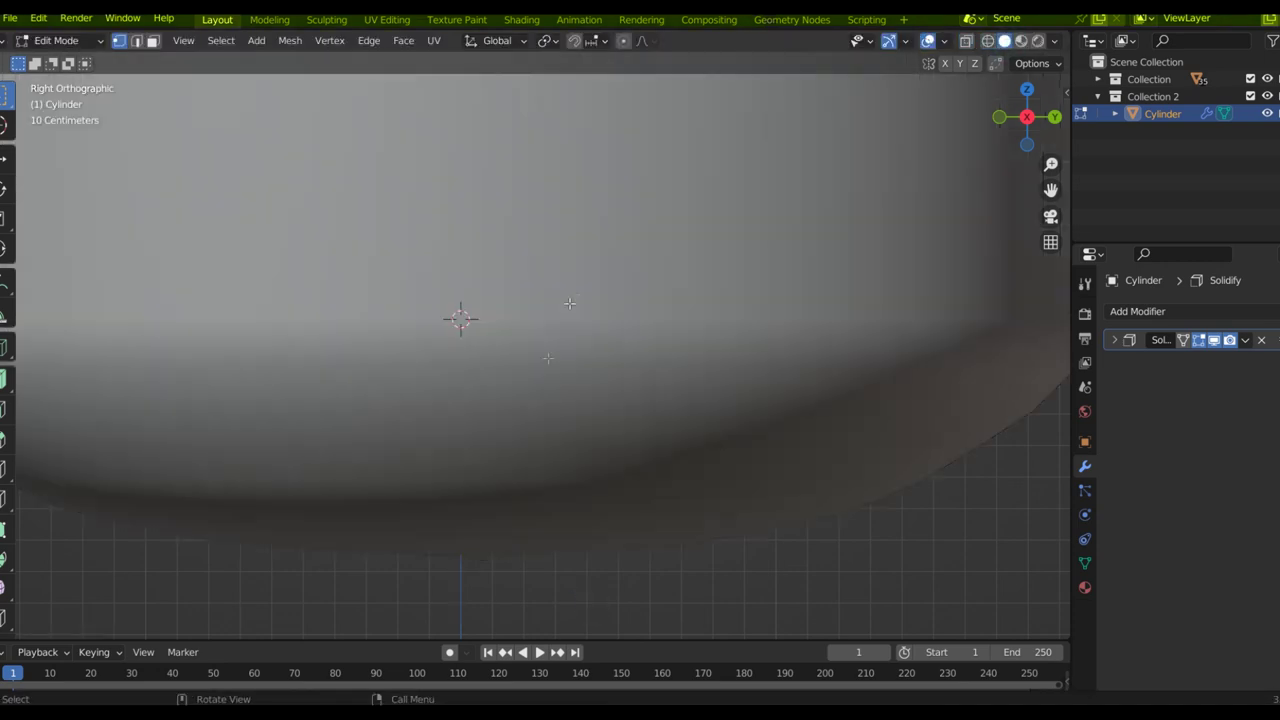
{"action": "scroll", "coordinate": [535, 196], "scroll_direction": "down", "scroll_amount": 5}
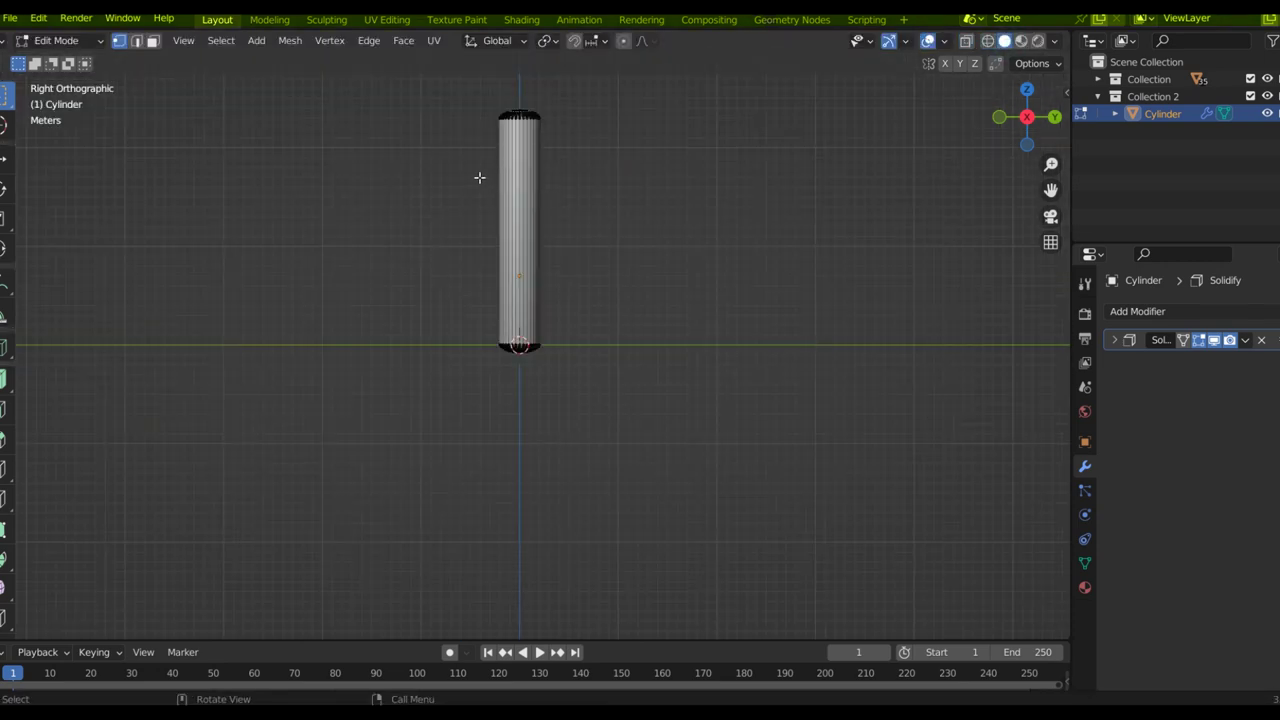
{"action": "middle_click_drag", "start_coordinate": [480, 177], "coordinate": [460, 271], "text": "ctrl"}
{"action": "scroll", "coordinate": [460, 271], "scroll_direction": "up", "scroll_amount": 3}
{"action": "key", "text": "Tab"}
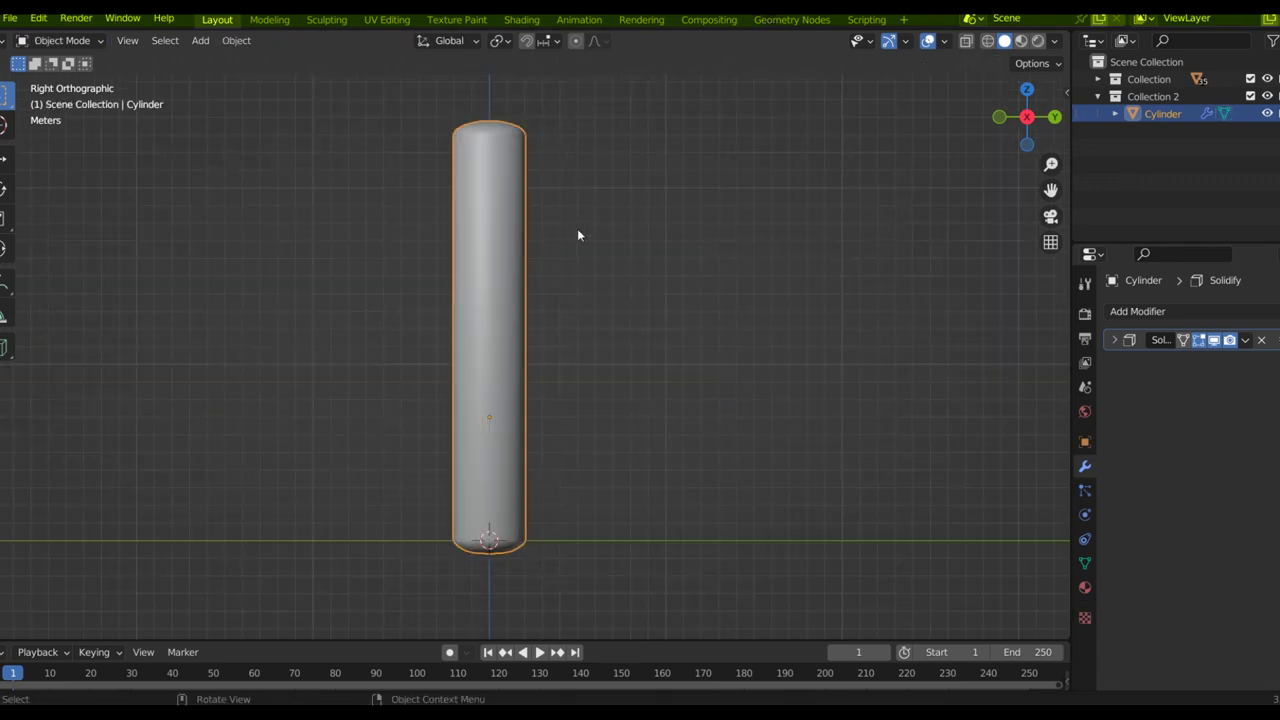
Step: Toggle the visibility of the shell and the tray collection in turn, and inspect the column in wireframe
{"action": "left_click", "coordinate": [1267, 113]}
{"action": "middle_click_drag", "start_coordinate": [808, 219], "coordinate": [664, 304]}
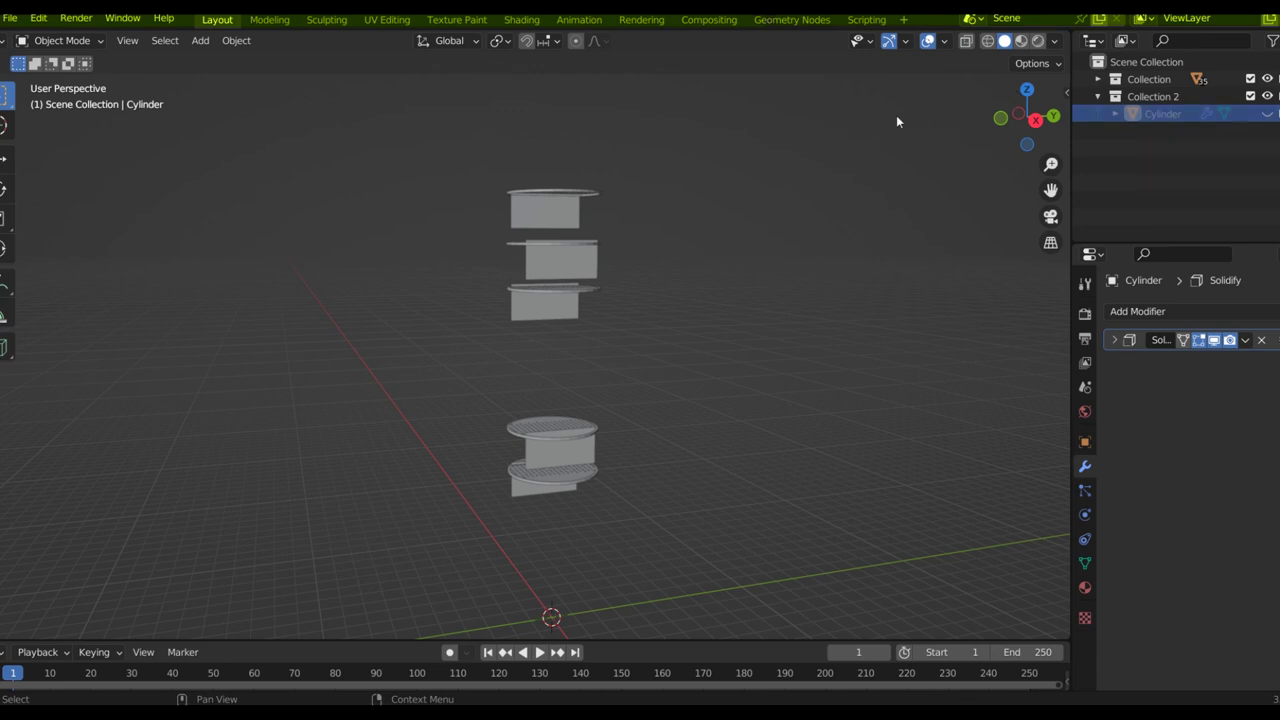
{"action": "left_click", "coordinate": [1267, 113]}
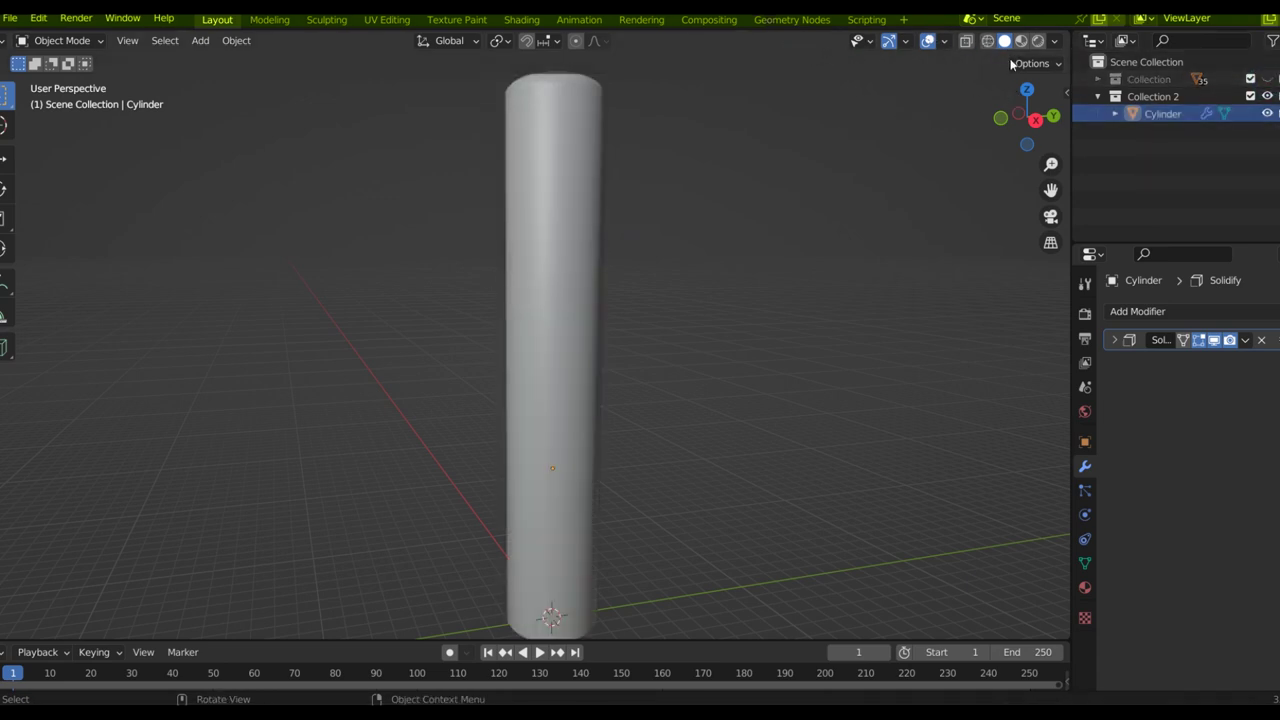
{"action": "key", "text": "shift+z"}
{"action": "mouse_move", "coordinate": [597, 266]}
{"action": "middle_mouse_down"}
{"action": "mouse_move", "coordinate": [557, 214]}
{"action": "mouse_move", "coordinate": [766, 200]}
{"action": "middle_mouse_up"}
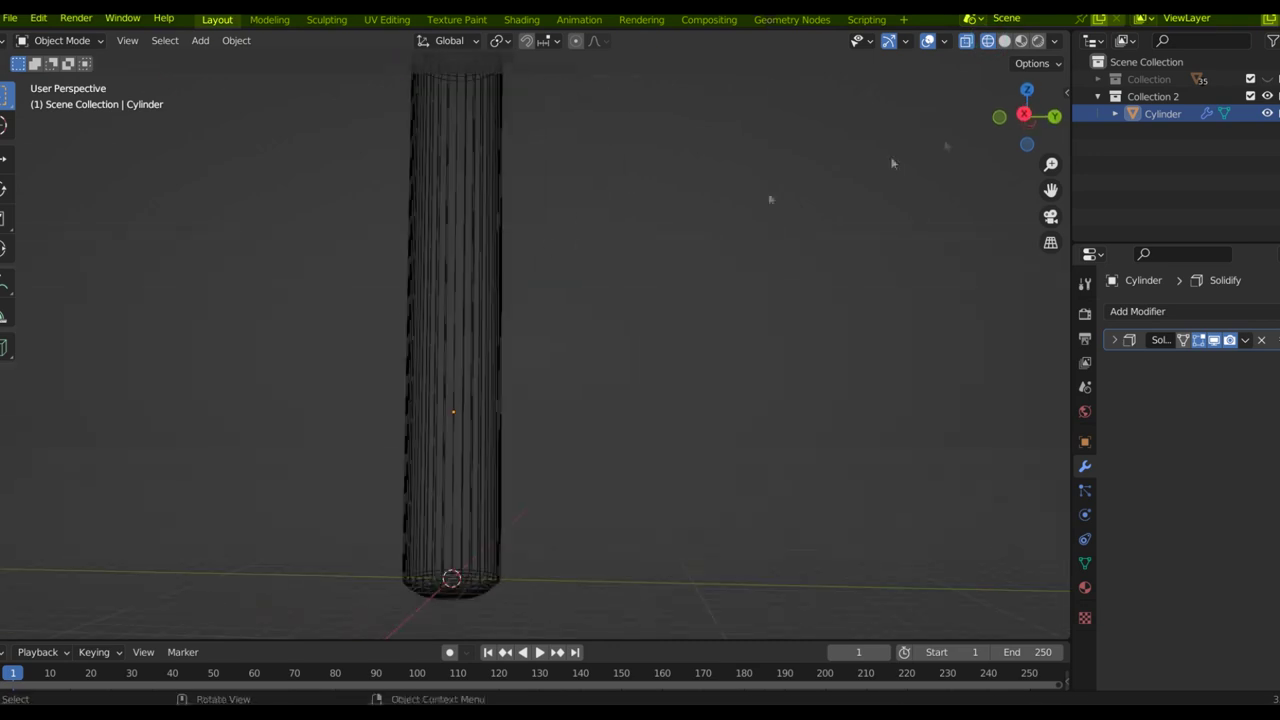
{"action": "middle_click_drag", "start_coordinate": [972, 88], "coordinate": [466, 380]}
Step: Save the project as "Metaverse Project_Distillation Column.blend" in the Blender Projects folder
{"action": "key", "text": "ctrl+s"}
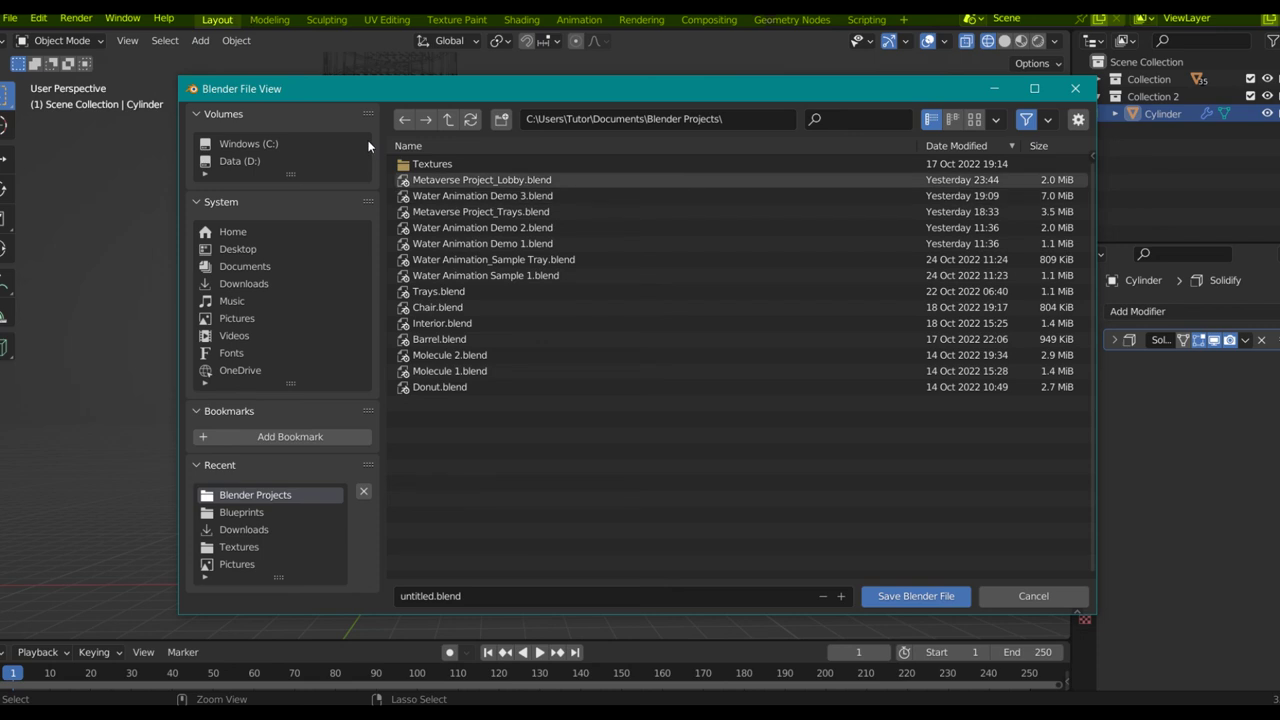
{"action": "left_click", "coordinate": [410, 180]}
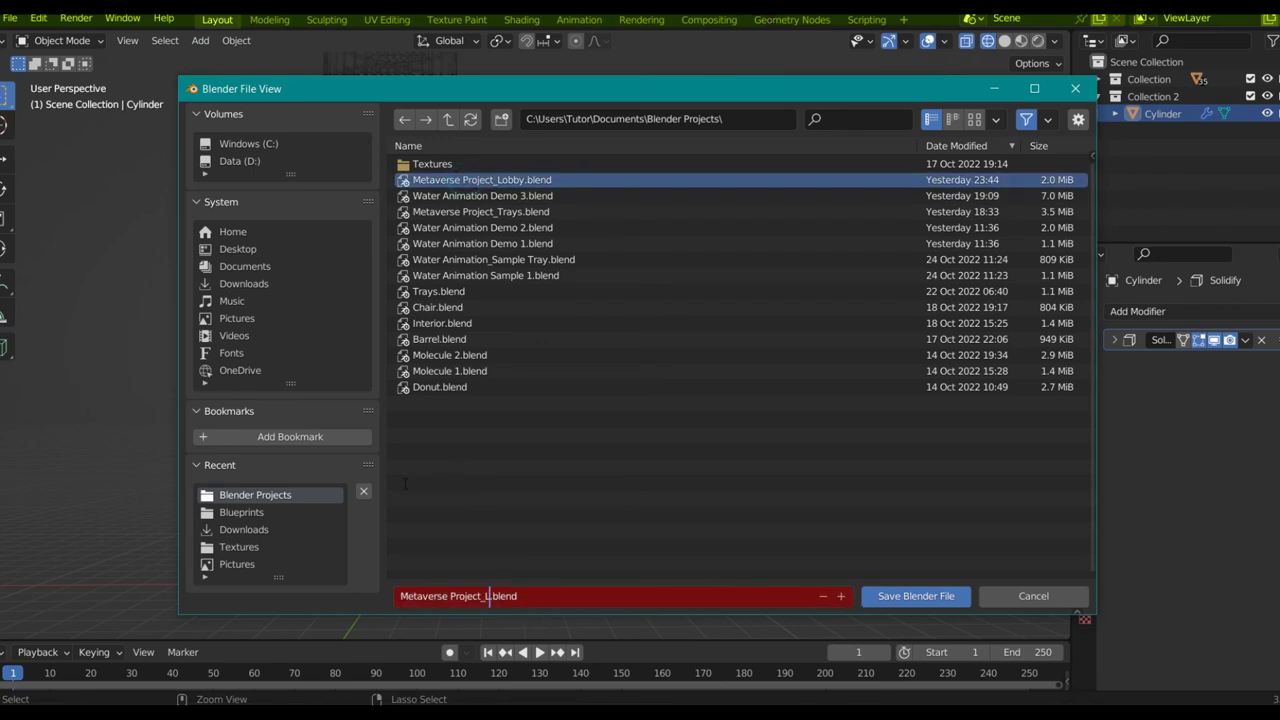
{"action": "type", "text": "Column"}
{"action": "key", "text": "Return"}
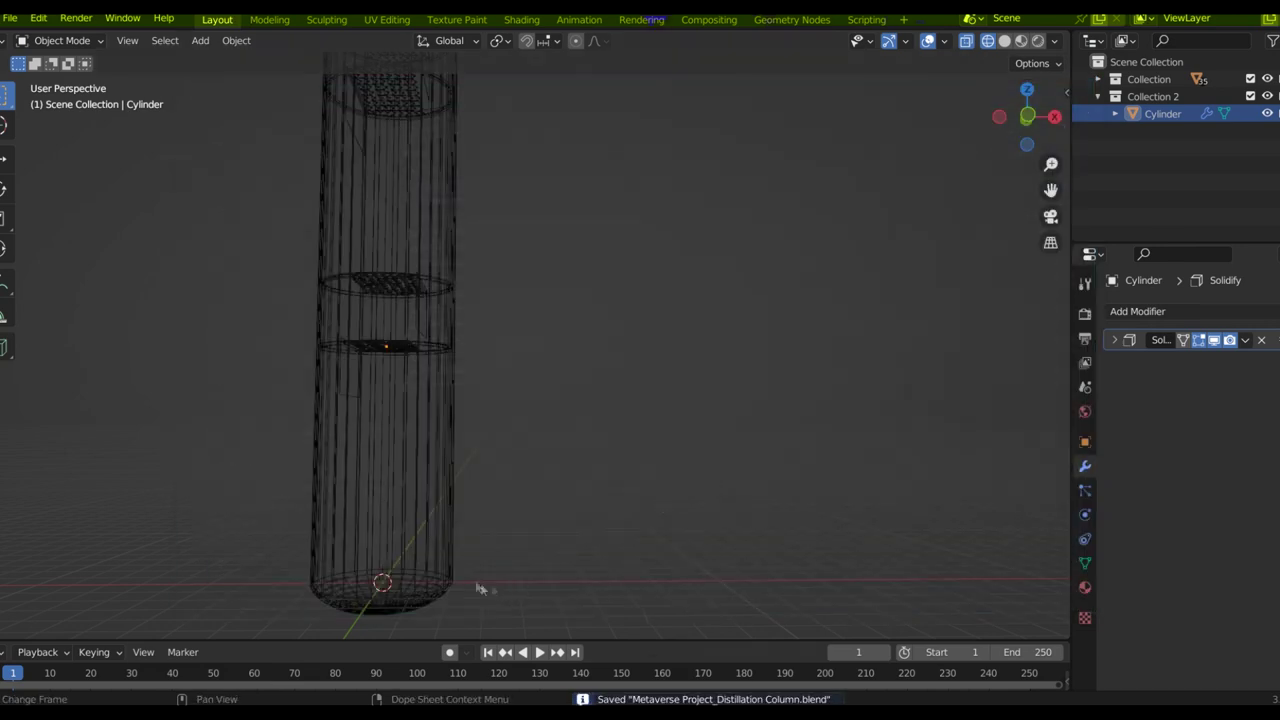